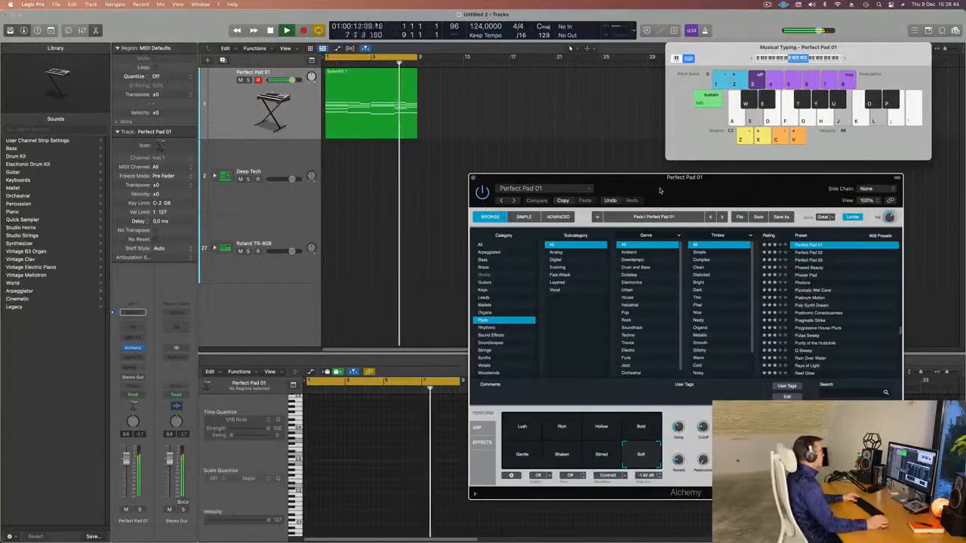
# Stop playback, select the region on the Perfect Pad 01 track and audition it from the start.
pyautogui.press('space')
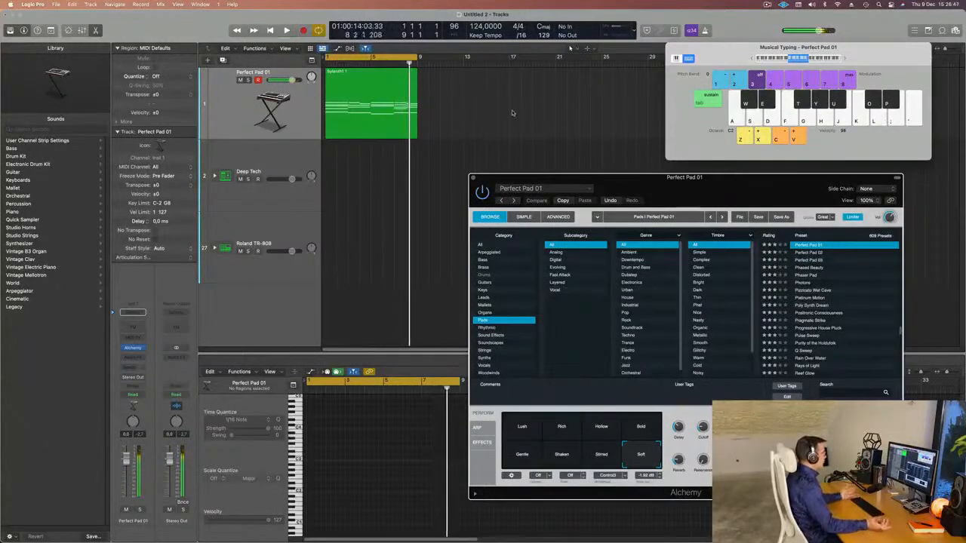
pyautogui.click(356, 101)
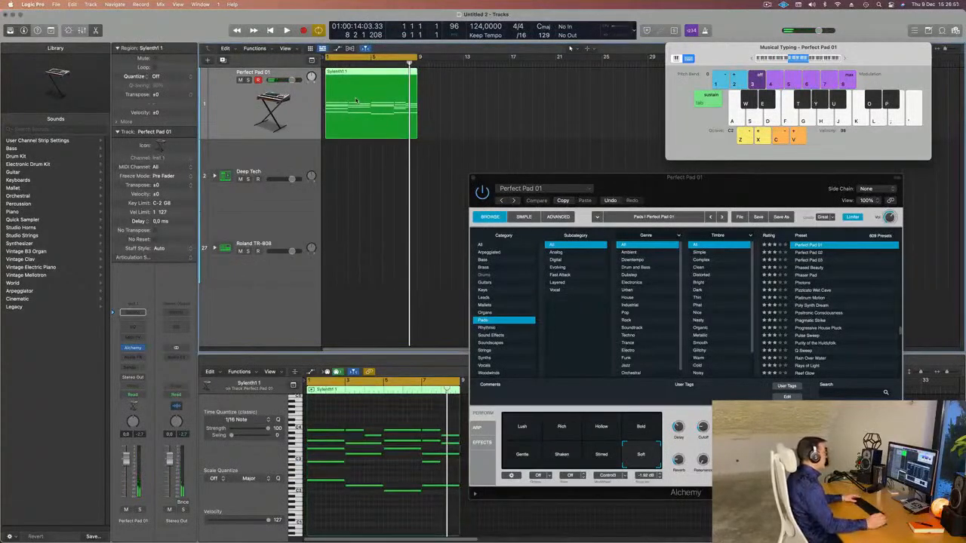
pyautogui.press('Return')
pyautogui.press('space')
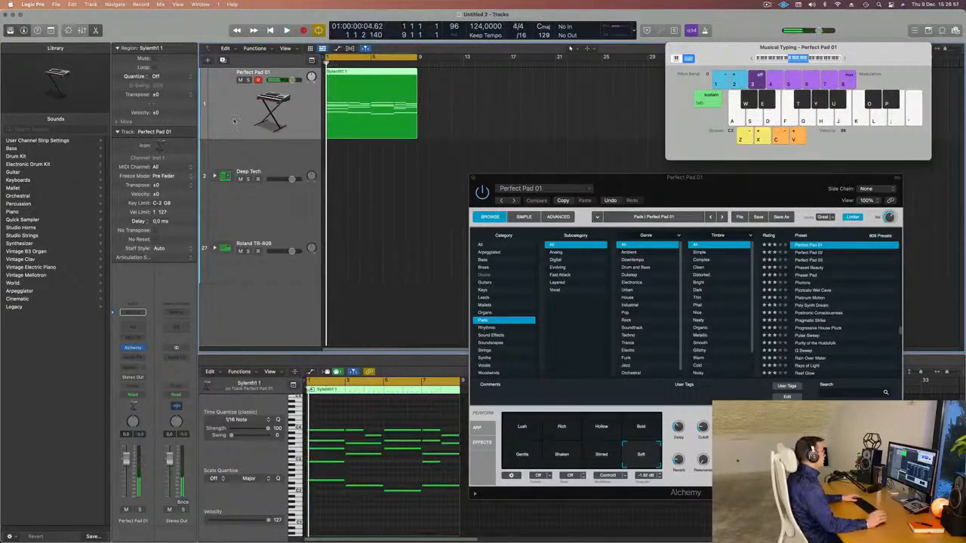
# Expand the Deep Tech drum kit track, lower the Musical Typing octave to C1 and audition its kick.
pyautogui.click(224, 176)
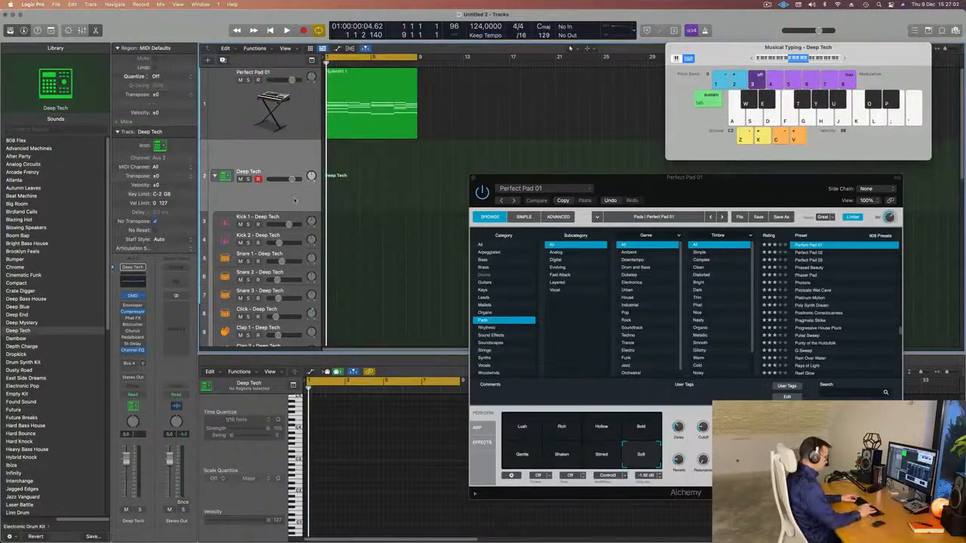
pyautogui.press('z')
pyautogui.press('a')
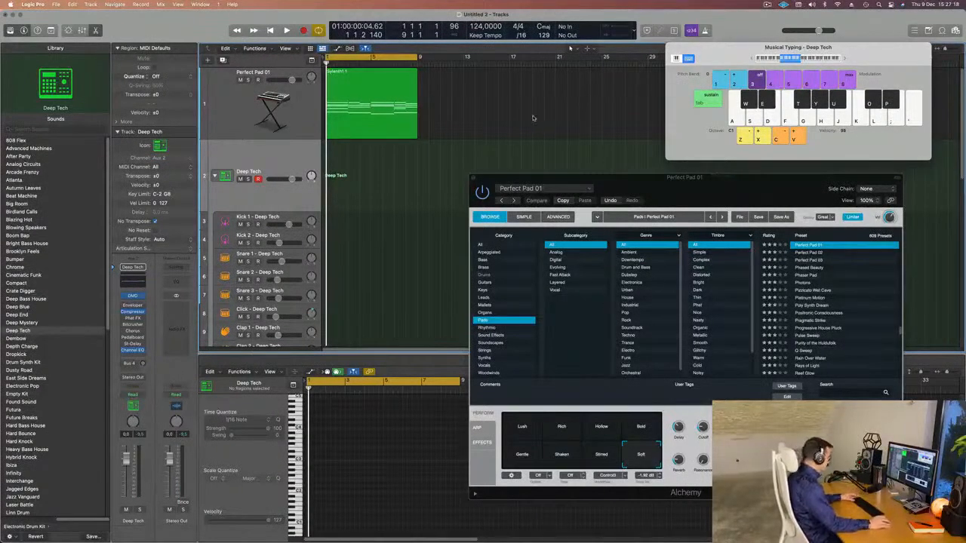
pyautogui.press('a')
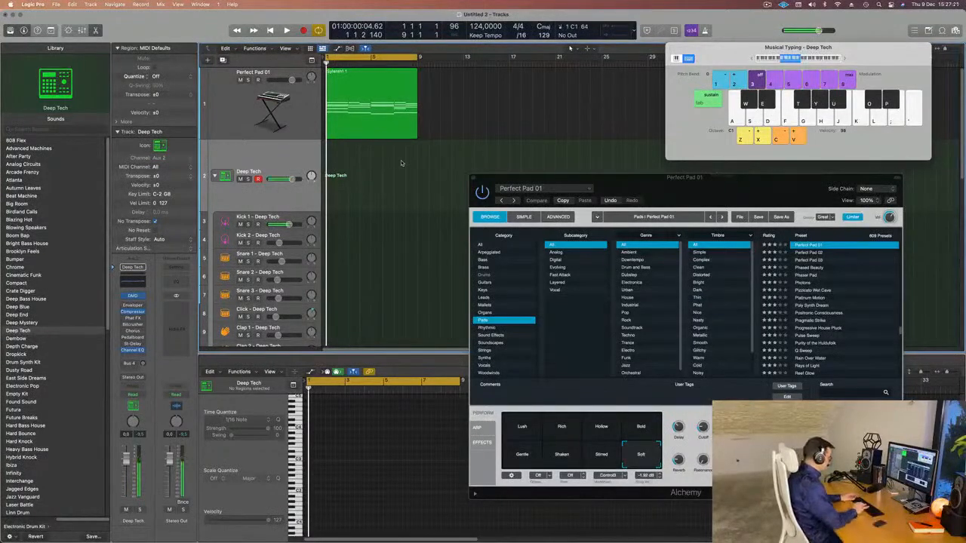
# Record a one-bar pattern of four kick hits on the Deep Tech track and move the region to the Kick 1 track.
pyautogui.press('r')
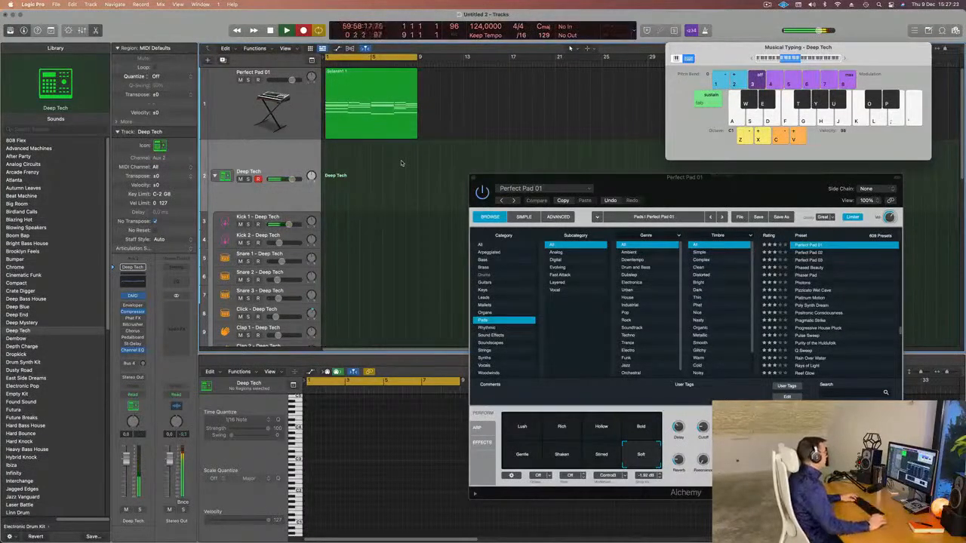
pyautogui.press('a')
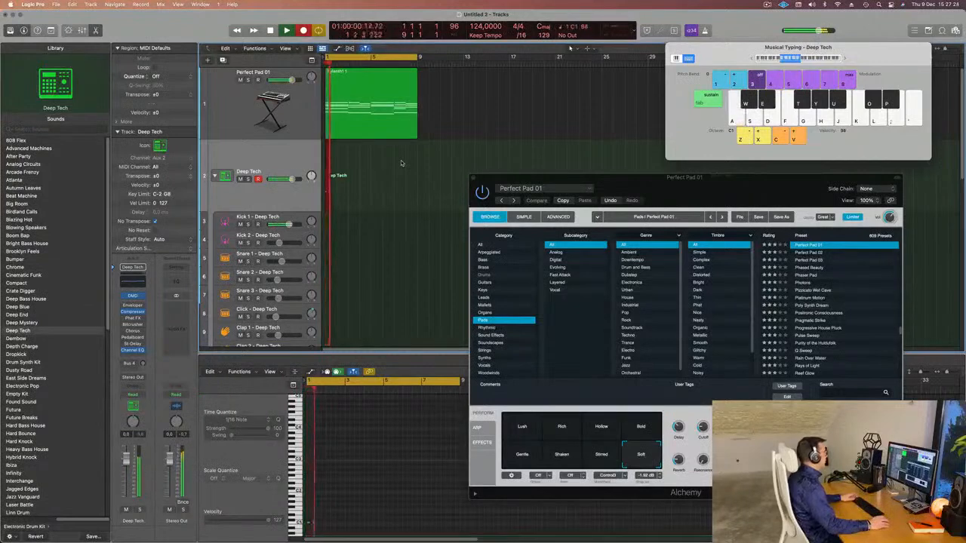
pyautogui.press('space')
pyautogui.moveTo(329, 181); pyautogui.dragTo(330, 219)
pyautogui.press('space')
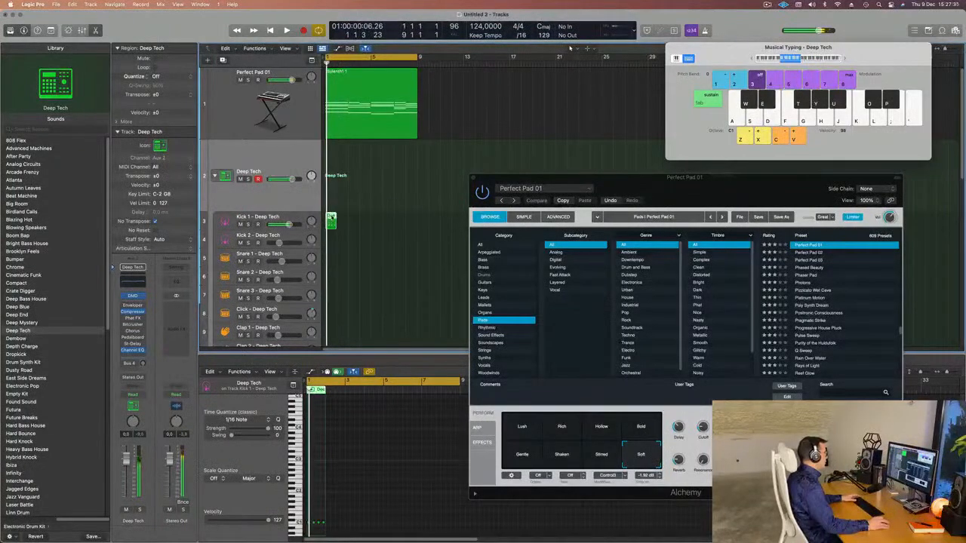
# Open the Kick 1 region in the Piano Roll and shift its recorded notes slightly earlier to line up with the beats.
pyautogui.press('e')
pyautogui.doubleClick(330, 219)
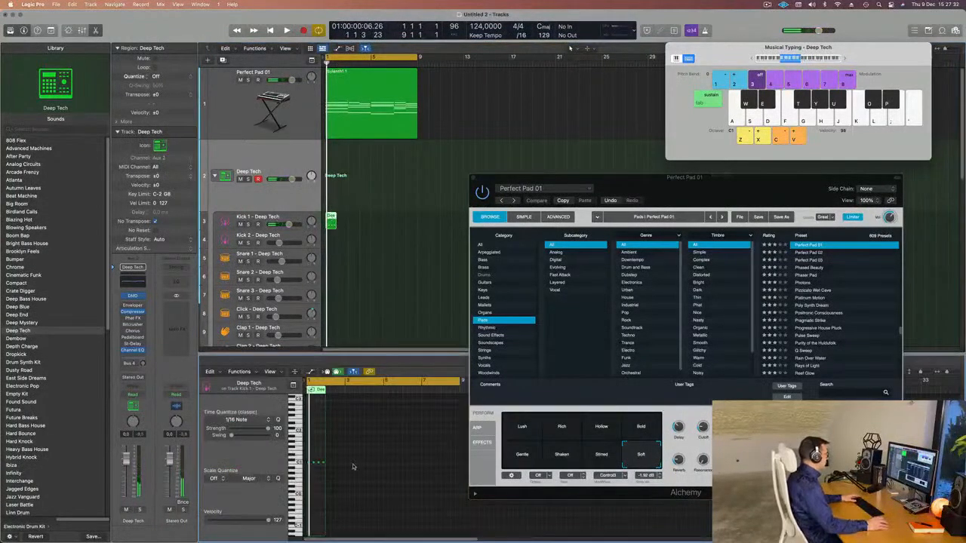
pyautogui.scroll(5, 322, 474)
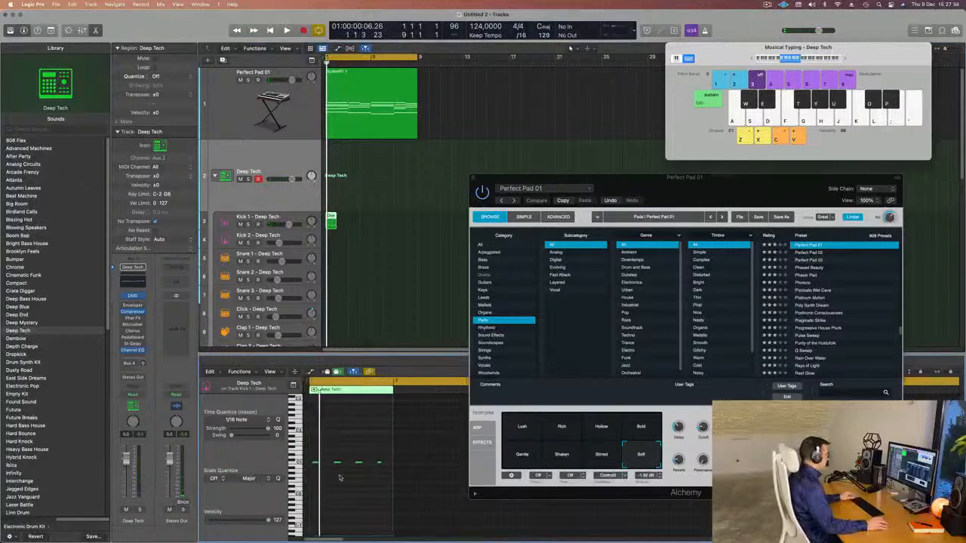
pyautogui.press('super+a')
pyautogui.scroll(2, 340, 478)
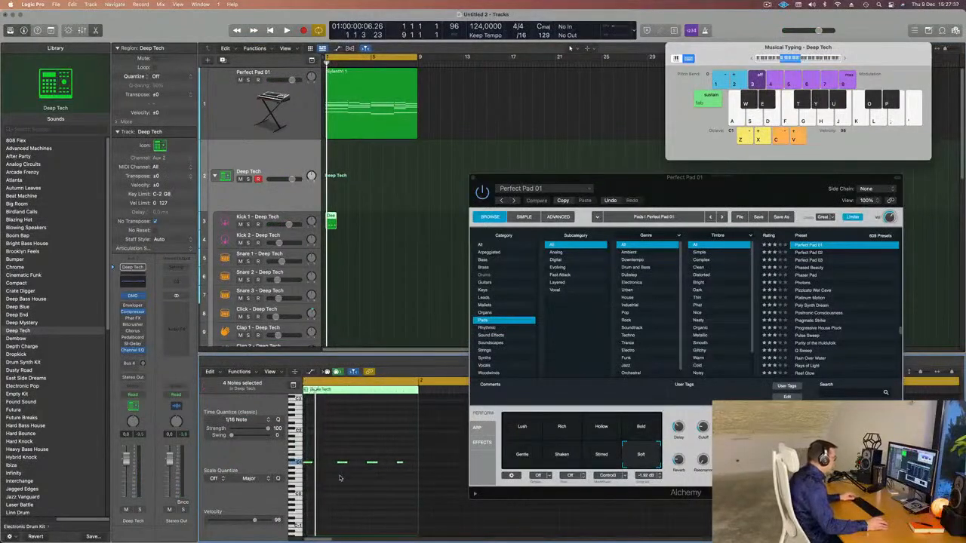
pyautogui.click(342, 461)
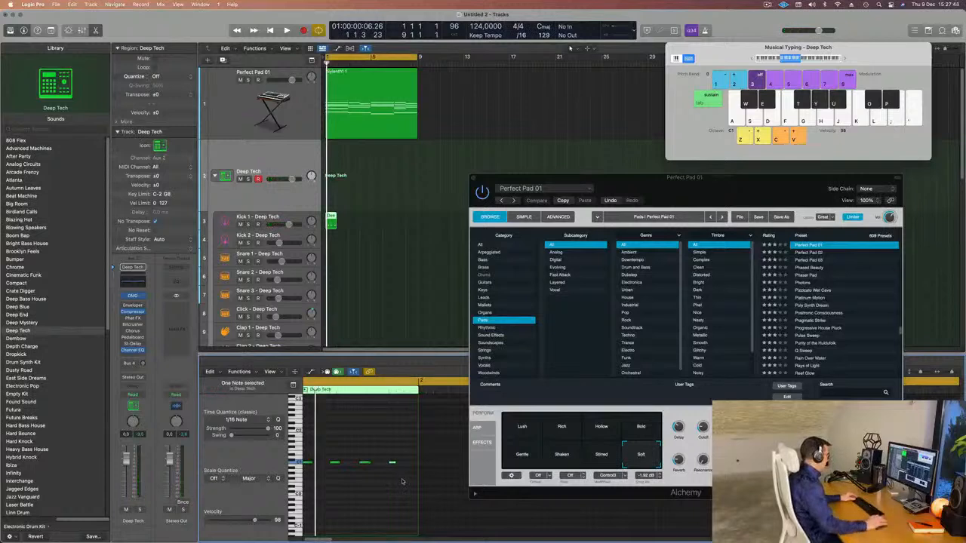
# Play the kick with the pad and lower the Perfect Pad 01 track's volume to -11.6 dB.
pyautogui.press('space')
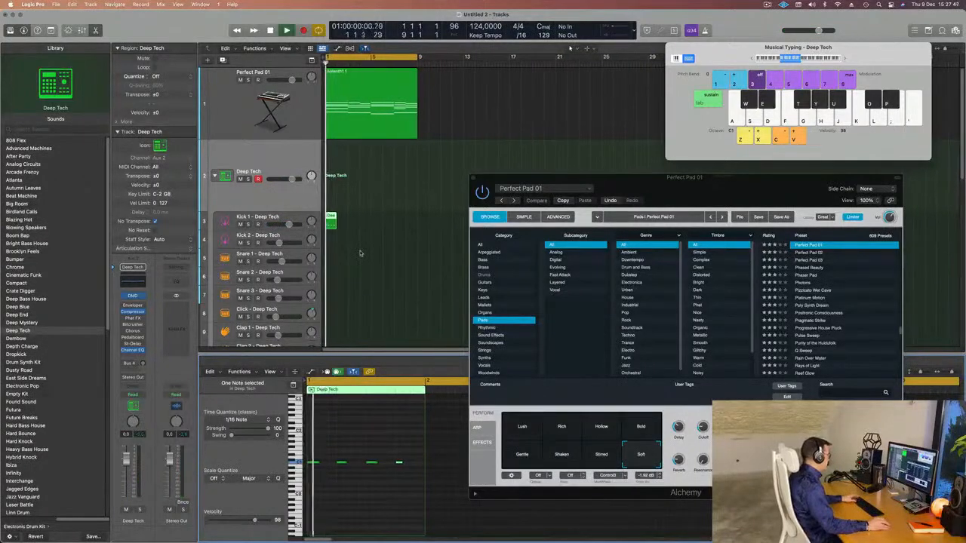
pyautogui.press('Up')
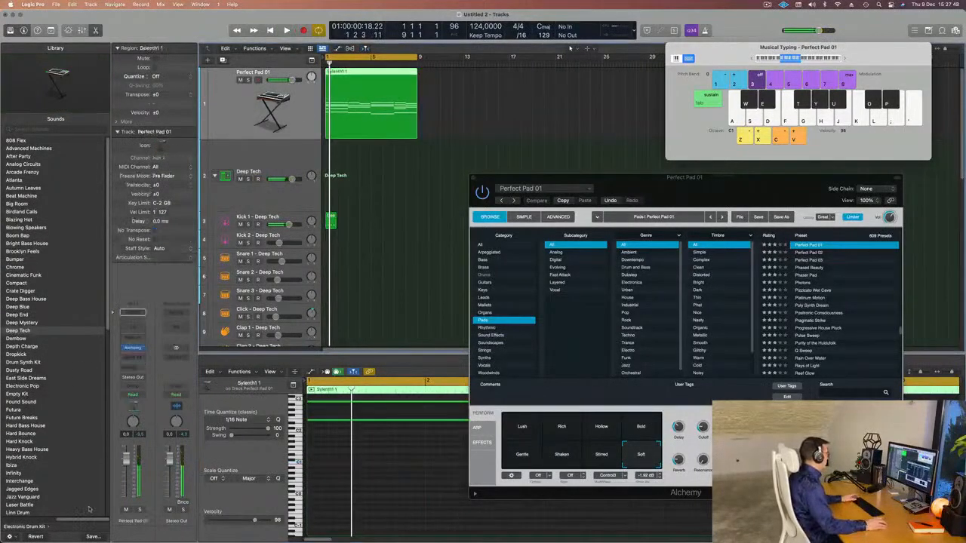
pyautogui.press('space')
pyautogui.press('space')
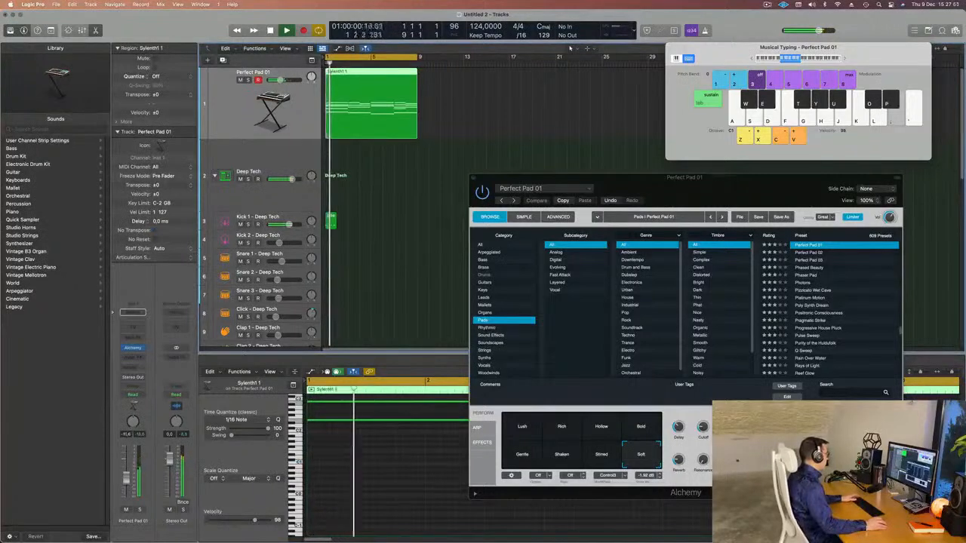
# Move the Alchemy plug-in window clear of the Piano Roll and play the arrangement briefly.
pyautogui.moveTo(672, 185); pyautogui.dragTo(685, 170)
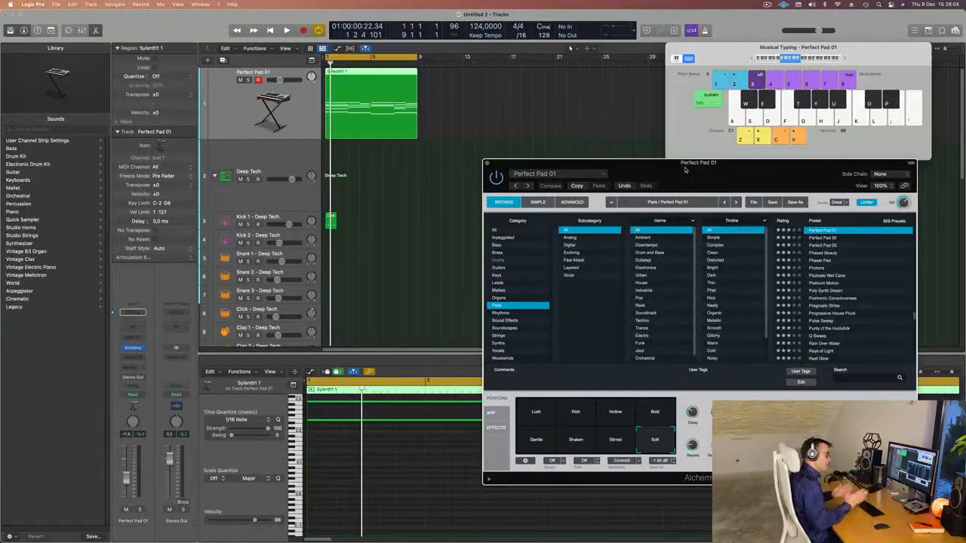
pyautogui.moveTo(685, 170); pyautogui.dragTo(695, 63)
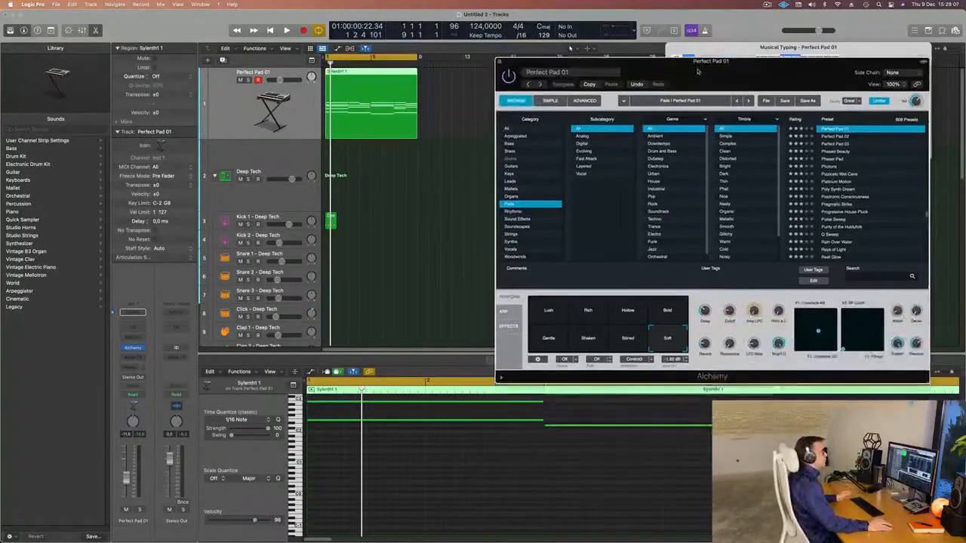
pyautogui.press('space')
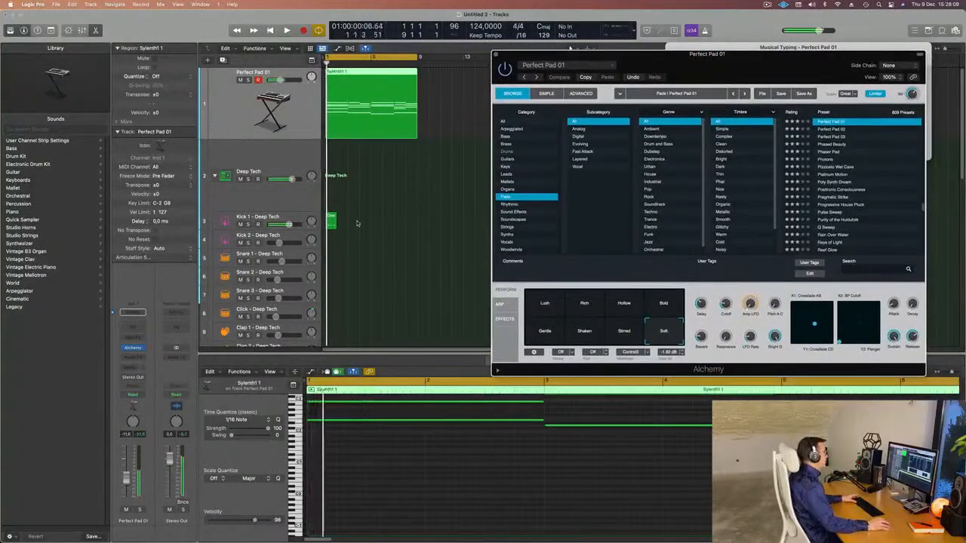
# Transpose all four notes of the Kick 1 region down eight semitones to E0 and play the result.
pyautogui.click(331, 221)
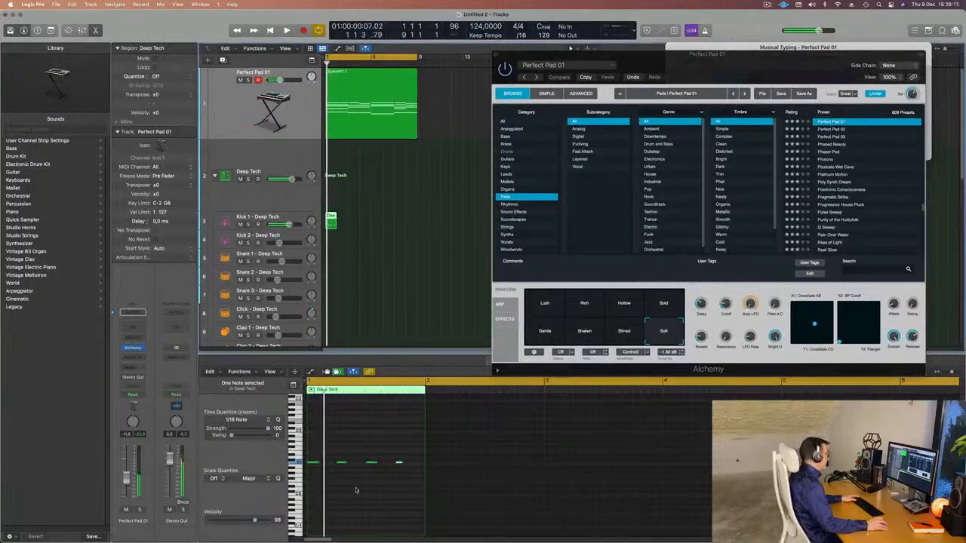
pyautogui.keyDown('ctrl'); pyautogui.keyDown('alt'); pyautogui.click(332, 477); pyautogui.keyUp('alt'); pyautogui.keyUp('ctrl')
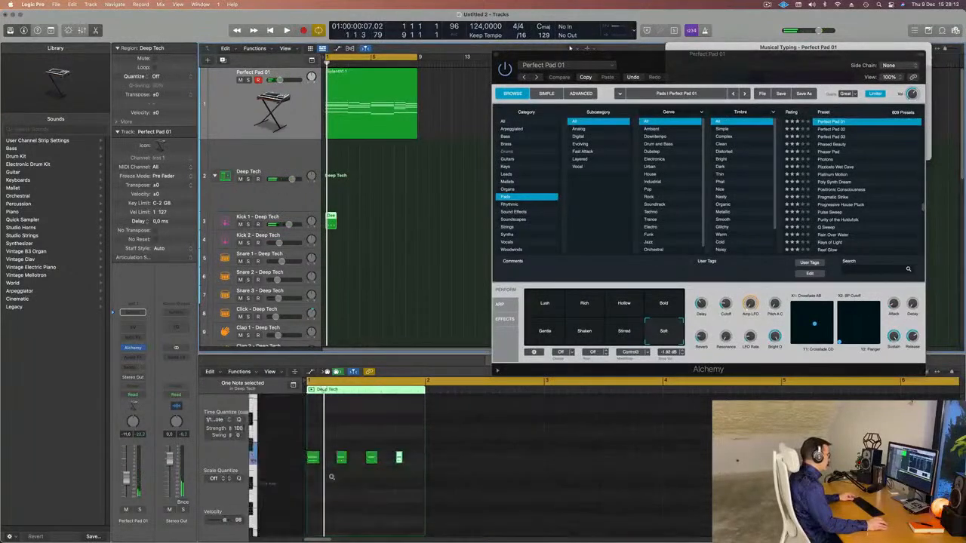
pyautogui.press('space')
pyautogui.press('space')
pyautogui.hscroll(-3, 354, 481)
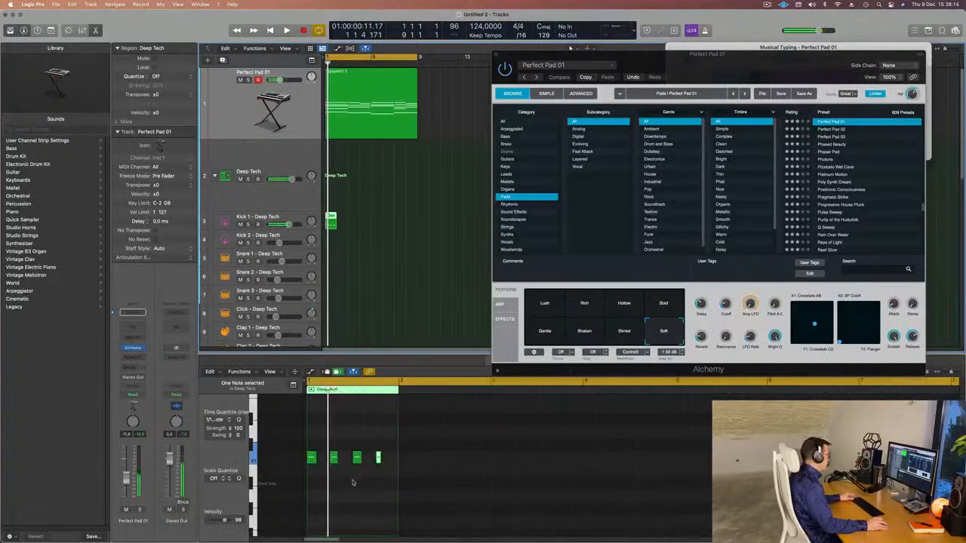
pyautogui.moveTo(384, 455); pyautogui.dragTo(310, 477)
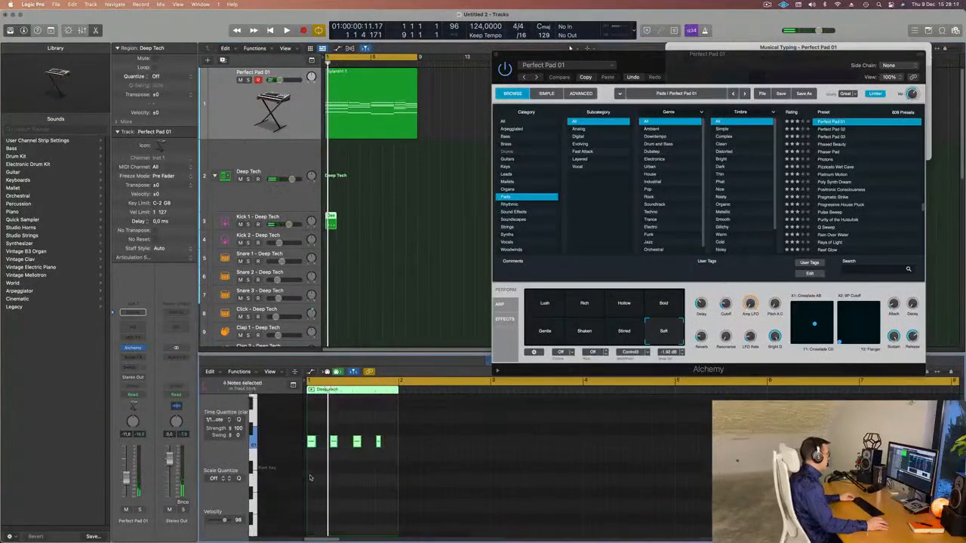
pyautogui.scroll(-3, 309, 417)
pyautogui.moveTo(311, 402); pyautogui.dragTo(310, 501)
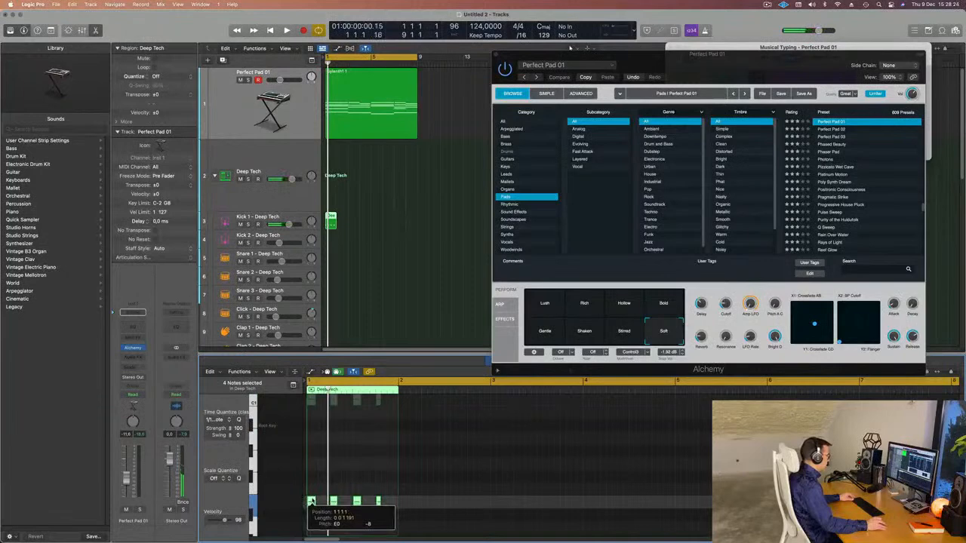
pyautogui.press('space')
pyautogui.press('space')
# Repeat the one-bar Kick 1 region until it fills bars 1 to 8, and play it with the pad.
pyautogui.press('super+Left')
pyautogui.press('super+r')
pyautogui.press('super+r')
pyautogui.press('super+r')
pyautogui.press('super+r')
pyautogui.press('super+r')
pyautogui.press('super+r')
pyautogui.press('super+r')
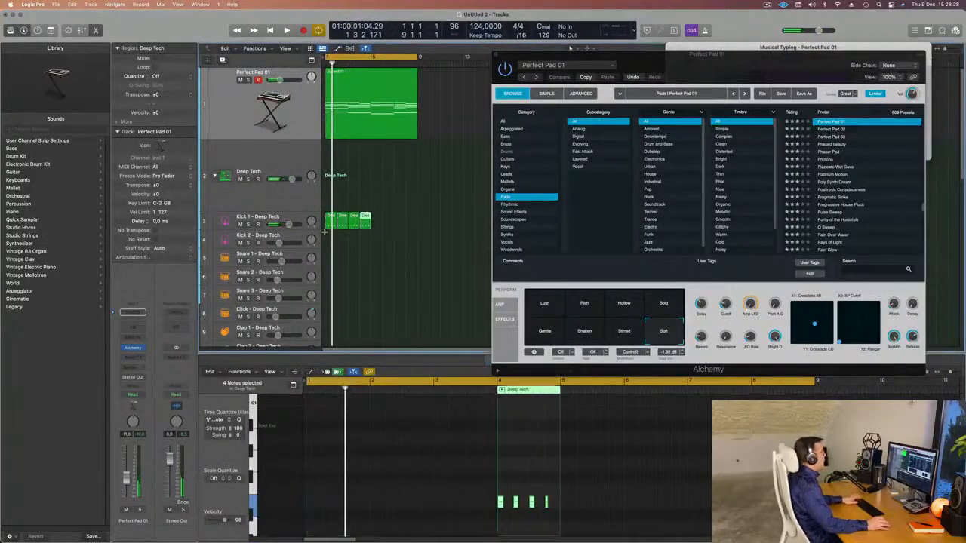
pyautogui.press('space')
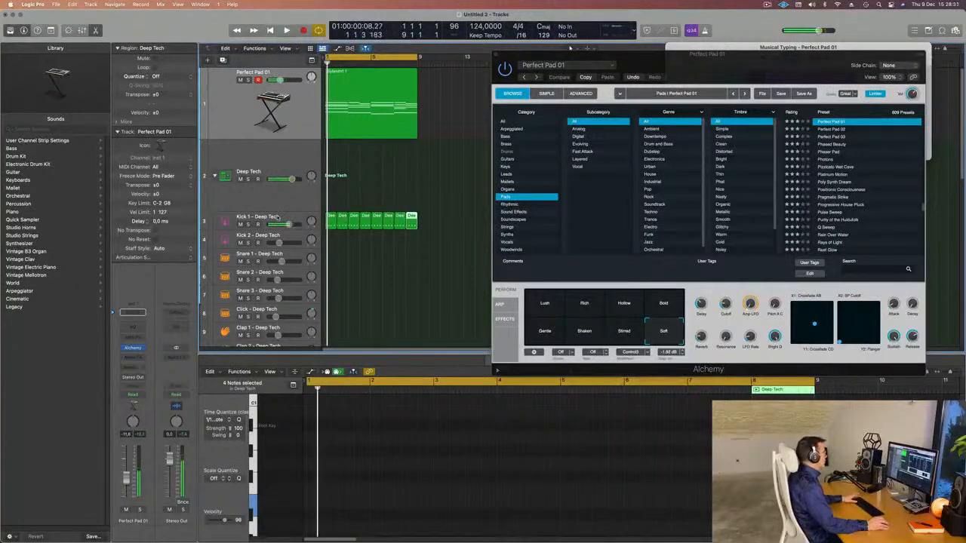
# Balance Perfect Pad 01 against the kick at about -12 dB, reduce its Alchemy Cutoff slightly and close the plug-in window.
pyautogui.click(278, 217)
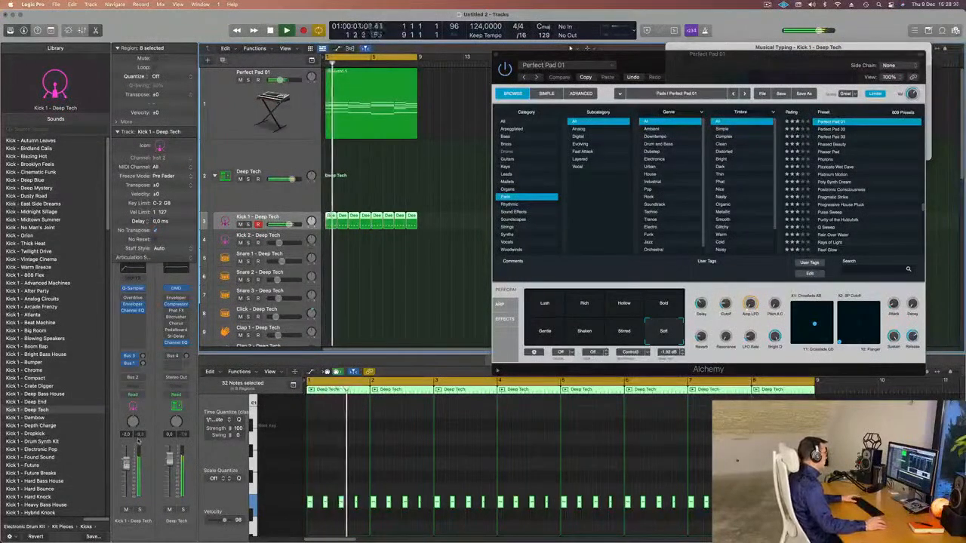
pyautogui.click(307, 117)
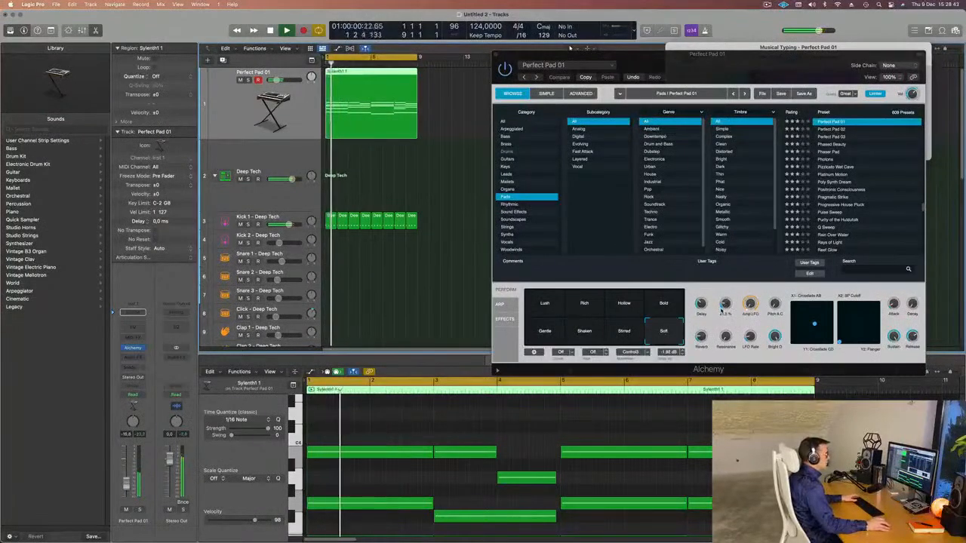
pyautogui.moveTo(724, 311); pyautogui.dragTo(723, 316)
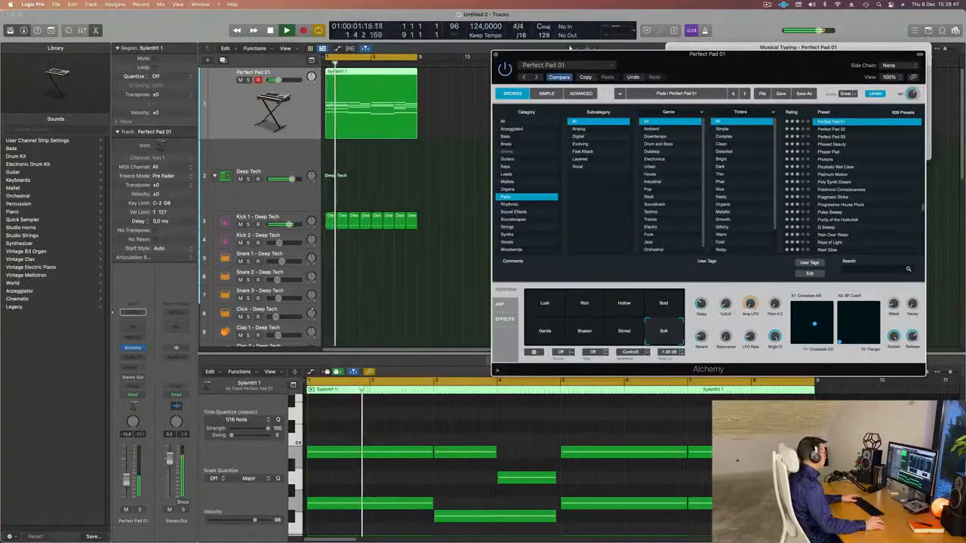
pyautogui.moveTo(646, 71); pyautogui.dragTo(424, 84)
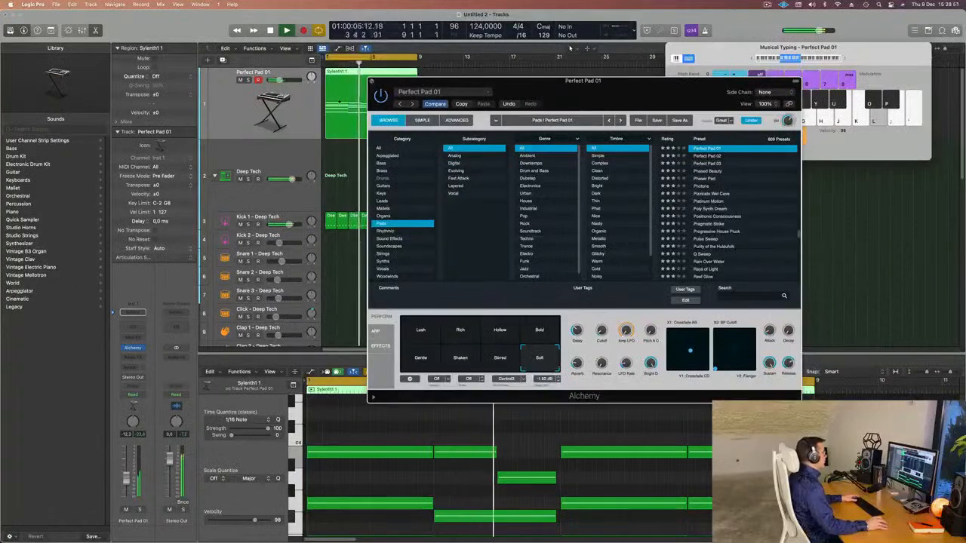
pyautogui.click(372, 80)
# Lower the high shelf of the Kick 1 Channel EQ to -4.5 dB at 4120 Hz and close the EQ.
pyautogui.click(300, 217)
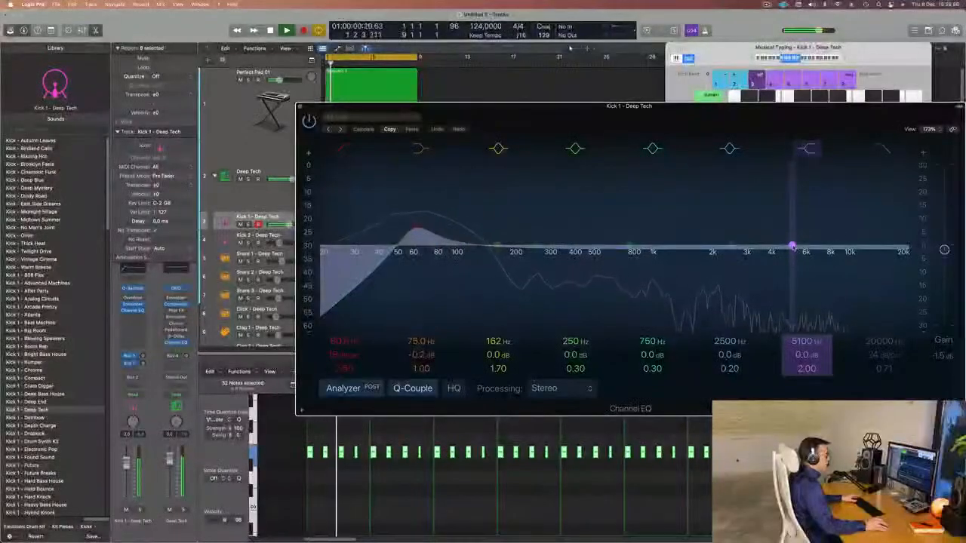
pyautogui.moveTo(789, 249); pyautogui.dragTo(774, 263)
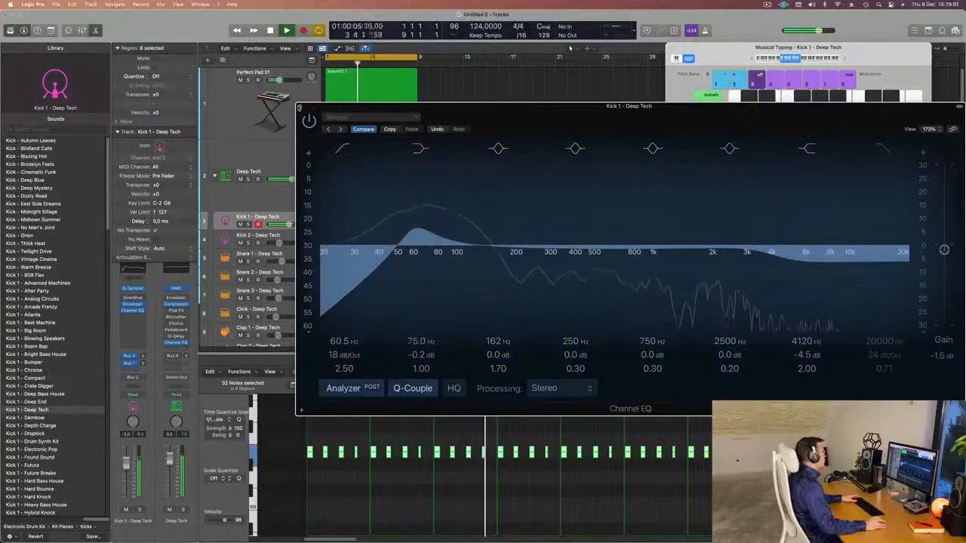
pyautogui.press('super+w')
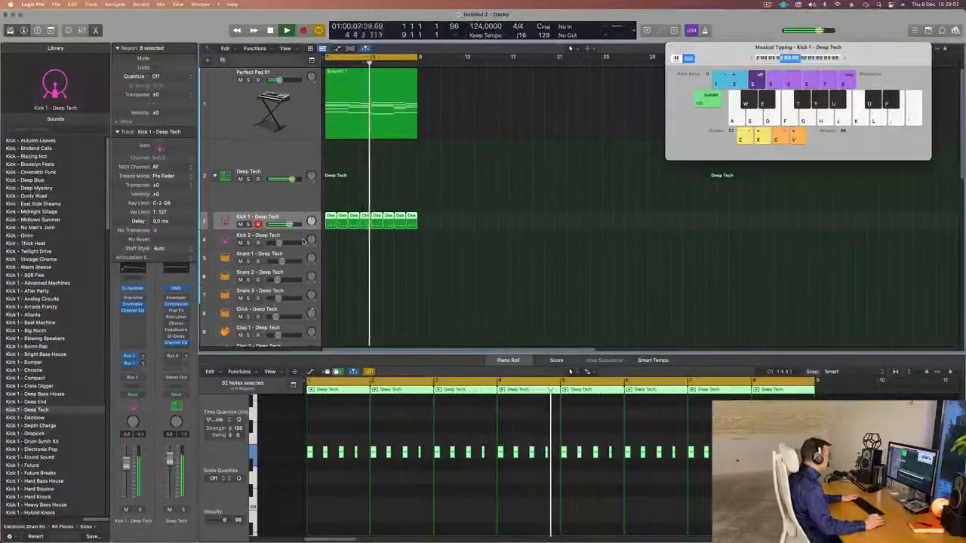
pyautogui.press('space')
# Copy the first one-bar Kick 1 region to bar 1 of the Hi-Hat Open track and show it in the Piano Roll.
pyautogui.scroll(-4, 358, 177)
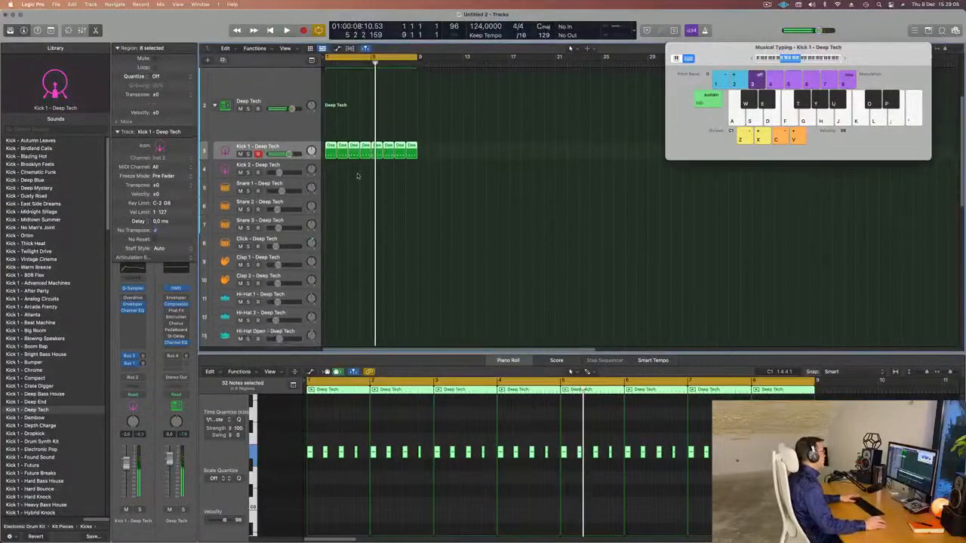
pyautogui.click(358, 177)
pyautogui.moveTo(328, 148); pyautogui.dragTo(348, 341)
pyautogui.click(355, 447)
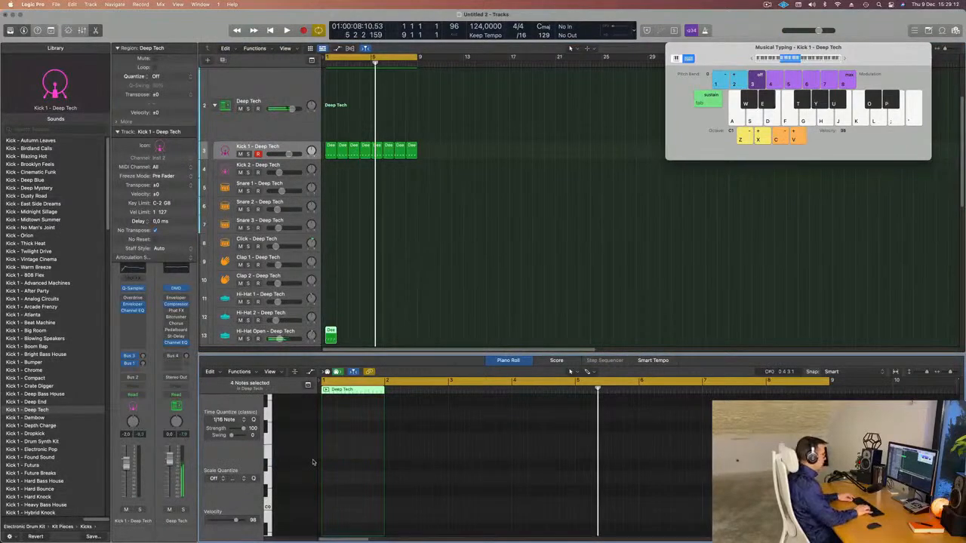
# Play the one-bar Hi-Hat Open pattern against the kick to check how it sounds.
pyautogui.press('space')
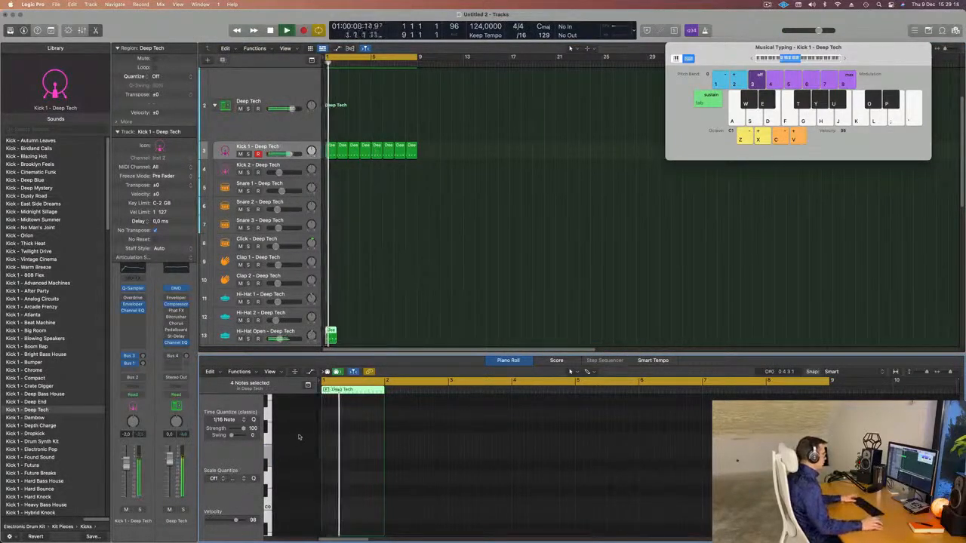
pyautogui.press('space')
pyautogui.press('space')
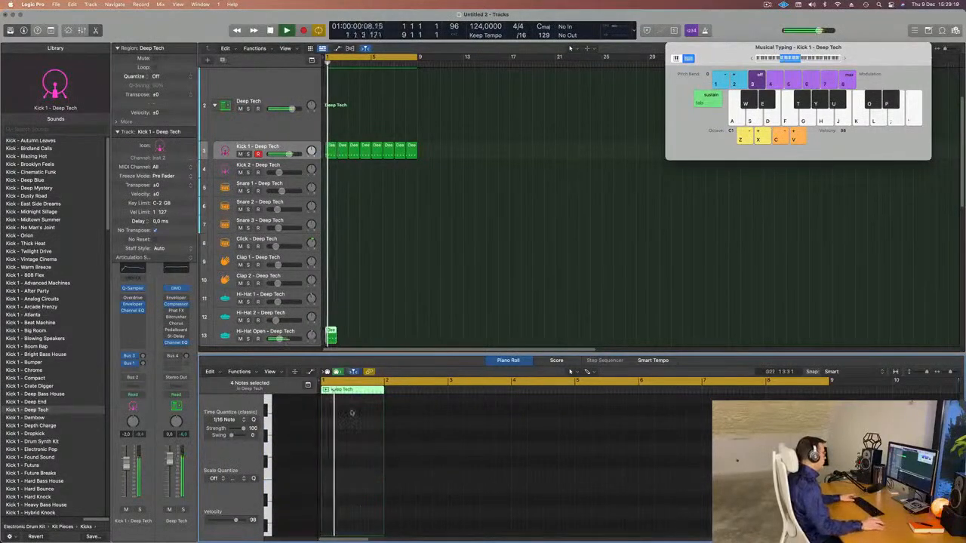
pyautogui.press('space')
pyautogui.press('Tab')
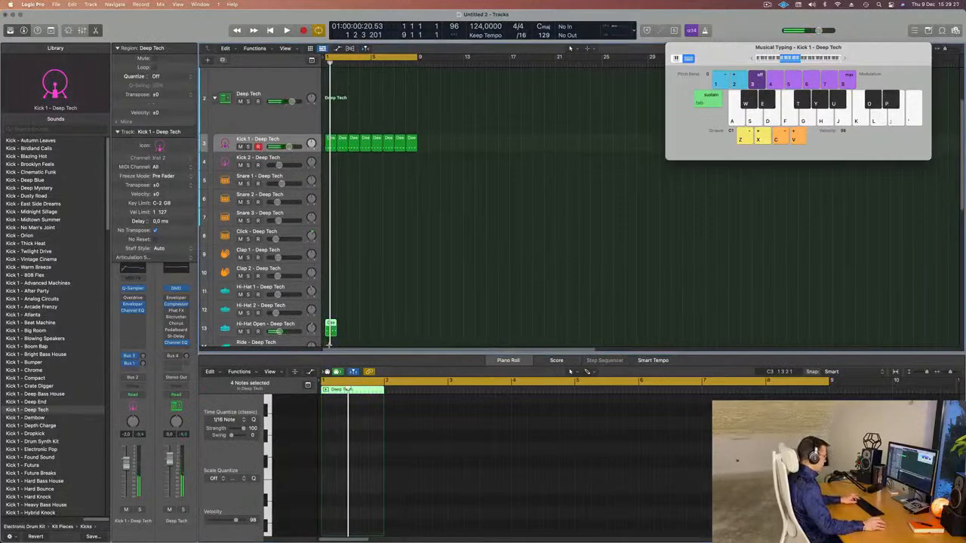
# Repeat the one-bar Hi-Hat Open region until it fills bars 1 to 8.
pyautogui.press('super+r')
pyautogui.press('super+r')
pyautogui.press('super+r')
pyautogui.press('super+r')
pyautogui.press('super+r')
pyautogui.press('super+r')
pyautogui.press('super+r')
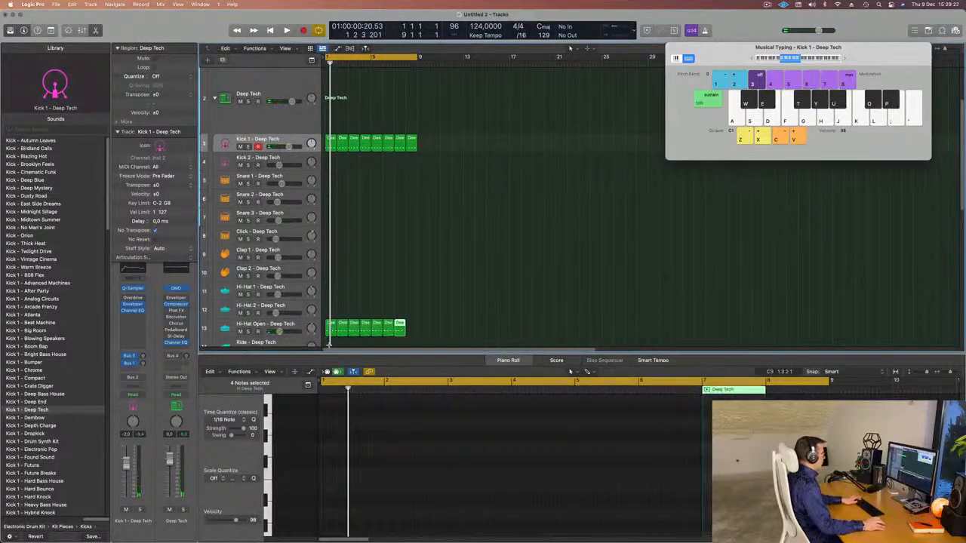
# Select the Hi-Hat Open track and lower its level to -16.4 dB while the beat plays.
pyautogui.press('space')
pyautogui.hotkey('shift', 'e')
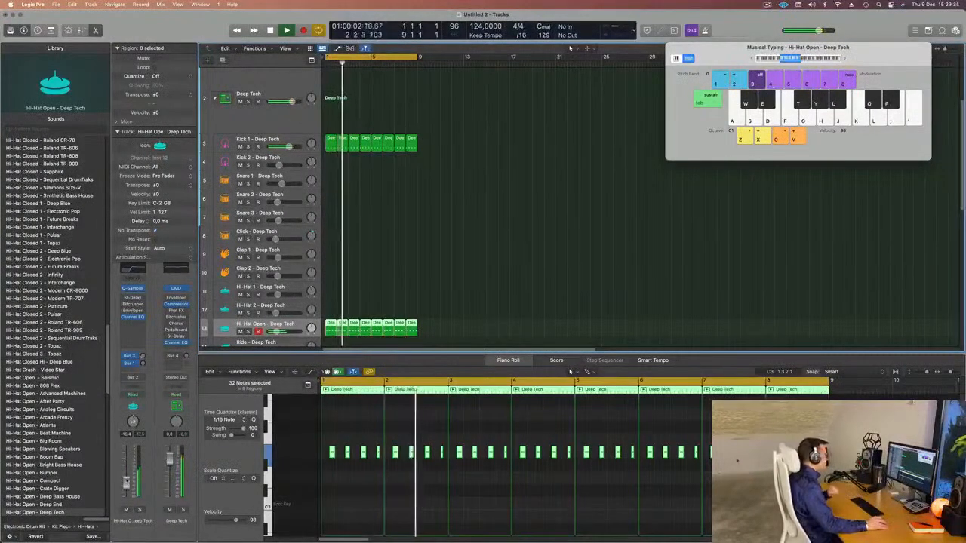
pyautogui.scroll(-1, 455, 288)
pyautogui.scroll(-4, 455, 287)
pyautogui.press('space')
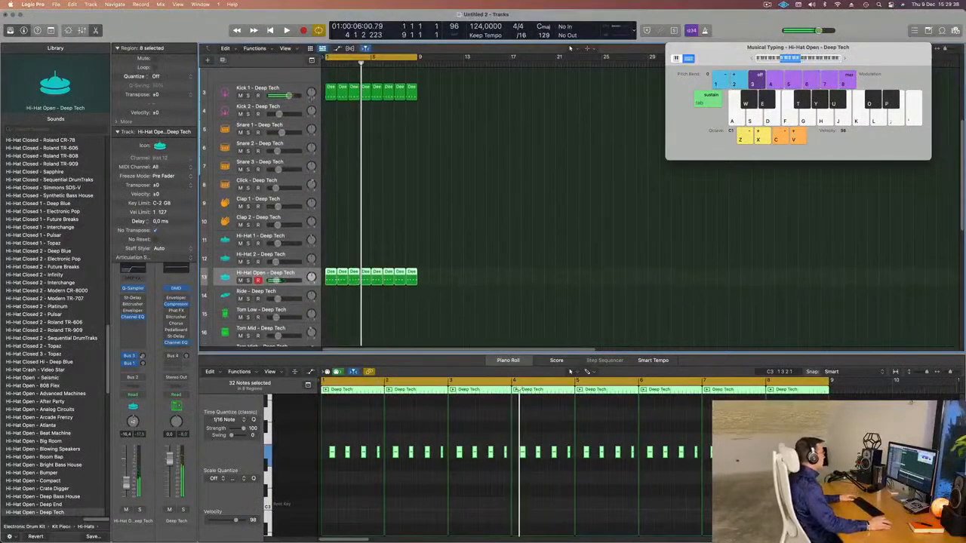
# Copy the first Hi-Hat Open region to bar 1 of Clap 1, keeping a single note at the start of the bar.
pyautogui.moveTo(332, 276); pyautogui.dragTo(330, 205)
pyautogui.moveTo(367, 435); pyautogui.dragTo(340, 470)
pyautogui.click(324, 452)
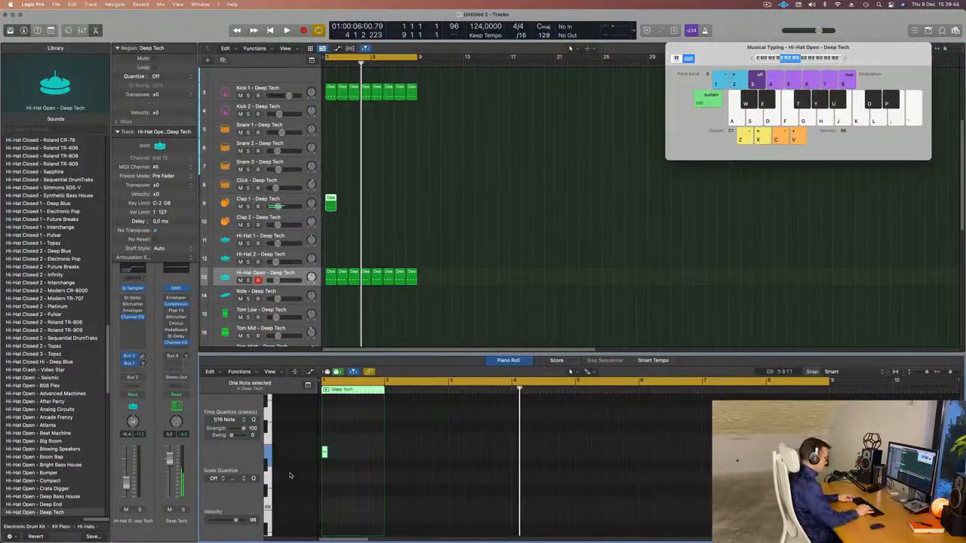
# Select the Clap 1 track and raise its Bus 1 delay send while auditioning the clap.
pyautogui.press('space')
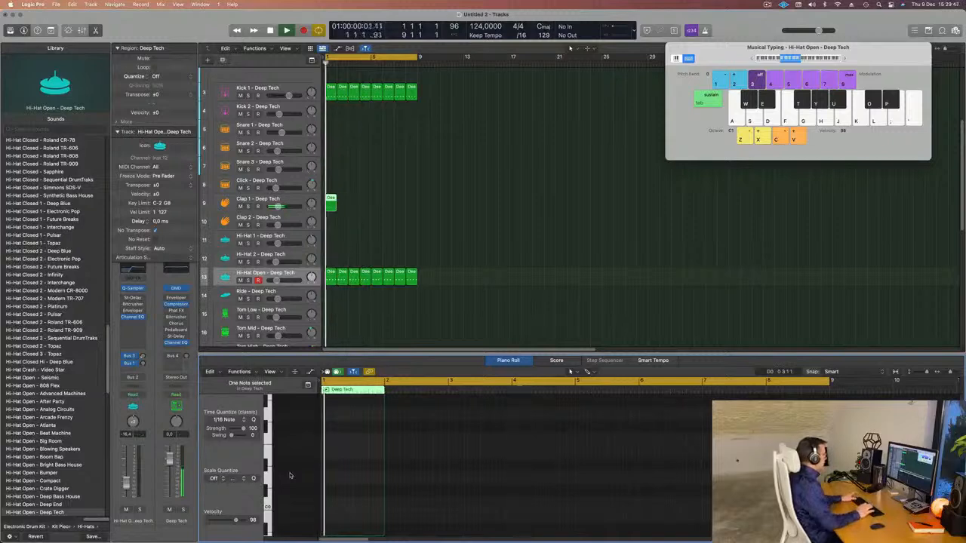
pyautogui.click(223, 203)
pyautogui.press('space')
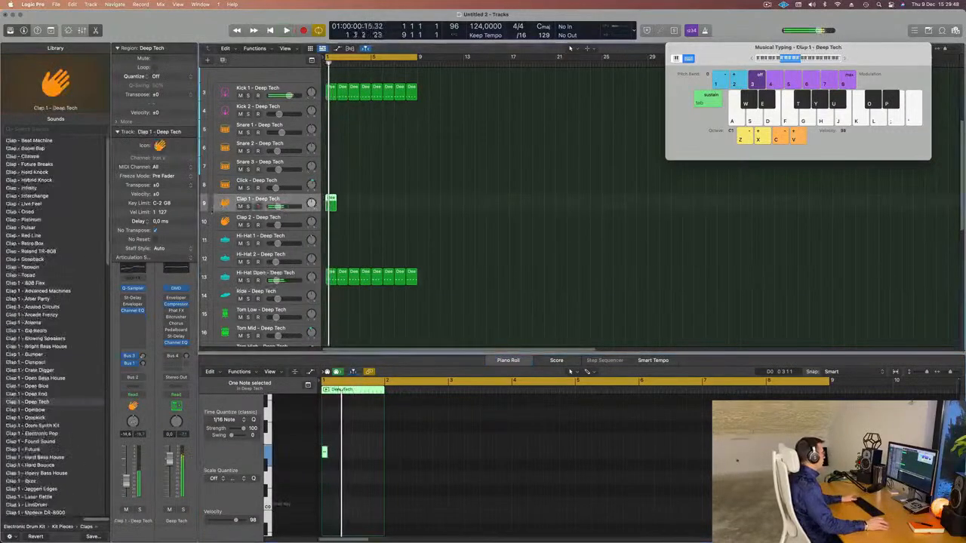
pyautogui.press('space')
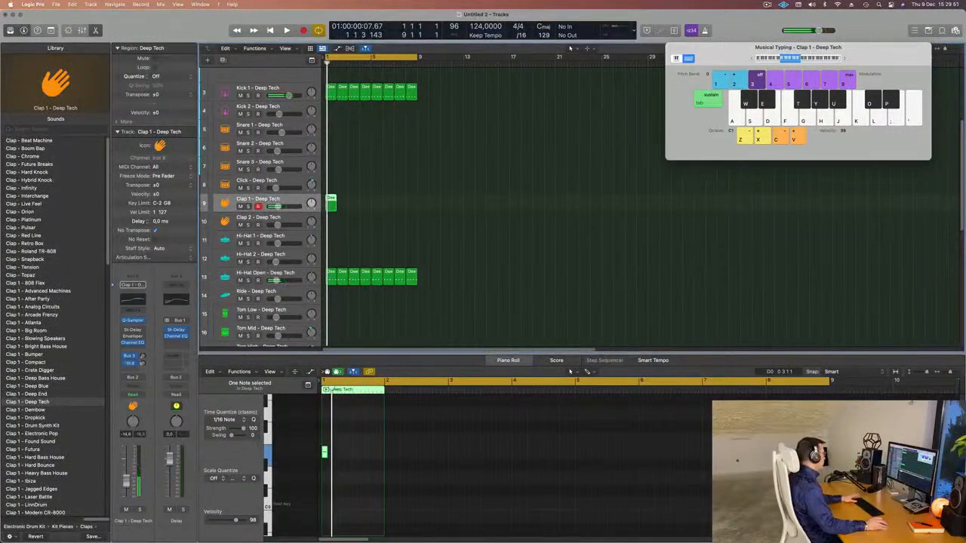
pyautogui.press('space')
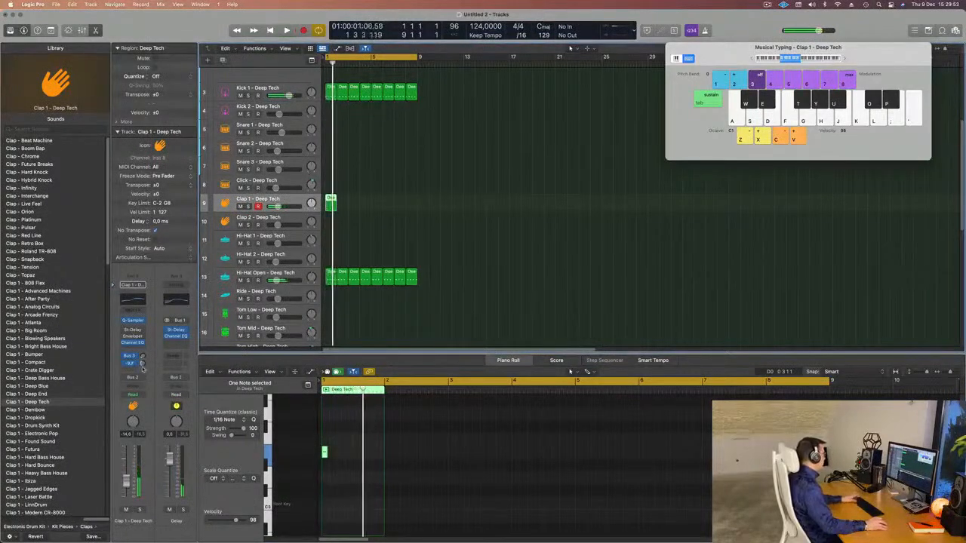
# Repeat the one-bar Clap 1 region until it fills bars 1 to 8.
pyautogui.moveTo(396, 191); pyautogui.dragTo(333, 220)
pyautogui.press('super+r')
pyautogui.press('super+r')
pyautogui.press('super+r')
pyautogui.press('super+r')
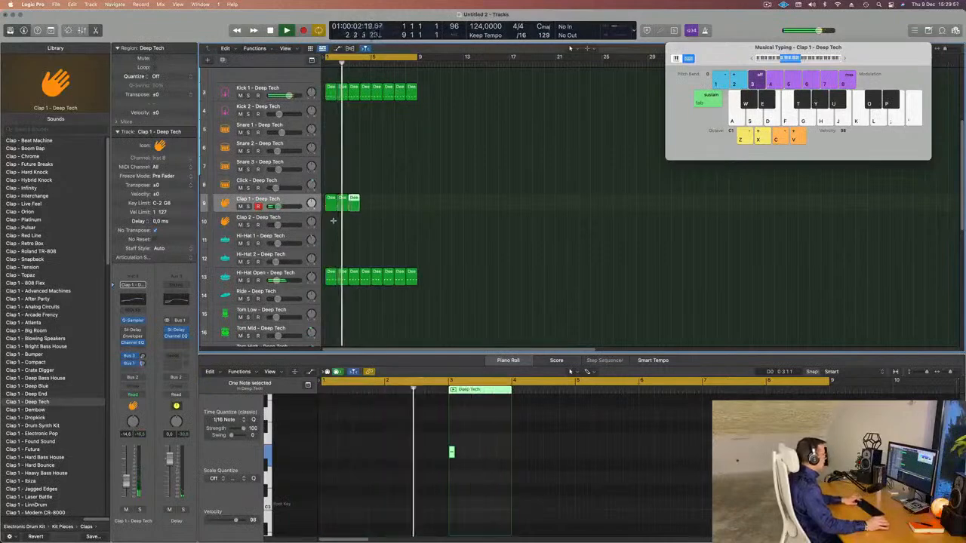
pyautogui.press('super+r')
pyautogui.press('super+r')
pyautogui.click(467, 182)
# Play the beat from the start and lower the Clap 1 track's level to about -17.6 dB.
pyautogui.press('Return')
pyautogui.click(249, 199)
pyautogui.press('Return')
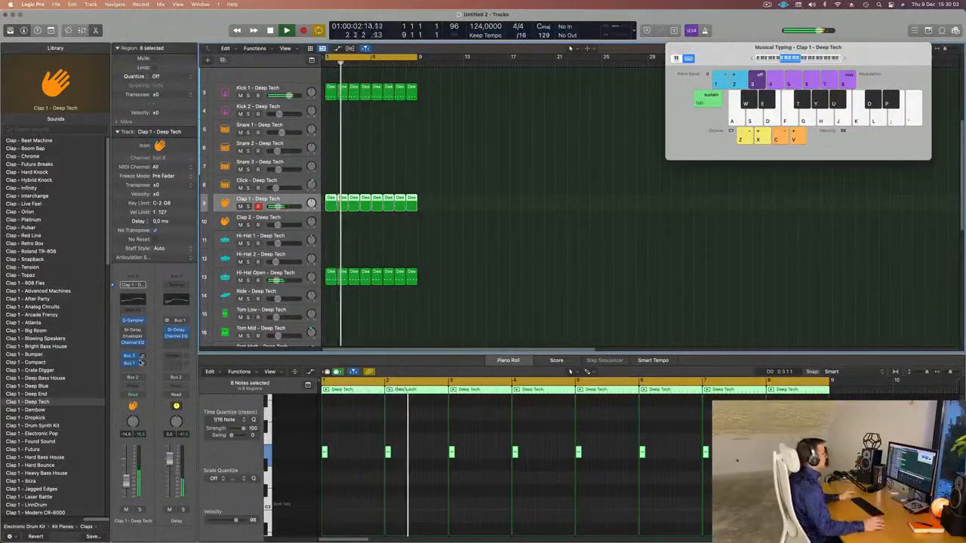
pyautogui.press('space')
pyautogui.press('Return')
pyautogui.press('space')
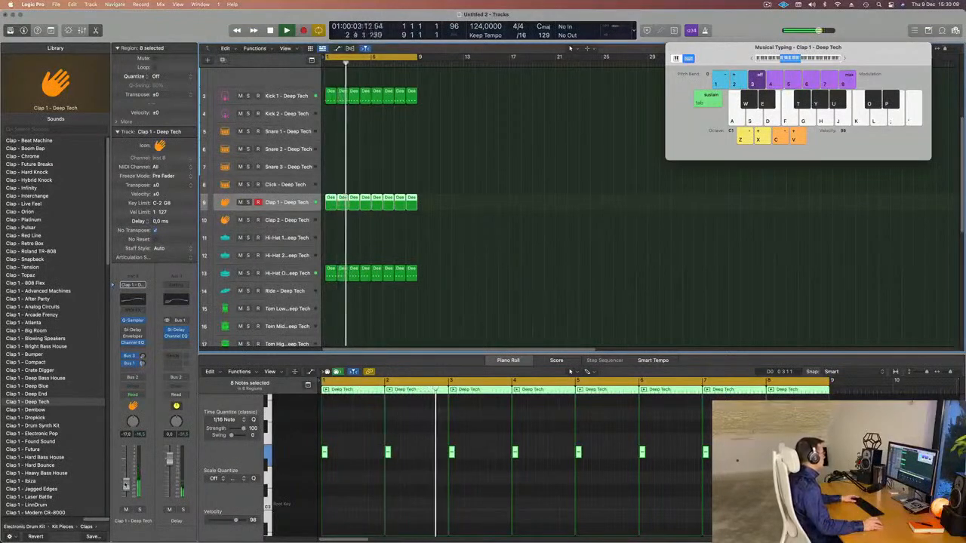
pyautogui.click(420, 235)
pyautogui.scroll(-5, 420, 236)
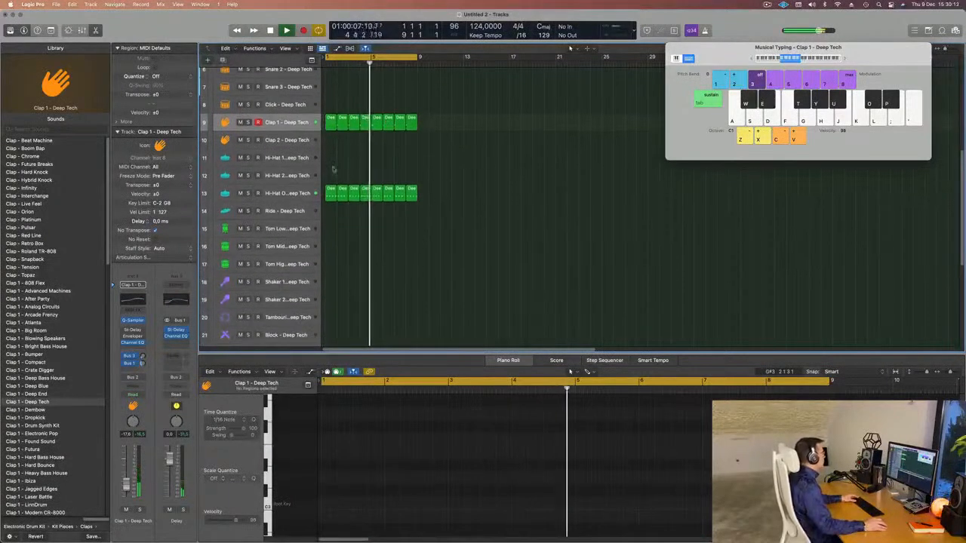
# Copy the first one-bar Clap 1 region to bar 1 of the Block track.
pyautogui.click(331, 194)
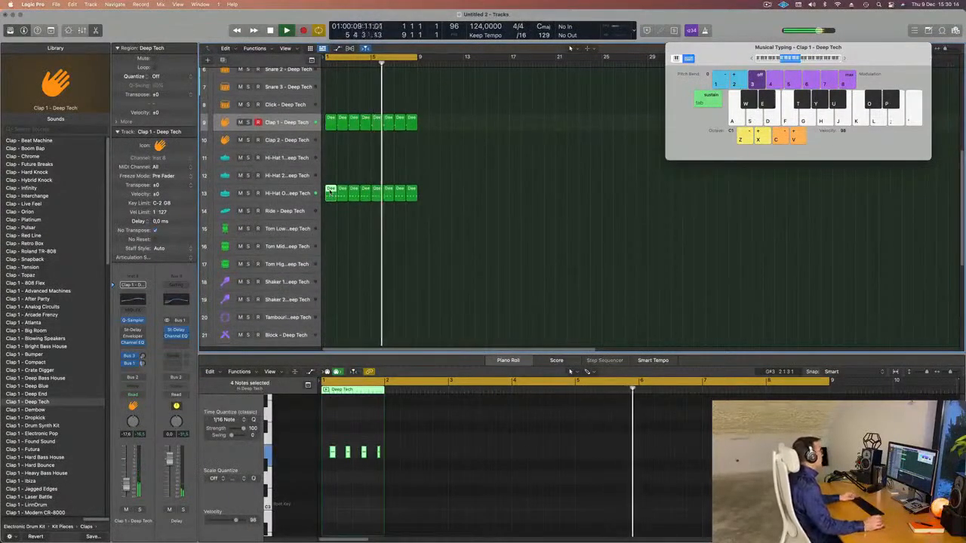
pyautogui.scroll(-3, 341, 226)
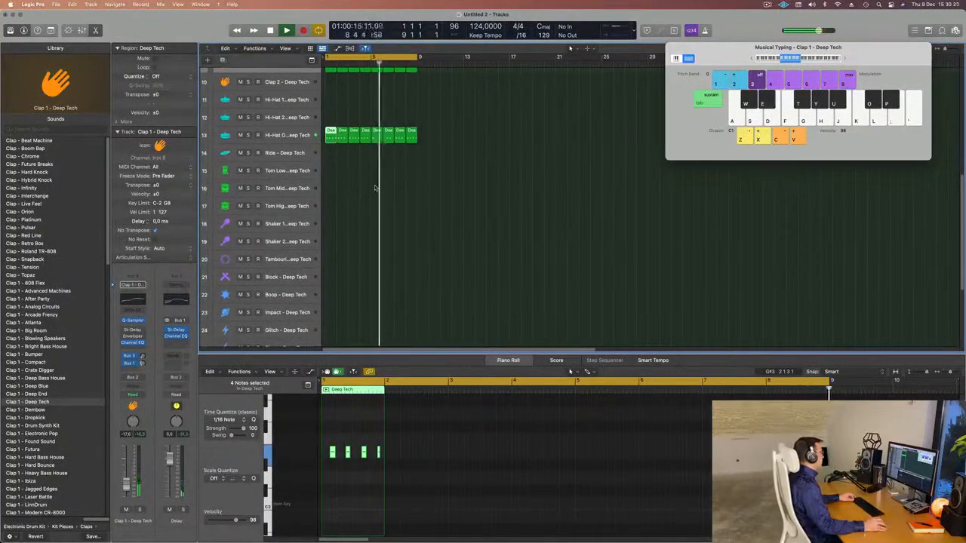
pyautogui.scroll(1, 370, 182)
pyautogui.scroll(2, 370, 179)
pyautogui.moveTo(331, 113); pyautogui.dragTo(334, 330)
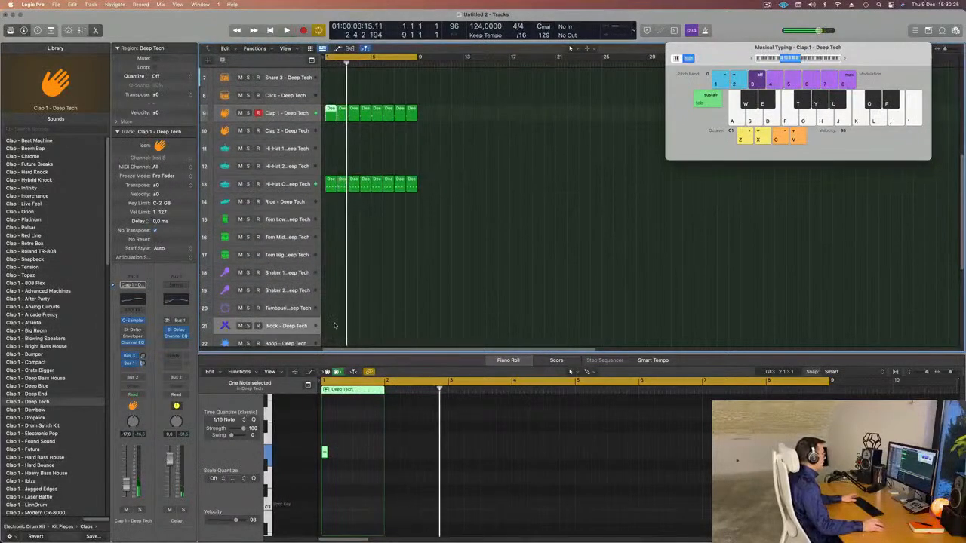
pyautogui.moveTo(330, 112); pyautogui.dragTo(331, 326)
# Select the Block track and move the single note of its region into beat 2 while the beat plays.
pyautogui.press('space')
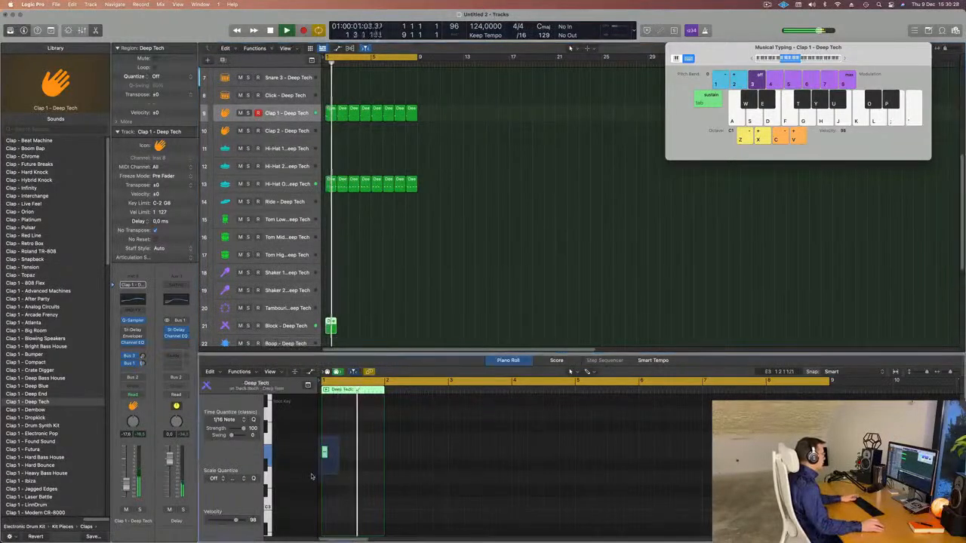
pyautogui.click(287, 329)
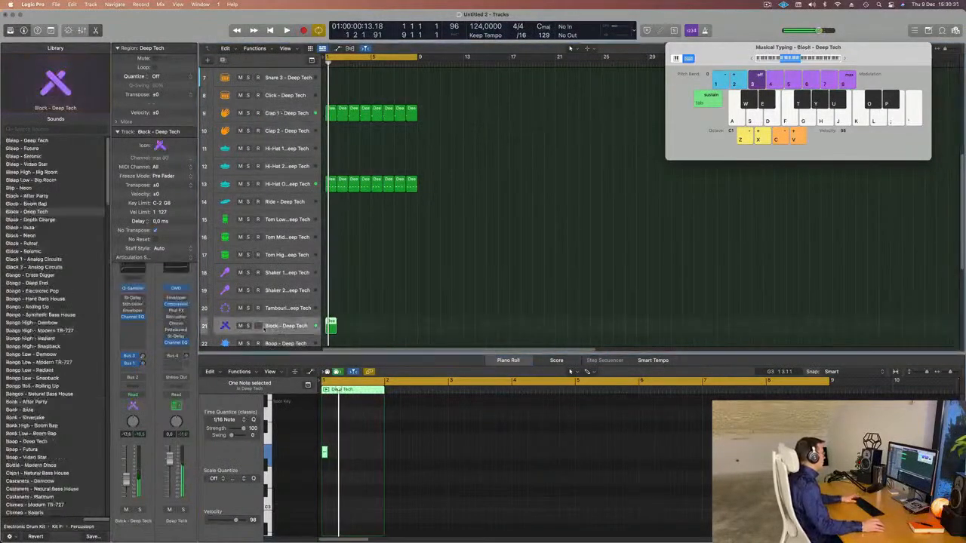
pyautogui.click(313, 463)
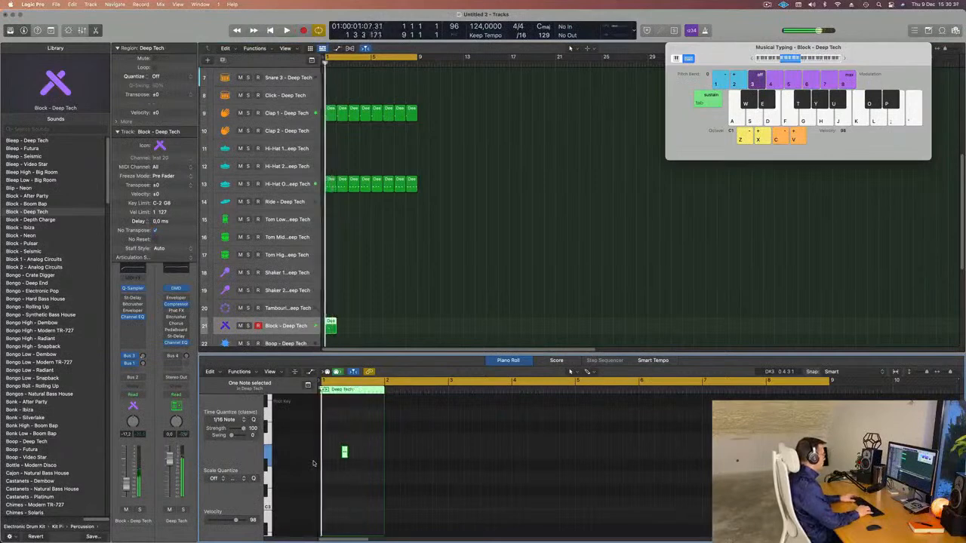
pyautogui.scroll(3, 349, 467)
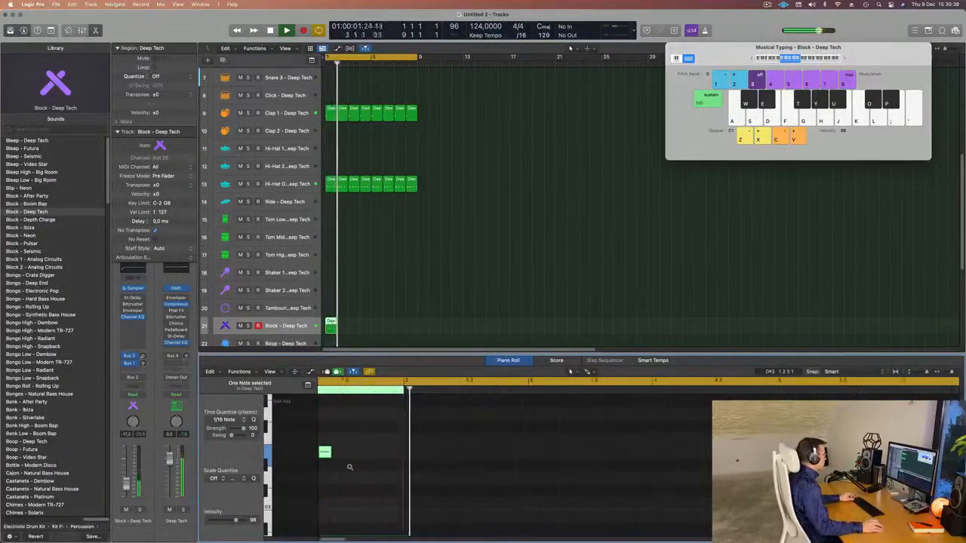
pyautogui.press('super+space')
pyautogui.click(337, 326)
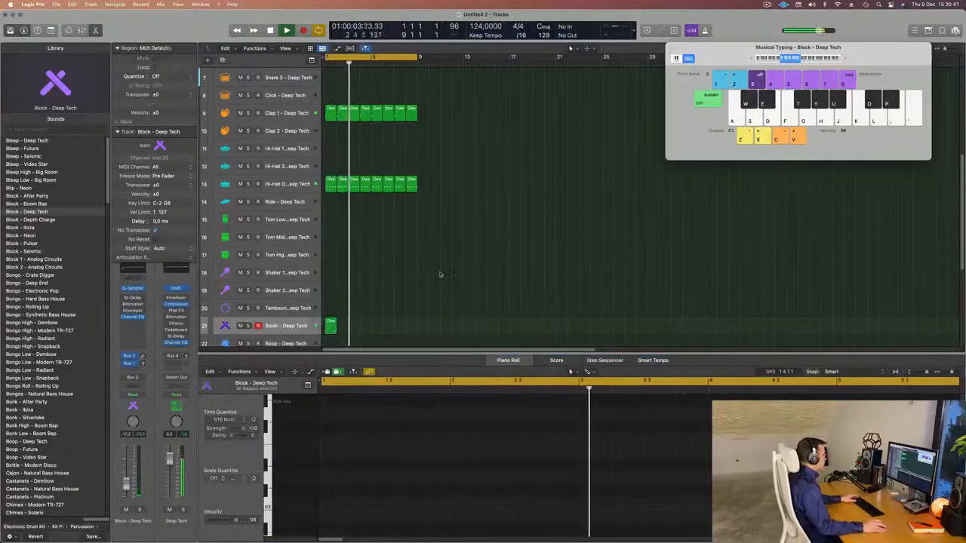
pyautogui.click(337, 326)
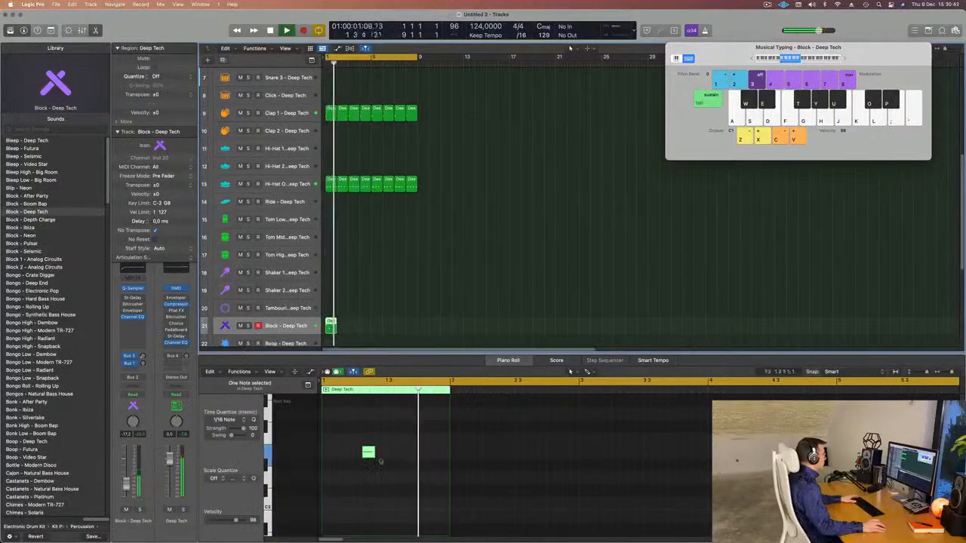
# Duplicate the Block note shortly after the first hit, just before beat 3, and lower the Block track's level.
pyautogui.moveTo(368, 453); pyautogui.dragTo(401, 456)
pyautogui.scroll(-4, 401, 505)
pyautogui.press('space')
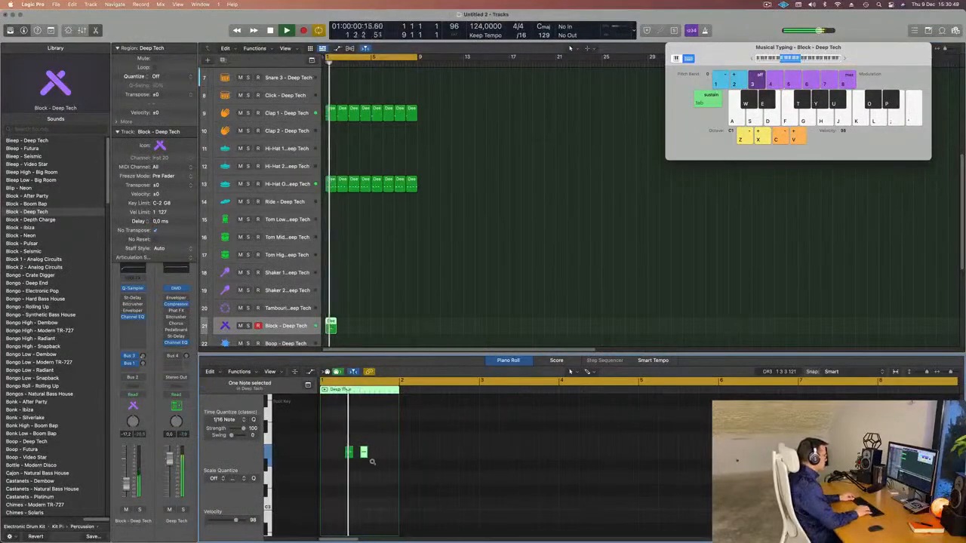
pyautogui.click(298, 326)
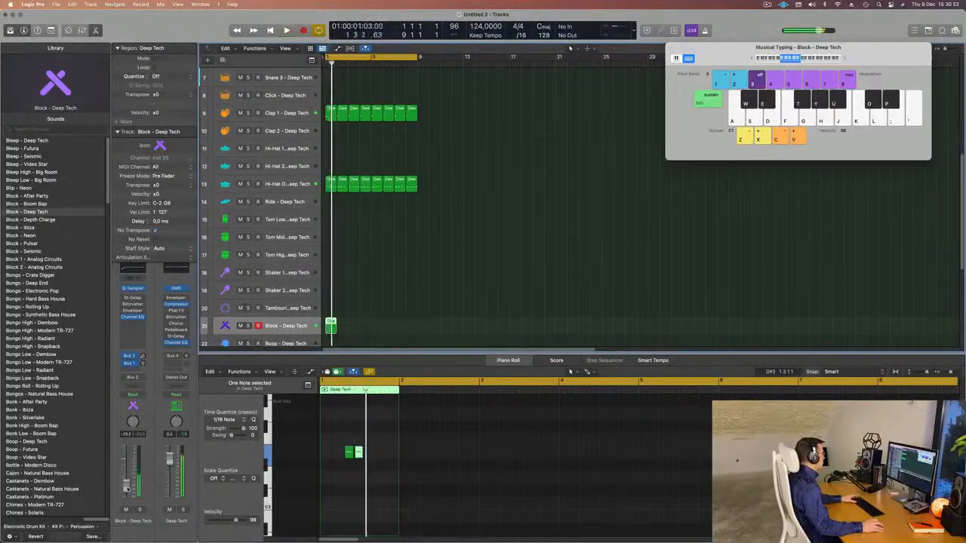
# Transpose both Block notes and repeat the one-bar Block region until it fills bars 1 to 8.
pyautogui.moveTo(354, 438); pyautogui.dragTo(339, 455)
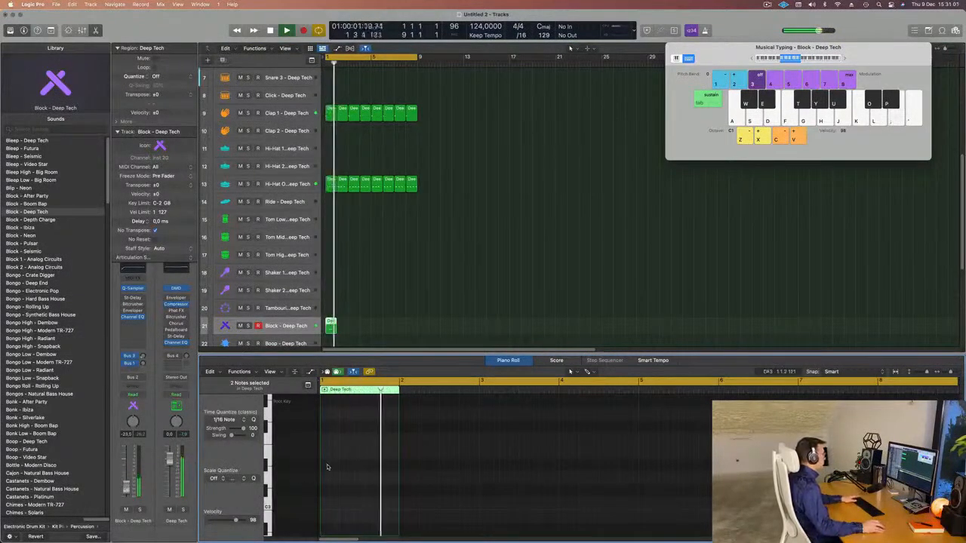
pyautogui.moveTo(327, 467); pyautogui.dragTo(346, 487)
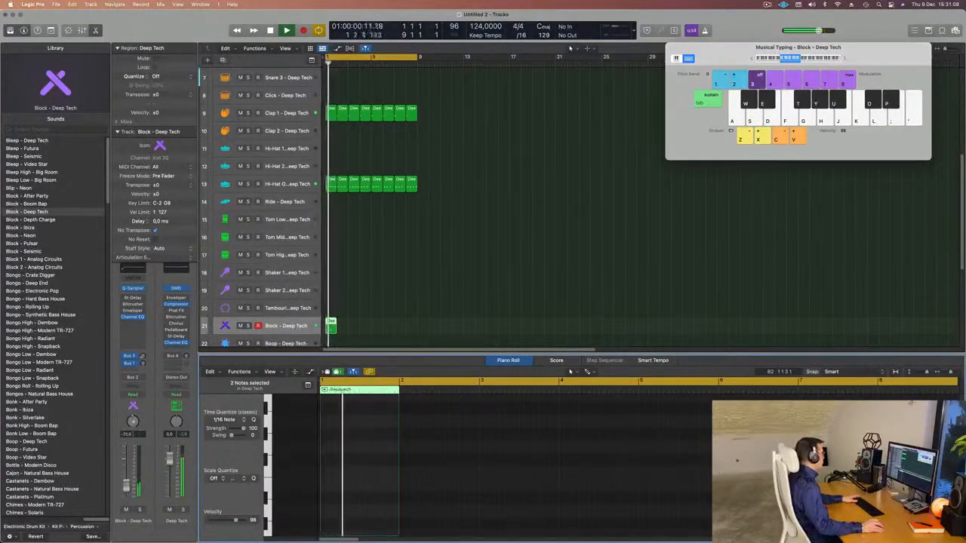
pyautogui.click(326, 328)
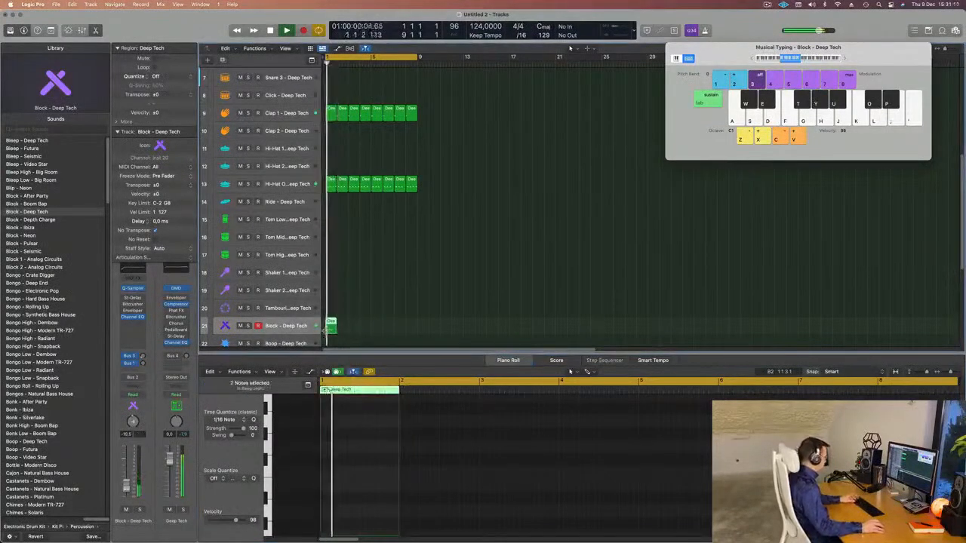
pyautogui.press('l')
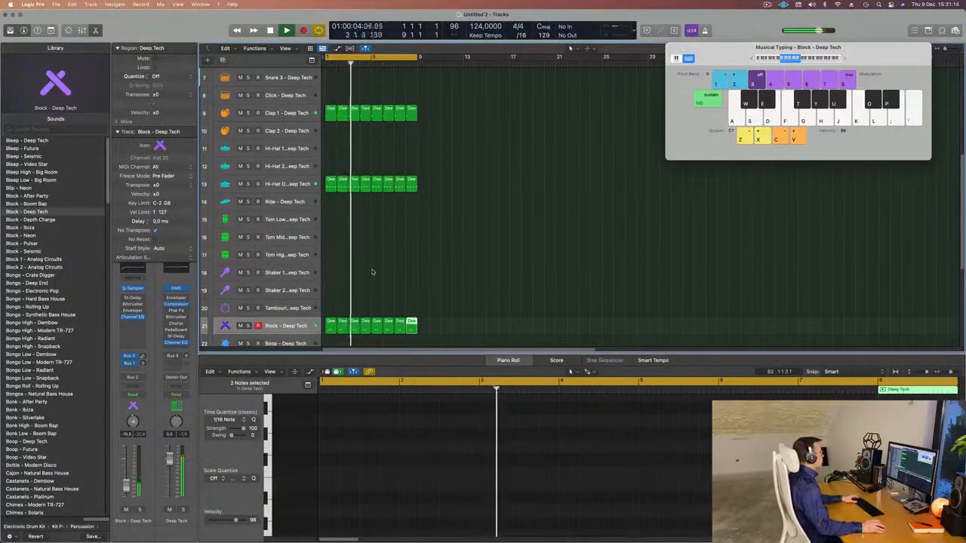
# Copy the first one-bar Hi-Hat Open region to bar 1 of the Shaker 2 track.
pyautogui.scroll(3, 372, 272)
pyautogui.scroll(-6, 359, 285)
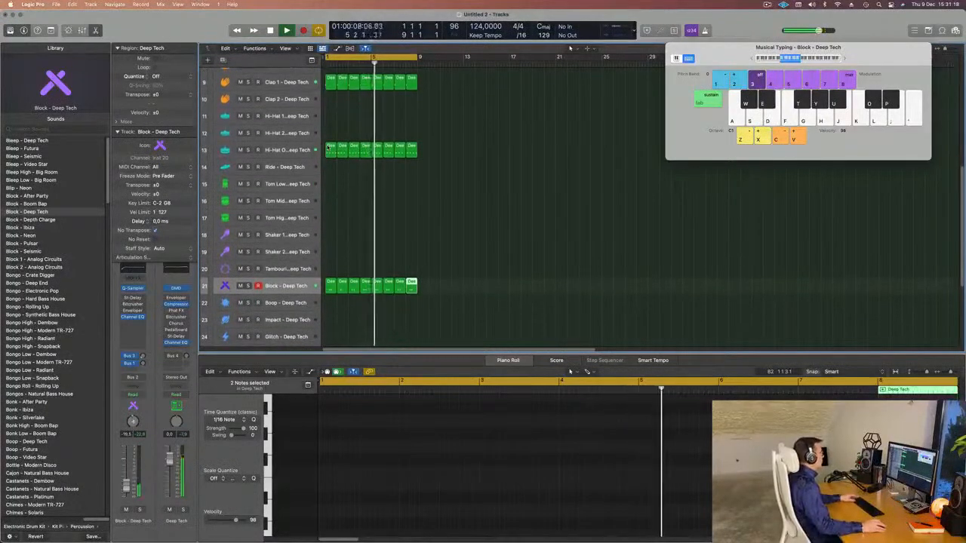
pyautogui.click(330, 149)
pyautogui.moveTo(329, 148); pyautogui.dragTo(330, 253)
# Duplicate the four Shaker 2 notes until every sixteenth of the bar has a hit.
pyautogui.moveTo(330, 442); pyautogui.dragTo(404, 476)
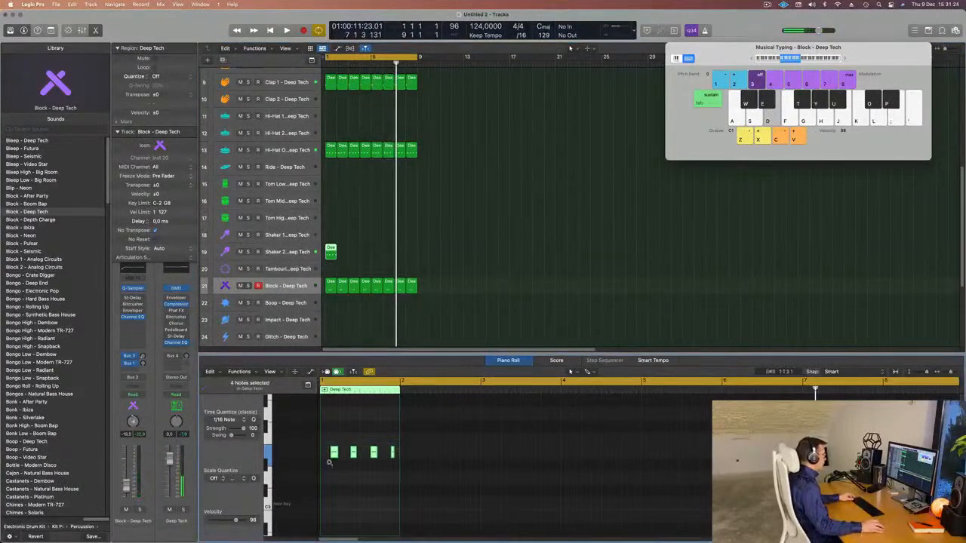
pyautogui.keyDown('ctrl'); pyautogui.keyDown('alt'); pyautogui.click(329, 462); pyautogui.keyUp('alt'); pyautogui.keyUp('ctrl')
pyautogui.moveTo(365, 452)
pyautogui.mouseDown()
pyautogui.moveTo(328, 455)
pyautogui.moveTo(367, 463)
pyautogui.mouseUp()
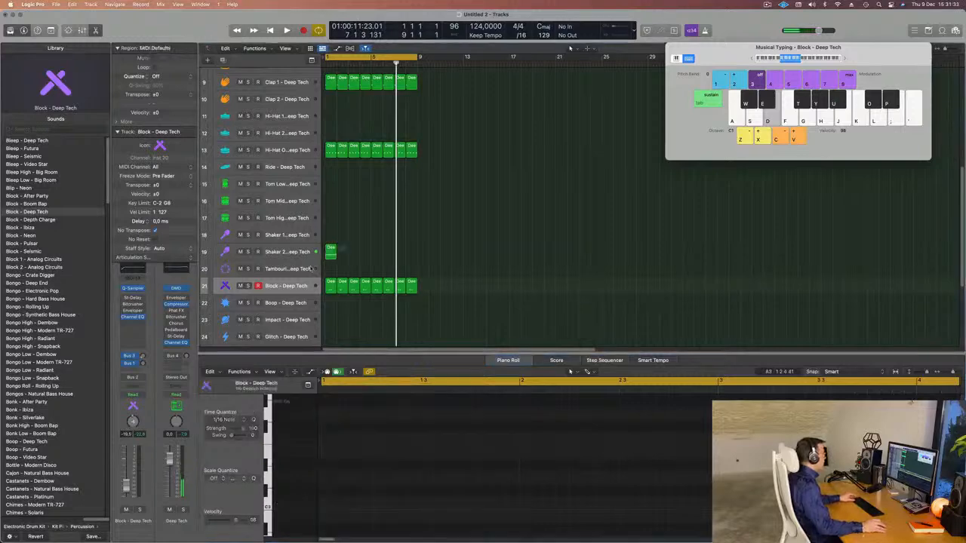
# Repeat the one-bar Shaker 2 region until it fills bars 1 to 8, select its track and play the beat.
pyautogui.press('super+r')
pyautogui.press('super+r')
pyautogui.press('super+r')
pyautogui.press('super+r')
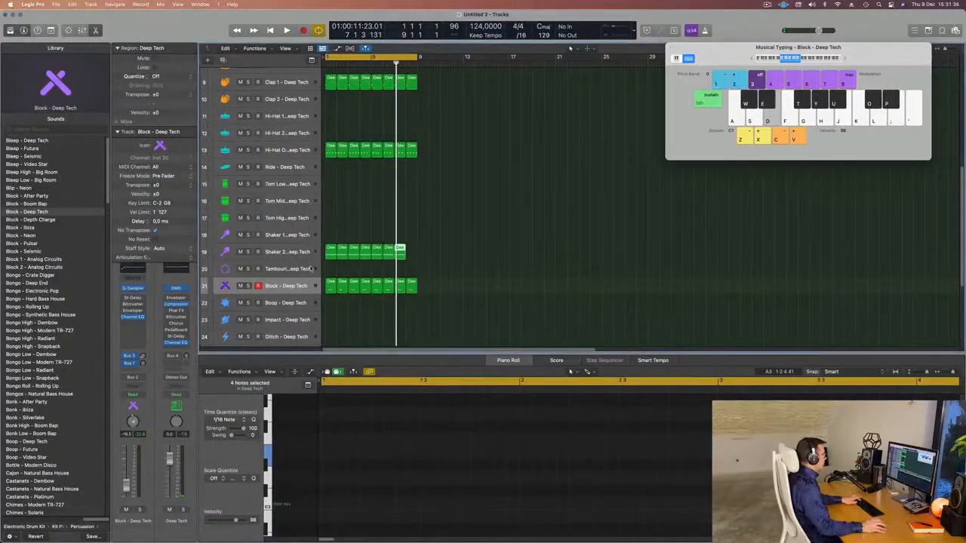
pyautogui.press('Return')
pyautogui.click(301, 252)
pyautogui.press('space')
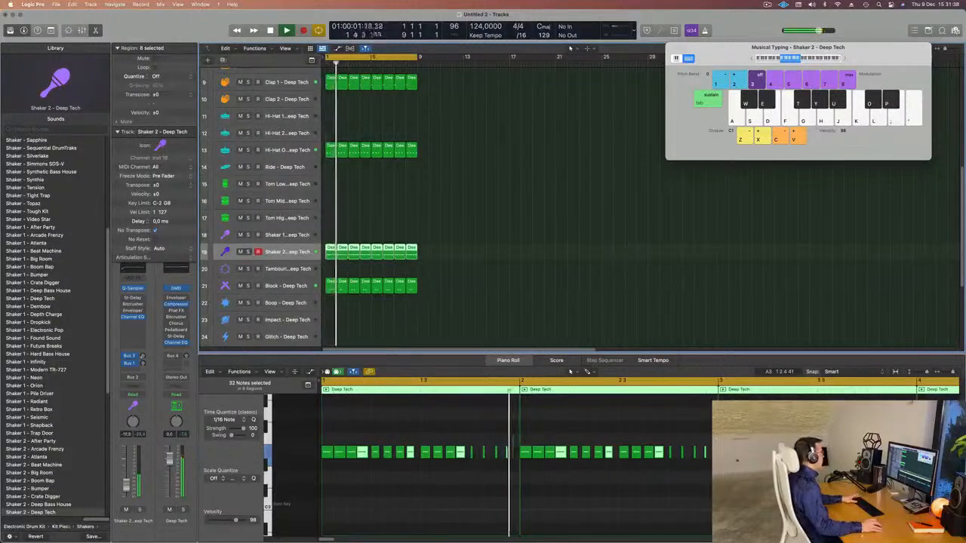
# Enable the Stereo Delay on the Shaker 2 channel and load its Dual 1/16 Slap preset while the beat plays from the start.
pyautogui.press('Return')
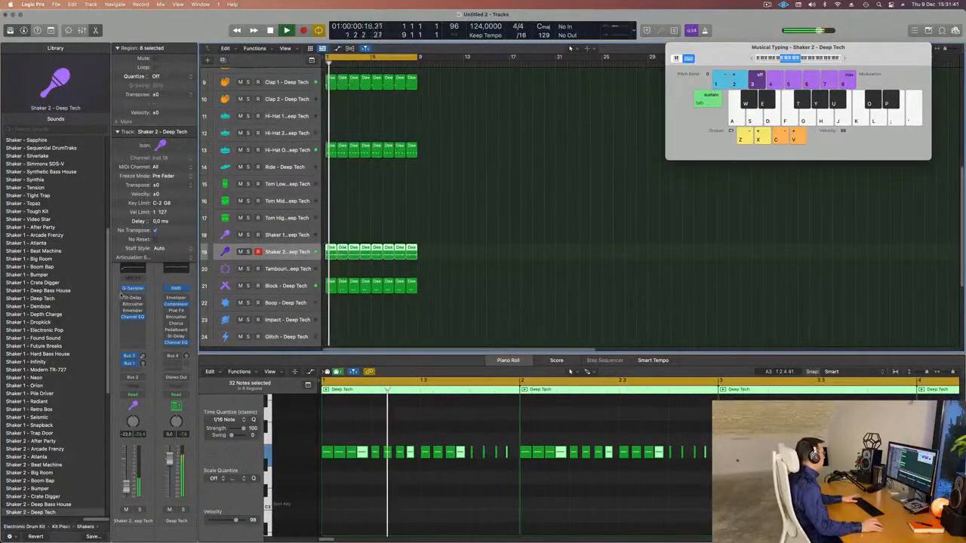
pyautogui.click(140, 299)
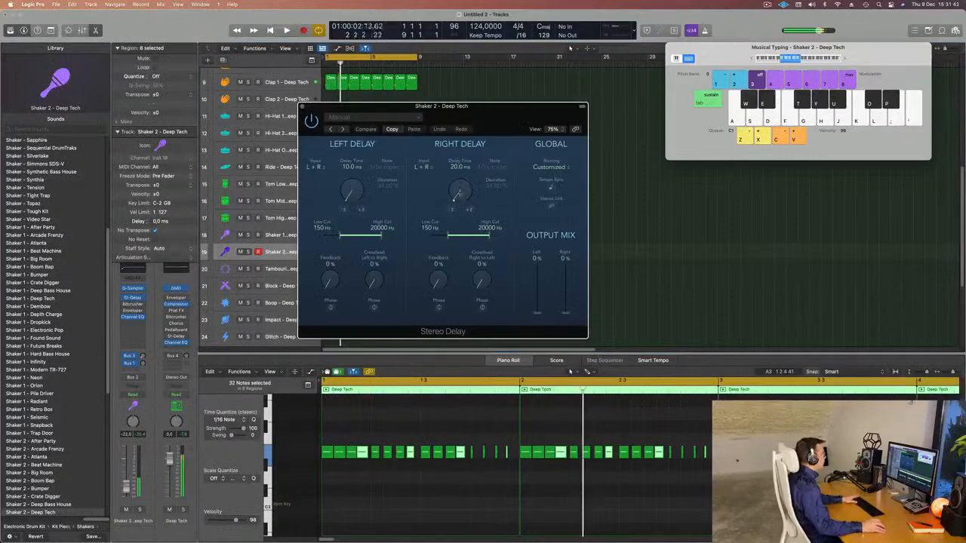
pyautogui.click(387, 119)
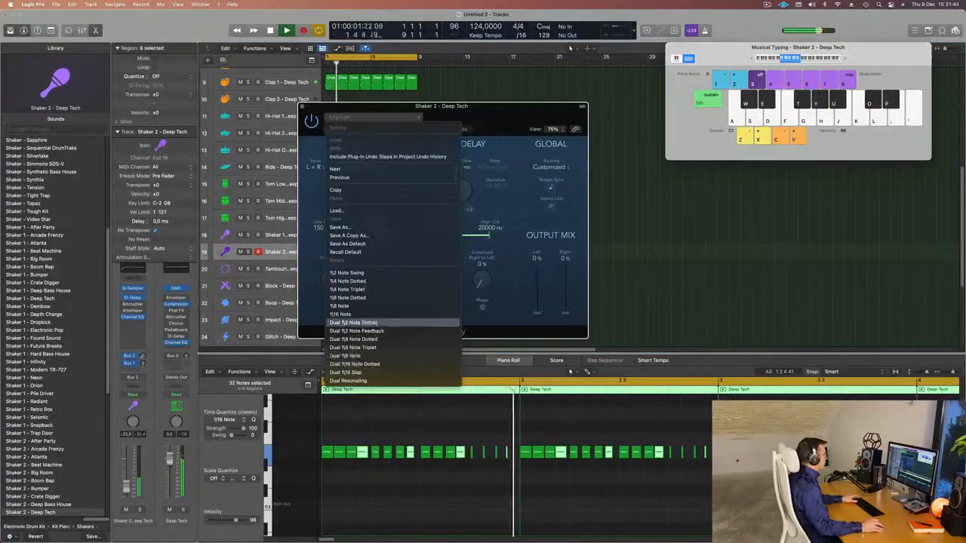
pyautogui.click(386, 373)
pyautogui.moveTo(462, 129); pyautogui.dragTo(459, 163)
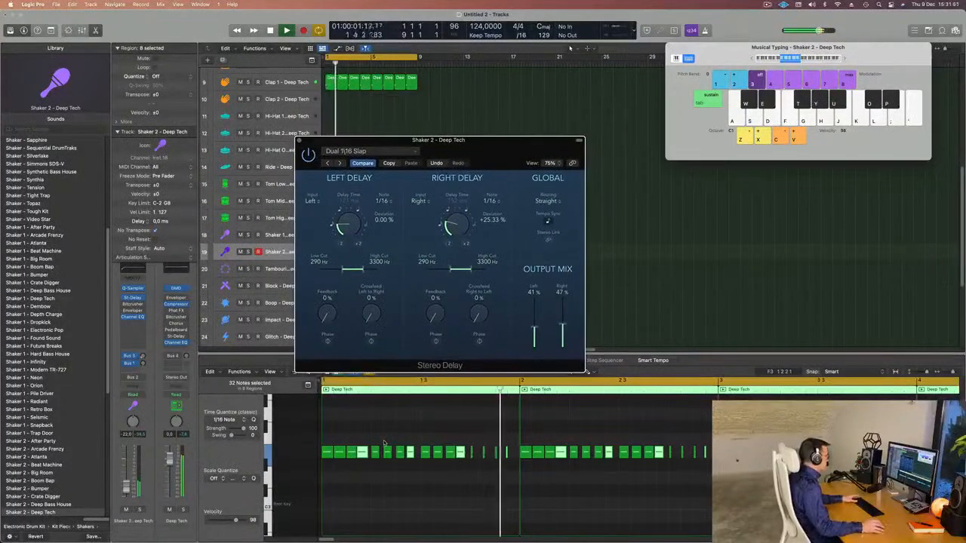
# Set the delay's deviation to +3.67% left and -1.33% right, and its output mix to 38% left and 39% right.
pyautogui.moveTo(492, 156); pyautogui.dragTo(547, 125)
pyautogui.moveTo(399, 195); pyautogui.dragTo(417, 165)
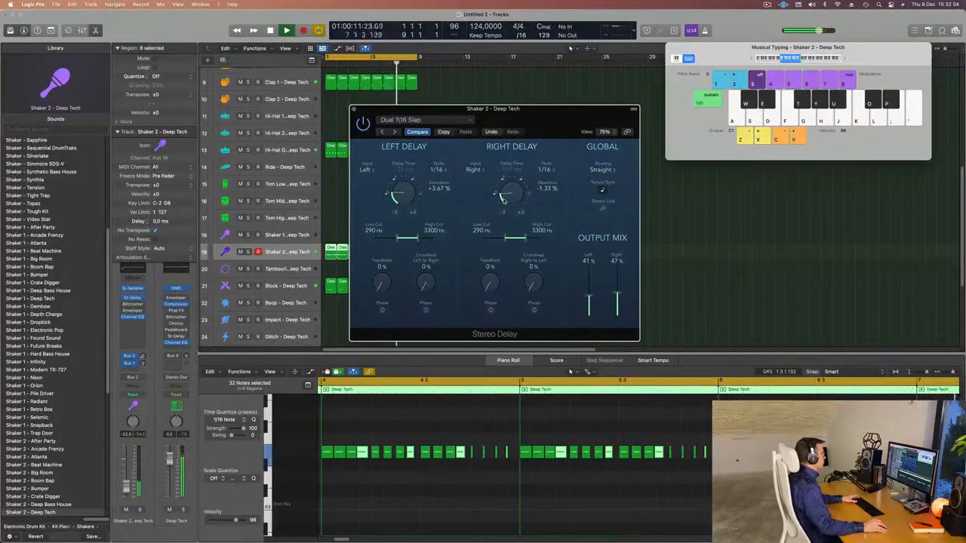
pyautogui.moveTo(615, 291); pyautogui.dragTo(620, 257)
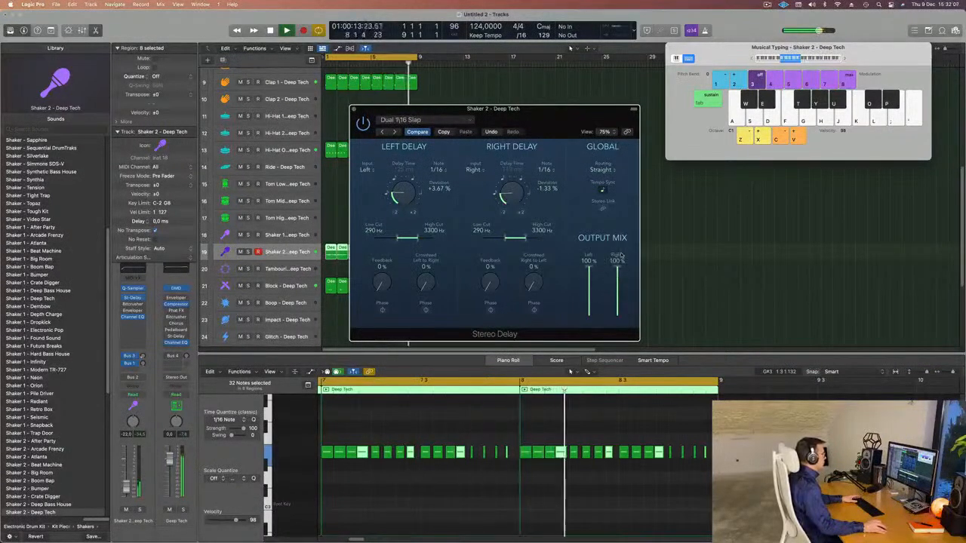
pyautogui.moveTo(619, 293); pyautogui.dragTo(582, 296)
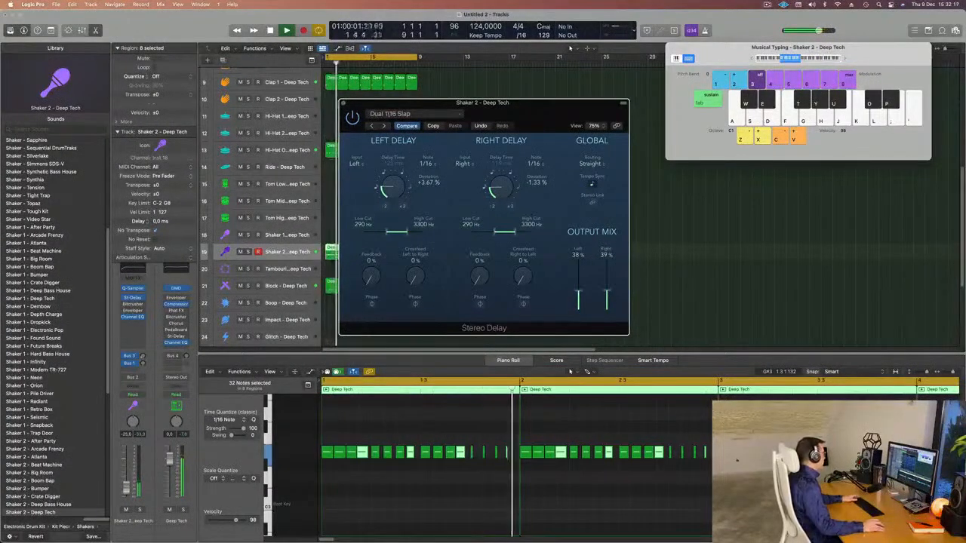
# Insert a stereo Compressor on Shaker 2, side-chained to Kick 1 - Deep Tech, with a threshold of about -24.5 dB.
pyautogui.click(149, 337)
pyautogui.click(149, 338)
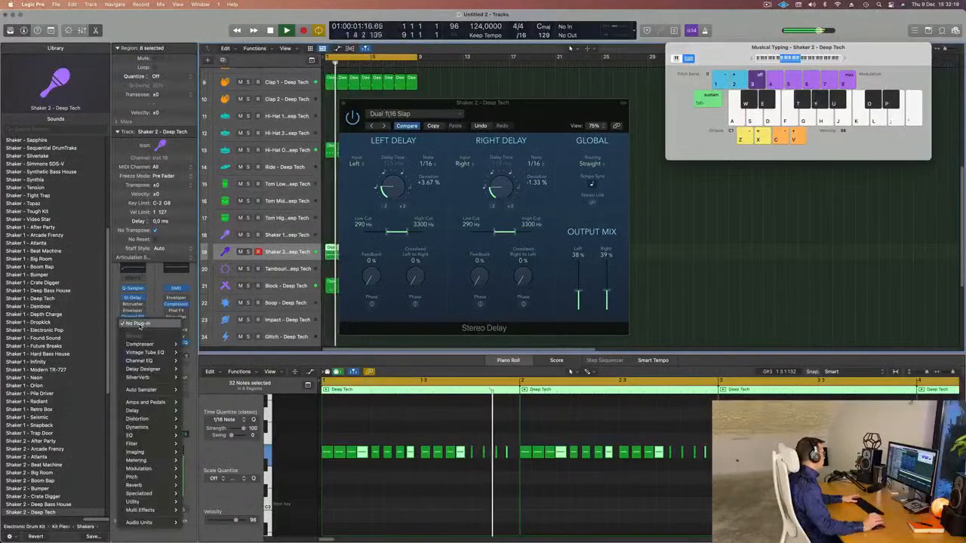
pyautogui.moveTo(150, 346)
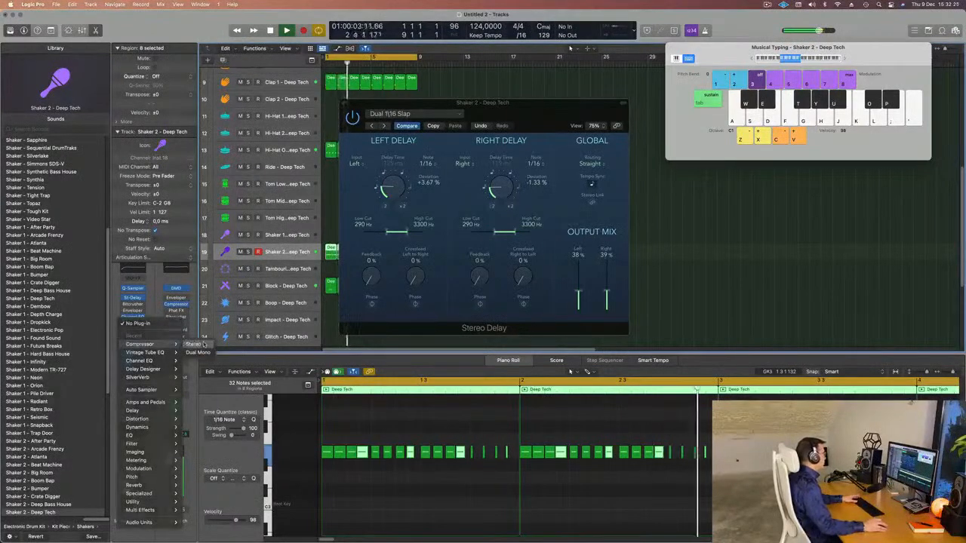
pyautogui.click(203, 344)
pyautogui.click(723, 118)
pyautogui.moveTo(722, 139)
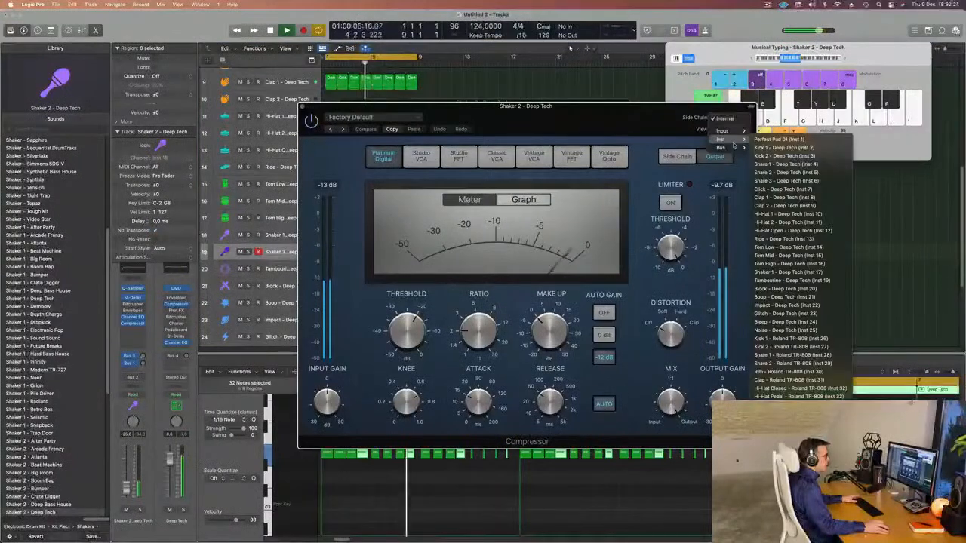
pyautogui.click(778, 147)
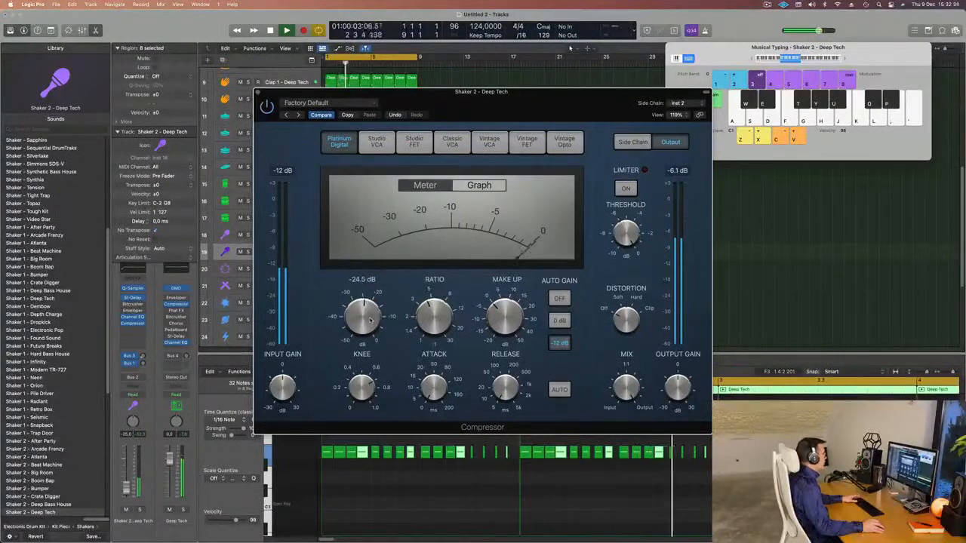
pyautogui.click(257, 92)
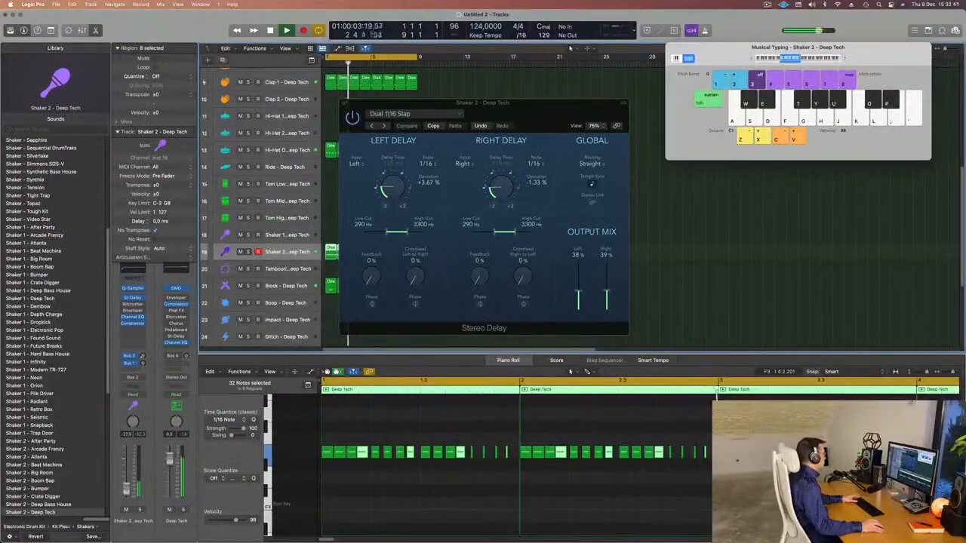
# Play the beat and move the Stereo Delay window clear of the track regions.
pyautogui.click(378, 483)
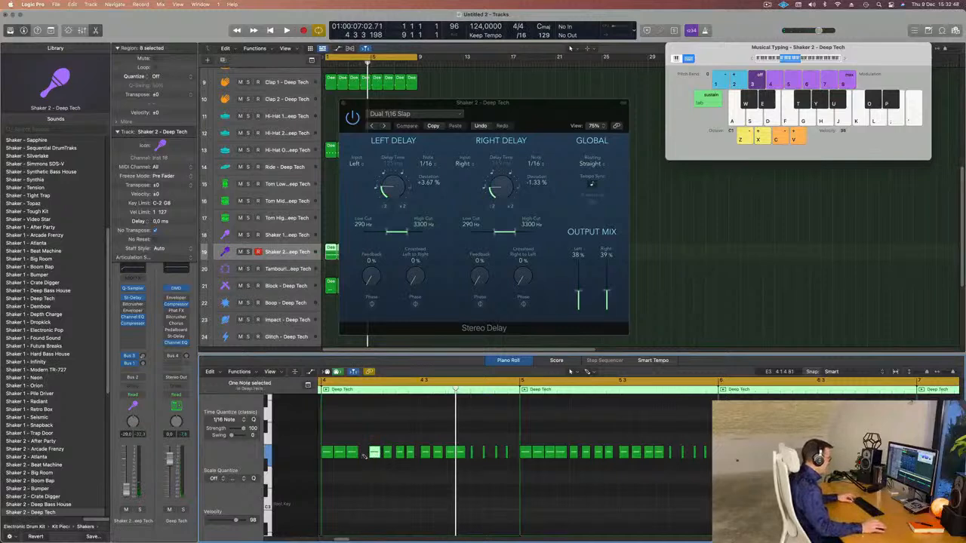
pyautogui.press('super+a')
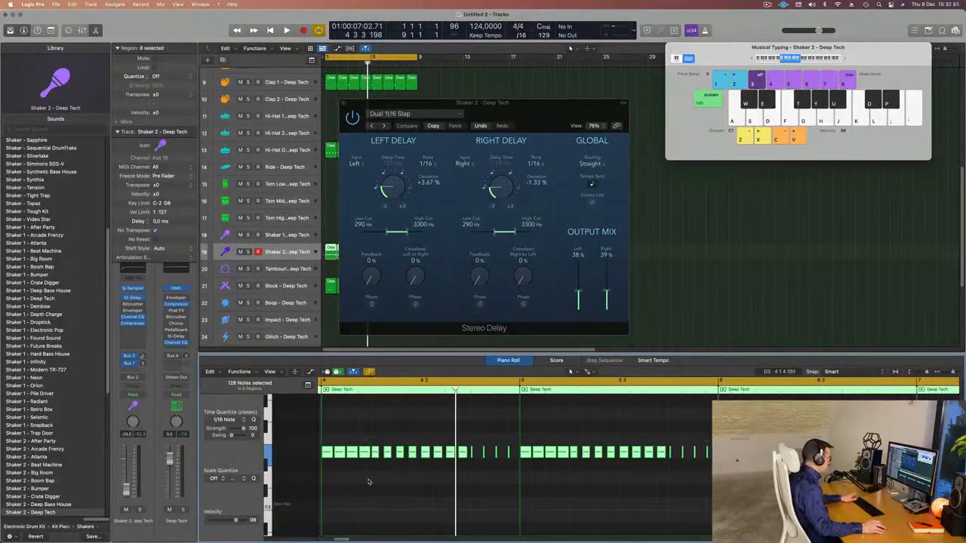
pyautogui.click(368, 482)
pyautogui.press('space')
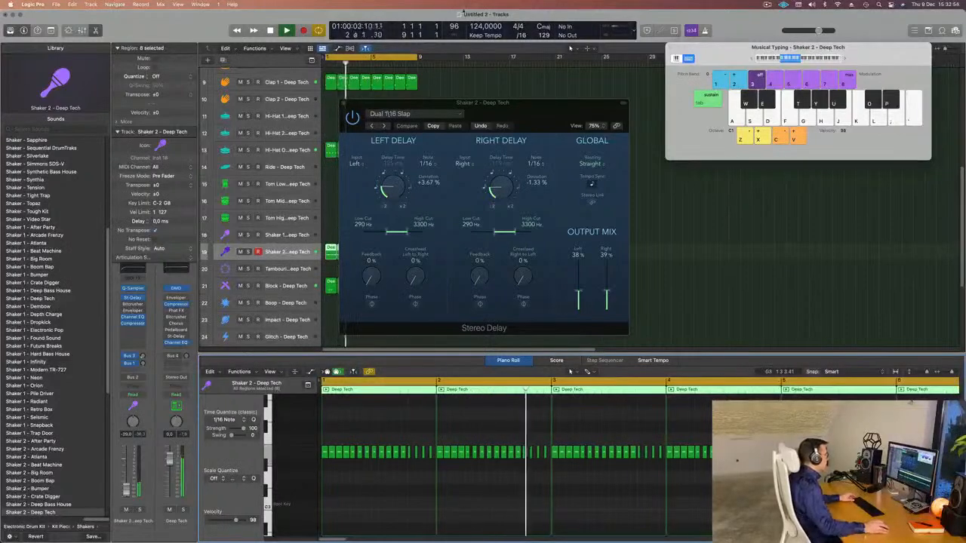
pyautogui.click(508, 97)
pyautogui.moveTo(527, 108); pyautogui.dragTo(867, 120)
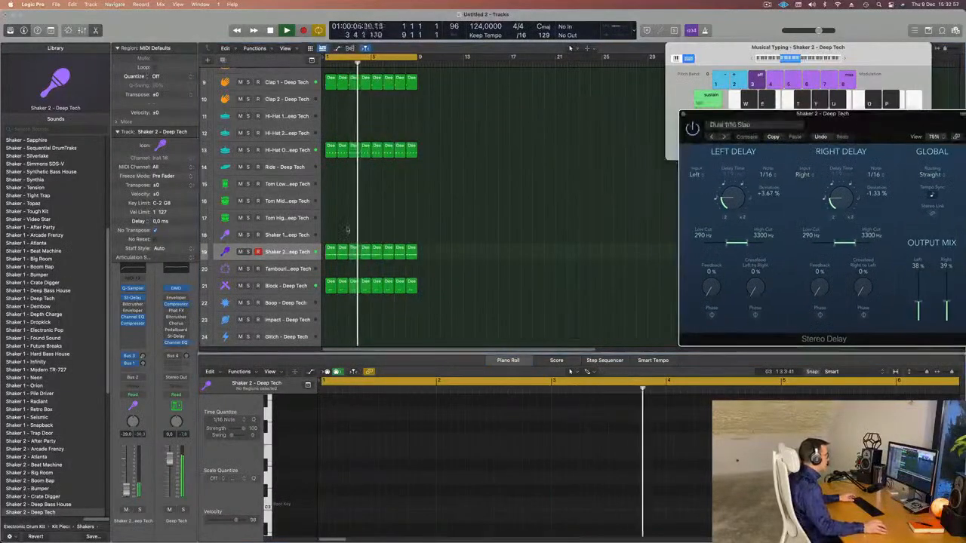
pyautogui.press('super+a')
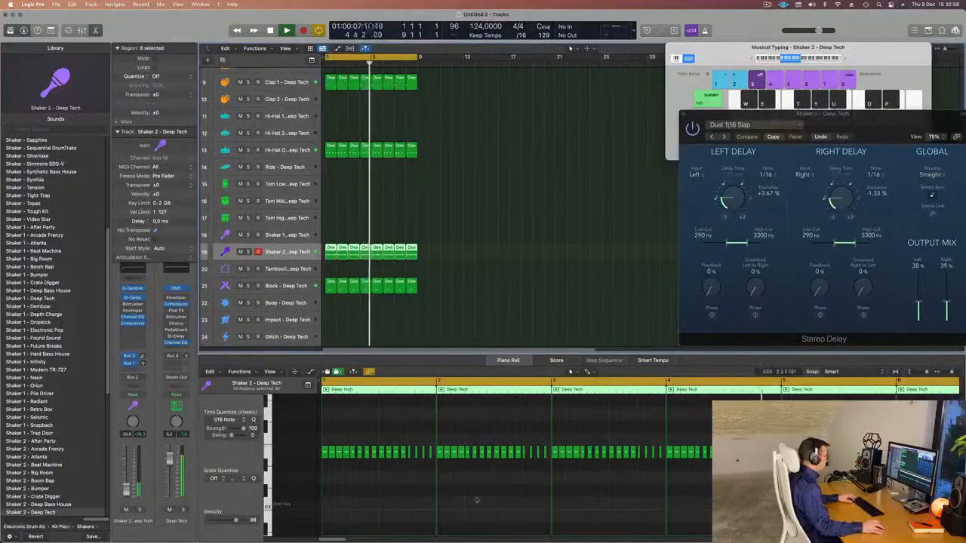
pyautogui.click(490, 514)
pyautogui.press('super+a')
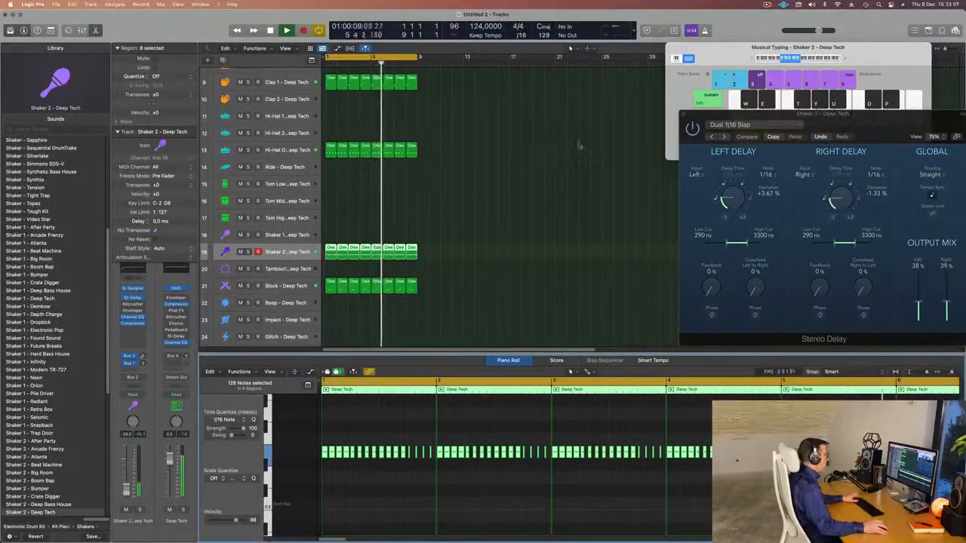
pyautogui.click(491, 222)
# Duplicate the Perfect Pad 01 track with its instrument and copy the eight-bar pad region onto it at bar 1.
pyautogui.press('Return')
pyautogui.scroll(5, 463, 199)
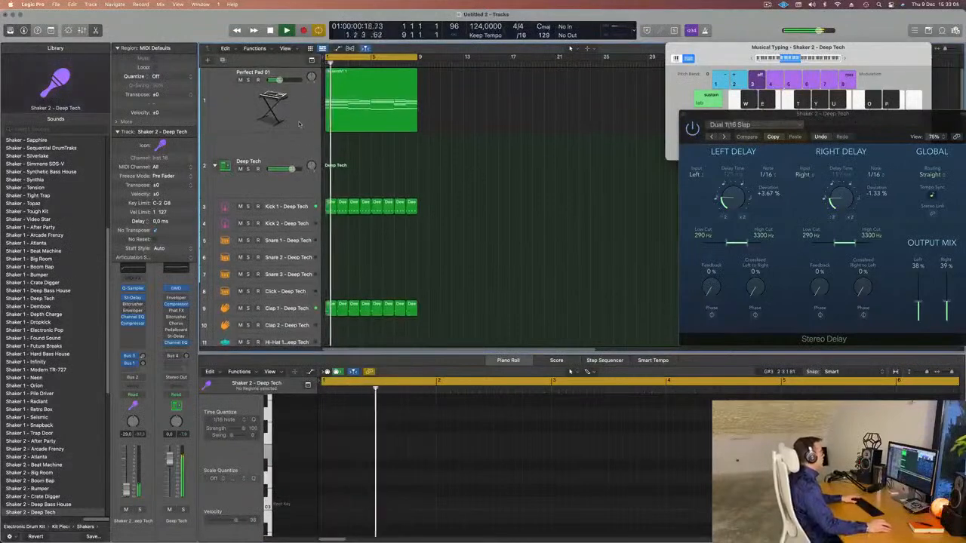
pyautogui.click(412, 120)
pyautogui.press('super+d')
pyautogui.moveTo(378, 98); pyautogui.dragTo(372, 155)
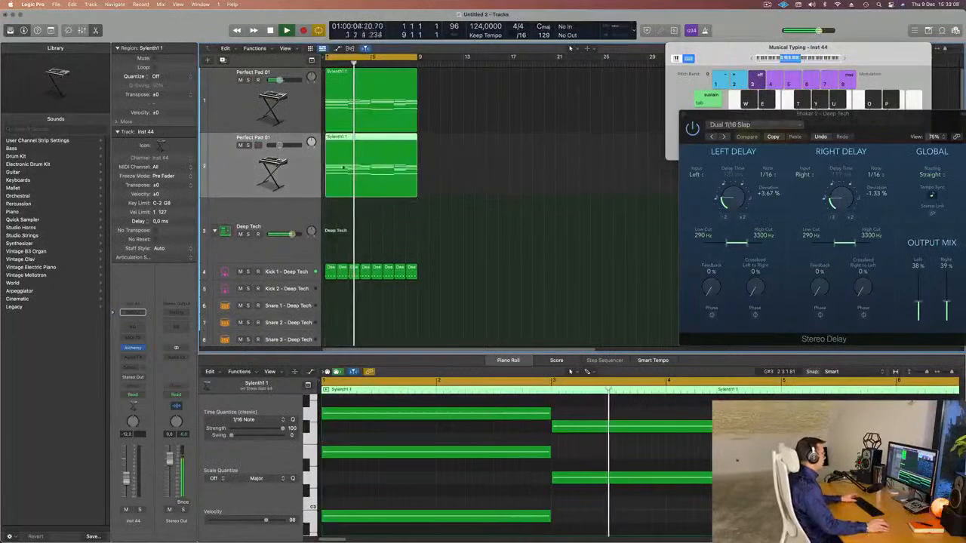
# Delete the upper chord notes in the copied pad region, keeping only the lowest note of each chord.
pyautogui.press('space')
pyautogui.press('super+Left')
pyautogui.scroll(-10, 403, 465)
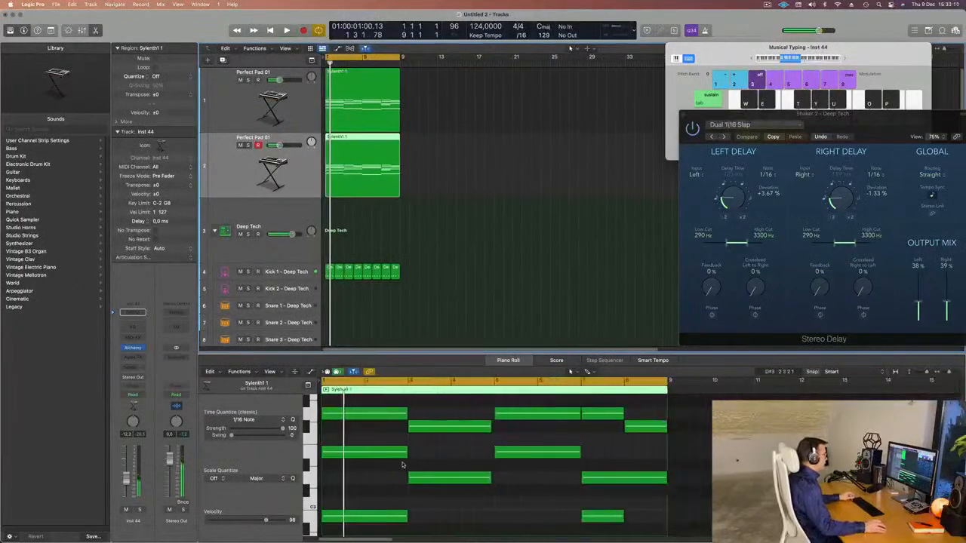
pyautogui.scroll(-3, 401, 457)
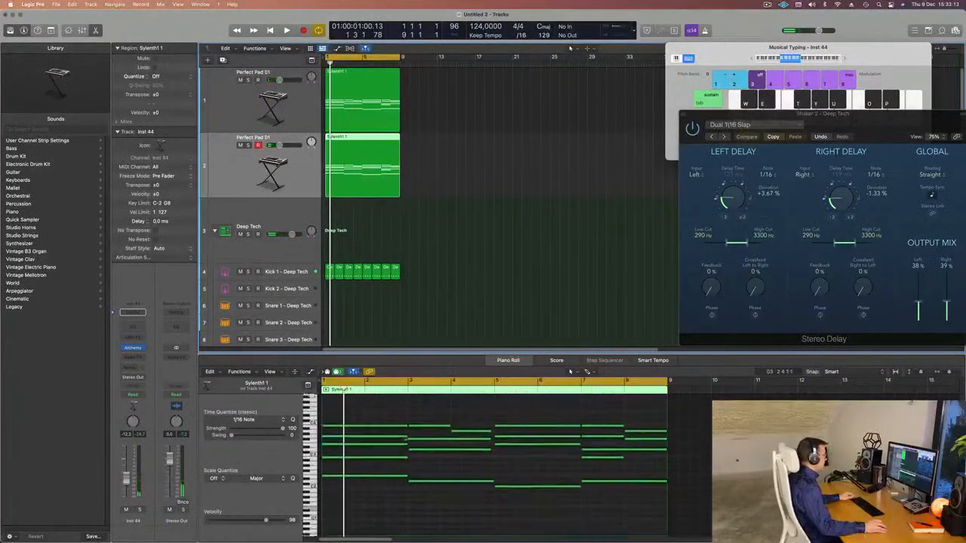
pyautogui.moveTo(391, 409); pyautogui.dragTo(670, 458)
pyautogui.press('Delete')
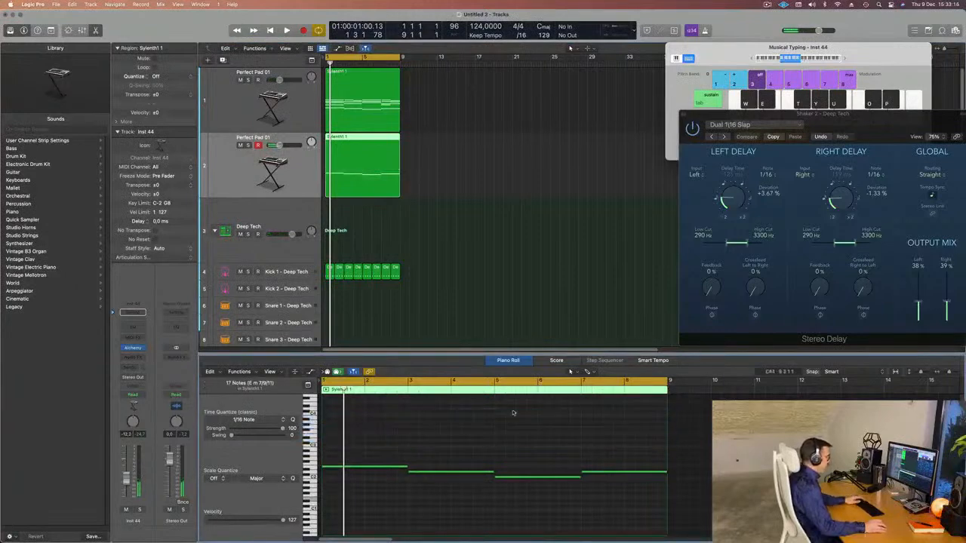
# Shorten the four remaining low notes to about three sixteenths each and play them back.
pyautogui.moveTo(369, 430); pyautogui.dragTo(643, 518)
pyautogui.press('z')
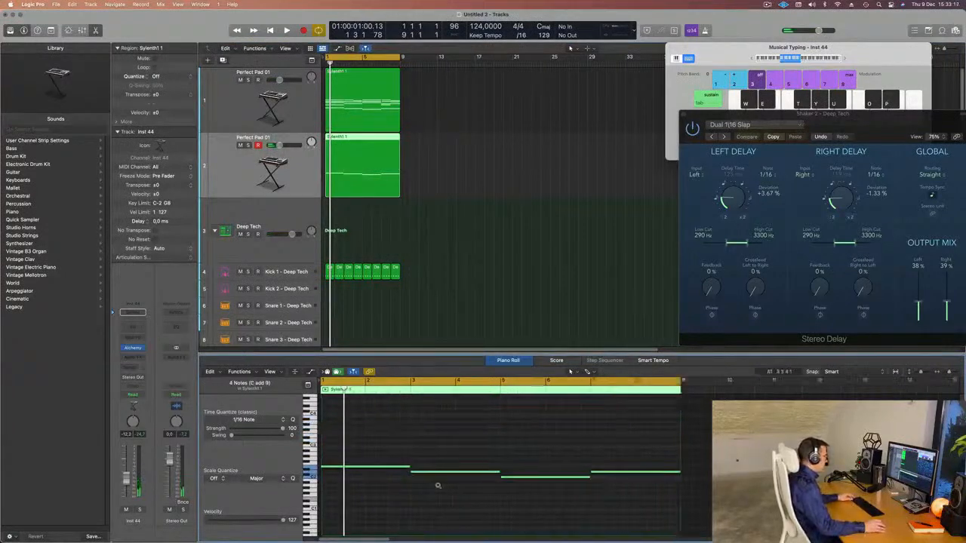
pyautogui.moveTo(445, 466); pyautogui.dragTo(329, 467)
pyautogui.press('space')
pyautogui.press('space')
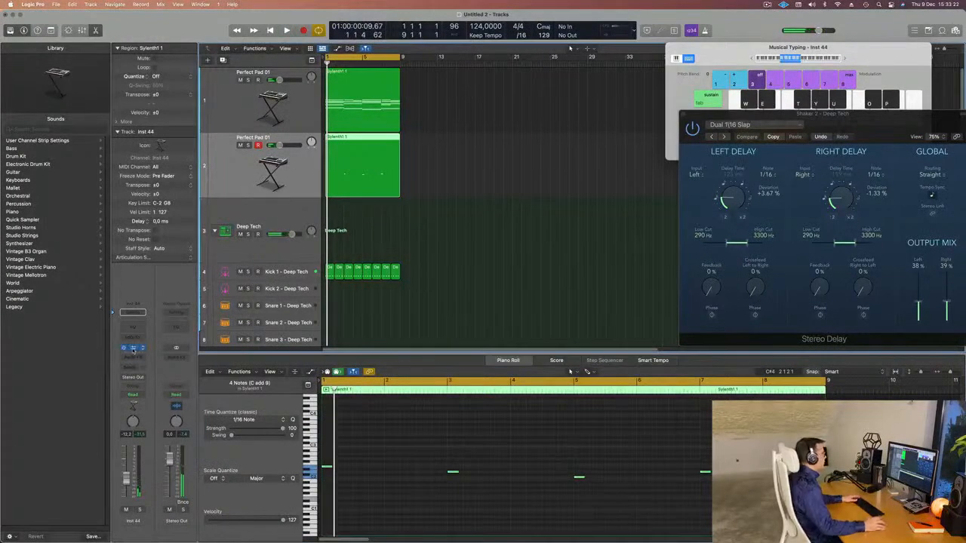
# Open Alchemy on the duplicated track, filter its presets to Bass, and load and audition 1963 Semi-Acoustic Thumb.
pyautogui.click(133, 348)
pyautogui.click(306, 189)
pyautogui.scroll(-5, 717, 223)
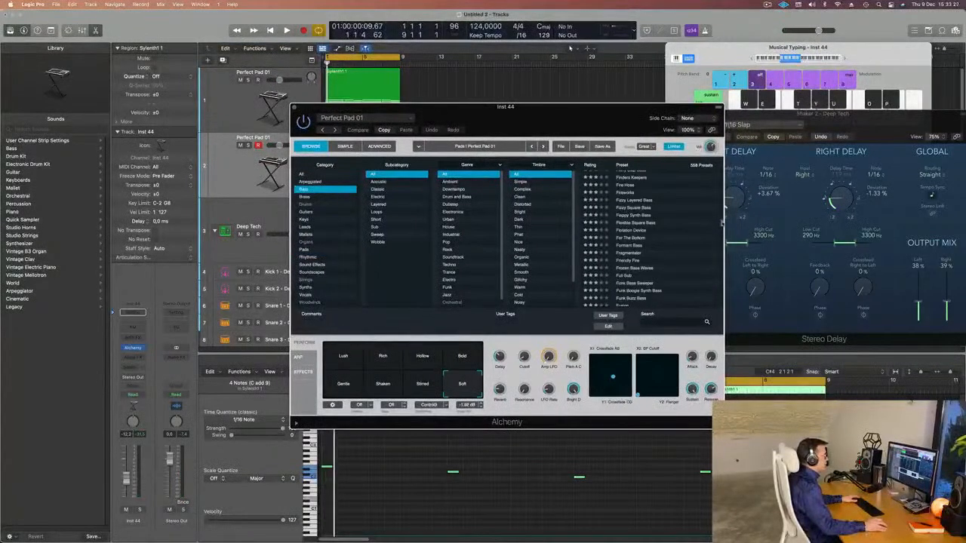
pyautogui.moveTo(625, 111); pyautogui.dragTo(634, 85)
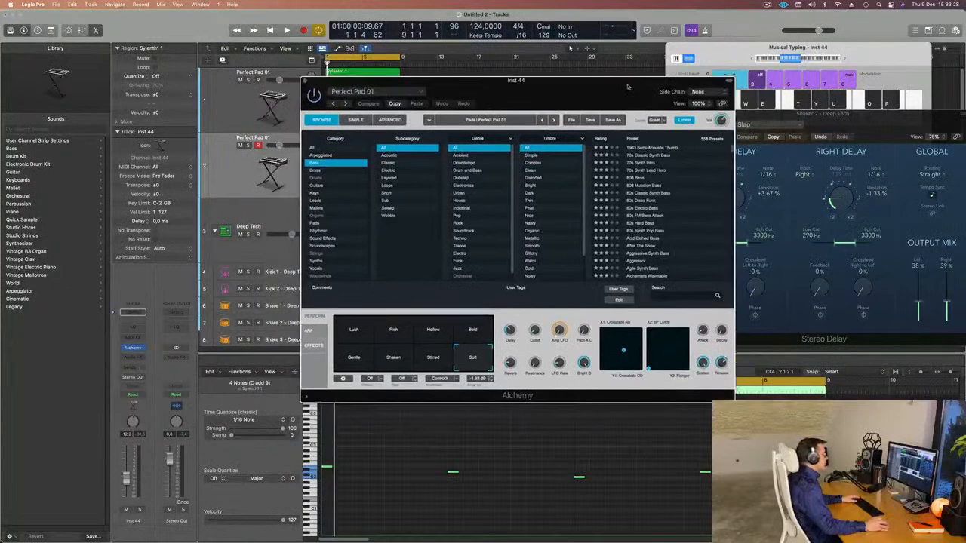
pyautogui.click(653, 147)
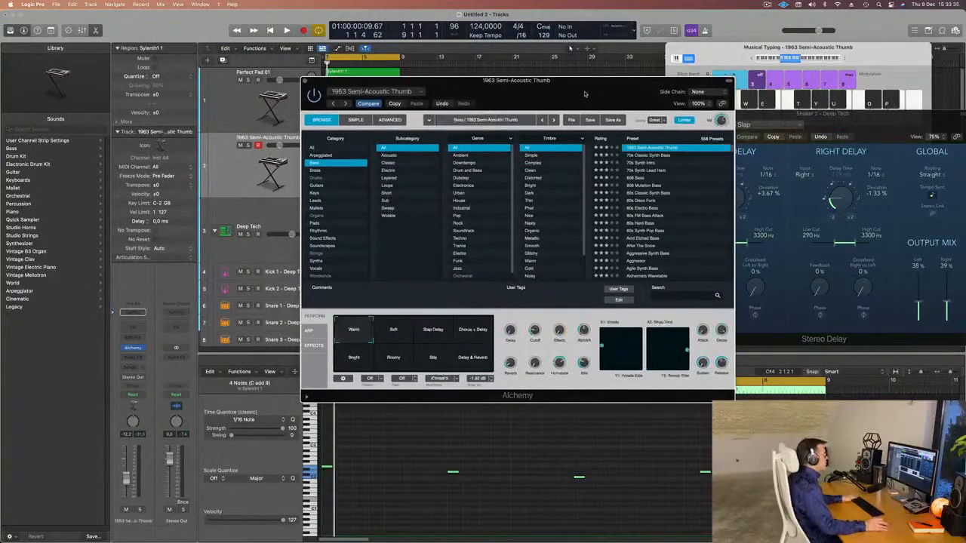
pyautogui.press('space')
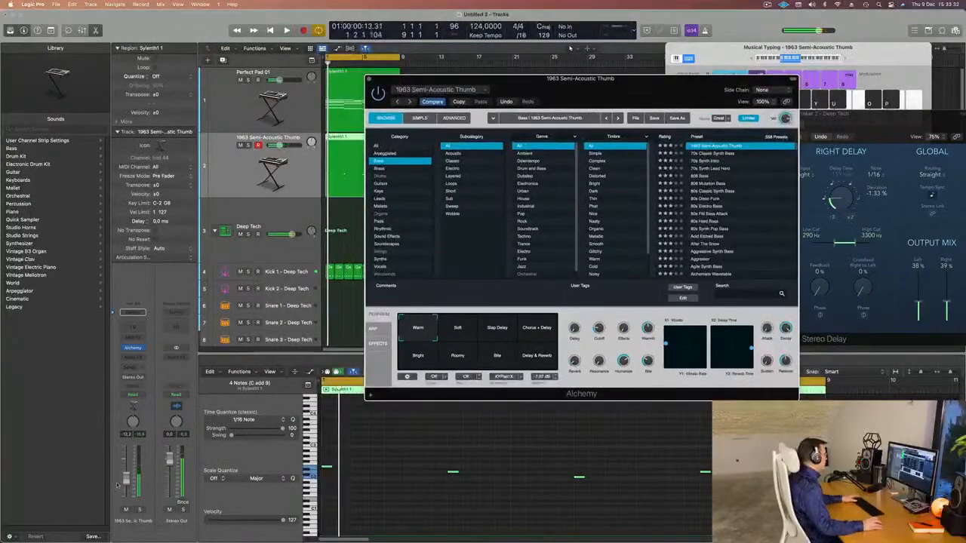
pyautogui.press('space')
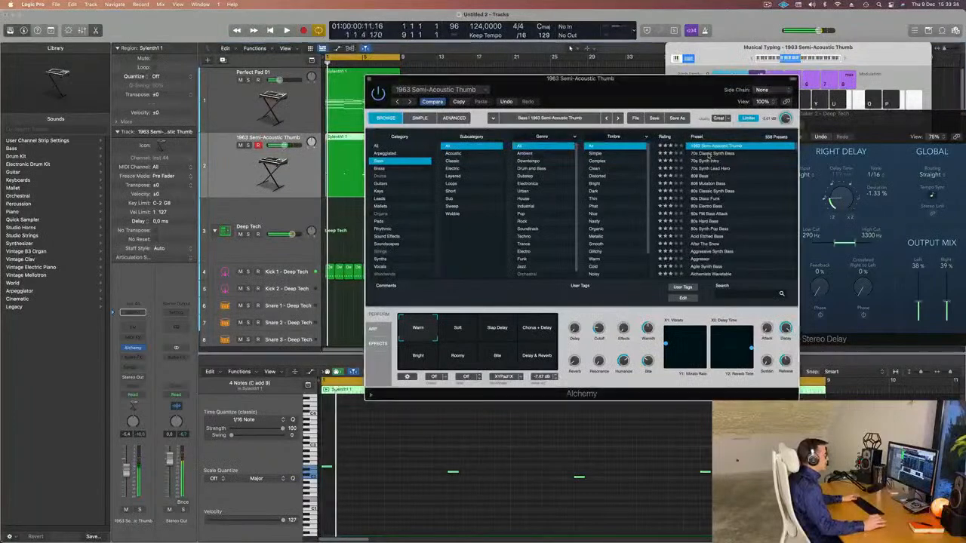
# Load and audition the 70s Classic Synth Bass preset with the track volume at about -11 dB, and move the Alchemy window aside.
pyautogui.click(713, 153)
pyautogui.press('space')
pyautogui.press('space')
pyautogui.press('space')
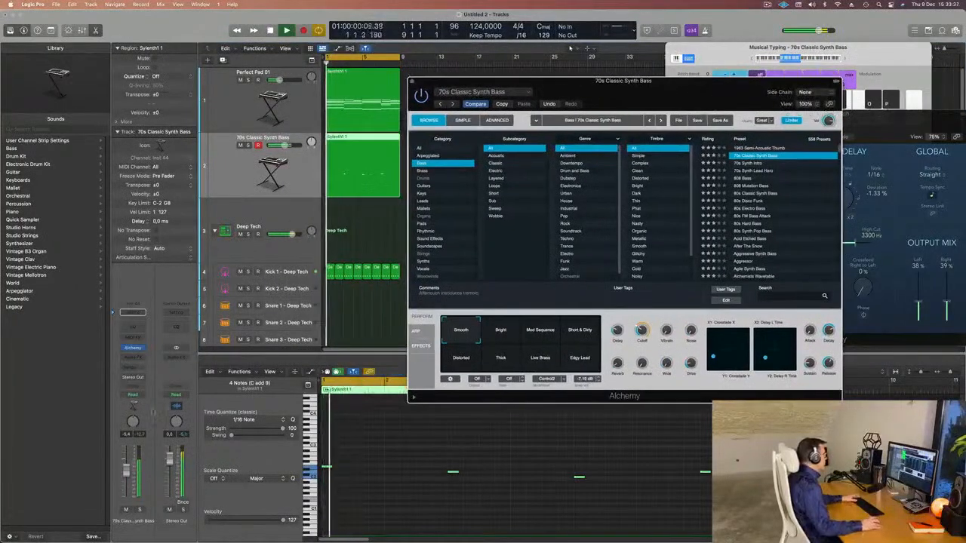
pyautogui.press('space')
pyautogui.press('space')
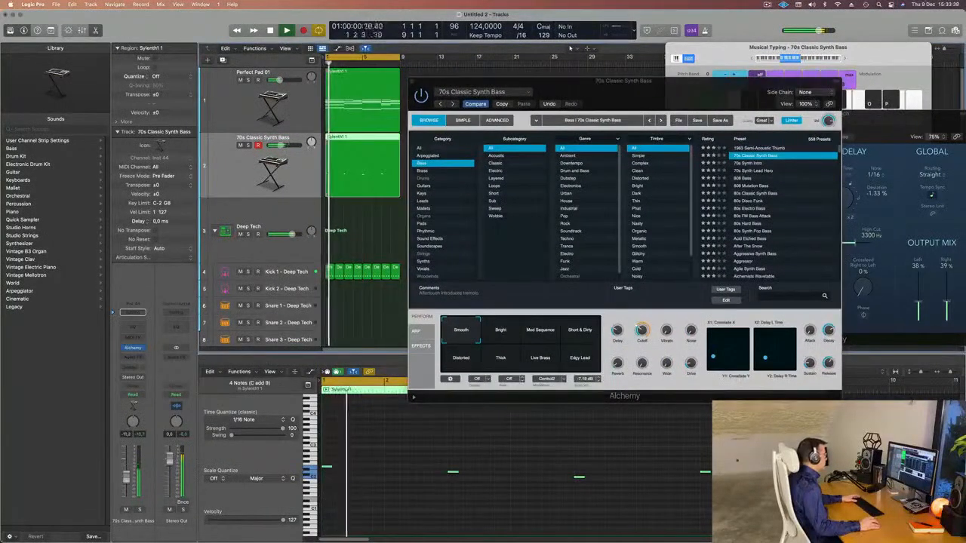
pyautogui.moveTo(593, 83); pyautogui.dragTo(841, 69)
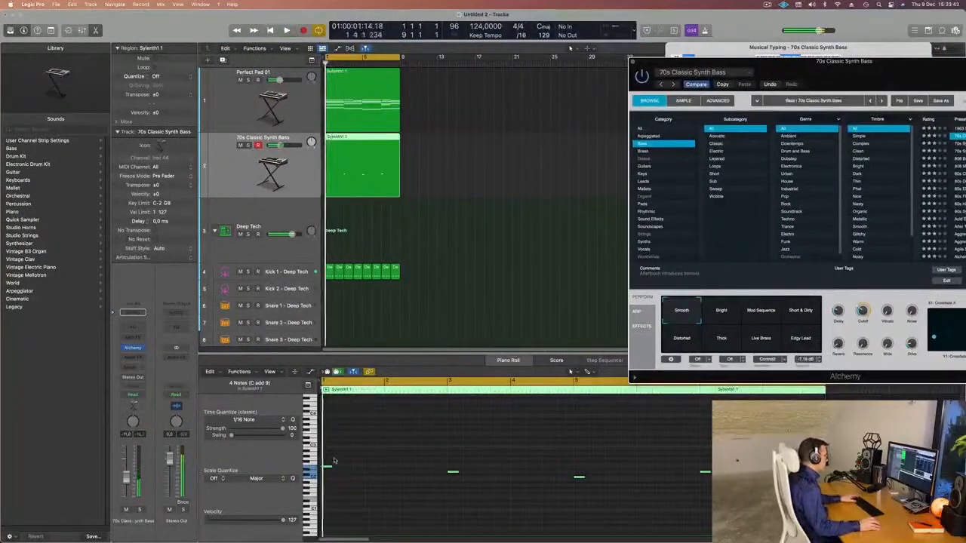
# Copy the four short bass notes two beats later so each one repeats on beat 3 of its bar.
pyautogui.moveTo(327, 468); pyautogui.dragTo(358, 468)
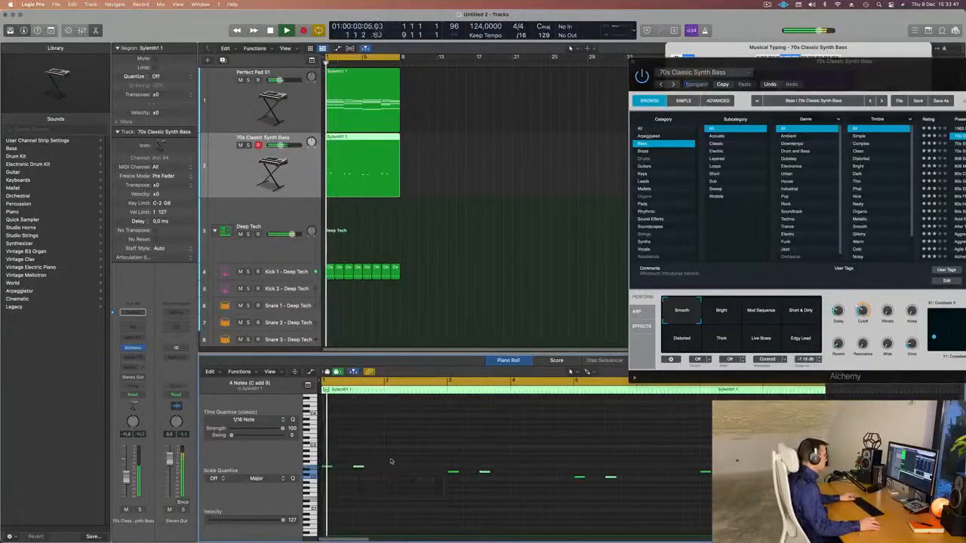
pyautogui.press('super+Left')
pyautogui.press('super+Right')
pyautogui.click(389, 470)
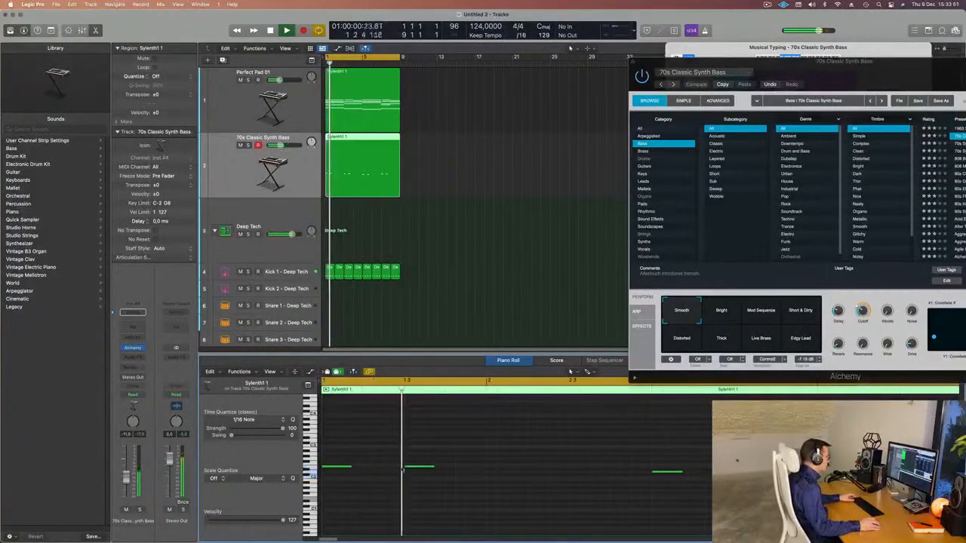
# Undo the beat-3 copies and copy the four bass notes to half a beat after beat 3 of their bars instead.
pyautogui.press('super+z')
pyautogui.moveTo(340, 469); pyautogui.dragTo(400, 471)
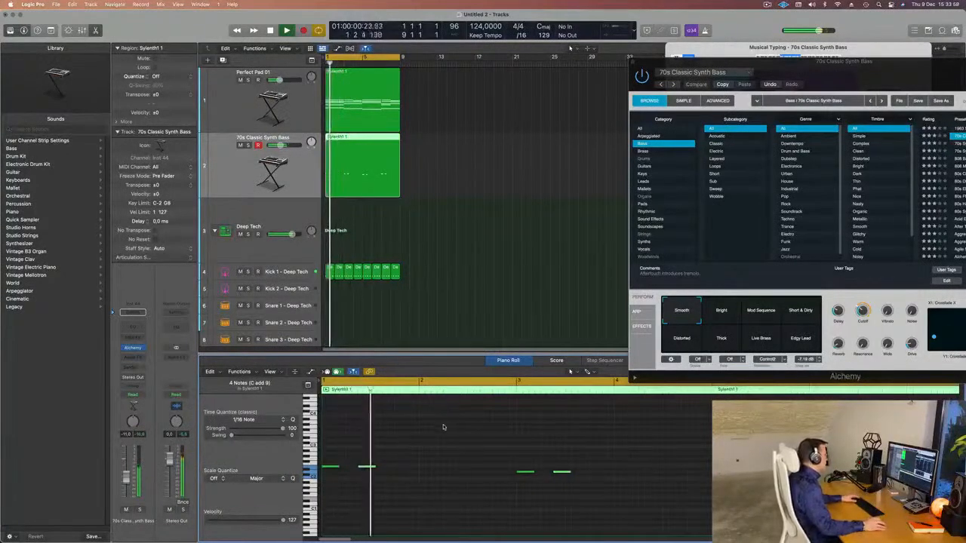
pyautogui.moveTo(360, 470); pyautogui.dragTo(392, 469)
pyautogui.press('super+Left')
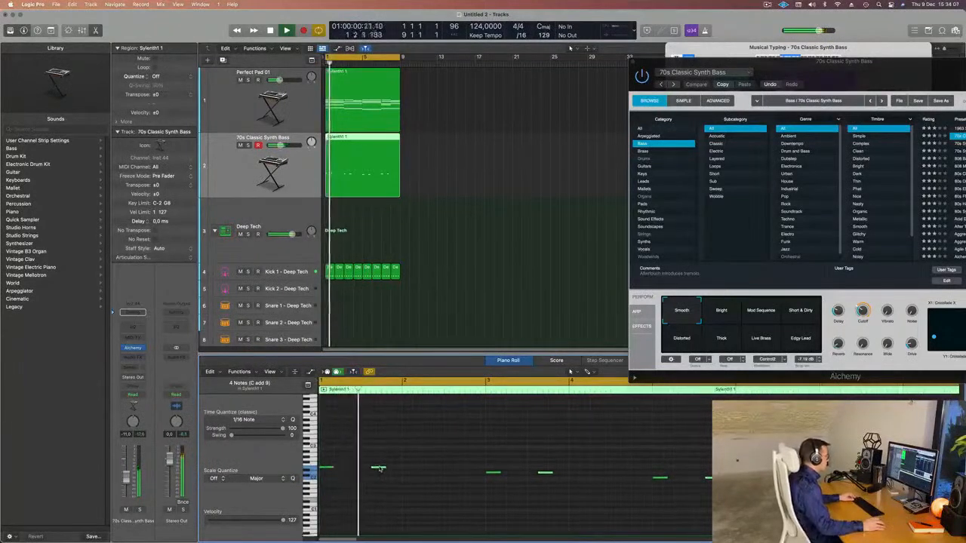
# Copy the four selected off-beat bass notes to the first beat of the following bars.
pyautogui.moveTo(382, 468); pyautogui.dragTo(402, 470)
pyautogui.press('super+Left')
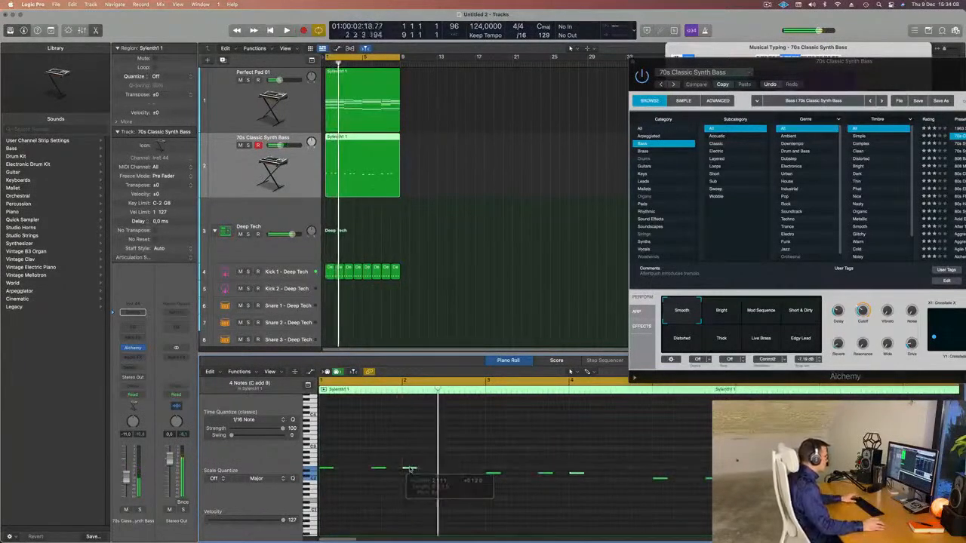
pyautogui.press('super+Left')
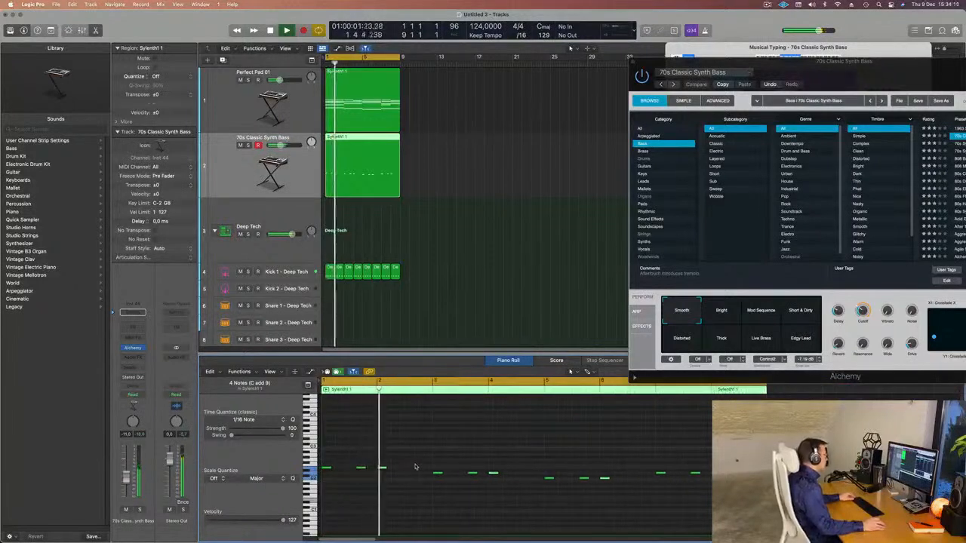
pyautogui.press('super+Right')
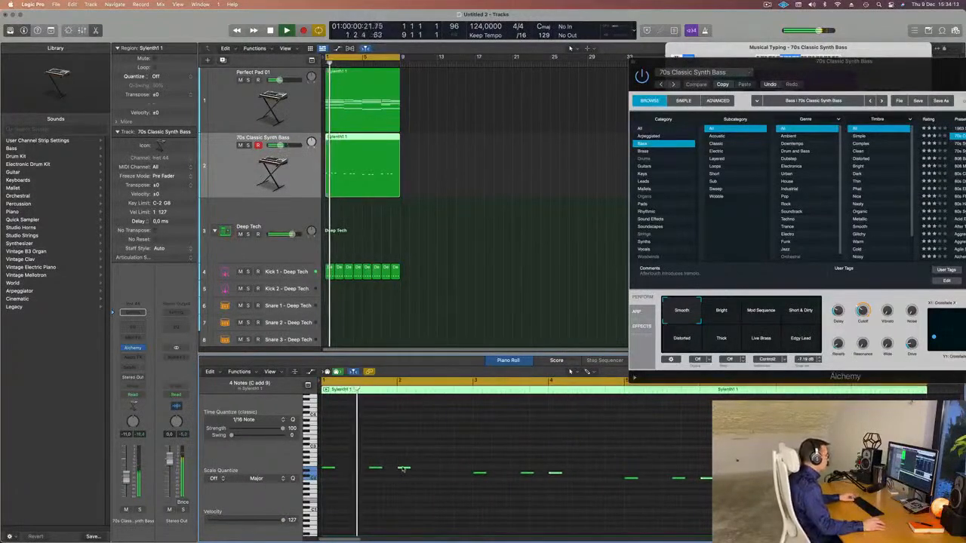
# Copy the four downbeat bass notes in bars 2, 4, 6 and 8 to half a beat after beat 3, and play the bassline.
pyautogui.moveTo(404, 469); pyautogui.dragTo(451, 473)
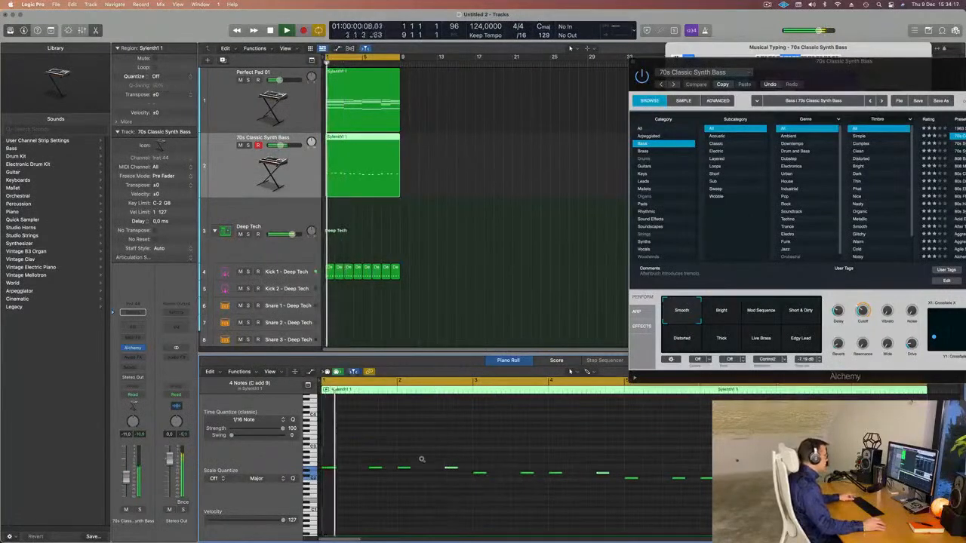
pyautogui.press('super+Left')
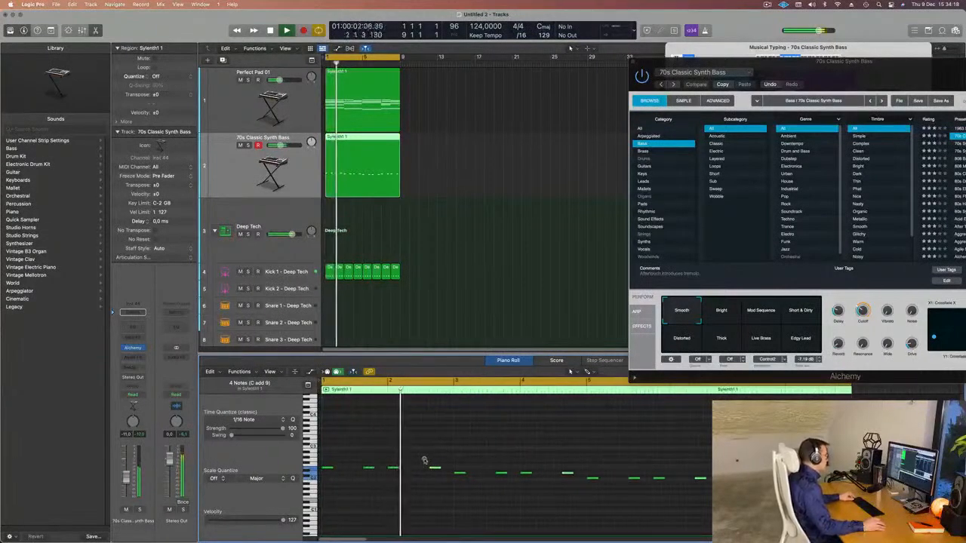
pyautogui.press('super+Left')
pyautogui.press('super+Left')
pyautogui.press('super+Left')
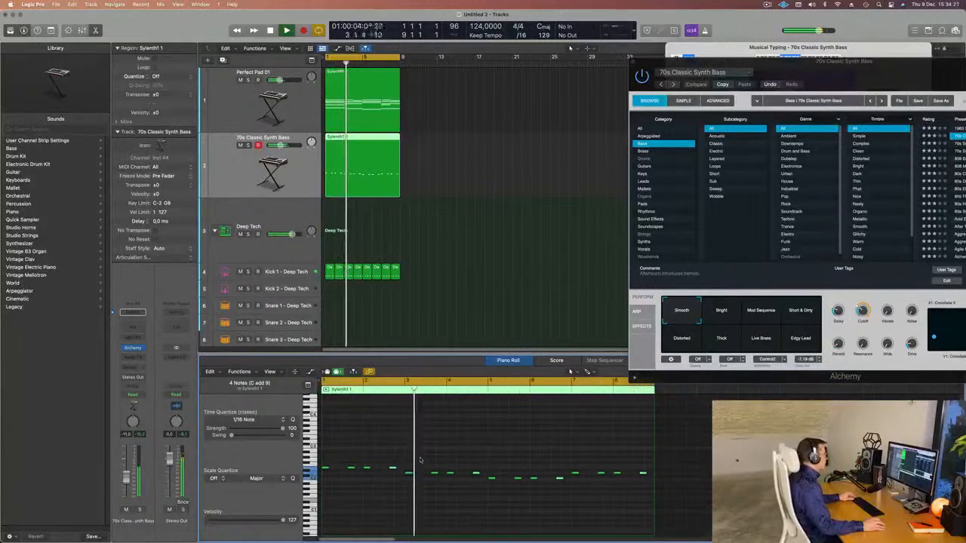
pyautogui.press('super+Left')
# Audition Alchemy's Short & Dirty, Bright, Mod Sequence, Distorted, Thick and Live Brass variations on the bassline, and return to Smooth.
pyautogui.moveTo(826, 73); pyautogui.dragTo(517, 219)
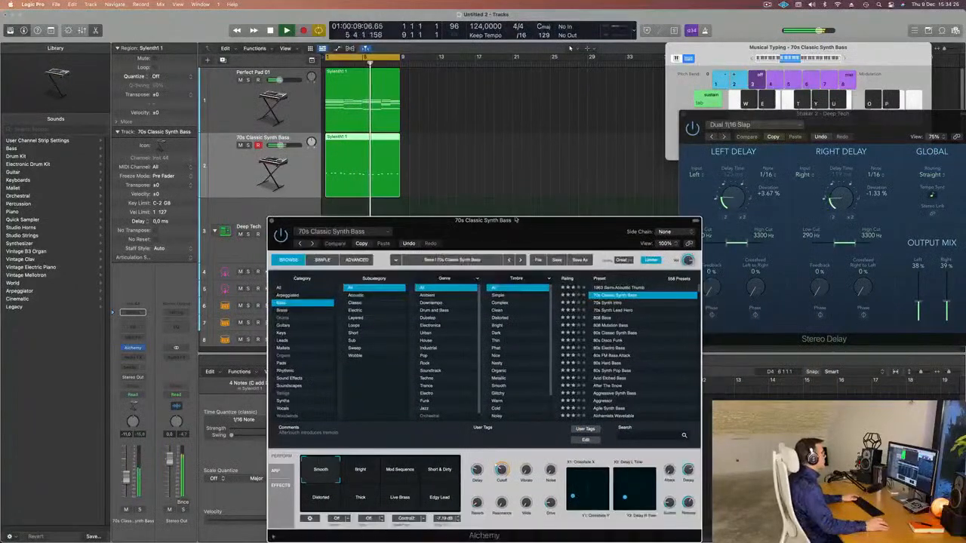
pyautogui.click(252, 178)
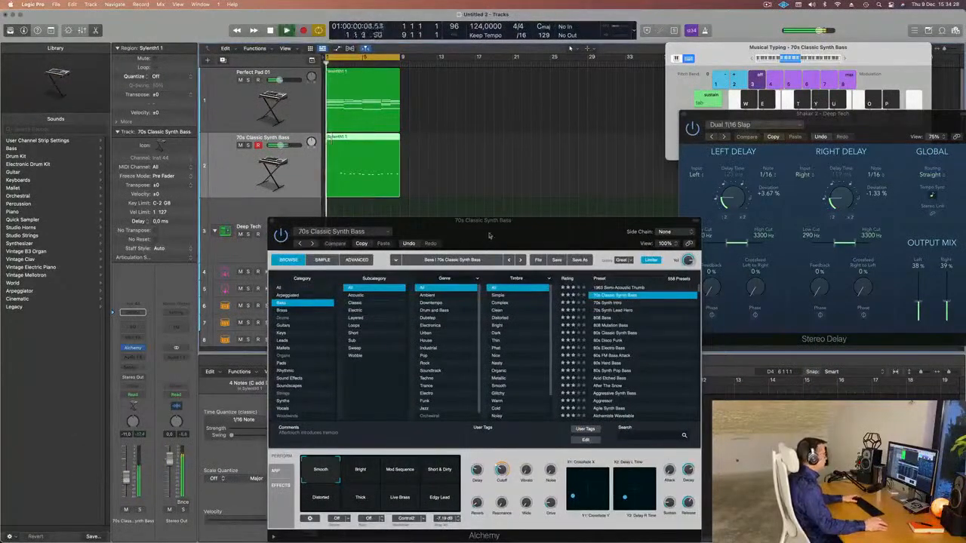
pyautogui.moveTo(489, 236); pyautogui.dragTo(572, 100)
pyautogui.click(515, 339)
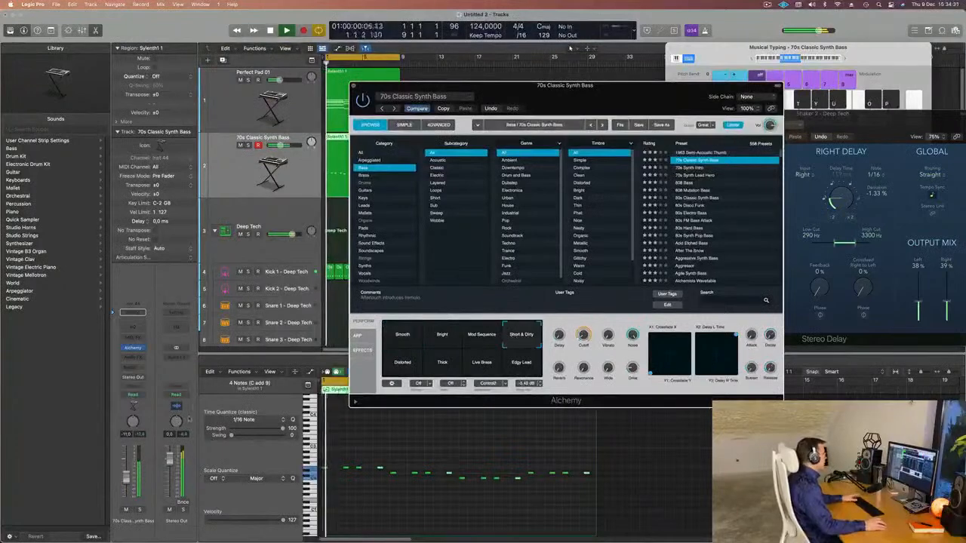
pyautogui.click(443, 338)
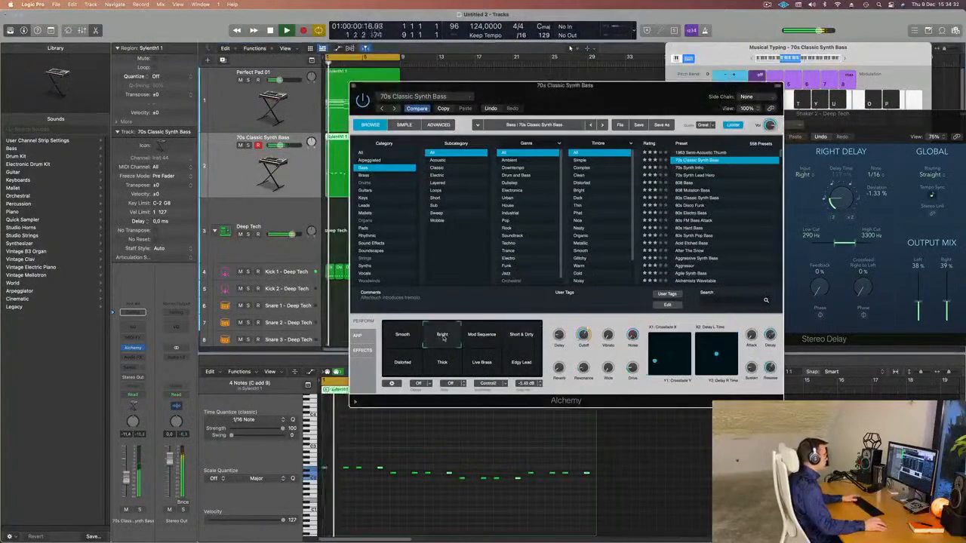
pyautogui.click(482, 336)
pyautogui.click(408, 363)
pyautogui.click(442, 363)
pyautogui.click(483, 364)
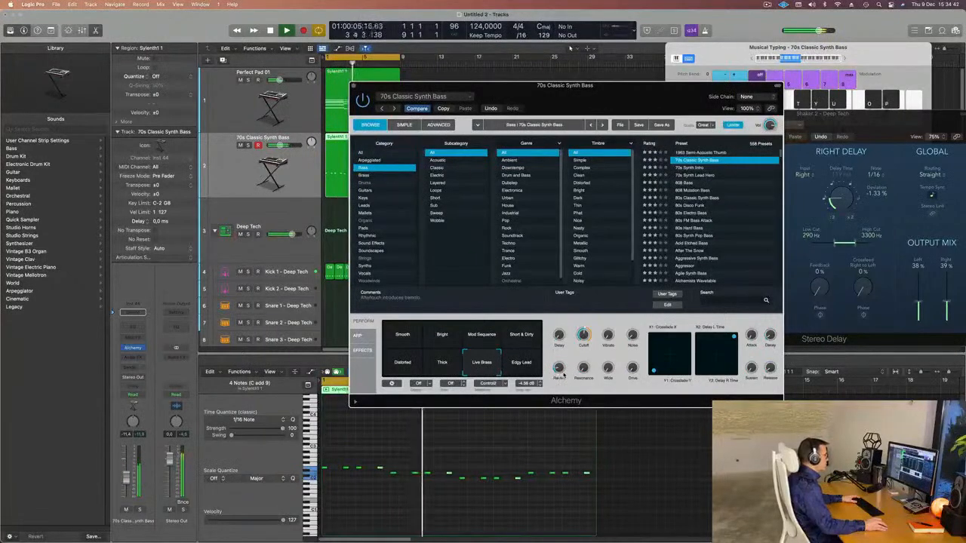
pyautogui.click(415, 343)
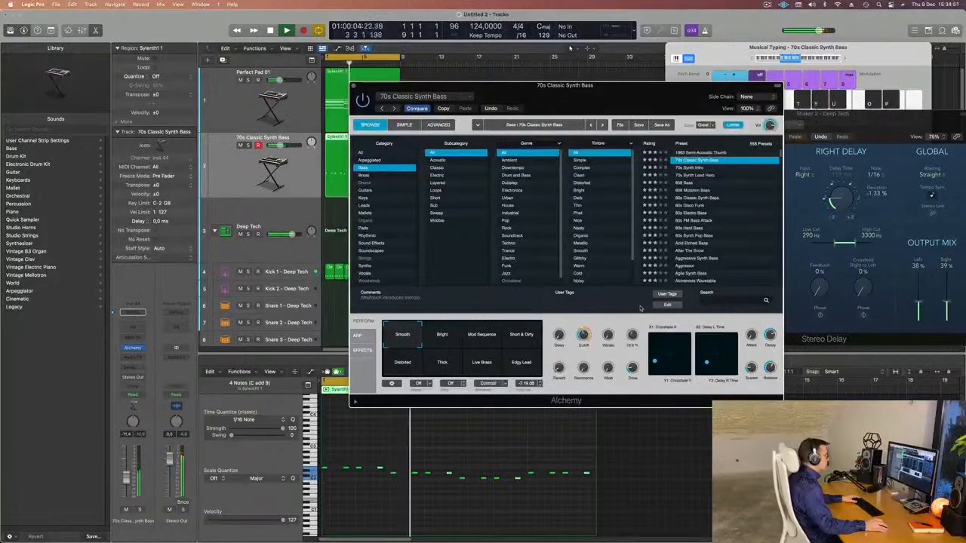
# Set Alchemy's Noise to about 15% and adjust its Sustain and Attack while replaying the bassline from the start.
pyautogui.press('Return')
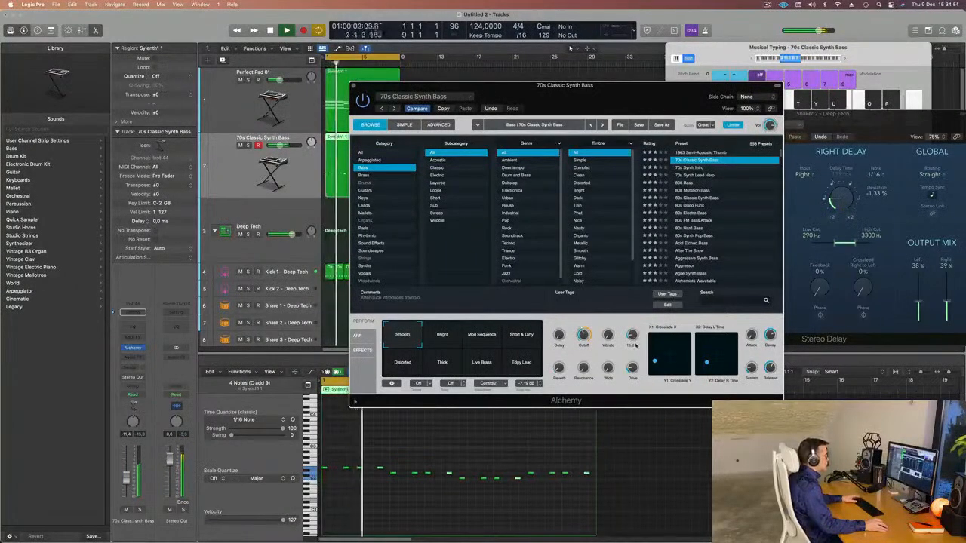
pyautogui.press('Return')
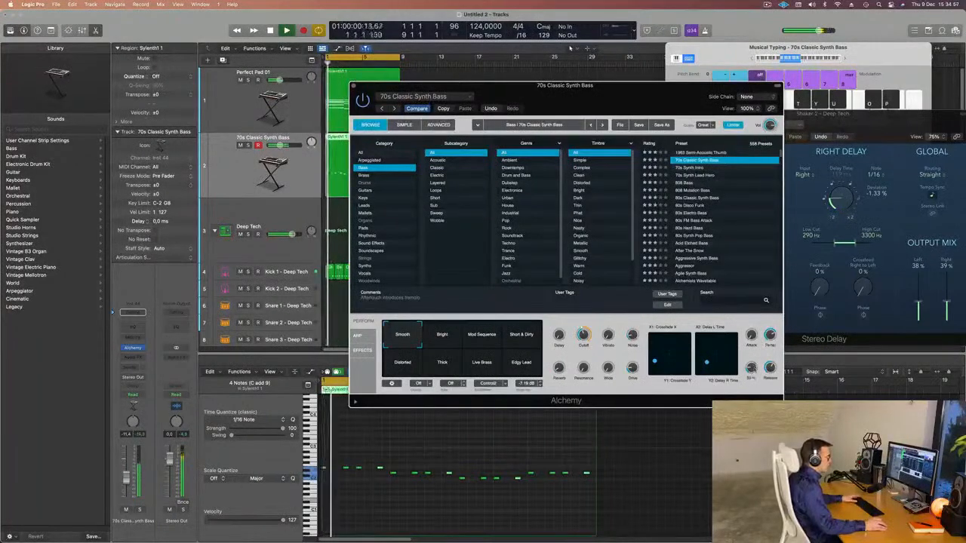
pyautogui.press('Return')
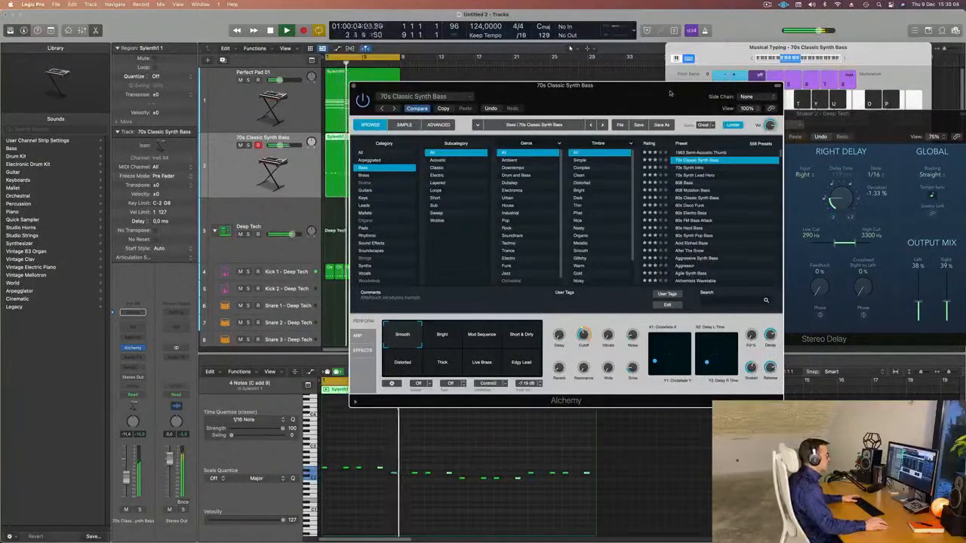
pyautogui.moveTo(670, 92); pyautogui.dragTo(708, 70)
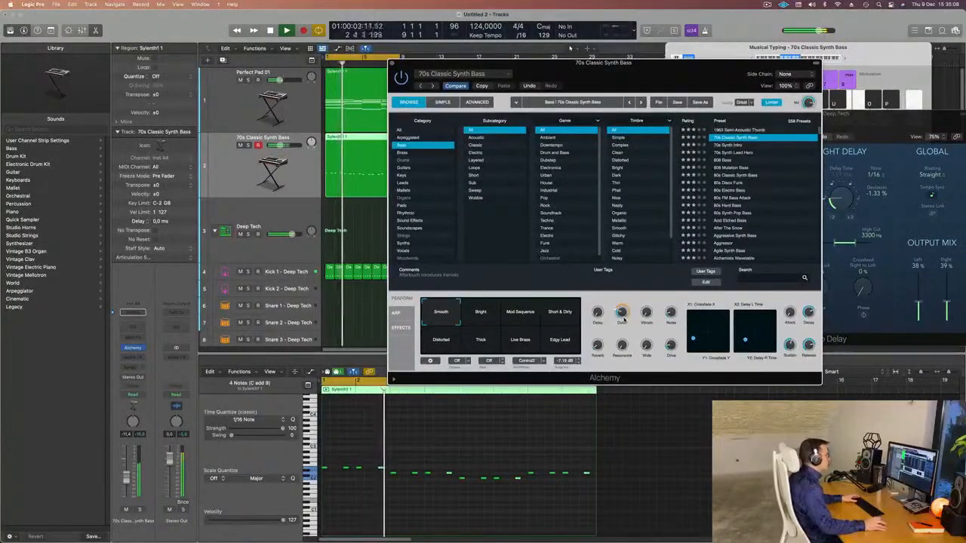
pyautogui.moveTo(668, 88); pyautogui.dragTo(647, 88)
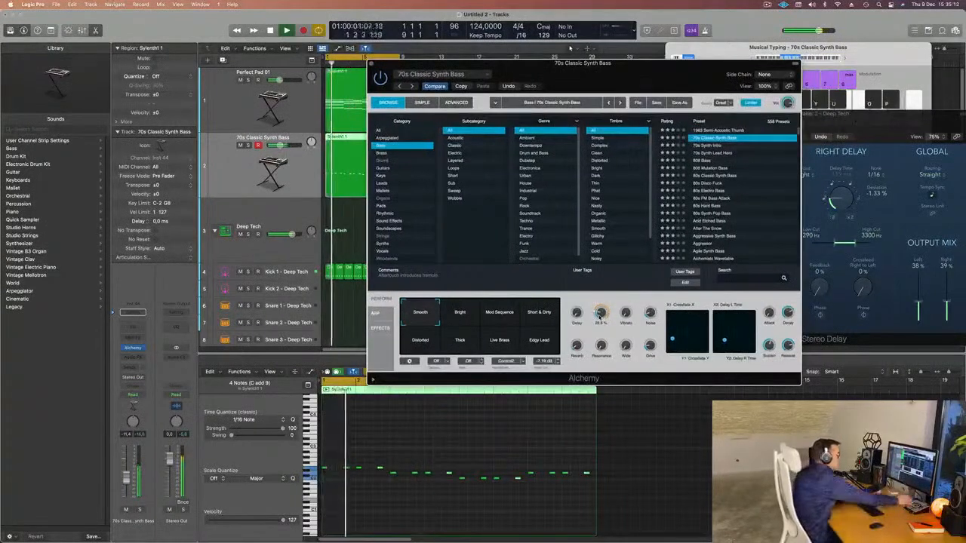
# Adjust Alchemy's Cutoff, set Noise to about 14%, Wide to about 5% and Drive to about 59%, and close the synth window.
pyautogui.click(599, 314)
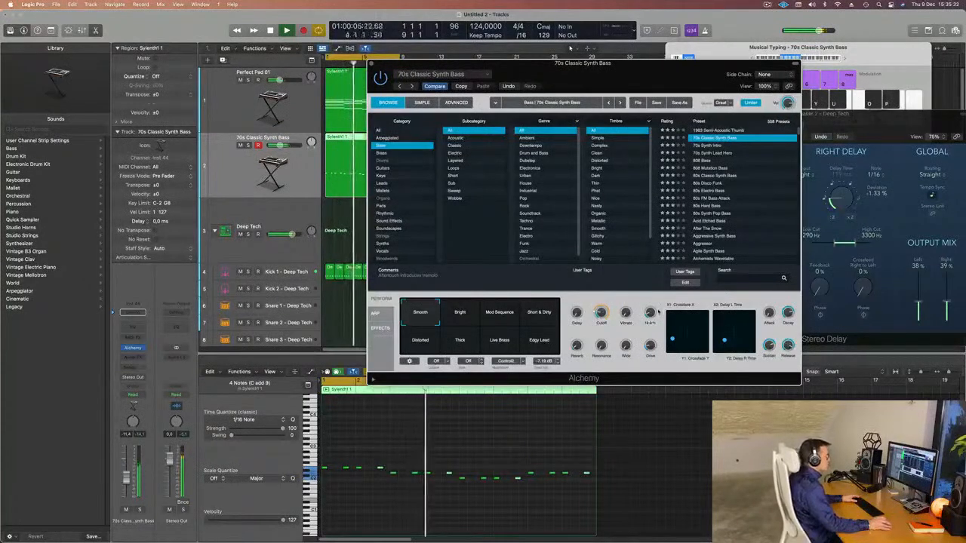
pyautogui.moveTo(630, 317); pyautogui.dragTo(630, 385)
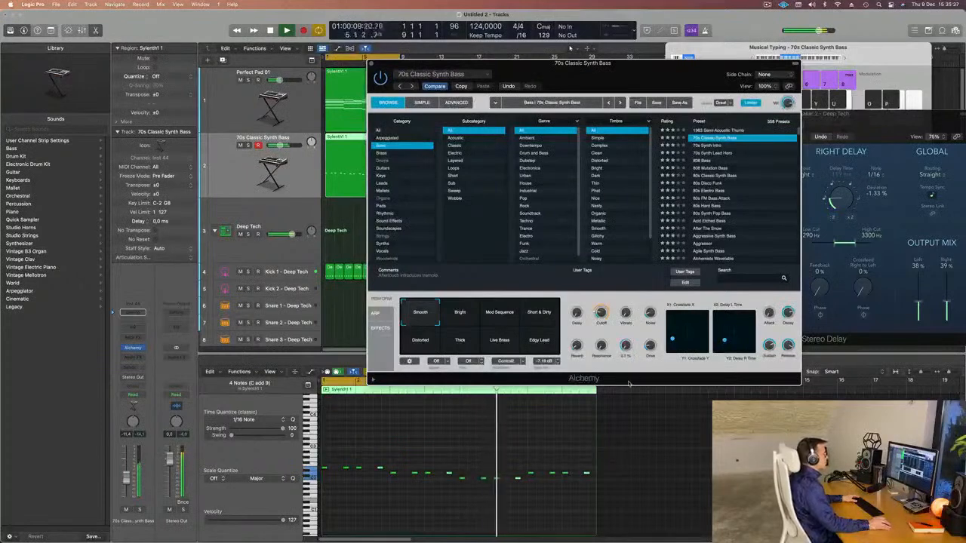
pyautogui.moveTo(651, 348)
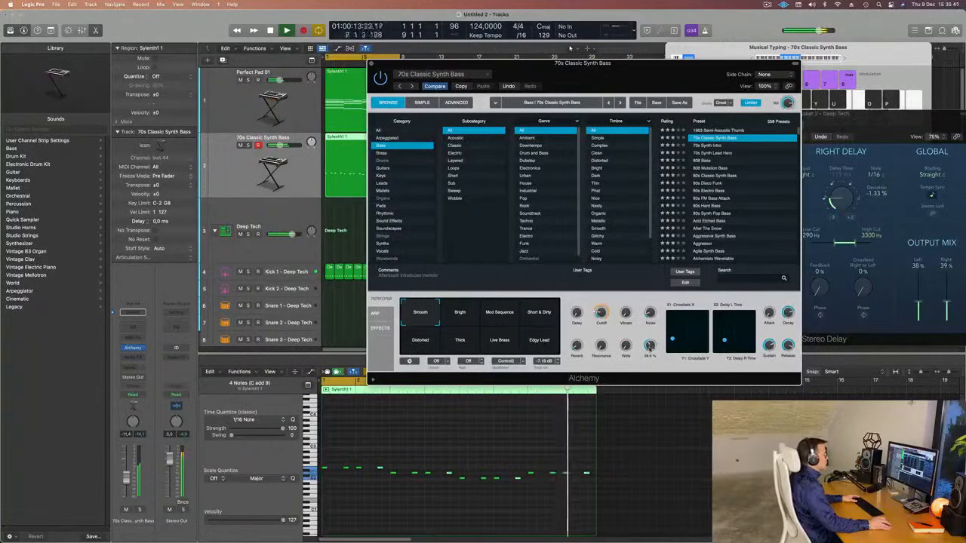
pyautogui.moveTo(679, 63); pyautogui.dragTo(728, 86)
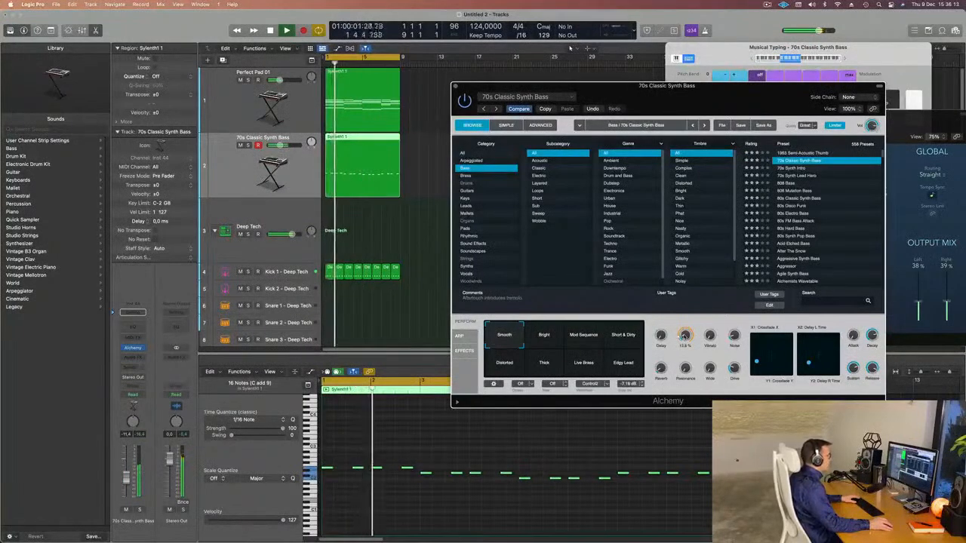
pyautogui.moveTo(728, 85); pyautogui.dragTo(652, 191)
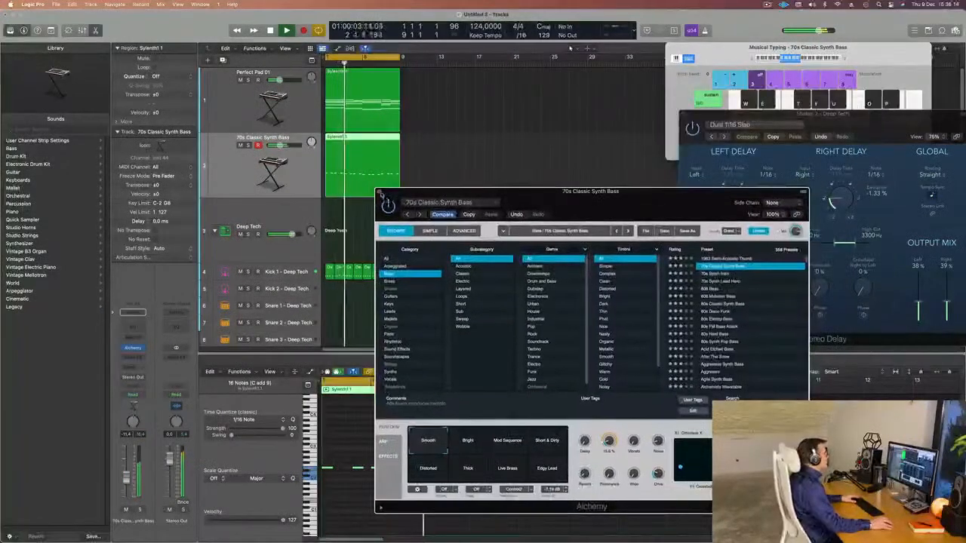
pyautogui.press('super+w')
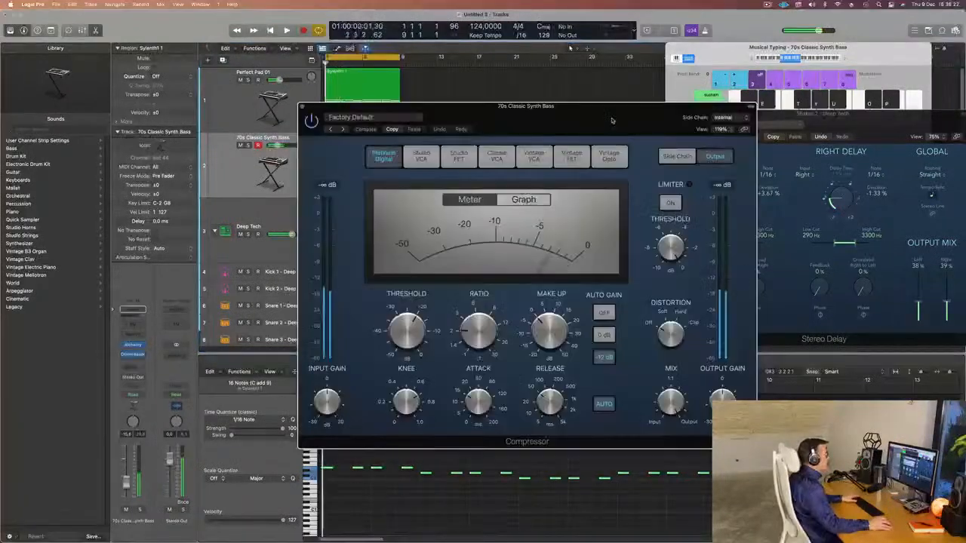
# Insert a Compressor on the bass track, side-chain it to Kick 1 - Deep Tech, and set its ratio to about 4.1:1.
pyautogui.moveTo(493, 108); pyautogui.dragTo(455, 108)
pyautogui.click(664, 118)
pyautogui.moveTo(685, 141)
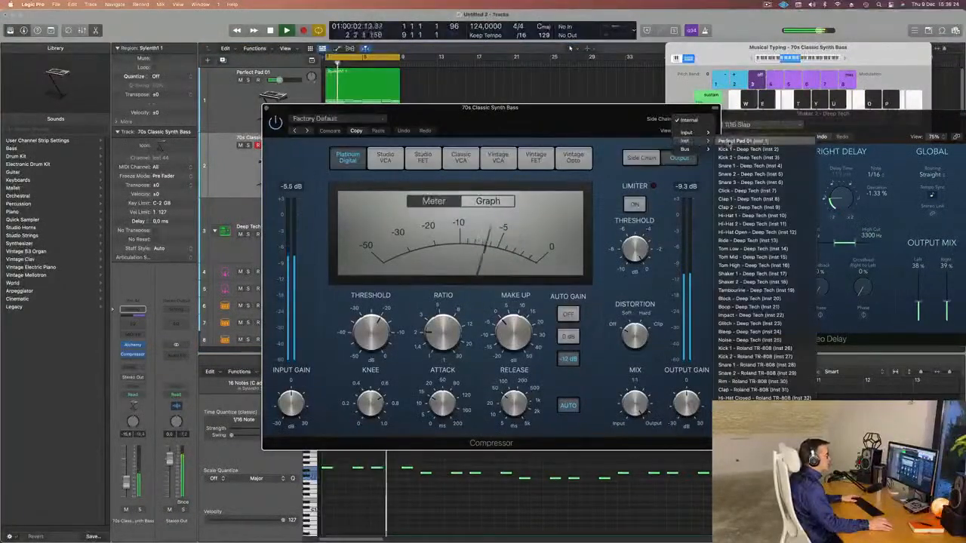
pyautogui.click(730, 149)
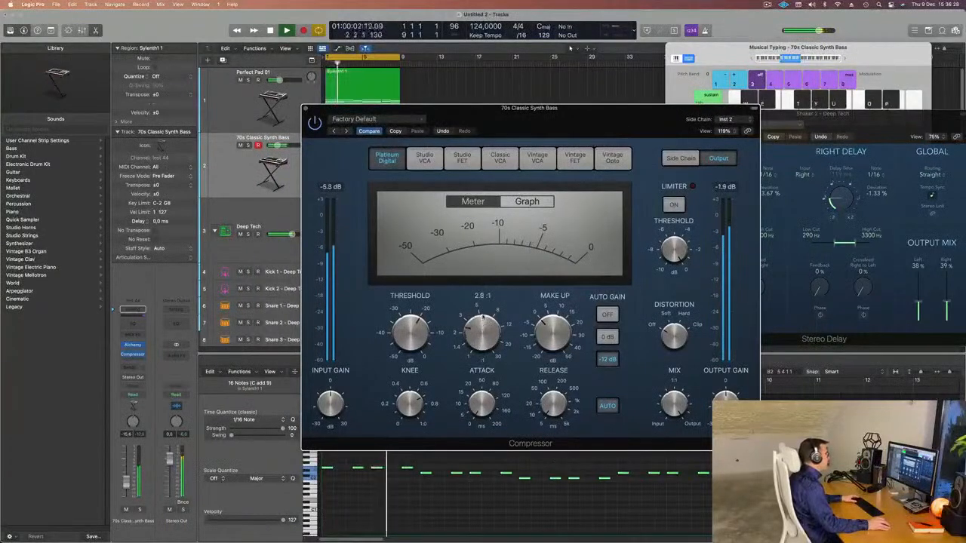
pyautogui.moveTo(484, 305); pyautogui.dragTo(484, 304)
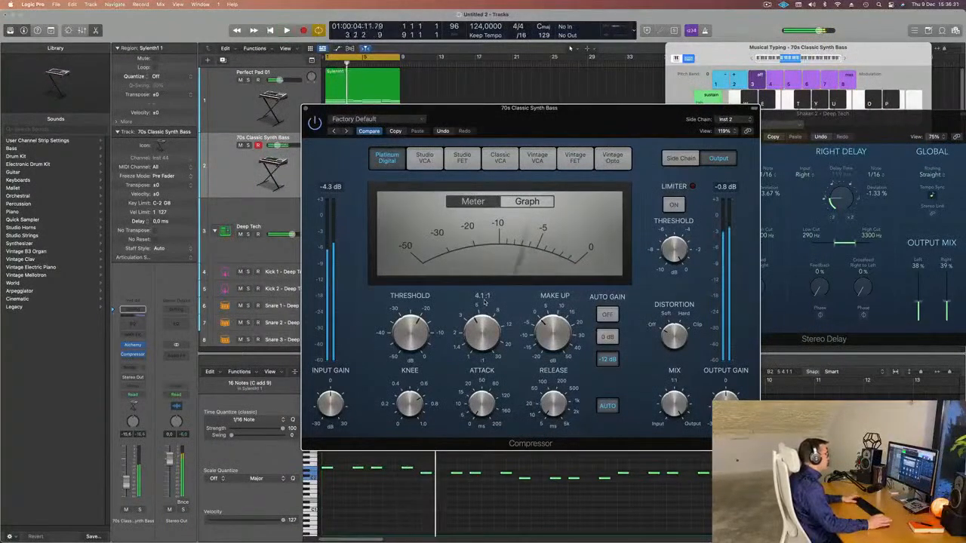
pyautogui.moveTo(537, 130); pyautogui.dragTo(489, 134)
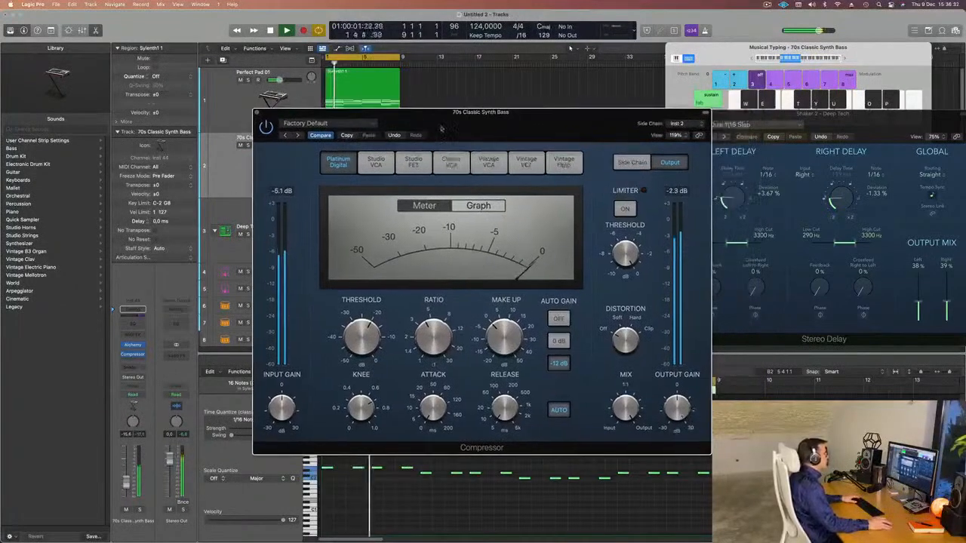
pyautogui.click(258, 112)
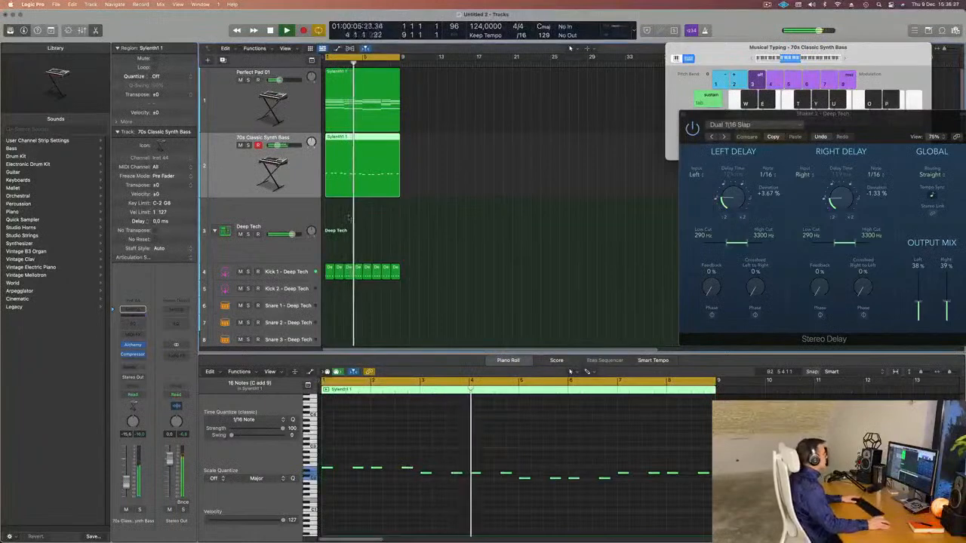
# Duplicate the Perfect Pad 01 track, copy its eight-bar chord region onto the new track, and stop playback.
pyautogui.scroll(-1, 489, 257)
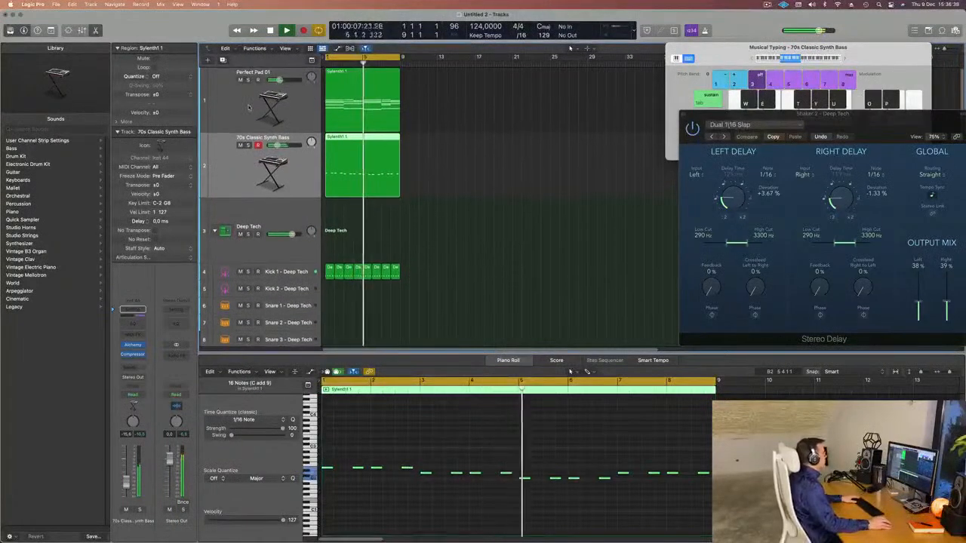
pyautogui.click(425, 117)
pyautogui.press('cmd+d')
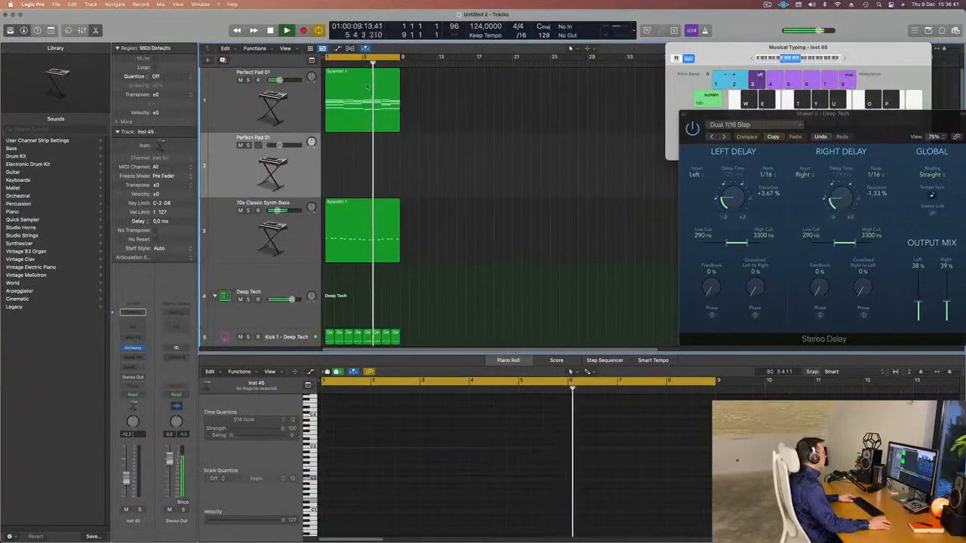
pyautogui.moveTo(362, 98); pyautogui.dragTo(354, 162)
pyautogui.press('space')
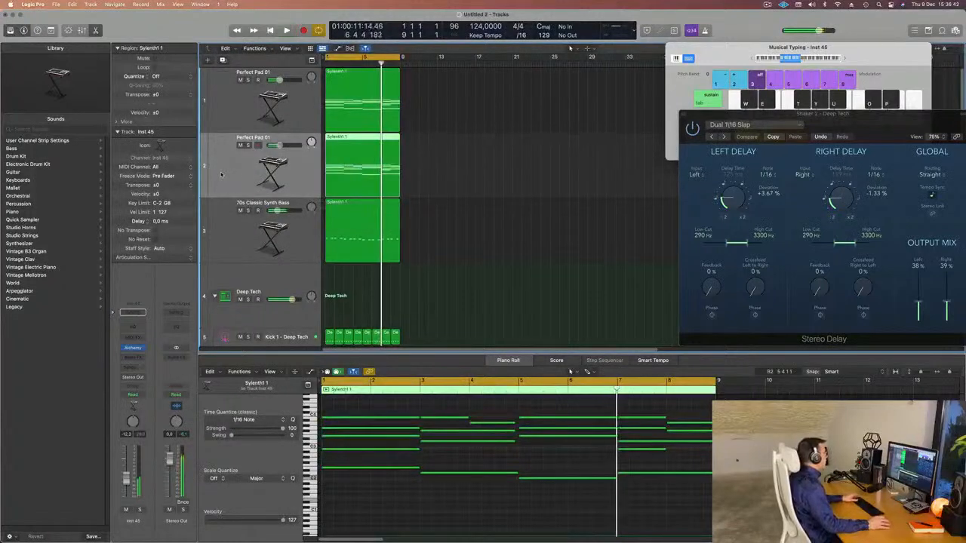
# Replace Alchemy on the duplicated pad track with a stereo Retro Synth, add an Arpeggiator MIDI effect and close the Arpeggiator window.
pyautogui.click(143, 348)
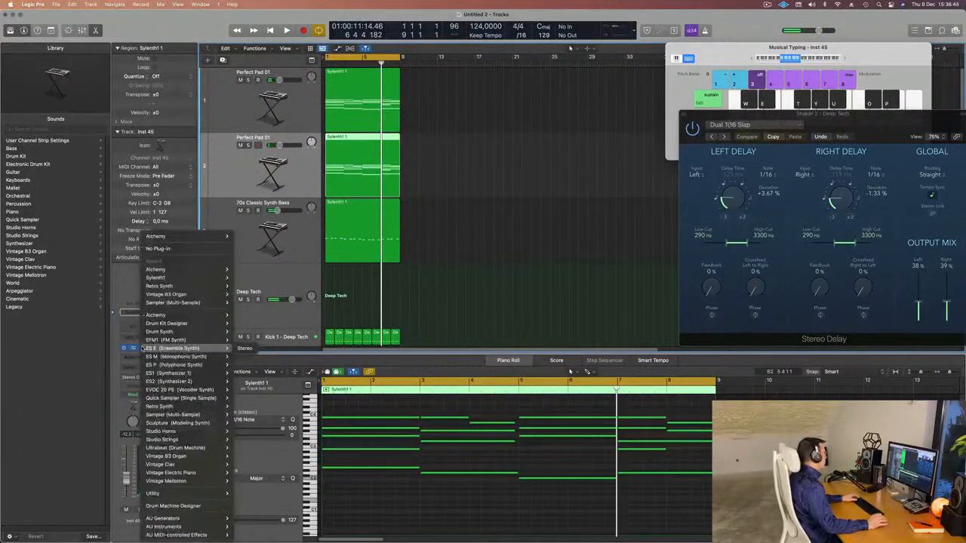
pyautogui.moveTo(189, 406)
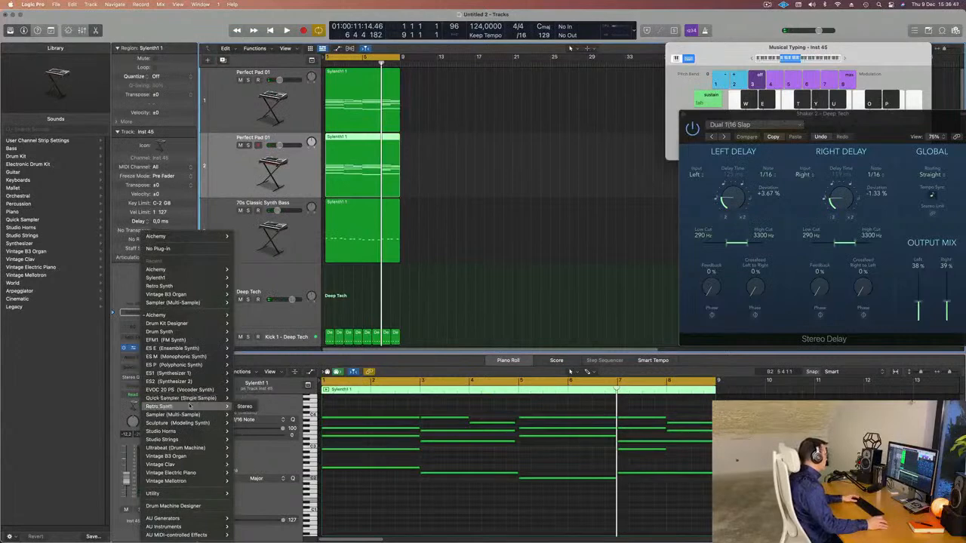
pyautogui.click(244, 407)
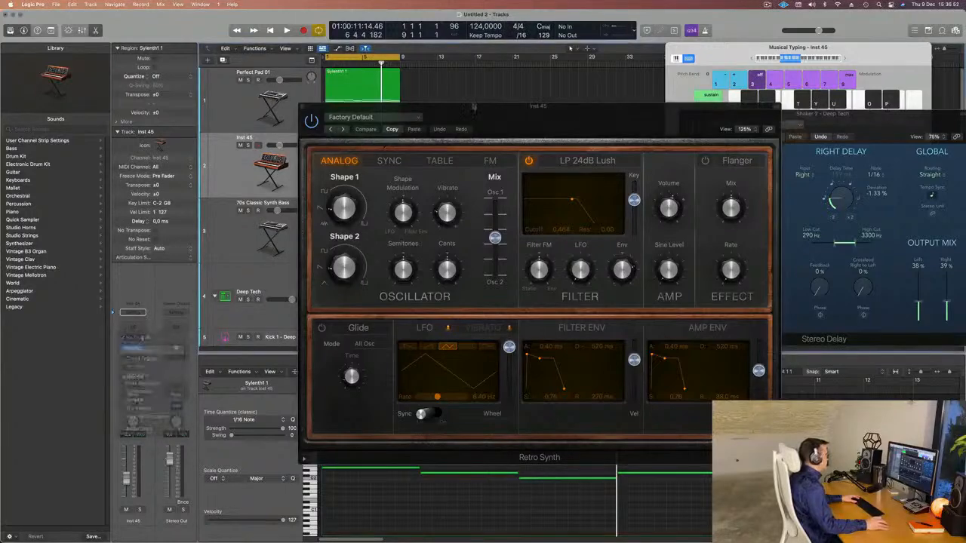
pyautogui.moveTo(560, 133); pyautogui.dragTo(559, 143)
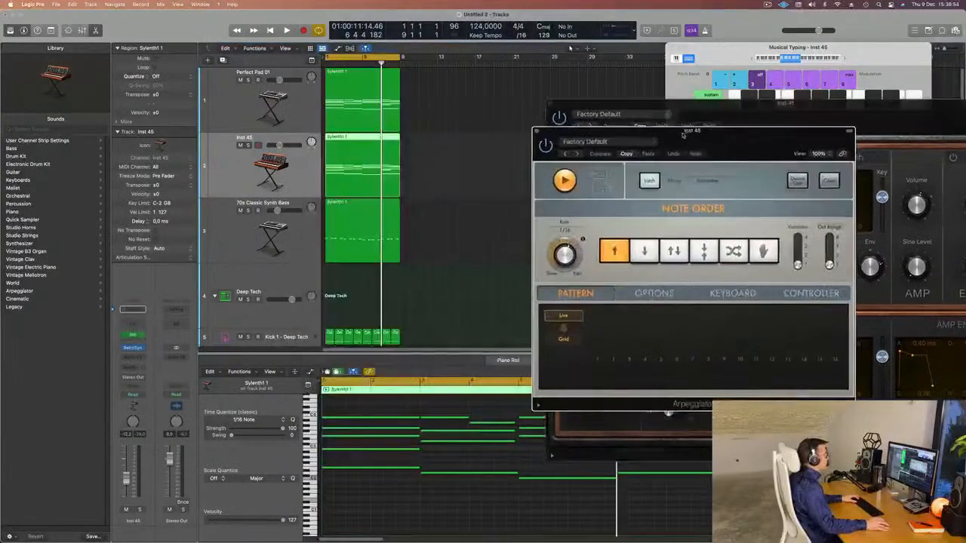
pyautogui.click(536, 132)
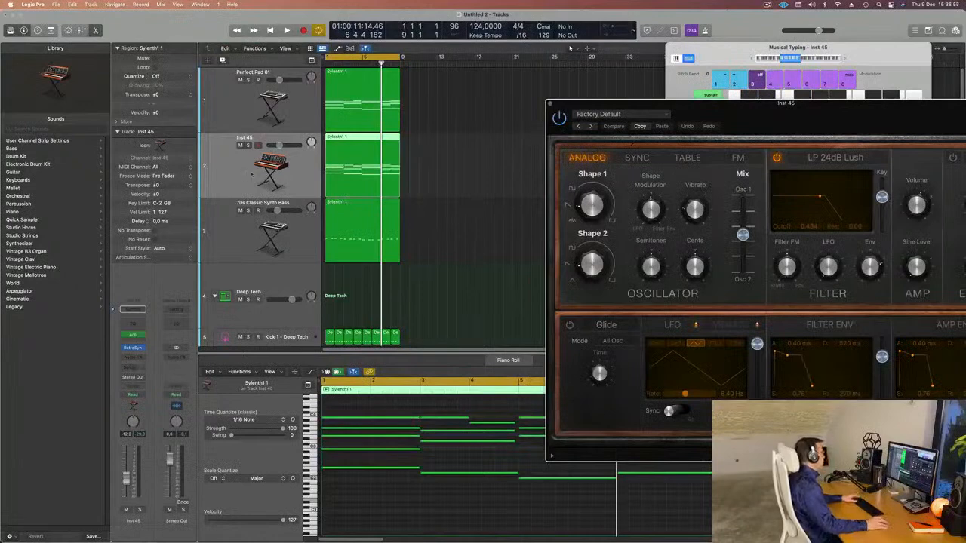
# Play the track from the start and step through the Retro Synth presets to load Delicate Chimes.
pyautogui.press('Return')
pyautogui.press('space')
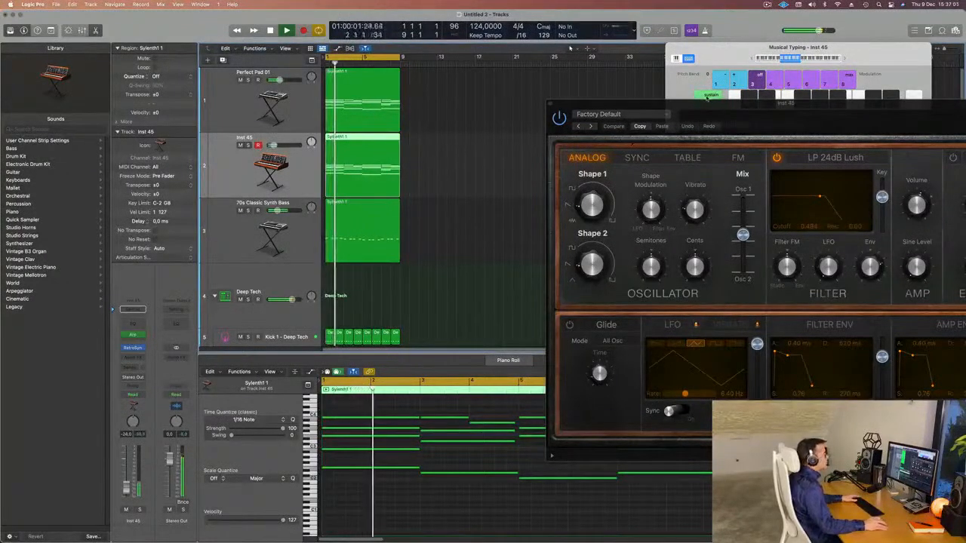
pyautogui.moveTo(838, 109); pyautogui.dragTo(553, 110)
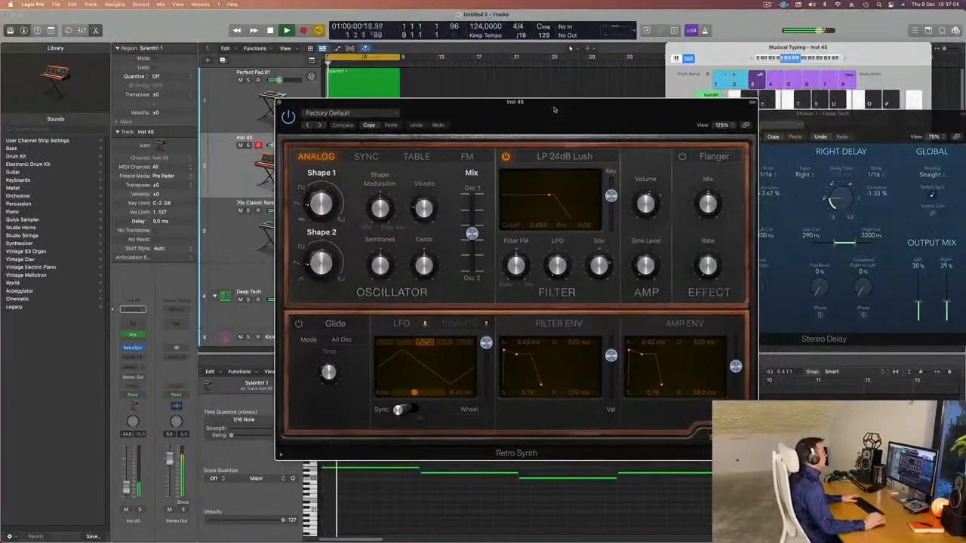
pyautogui.click(354, 114)
pyautogui.moveTo(408, 309)
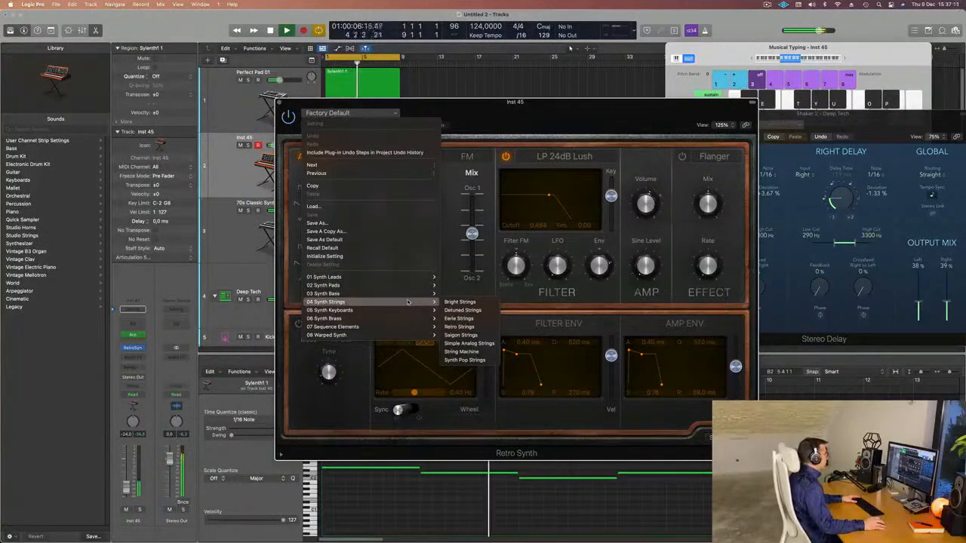
pyautogui.click(478, 106)
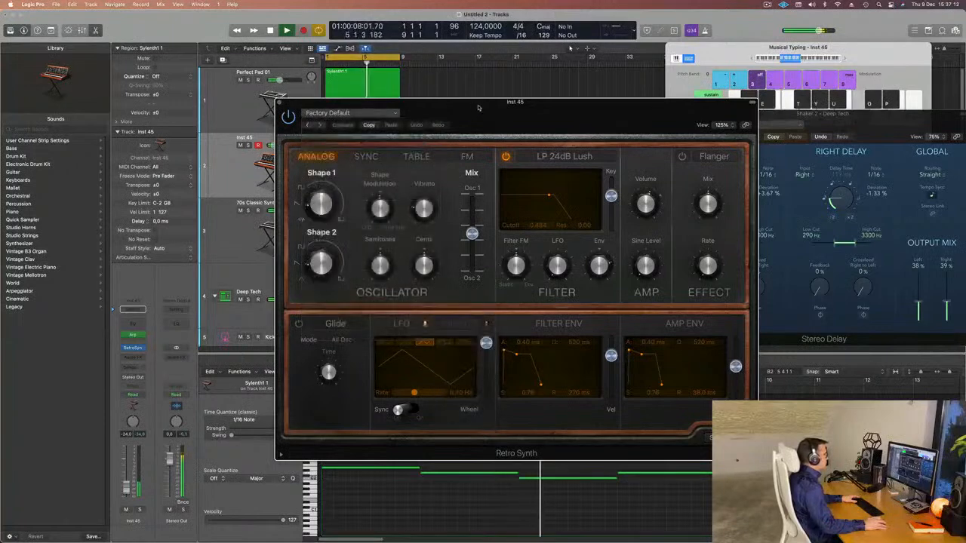
pyautogui.click(319, 125)
pyautogui.moveTo(325, 126); pyautogui.dragTo(403, 88)
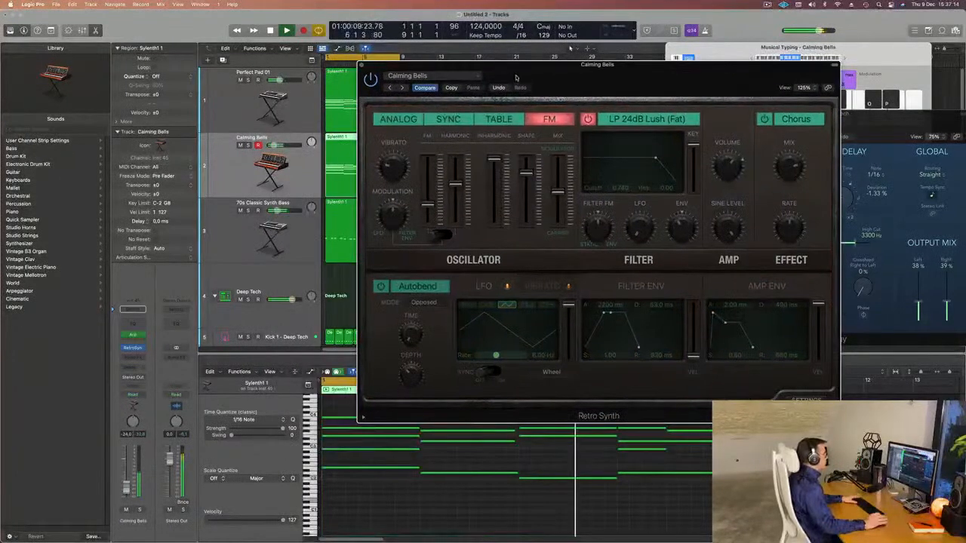
pyautogui.click(403, 88)
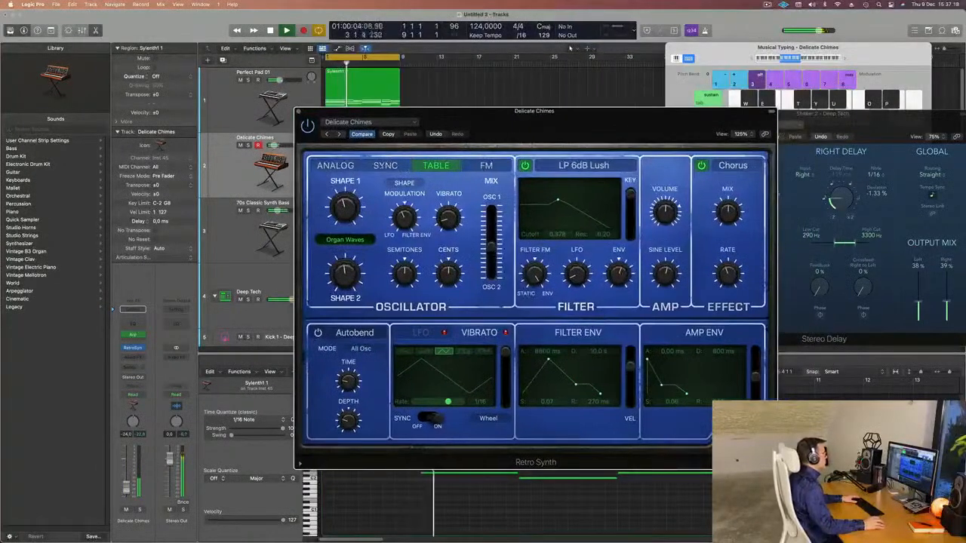
# Audition the Sync and FM oscillator types during playback and set Retro Synth's oscillator to Analog.
pyautogui.click(385, 166)
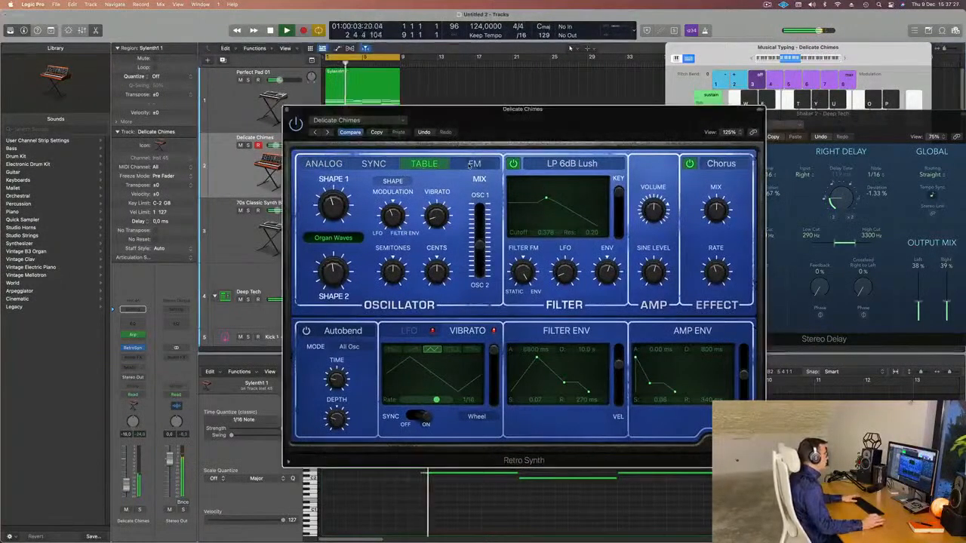
pyautogui.click(473, 164)
pyautogui.click(374, 164)
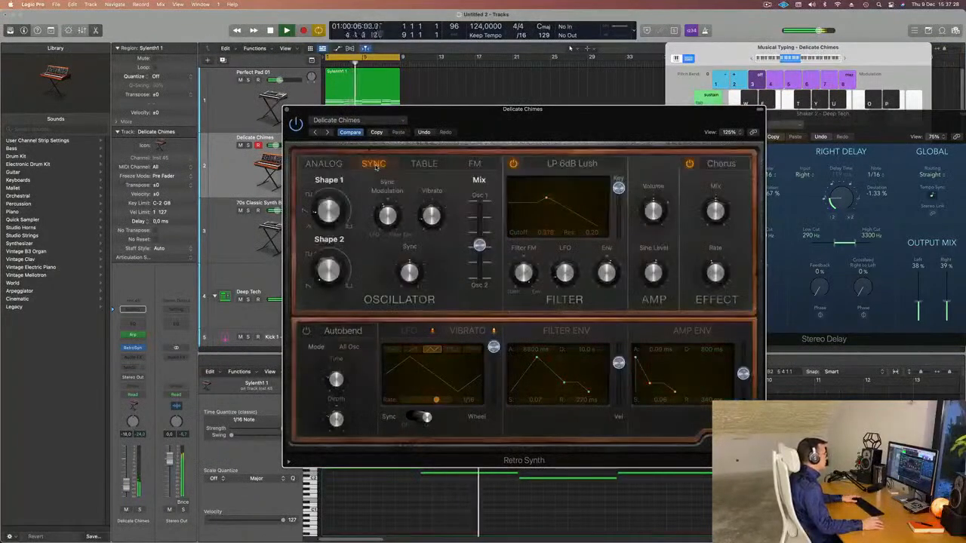
pyautogui.click(312, 164)
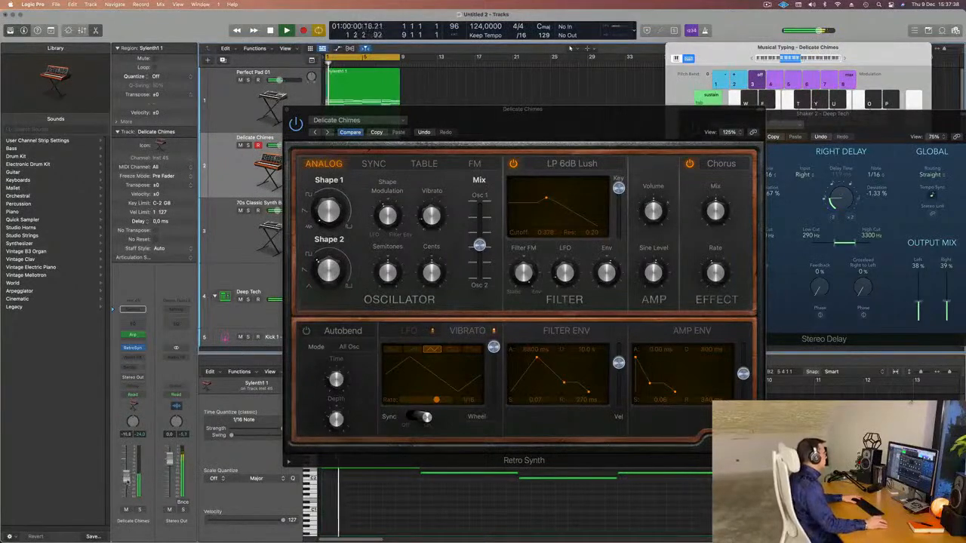
# Set Retro Synth's filter cutoff to about 0.45 and shift the oscillator mix slightly toward Osc 1.
pyautogui.moveTo(526, 113); pyautogui.dragTo(453, 112)
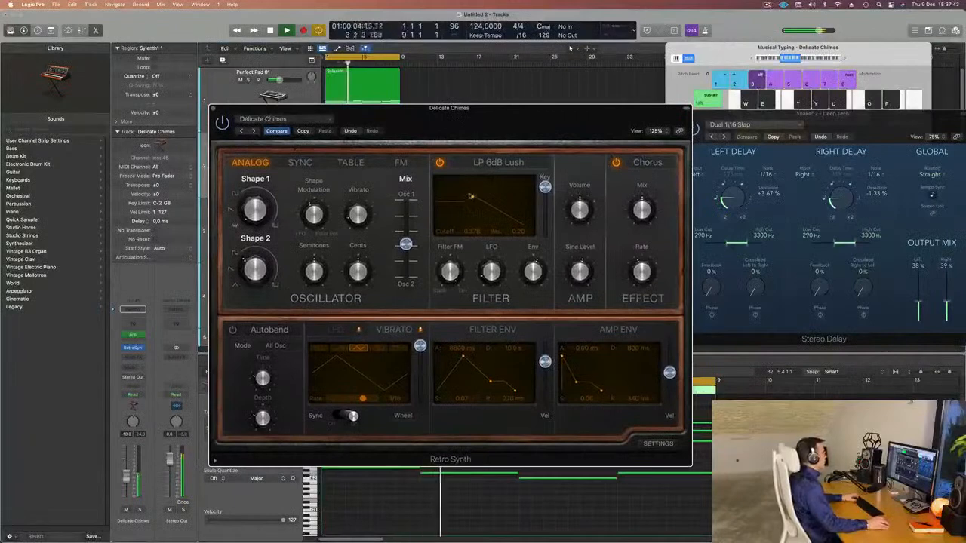
pyautogui.moveTo(473, 199); pyautogui.dragTo(488, 196)
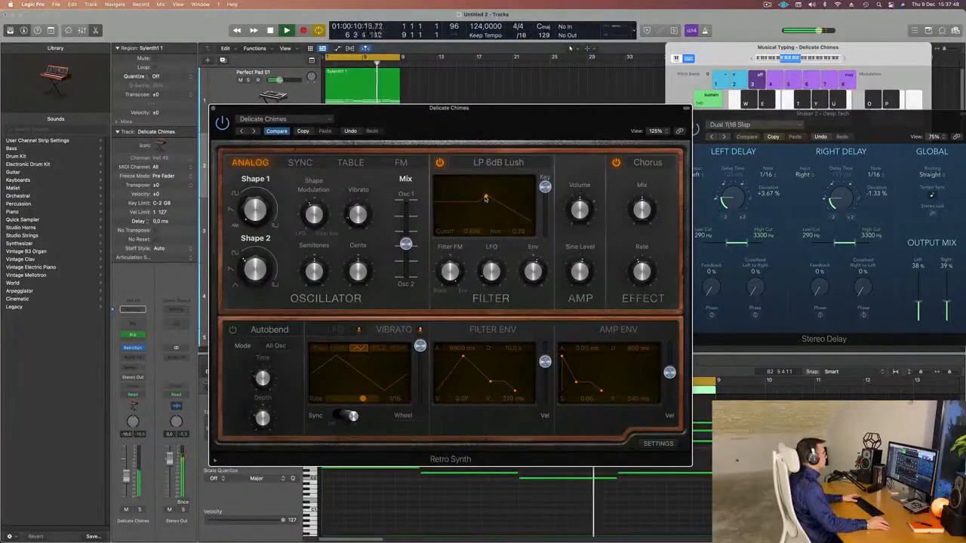
pyautogui.moveTo(486, 199); pyautogui.dragTo(480, 197)
pyautogui.click(405, 238)
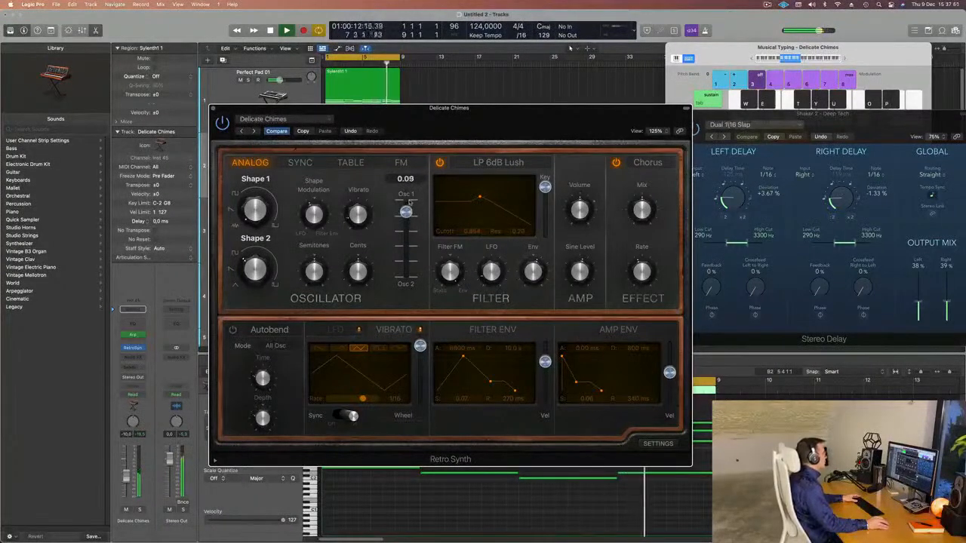
pyautogui.moveTo(406, 244); pyautogui.dragTo(406, 231)
# Fine-tune the oscillator mix and set the filter cutoff to about 0.49 with resonance about 0.37.
pyautogui.moveTo(499, 111); pyautogui.dragTo(526, 114)
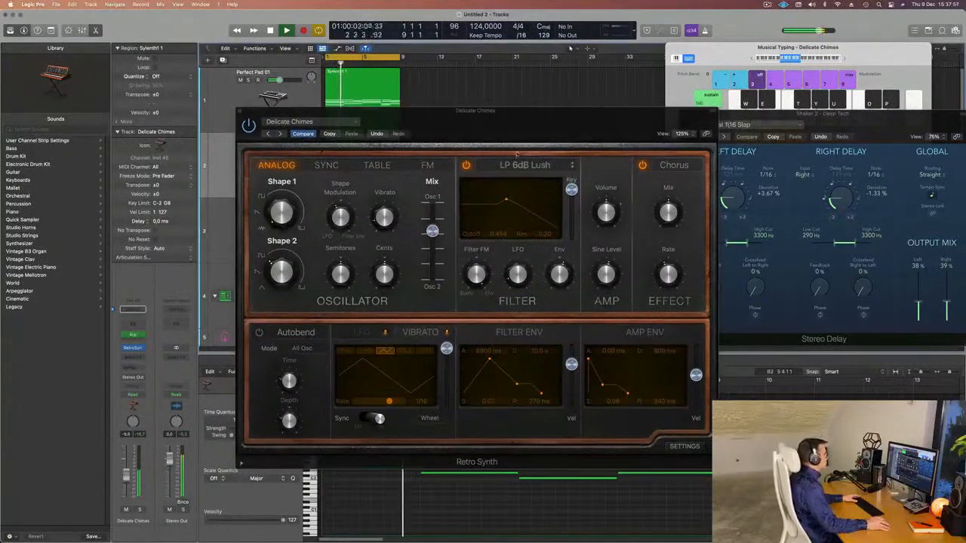
pyautogui.moveTo(430, 243); pyautogui.dragTo(431, 245)
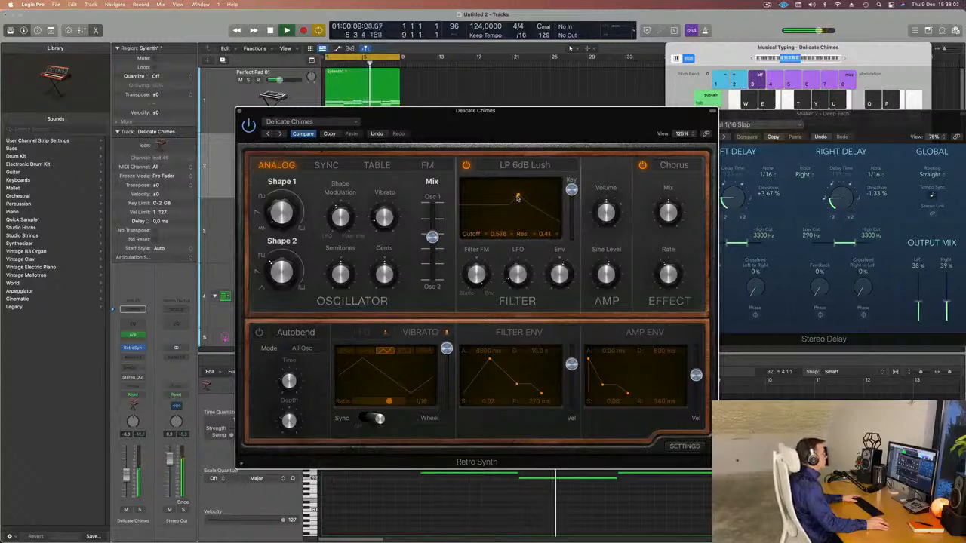
pyautogui.moveTo(511, 197); pyautogui.dragTo(510, 196)
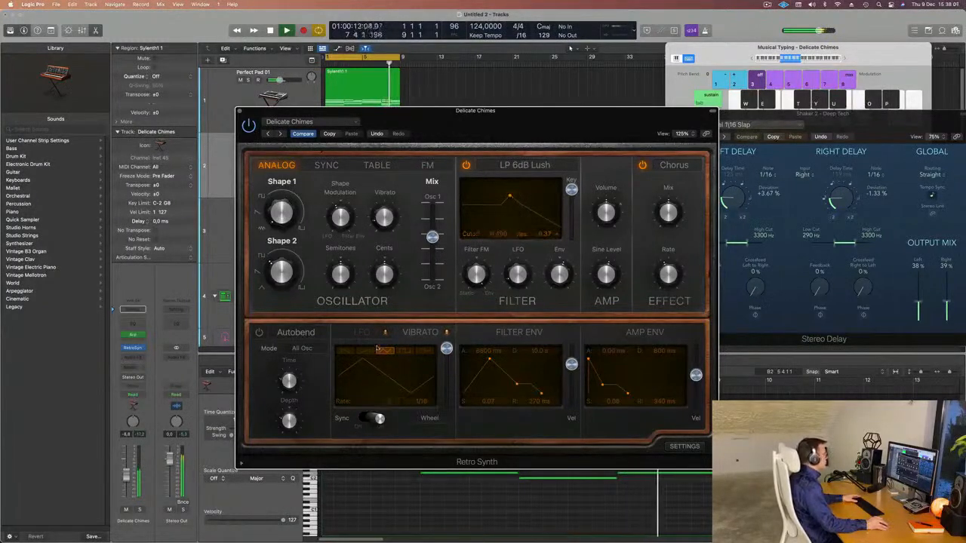
pyautogui.moveTo(496, 129); pyautogui.dragTo(629, 103)
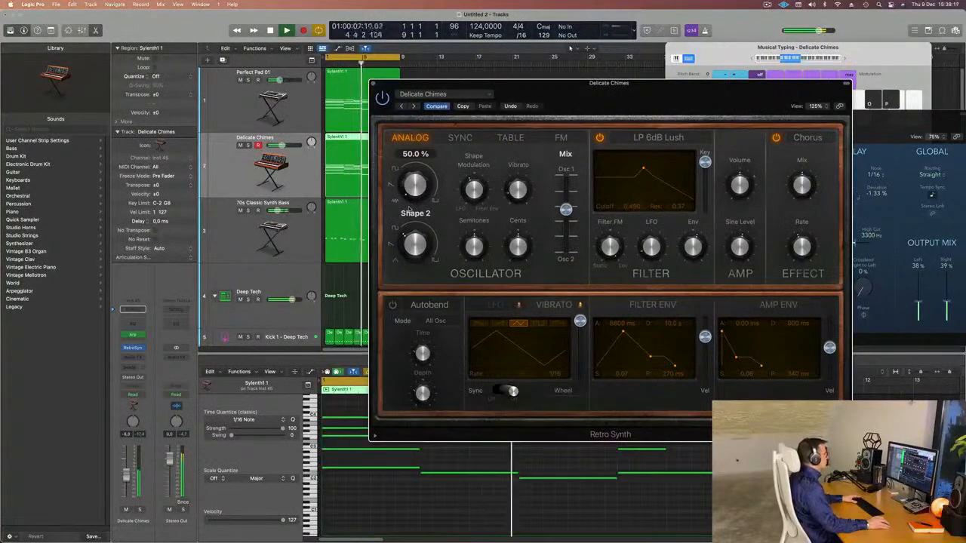
# Adjust the oscillator mix and Shape 2, and set the filter cutoff to about 0.376 and resonance to about 0.40.
pyautogui.moveTo(517, 190)
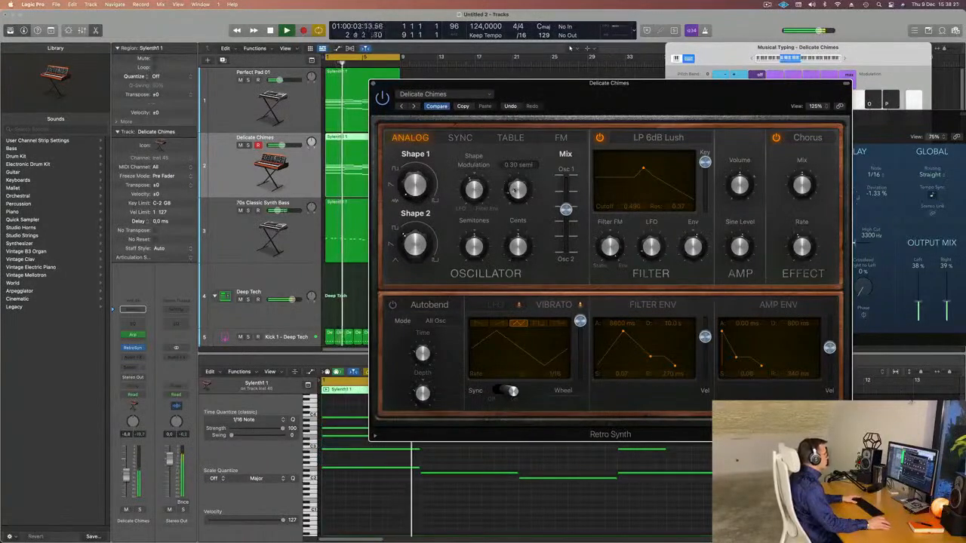
pyautogui.moveTo(565, 209); pyautogui.dragTo(567, 212)
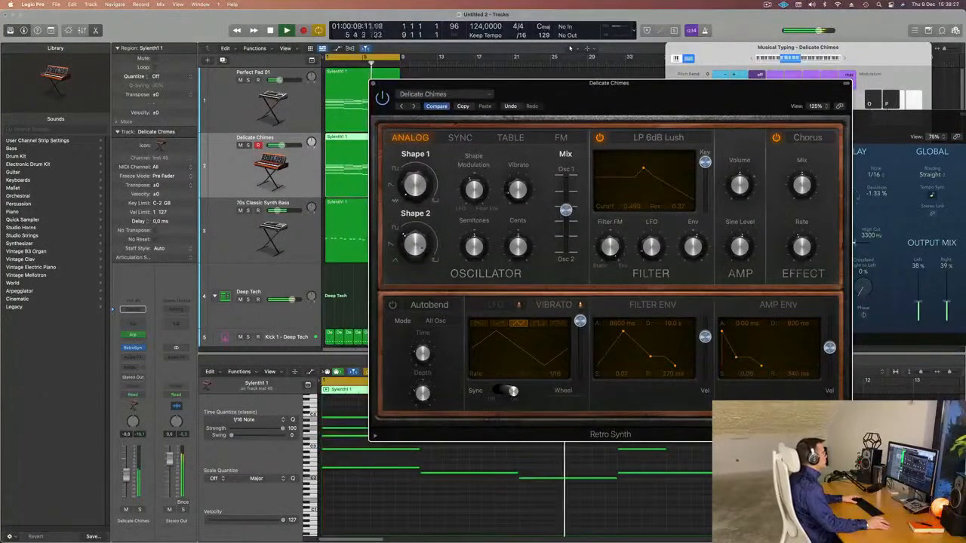
pyautogui.moveTo(417, 215); pyautogui.dragTo(417, 218)
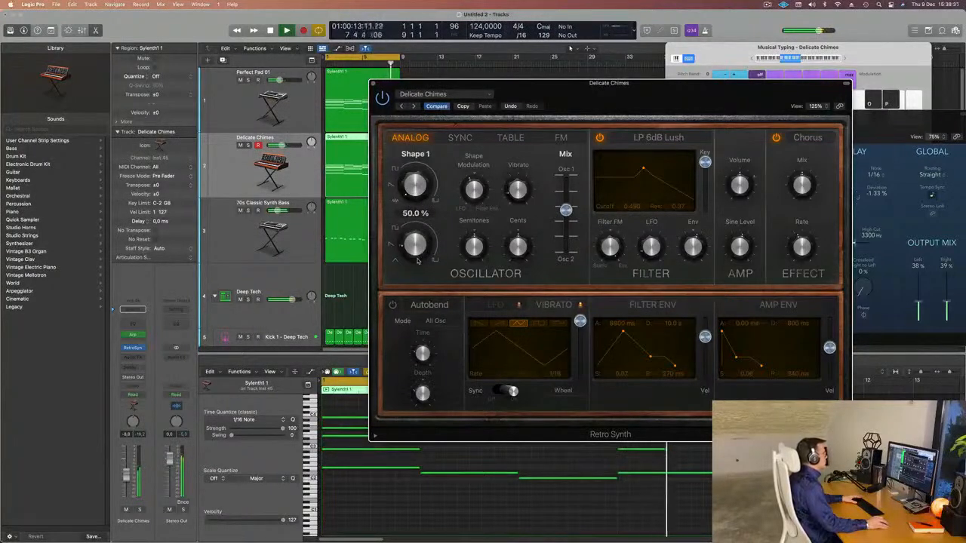
pyautogui.moveTo(419, 233); pyautogui.dragTo(420, 237)
pyautogui.moveTo(639, 167); pyautogui.dragTo(624, 172)
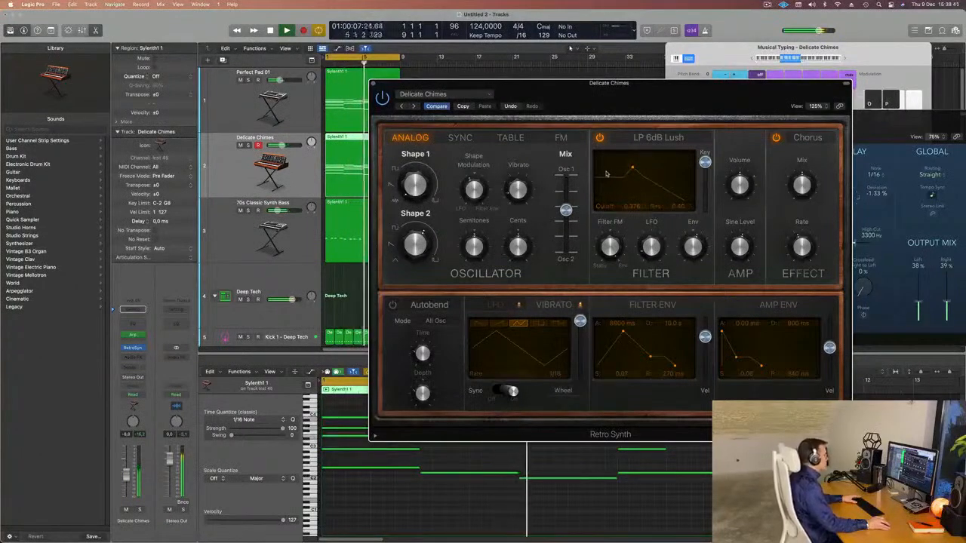
# Delete the upper bar 4 note in the Delicate Chimes region and lengthen the top bar 3 note through bar 4.
pyautogui.moveTo(651, 105); pyautogui.dragTo(927, 102)
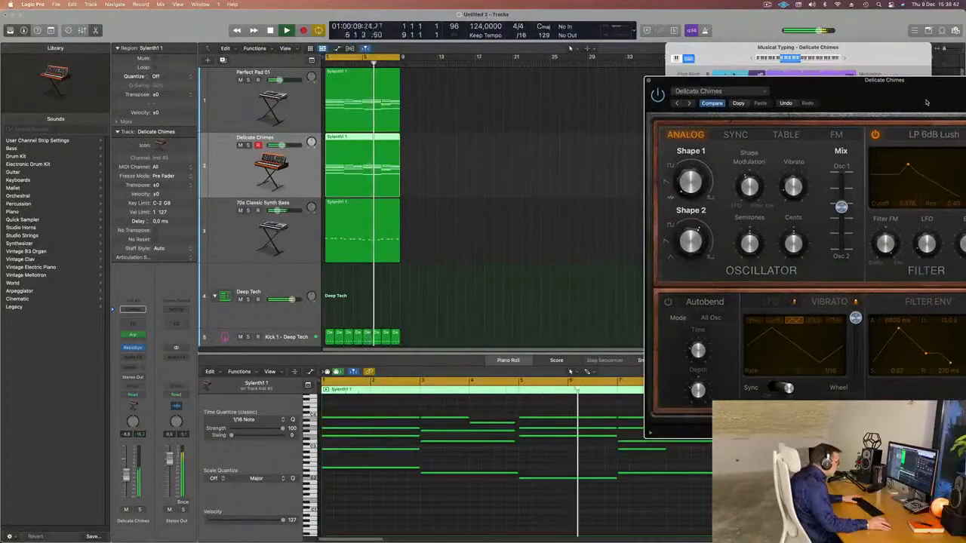
pyautogui.moveTo(927, 102); pyautogui.dragTo(943, 85)
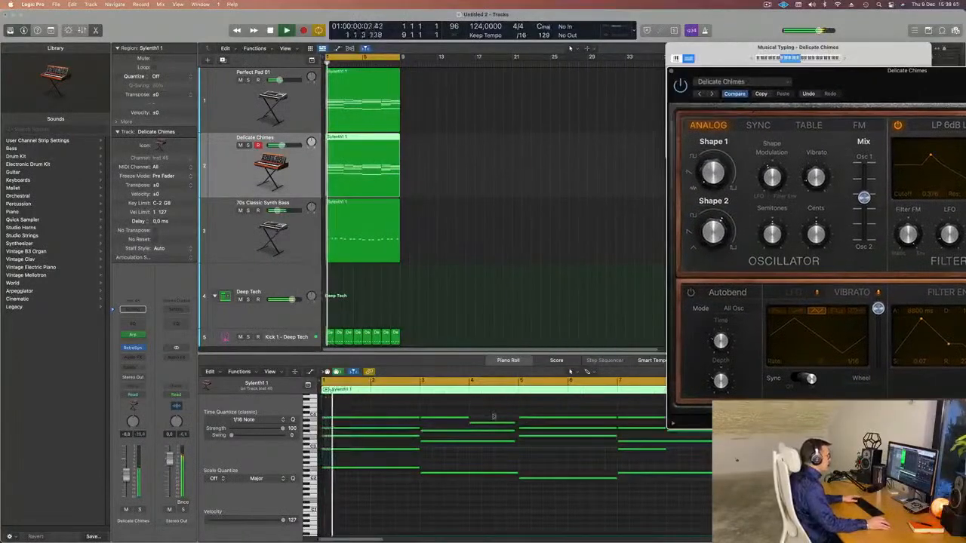
pyautogui.click(485, 422)
pyautogui.moveTo(468, 420); pyautogui.dragTo(518, 423)
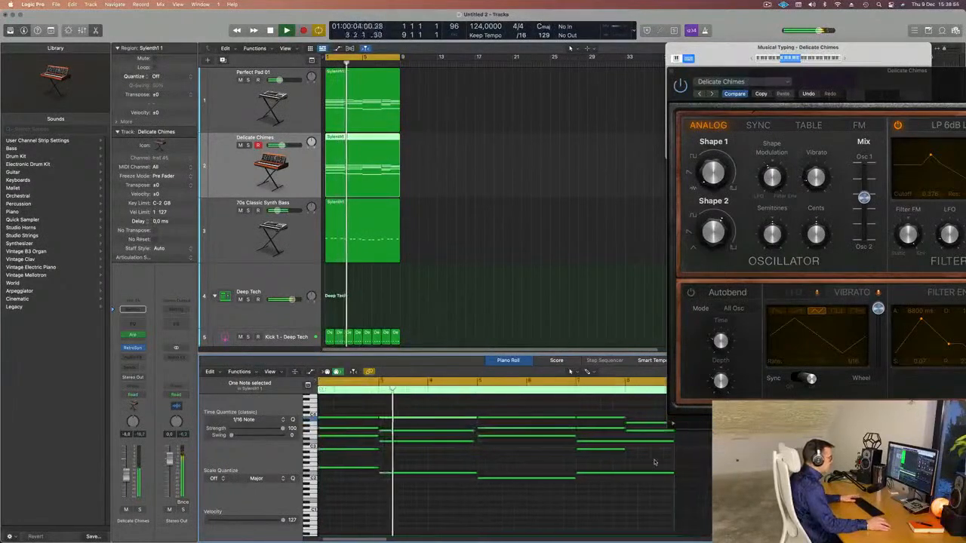
# Delete the two upper notes in bar 8 and lengthen the three short bar 7 notes to the end of bar 8.
pyautogui.hscroll(3, 551, 426)
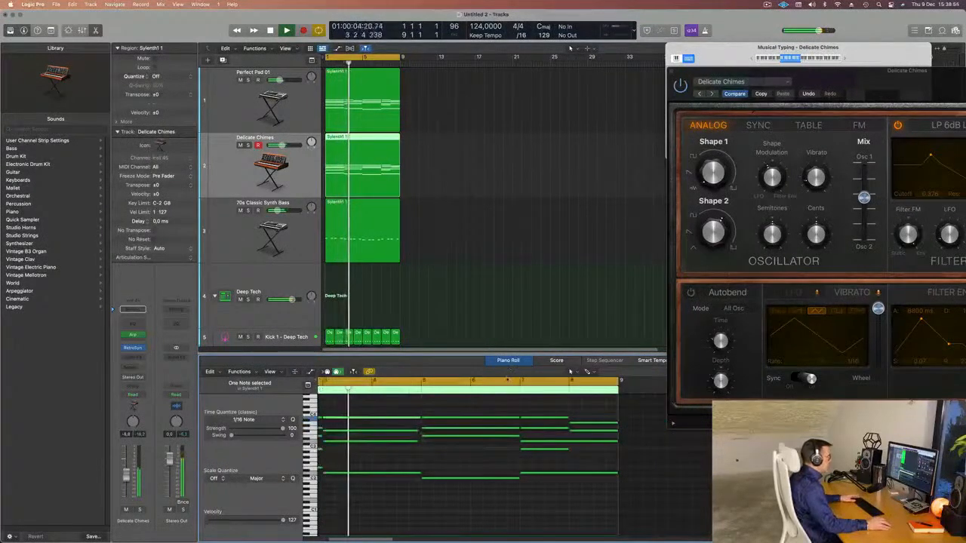
pyautogui.click(583, 428)
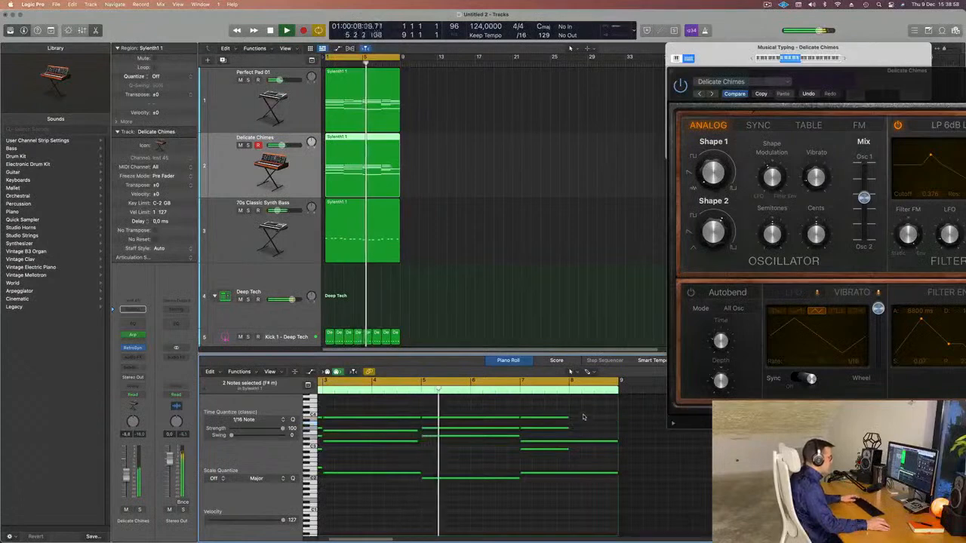
pyautogui.moveTo(582, 429); pyautogui.dragTo(616, 417)
pyautogui.click(579, 453)
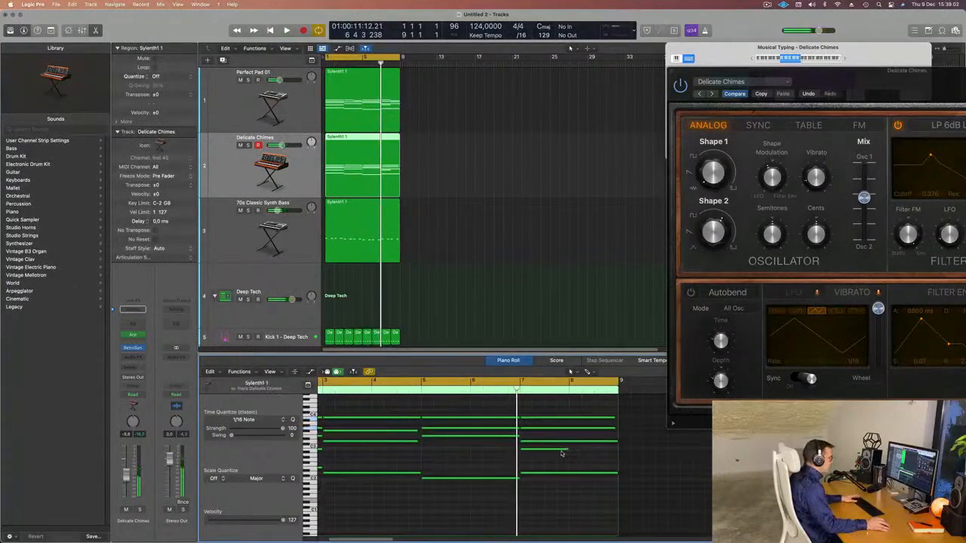
pyautogui.moveTo(568, 449); pyautogui.dragTo(618, 449)
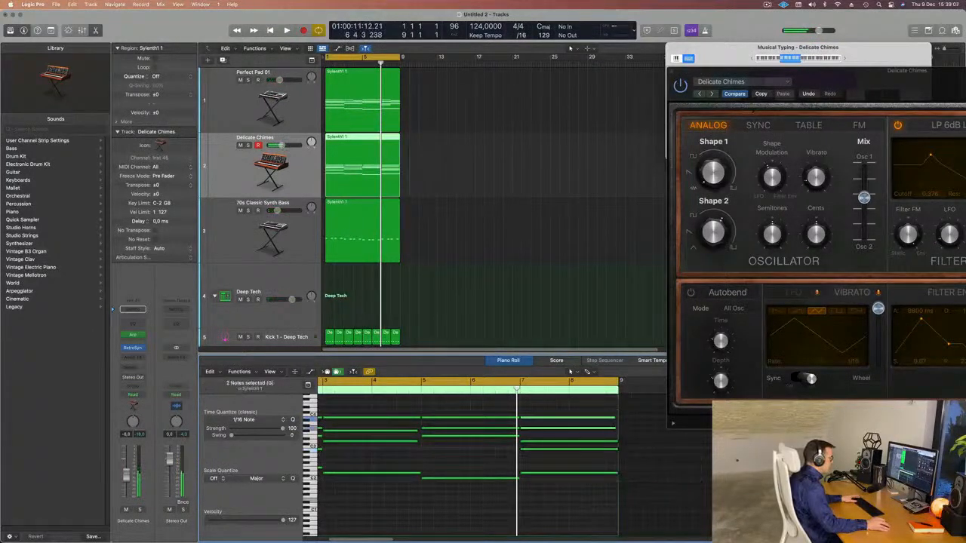
# Replay the edited chords from the start, stop playback and hide the Musical Typing keyboard.
pyautogui.press('Return')
pyautogui.press('space')
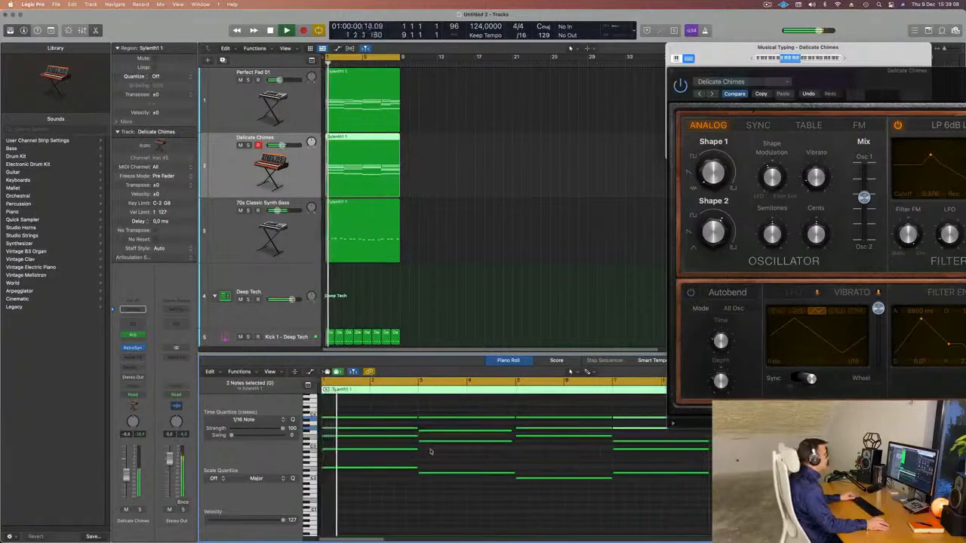
pyautogui.moveTo(849, 79); pyautogui.dragTo(673, 112)
pyautogui.click(201, 323)
pyautogui.press('space')
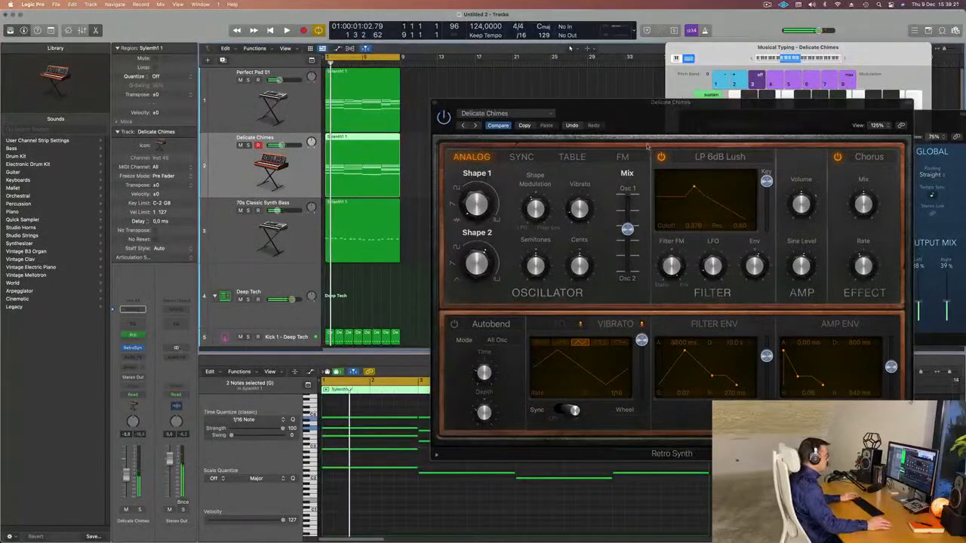
pyautogui.press('super+k')
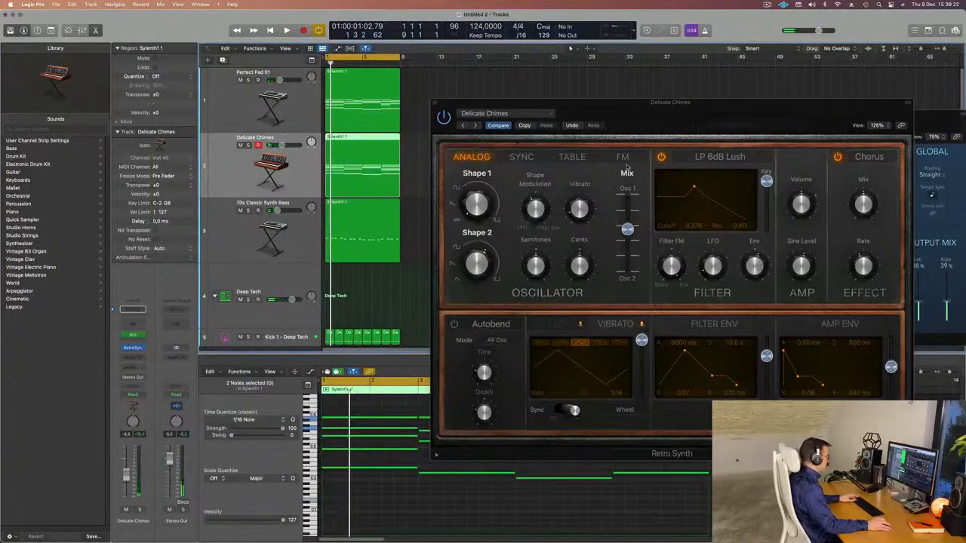
# Show the mixer and copy the Compressor from the 70s Classic Synth Bass channel to the Delicate Chimes channel.
pyautogui.press('x')
pyautogui.moveTo(619, 118); pyautogui.dragTo(859, 114)
pyautogui.press('space')
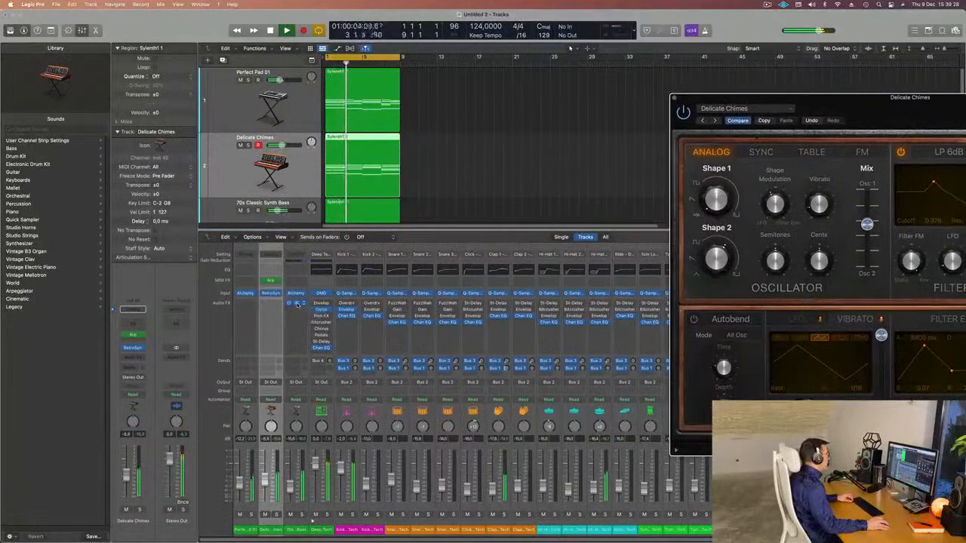
pyautogui.moveTo(793, 97); pyautogui.dragTo(677, 97)
pyautogui.click(220, 212)
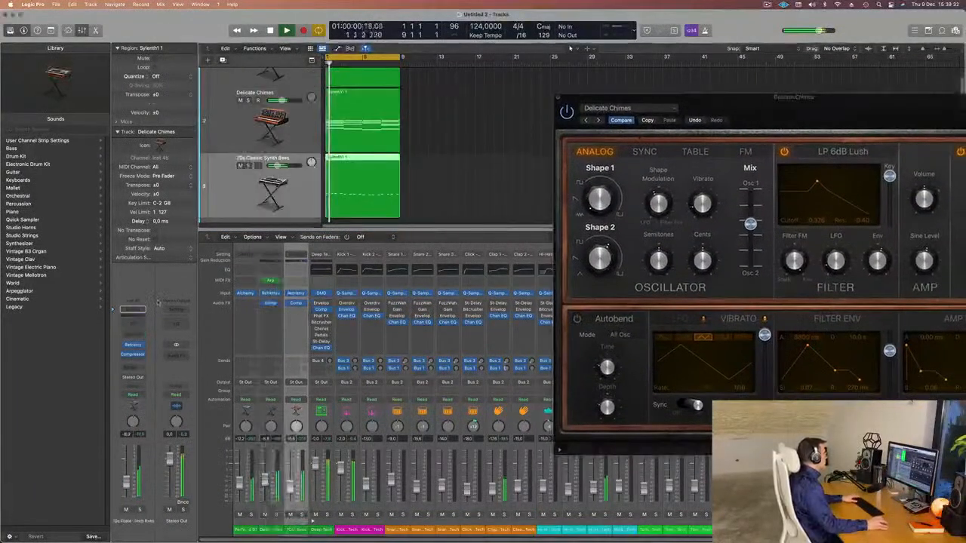
pyautogui.scroll(-3, 234, 200)
pyautogui.scroll(3, 243, 189)
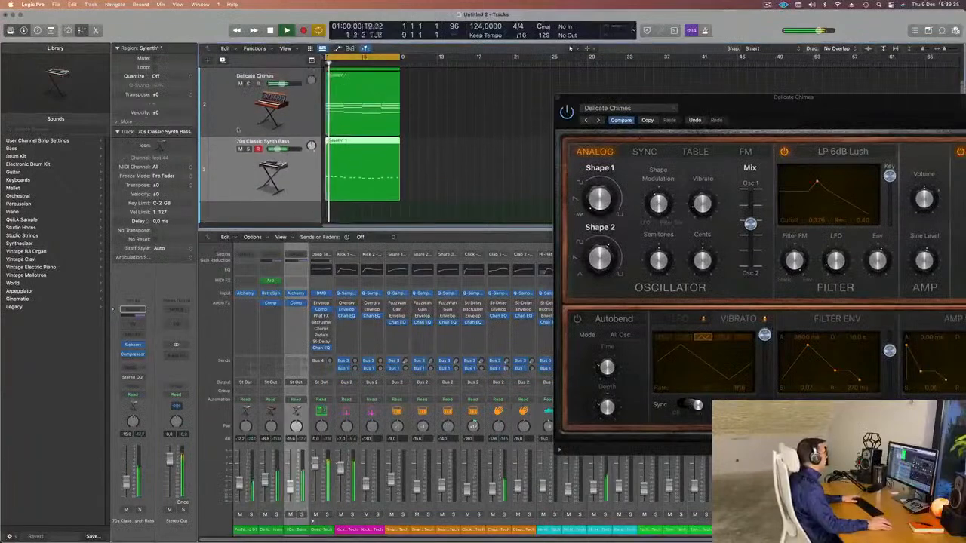
# Insert a stereo Delay Designer on the Delicate Chimes channel and enlarge its plug-in window.
pyautogui.click(227, 113)
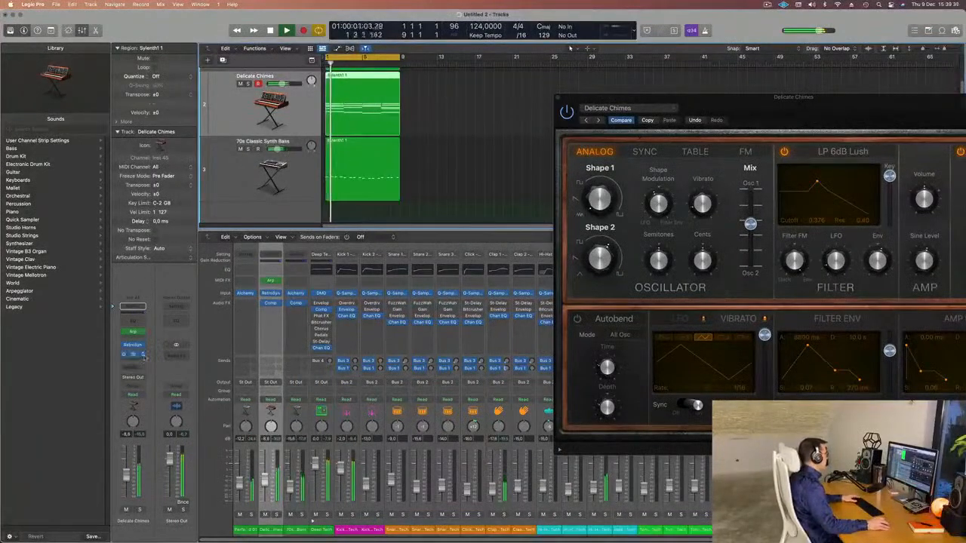
pyautogui.click(136, 361)
pyautogui.moveTo(147, 413)
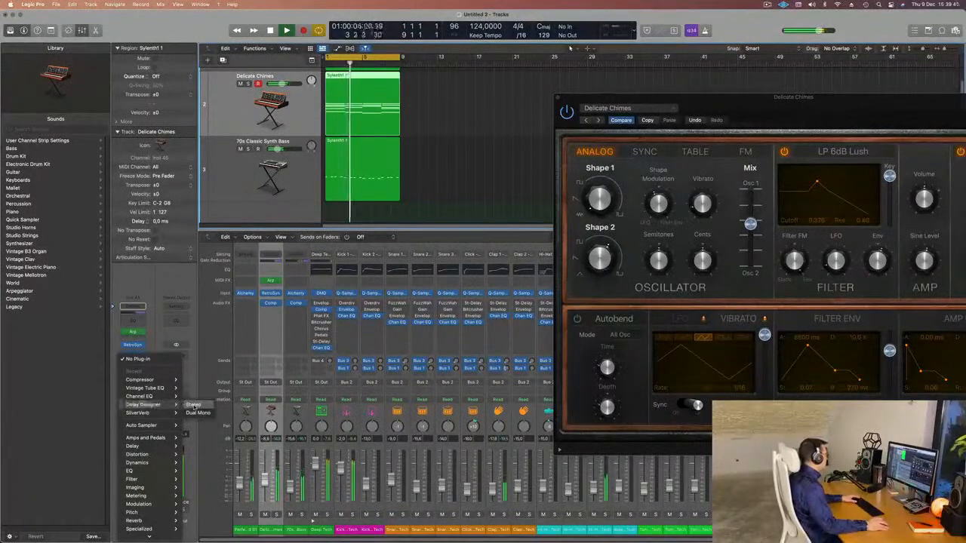
pyautogui.click(193, 405)
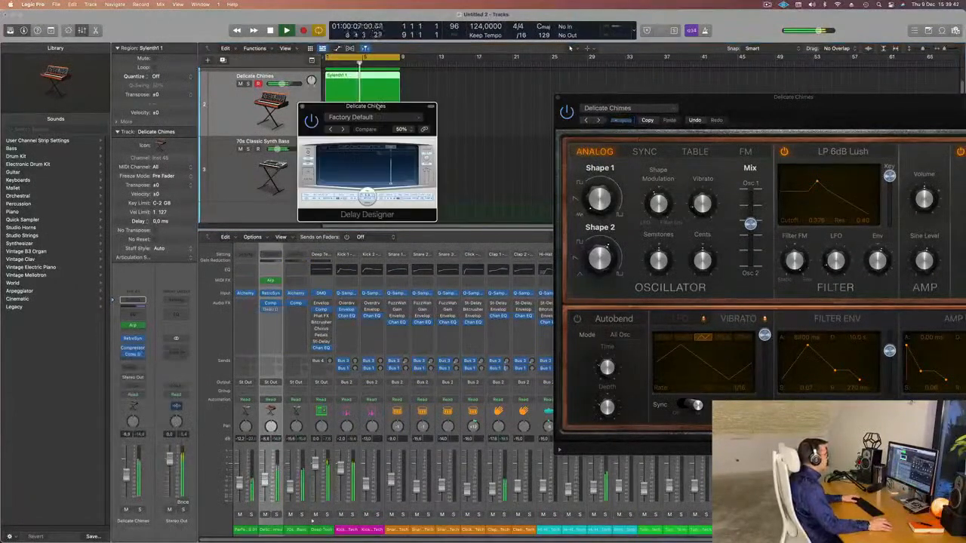
pyautogui.moveTo(367, 100); pyautogui.dragTo(450, 77)
pyautogui.moveTo(518, 192); pyautogui.dragTo(889, 384)
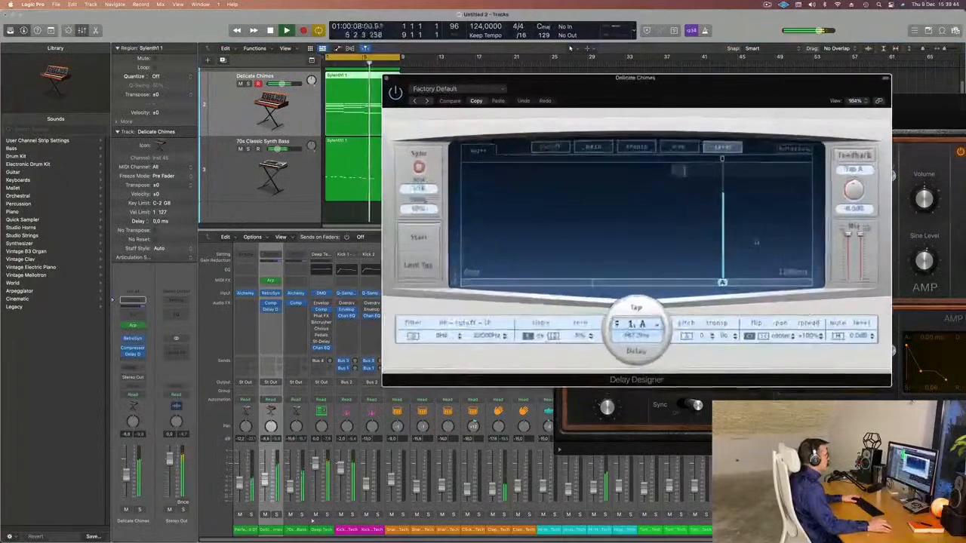
# Load the simple 1/16 Slow Pan preset in the Delay Designer.
pyautogui.moveTo(697, 95); pyautogui.dragTo(398, 76)
pyautogui.click(164, 70)
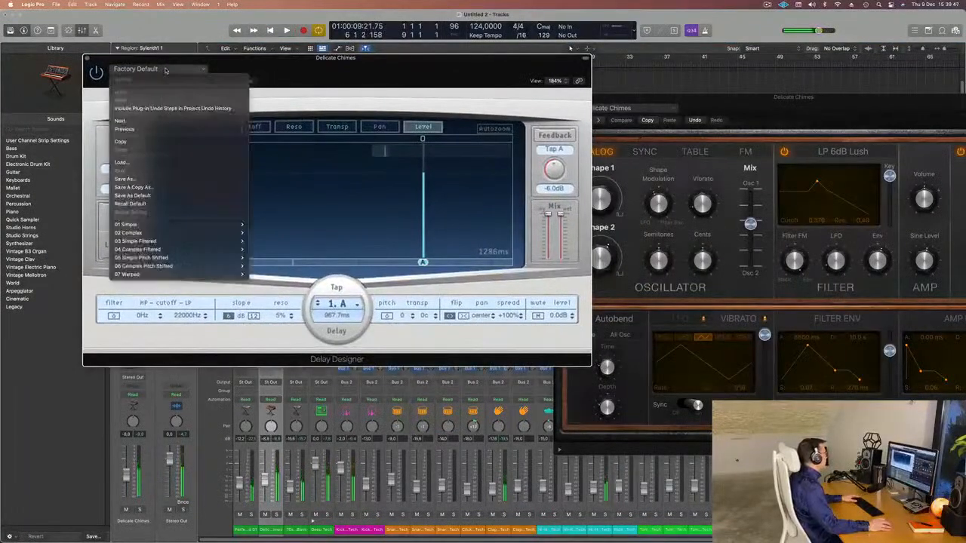
pyautogui.moveTo(182, 234)
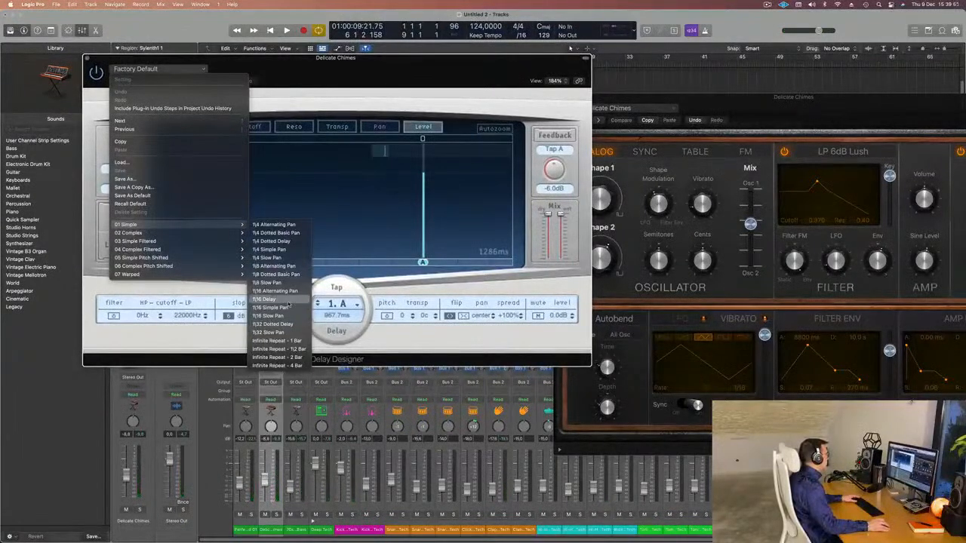
pyautogui.click(273, 316)
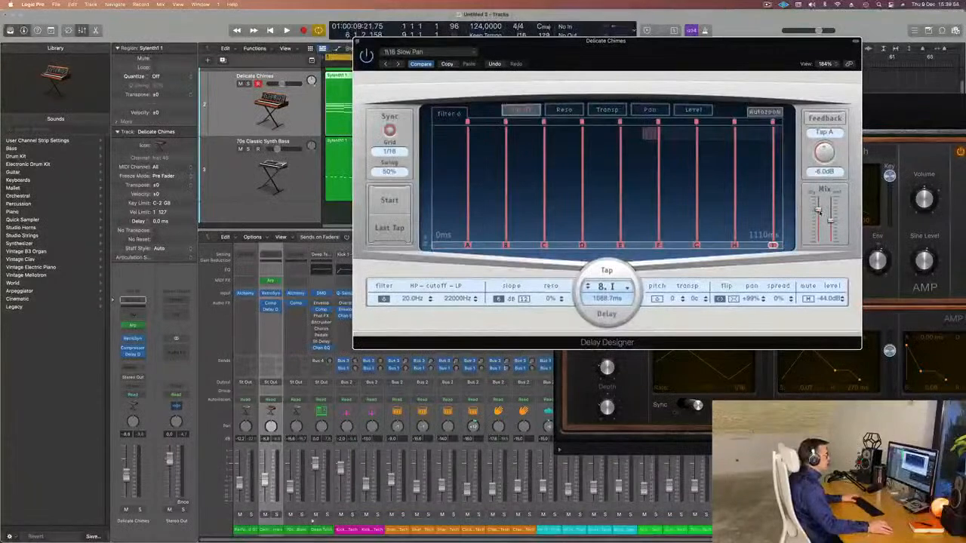
# During playback, raise the Delay Designer's dry level to maximum and set its wet level to about -13.5 dB.
pyautogui.press('space')
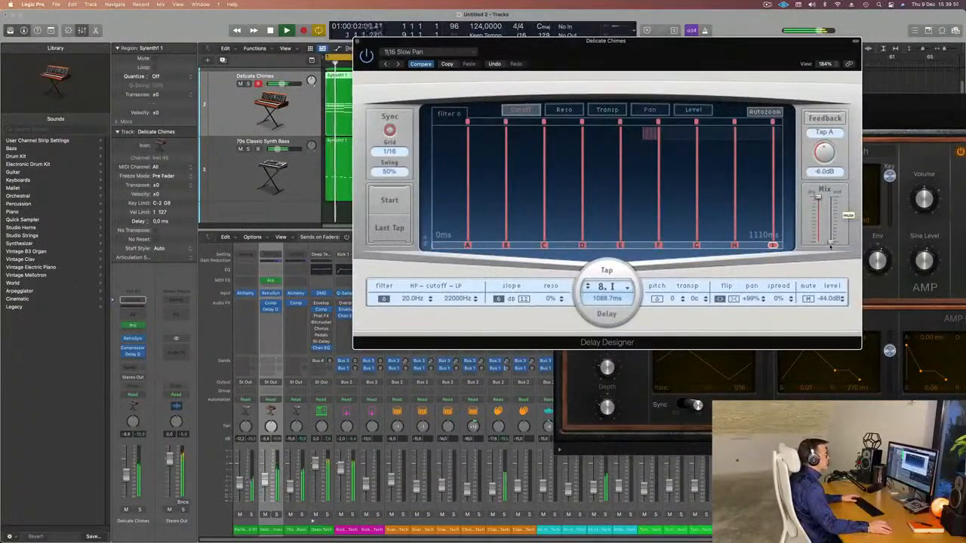
pyautogui.moveTo(830, 221); pyautogui.dragTo(831, 225)
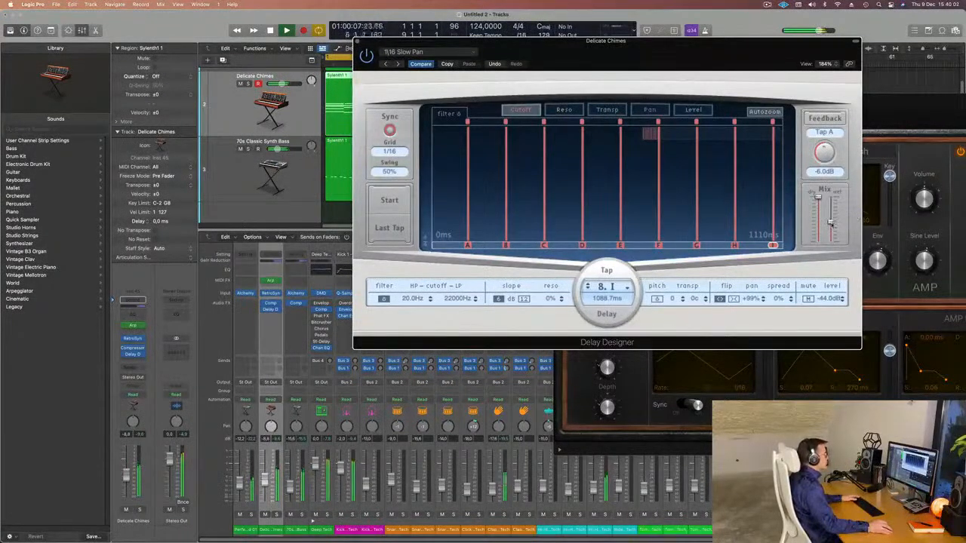
pyautogui.moveTo(831, 220); pyautogui.dragTo(830, 221)
pyautogui.click(830, 220)
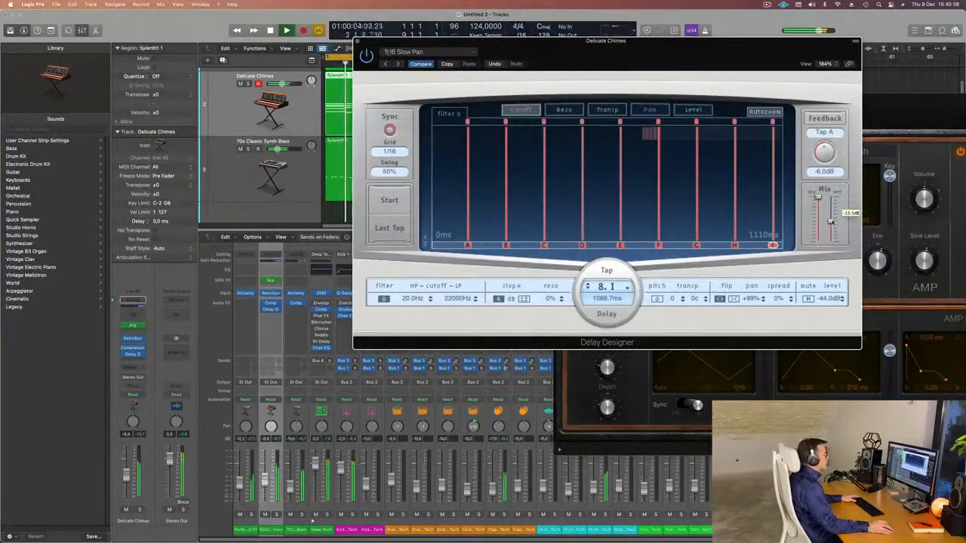
pyautogui.click(830, 221)
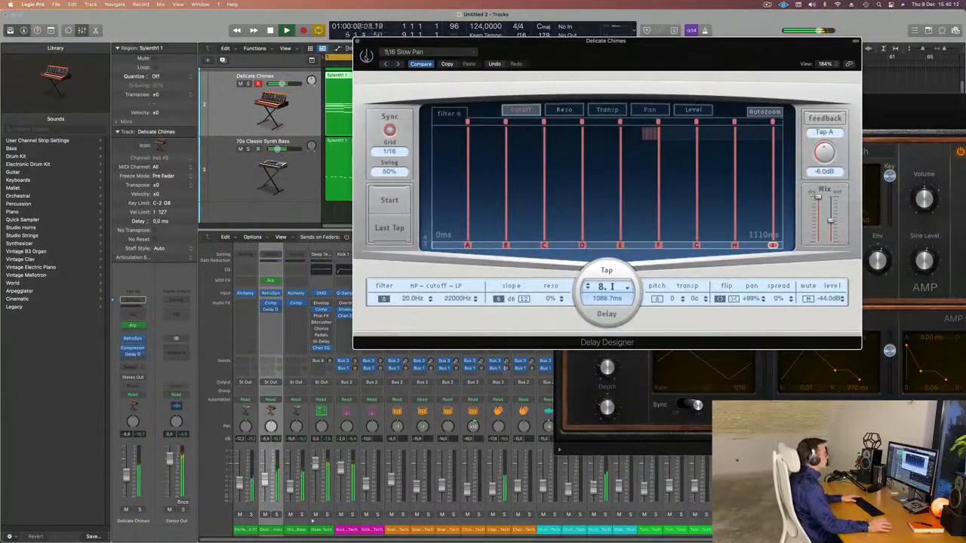
# Move the Compressor below the Delay Designer in the Delicate Chimes effects chain and close the open Delicate Chimes plug-in windows.
pyautogui.moveTo(389, 51); pyautogui.dragTo(504, 48)
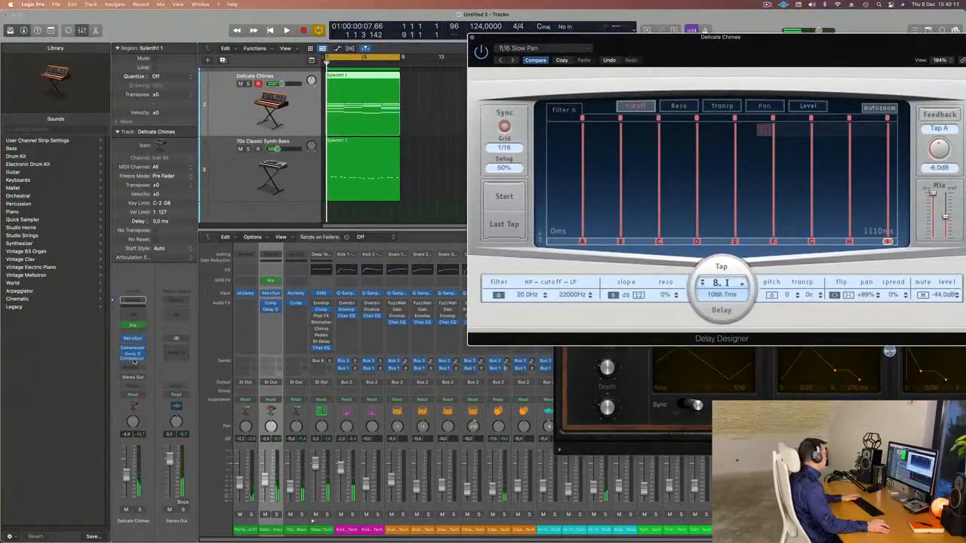
pyautogui.moveTo(135, 362); pyautogui.dragTo(133, 349)
pyautogui.press('space')
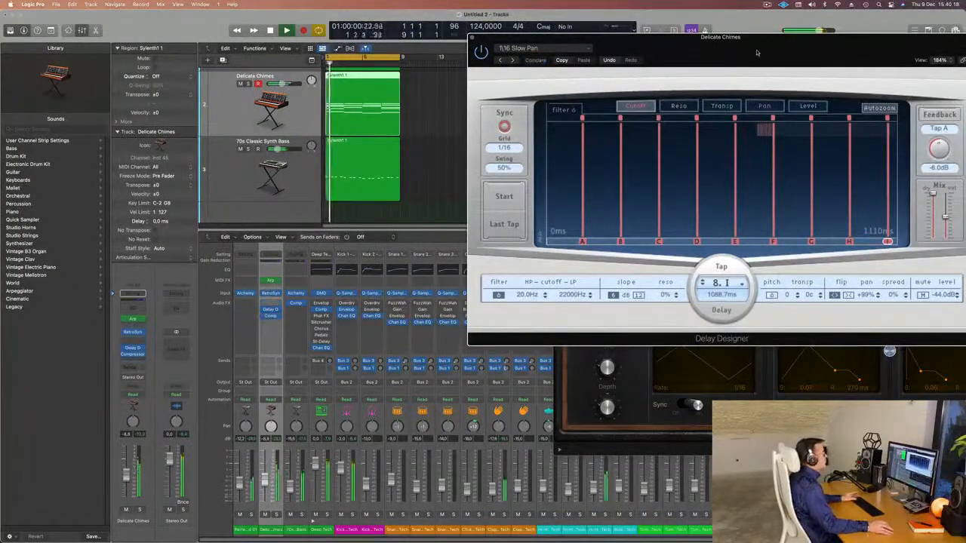
pyautogui.moveTo(764, 54); pyautogui.dragTo(545, 151)
pyautogui.click(253, 138)
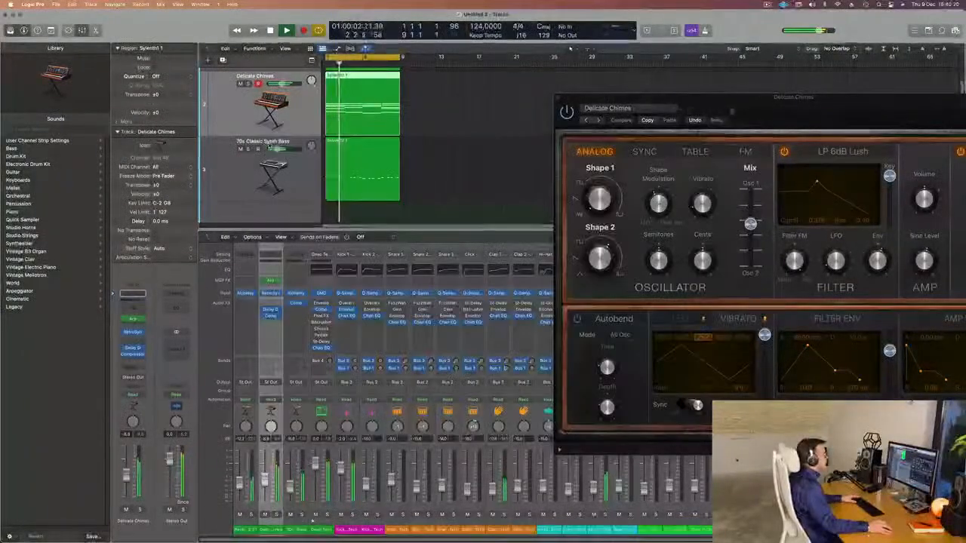
pyautogui.moveTo(589, 97); pyautogui.dragTo(535, 88)
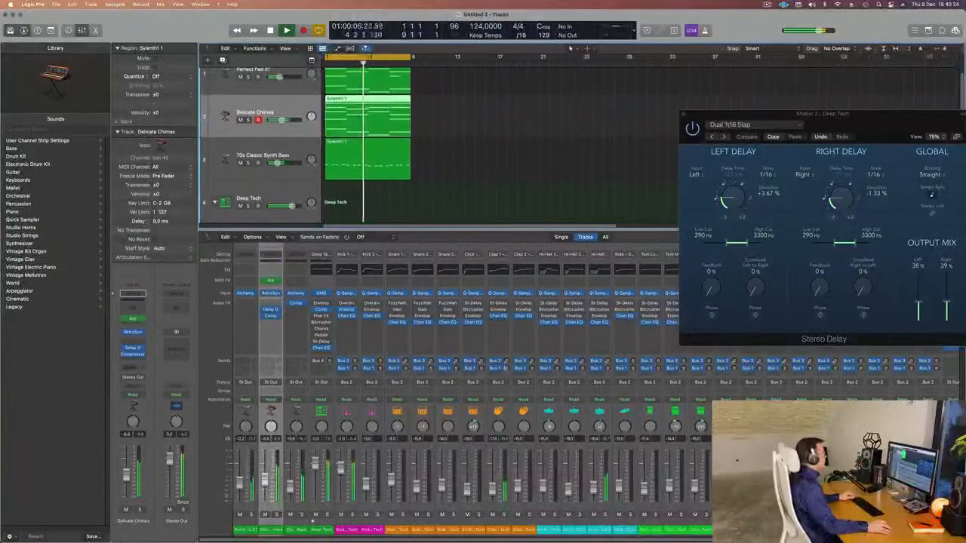
# Set the Delicate Chimes Retro Synth filter cutoff to about 0.552 and resonance to about 0.48, and lower the track volume to about -9.4 dB.
pyautogui.scroll(-3, 444, 177)
pyautogui.scroll(3, 442, 172)
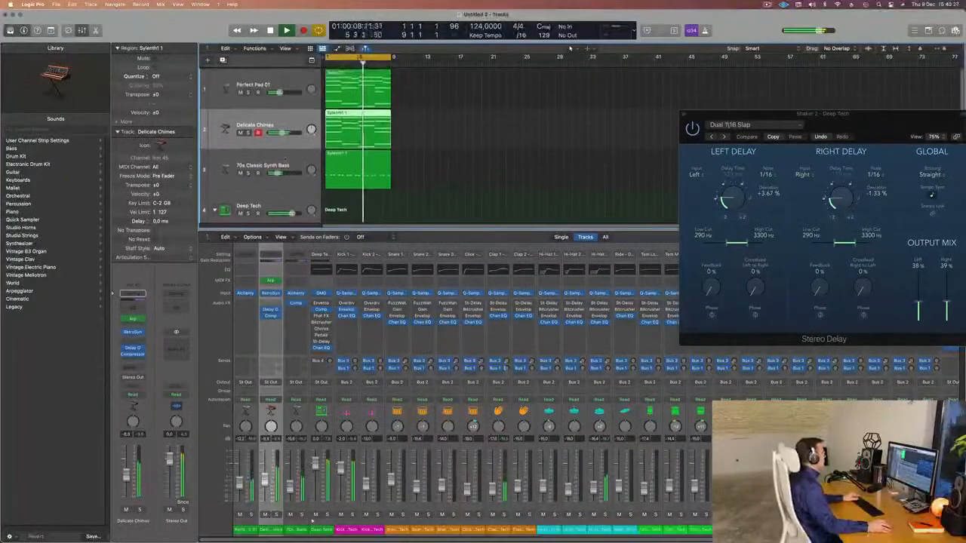
pyautogui.press('Down')
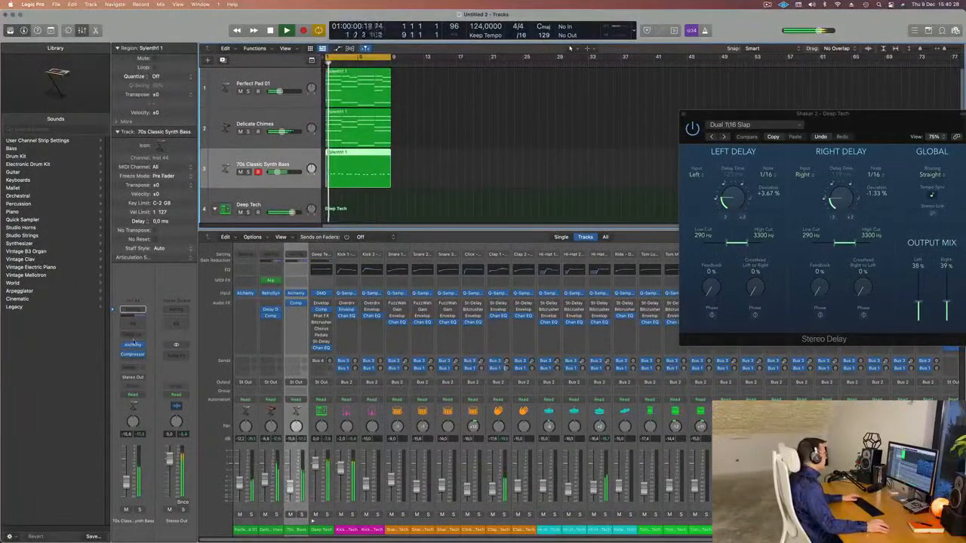
pyautogui.press('Up')
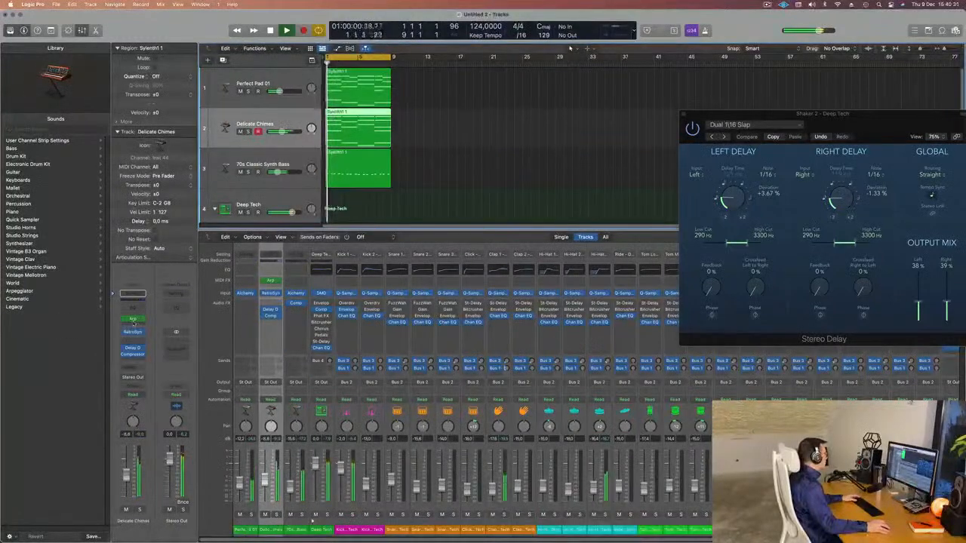
pyautogui.click(134, 333)
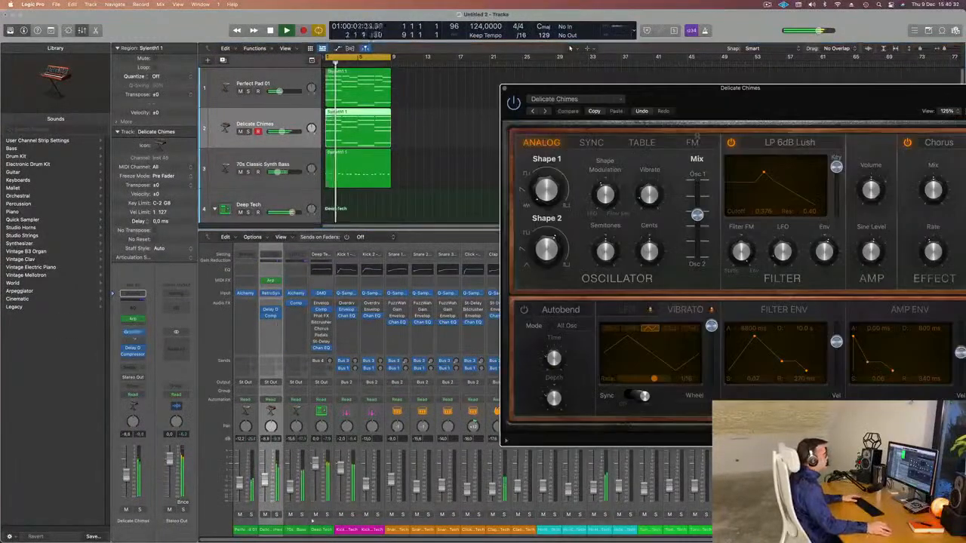
pyautogui.moveTo(716, 89); pyautogui.dragTo(562, 79)
pyautogui.press('space')
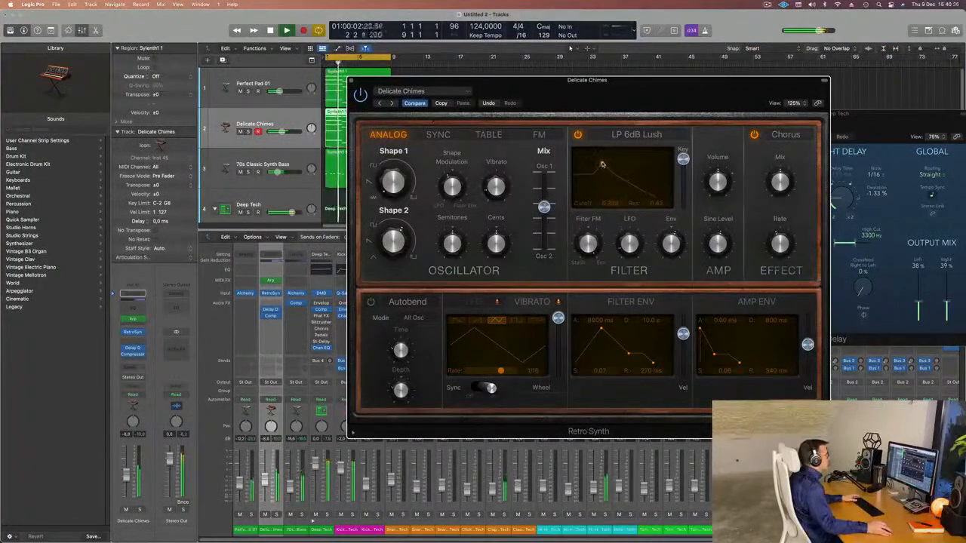
pyautogui.moveTo(602, 163); pyautogui.dragTo(640, 162)
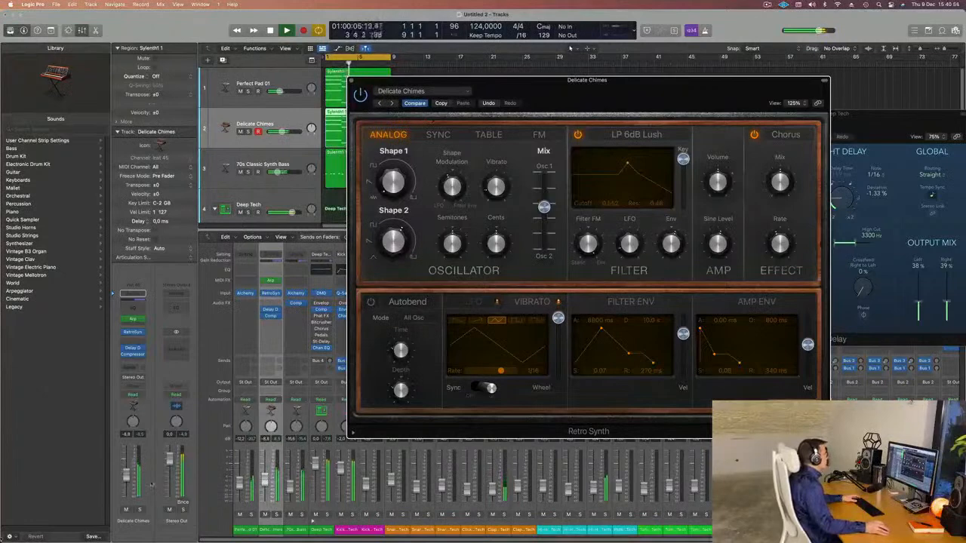
pyautogui.click(160, 144)
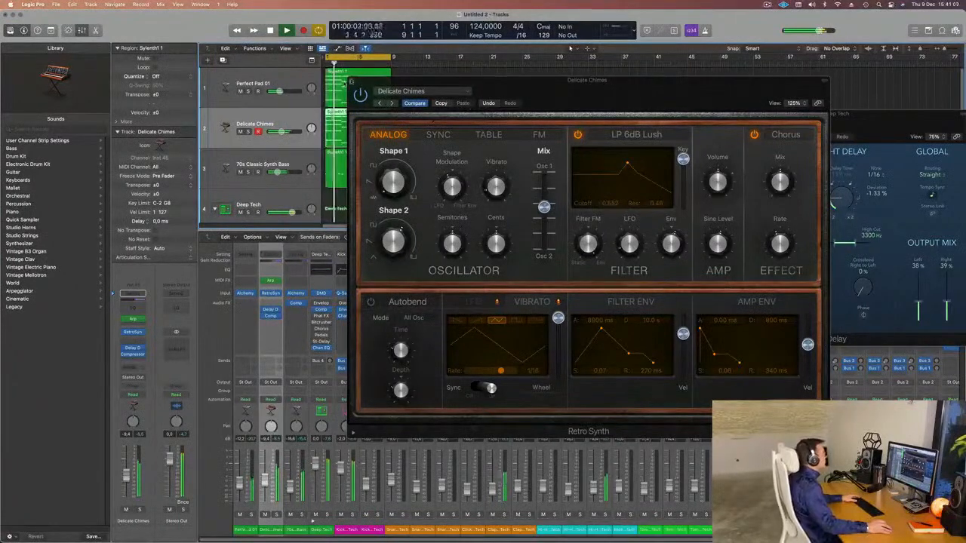
# Close the Retro Synth window and duplicate the 70s Classic Synth Bass track with its settings as an empty track, then restart playback.
pyautogui.click(284, 161)
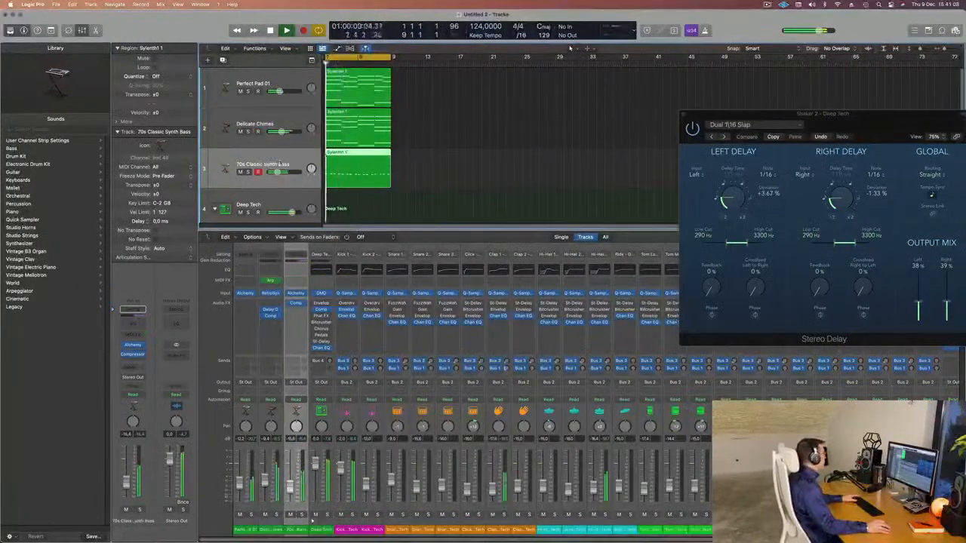
pyautogui.scroll(-3, 444, 189)
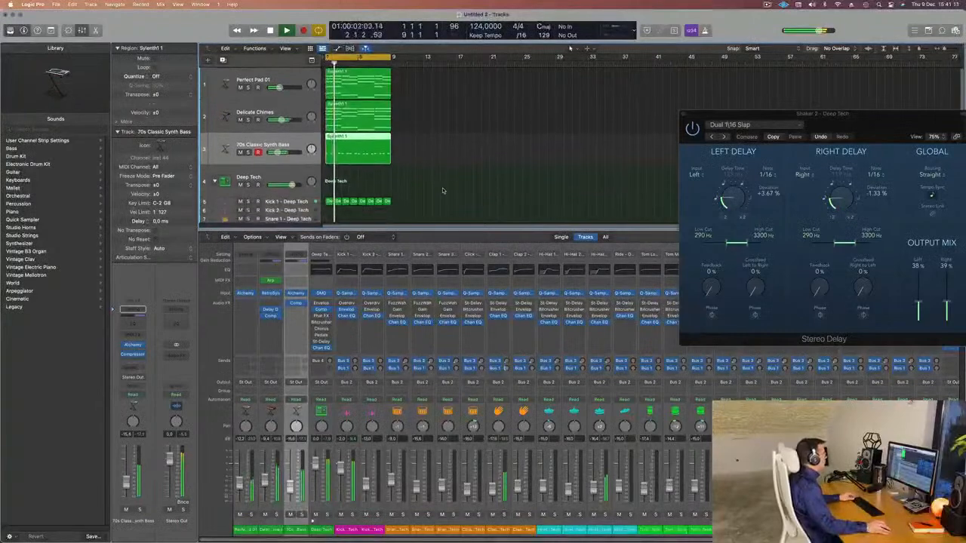
pyautogui.scroll(2, 445, 189)
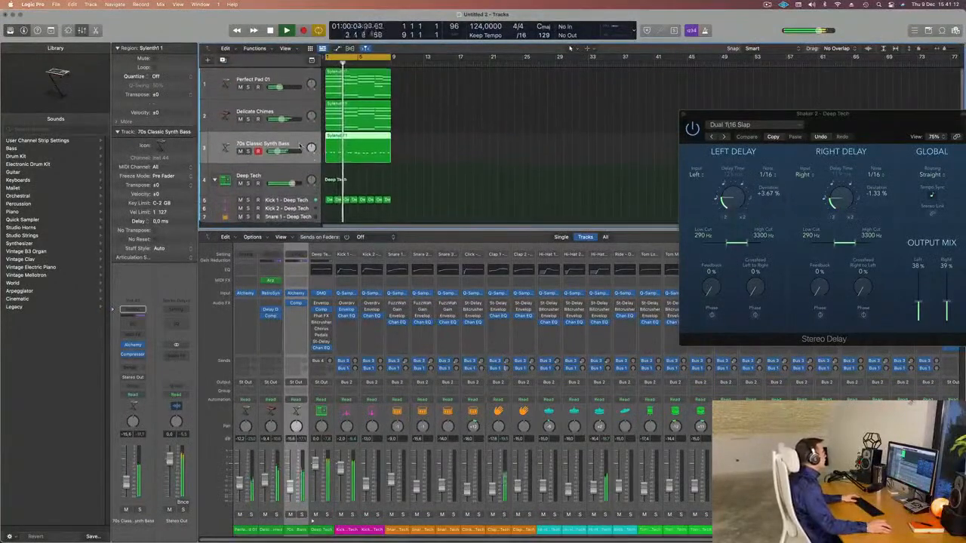
pyautogui.press('super+d')
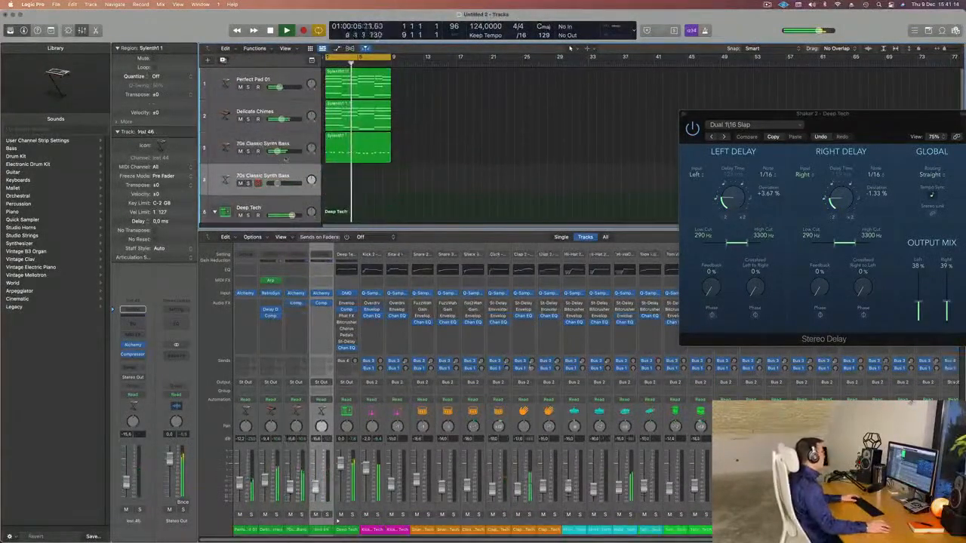
pyautogui.press('space')
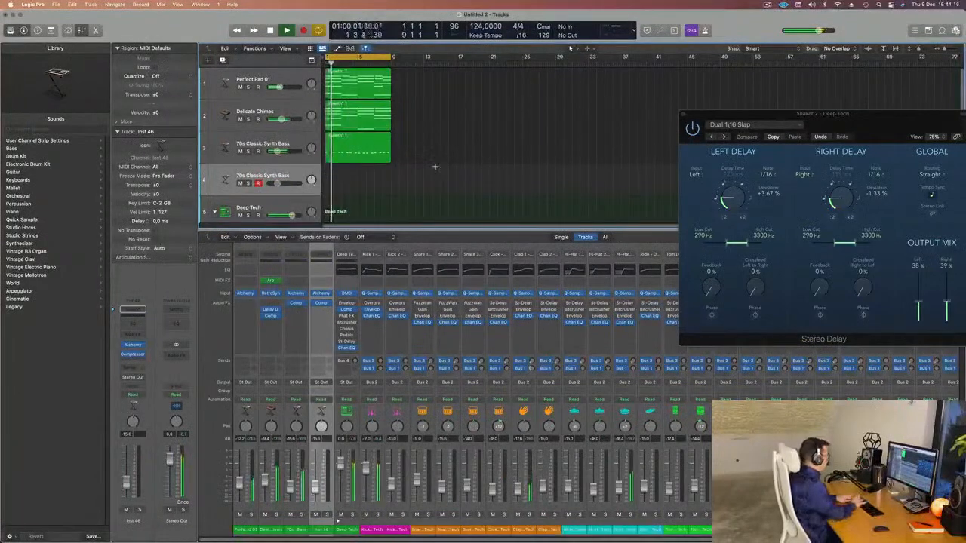
# Repeat all eight-bar regions three times and extend the cycle range to bar 33.
pyautogui.press('super+r')
pyautogui.press('super+r')
pyautogui.press('super+r')
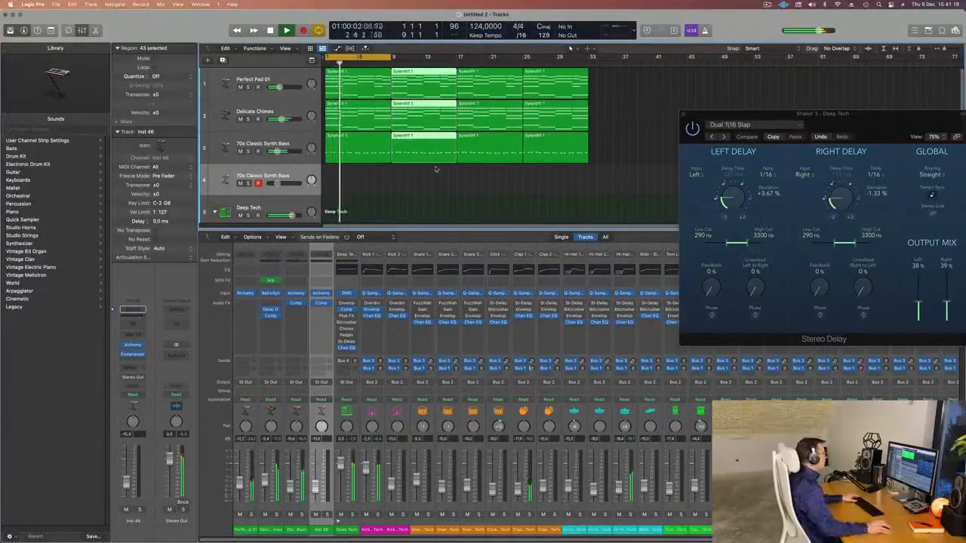
pyautogui.moveTo(393, 56); pyautogui.dragTo(587, 68)
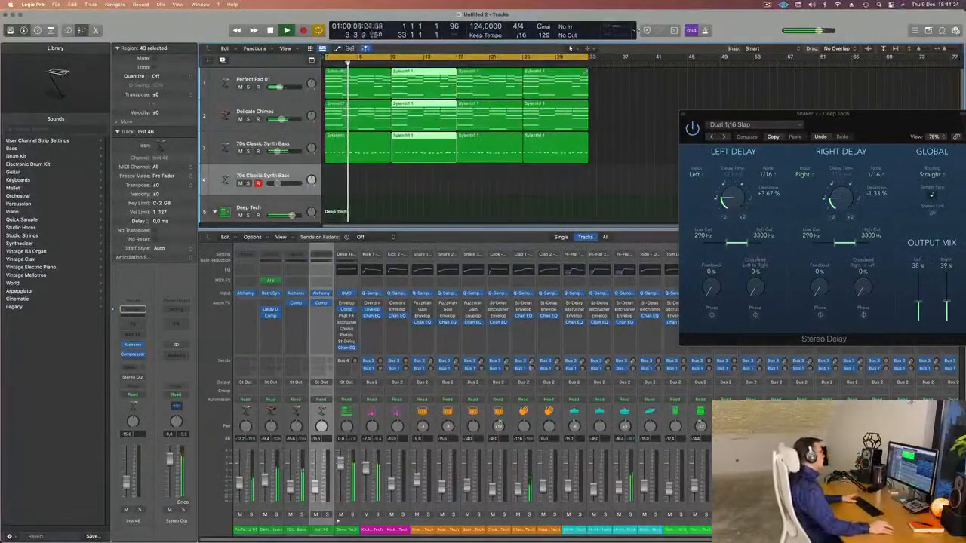
pyautogui.click(413, 167)
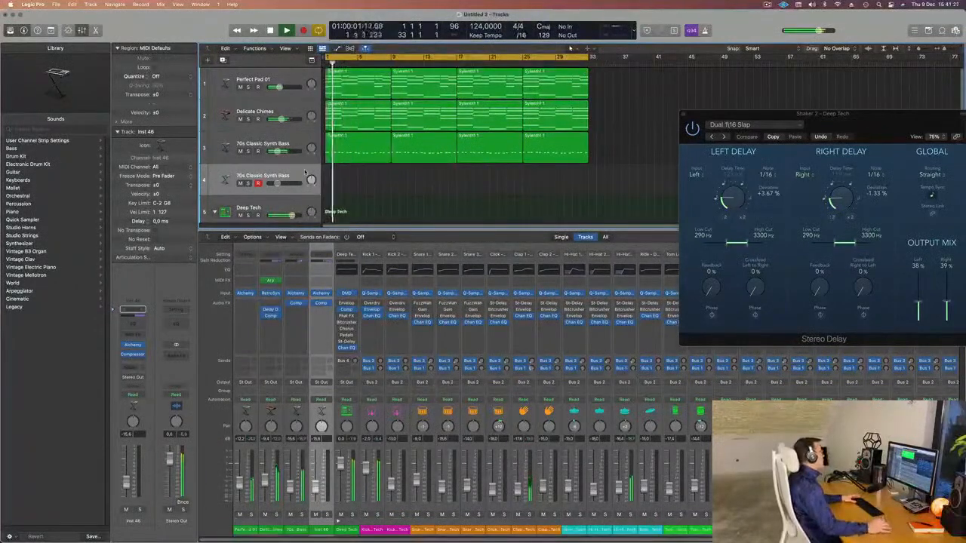
# Restart playback from the beginning and send the second 70s Classic Synth Bass track to the Bus 4 Large Room reverb.
pyautogui.press('Return')
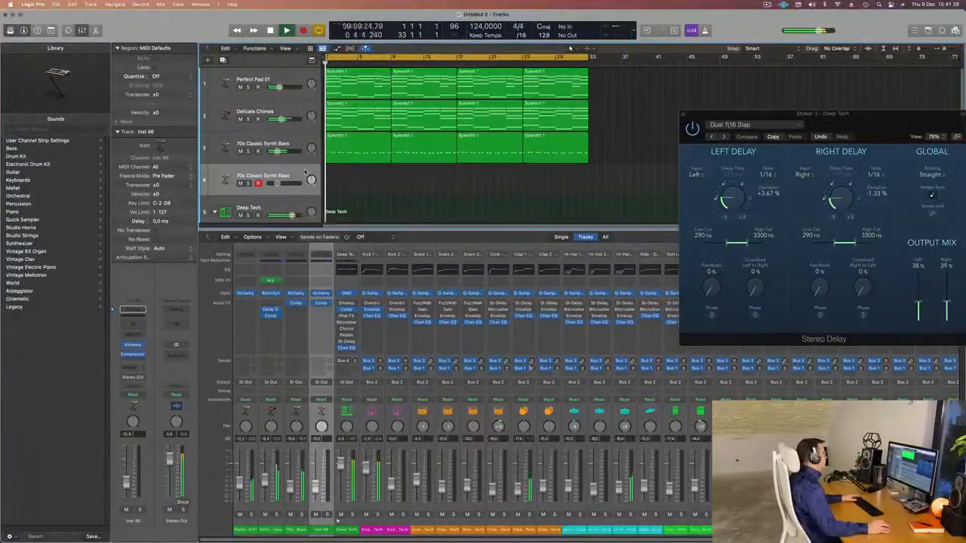
pyautogui.click(135, 369)
pyautogui.moveTo(132, 380)
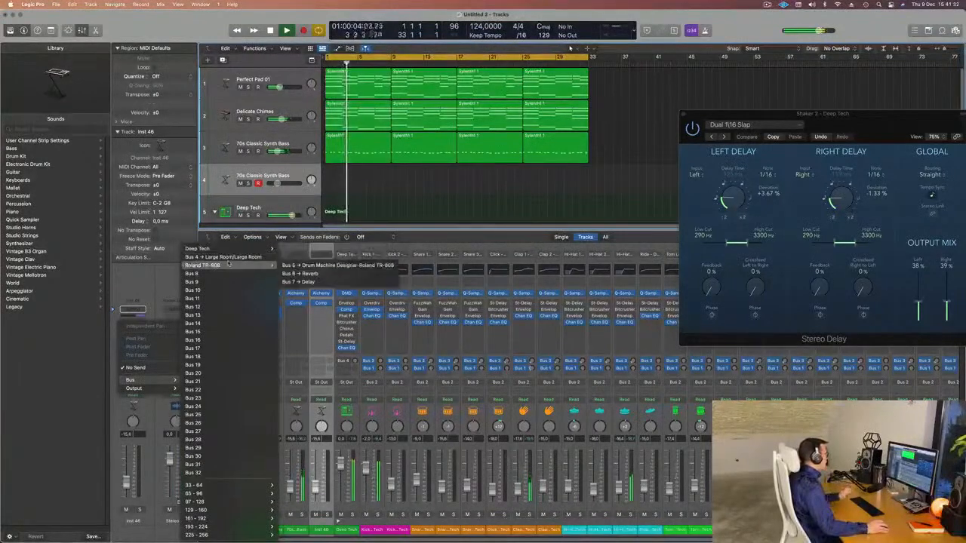
pyautogui.click(139, 266)
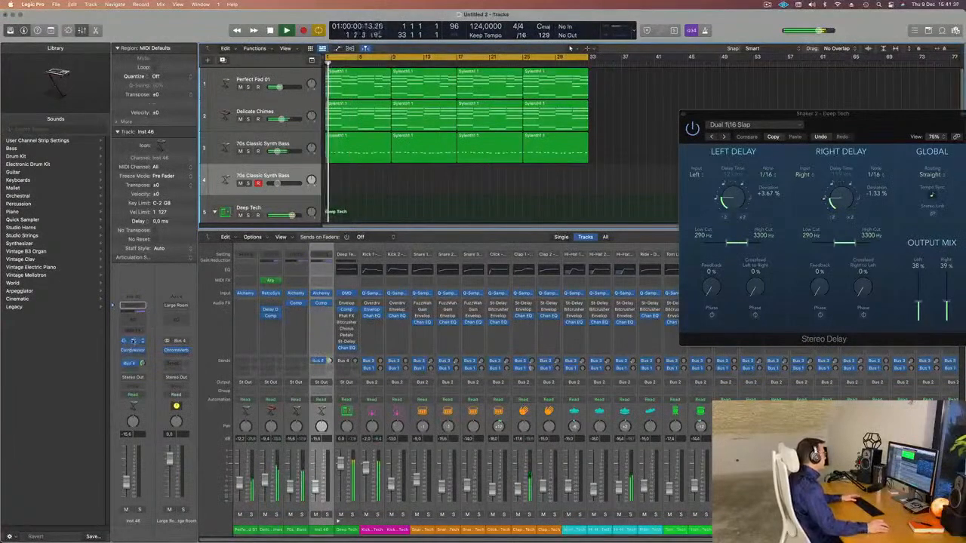
# Open the duplicated track's Alchemy, filter its presets to the Leads category and load Arctic Noise Lead.
pyautogui.click(133, 341)
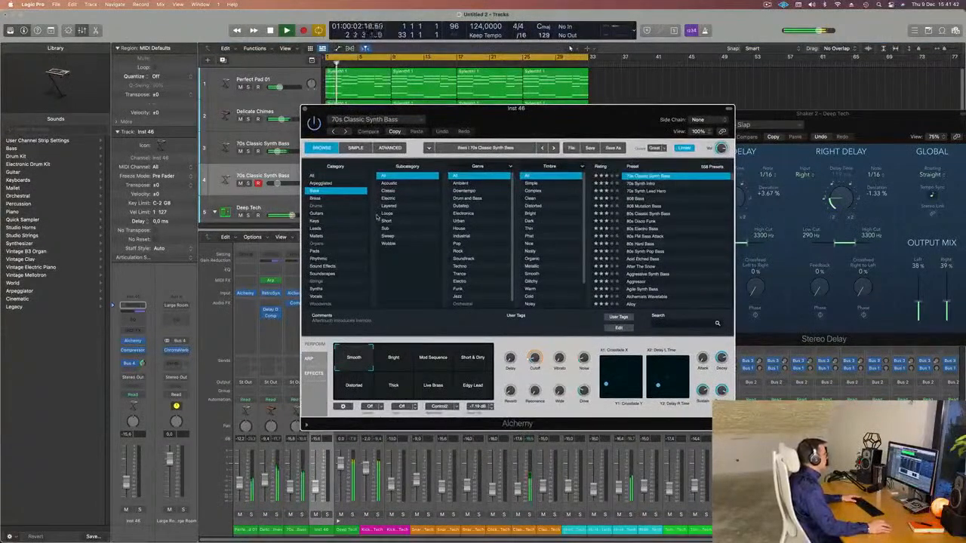
pyautogui.click(336, 228)
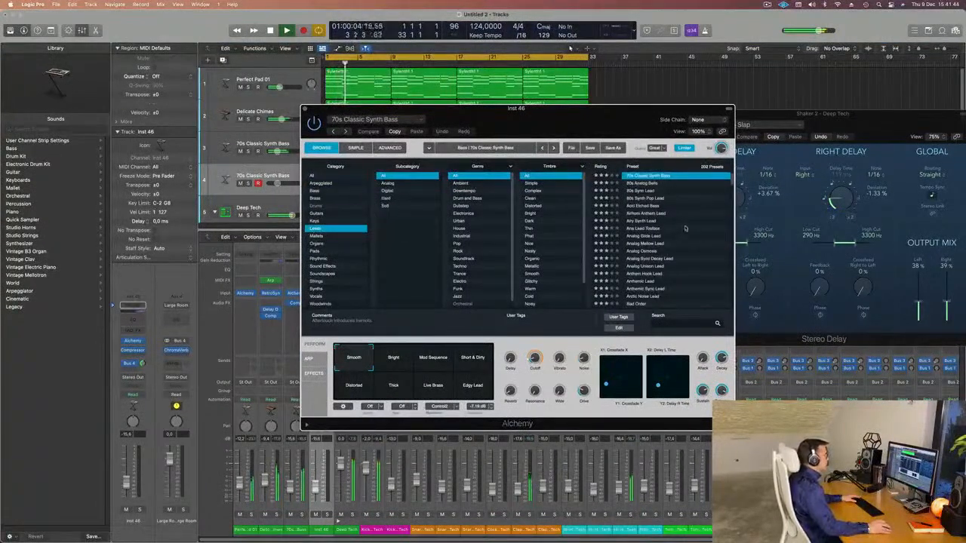
pyautogui.scroll(-5, 687, 237)
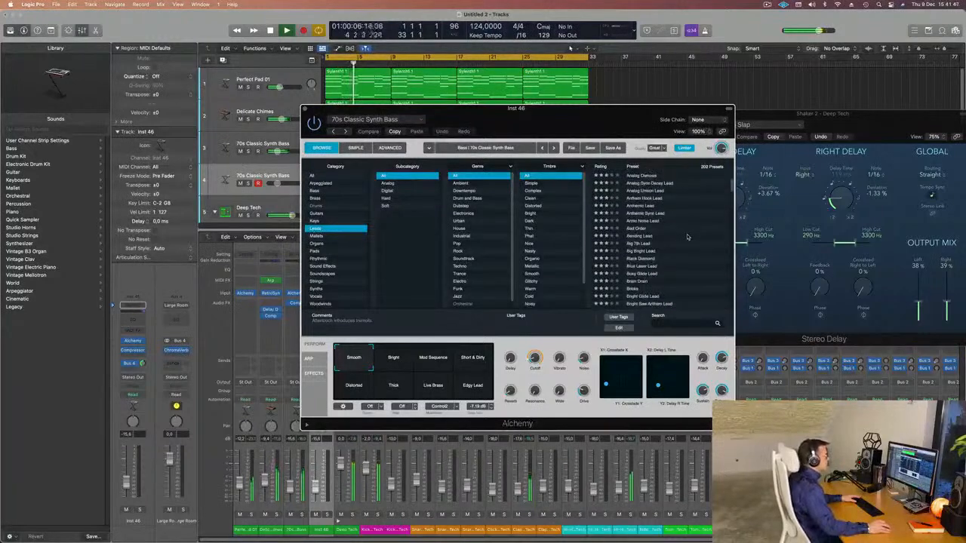
pyautogui.click(646, 221)
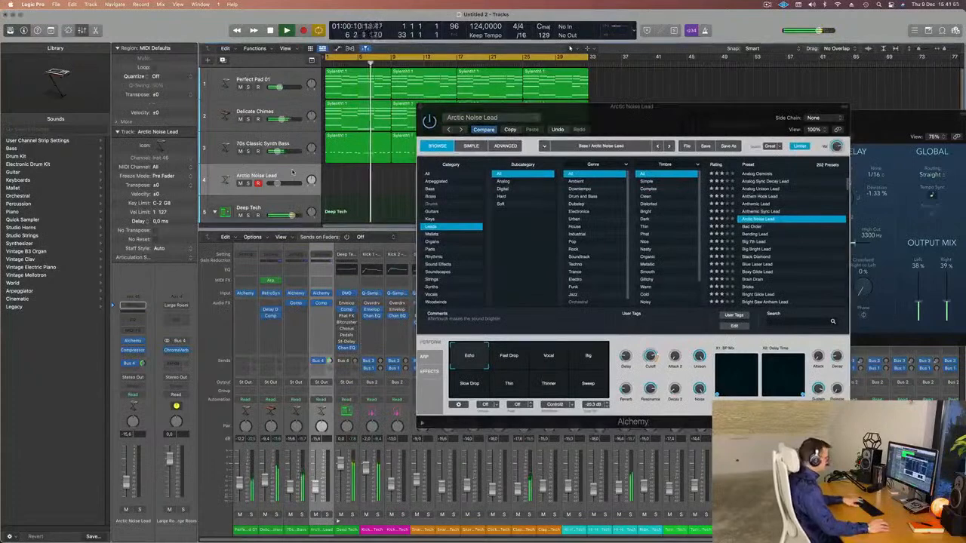
# Open Musical Typing, move it clear of the preset list and raise its octave to C2.
pyautogui.press('super+k')
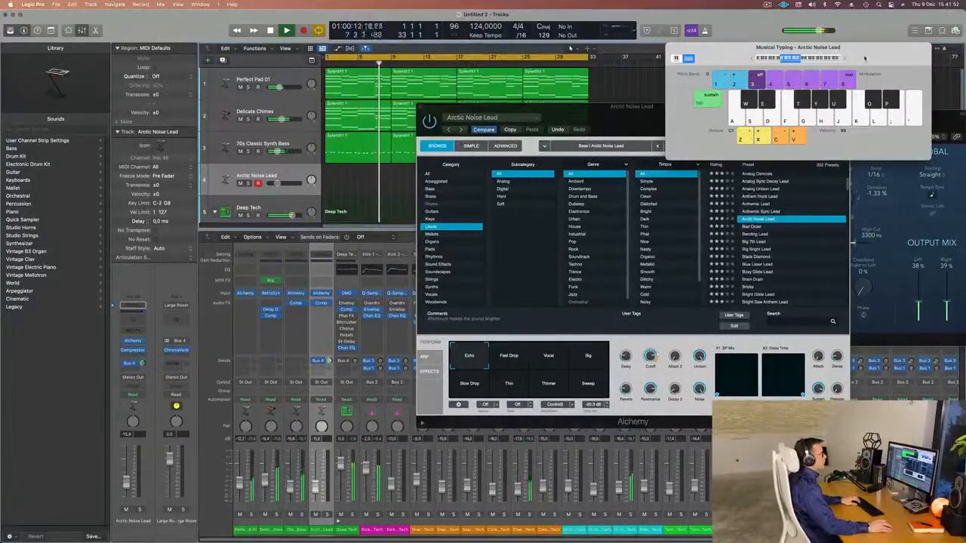
pyautogui.moveTo(846, 59); pyautogui.dragTo(788, 78)
pyautogui.press('x')
# Audition the Arctic Noise Lead sound by playing single melody notes over the running arrangement.
pyautogui.press('g')
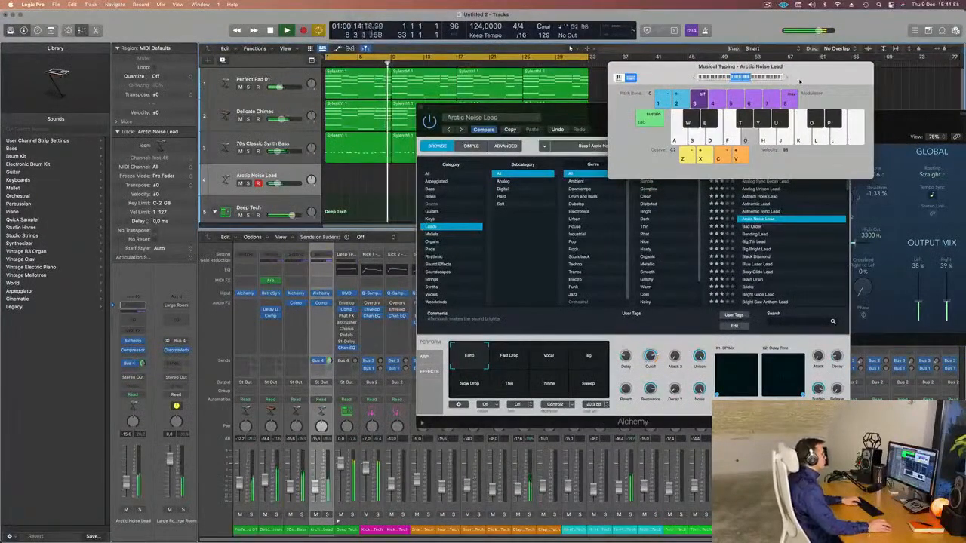
pyautogui.press('f')
pyautogui.press('h')
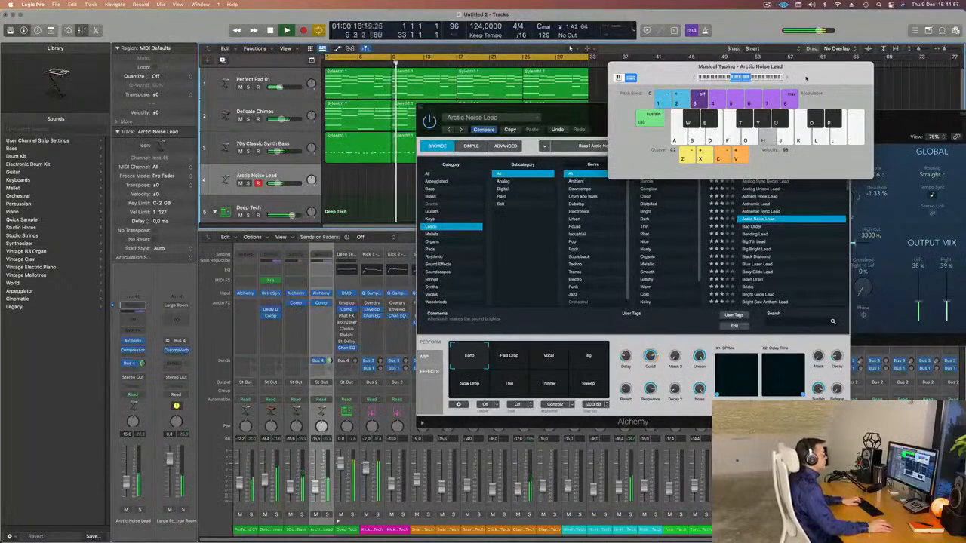
pyautogui.press('j')
pyautogui.press('k')
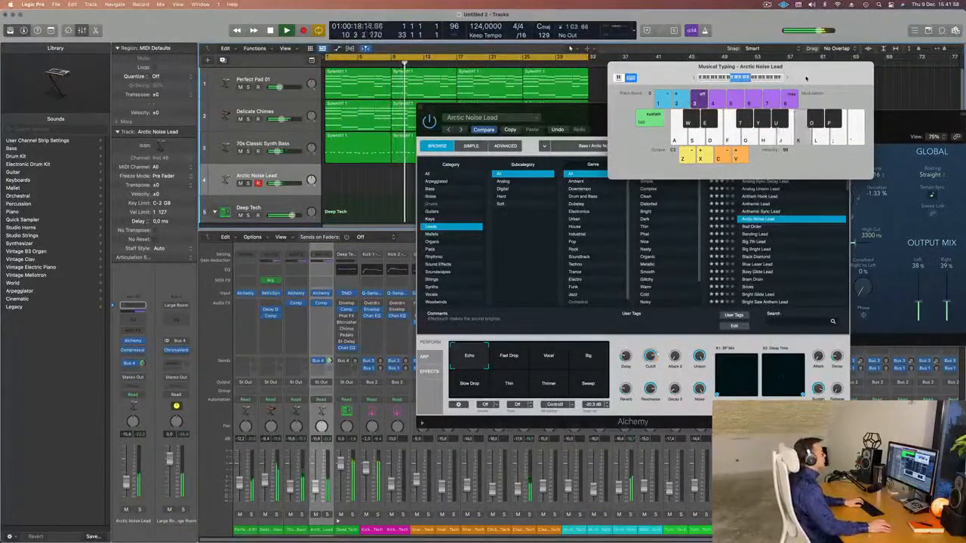
pyautogui.press('l')
pyautogui.press(';')
pyautogui.press('l')
pyautogui.press(';')
pyautogui.press(';')
pyautogui.press(';')
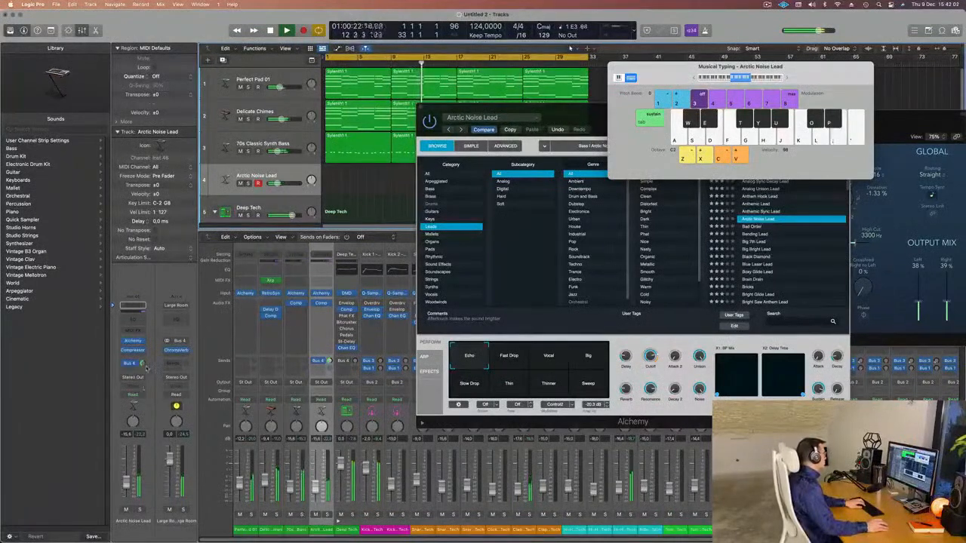
pyautogui.press('j')
pyautogui.press('k')
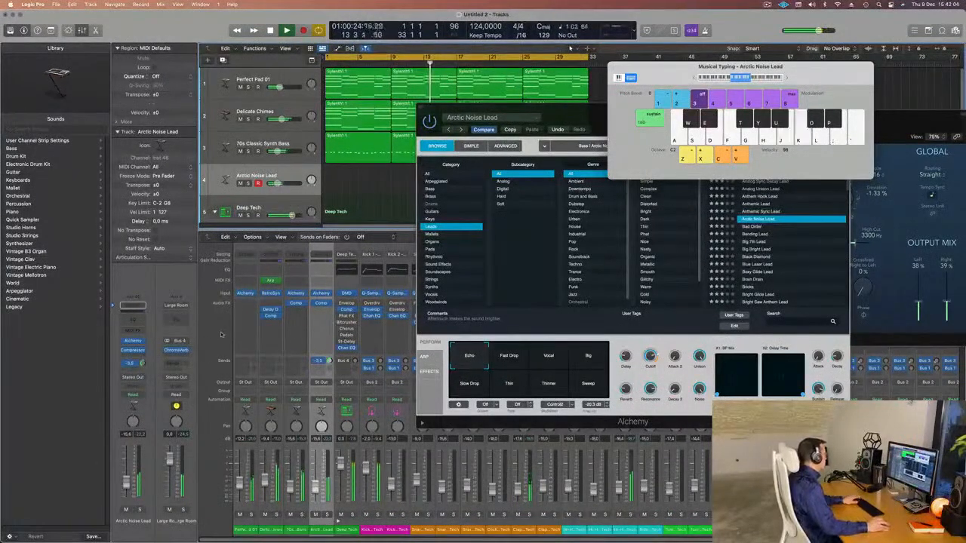
# Add a second send to Bus 8 on the Arctic Noise Lead track and insert a SilverVerb on its aux channel.
pyautogui.click(134, 369)
pyautogui.moveTo(132, 381)
pyautogui.click(215, 274)
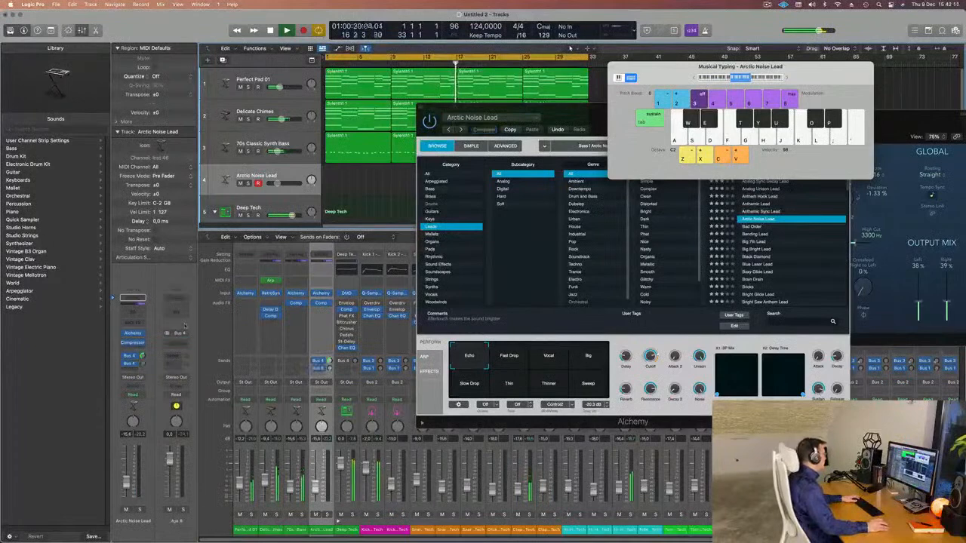
pyautogui.click(176, 343)
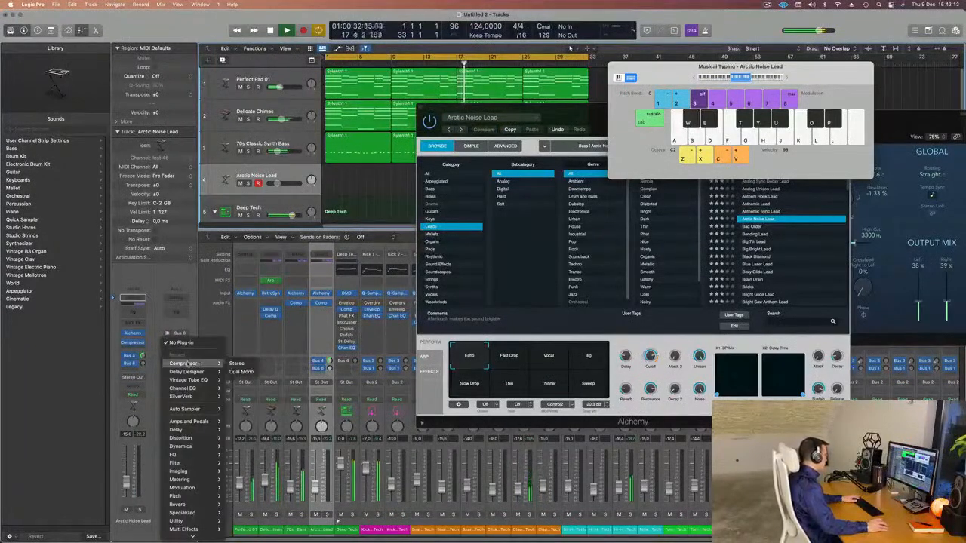
pyautogui.moveTo(185, 498)
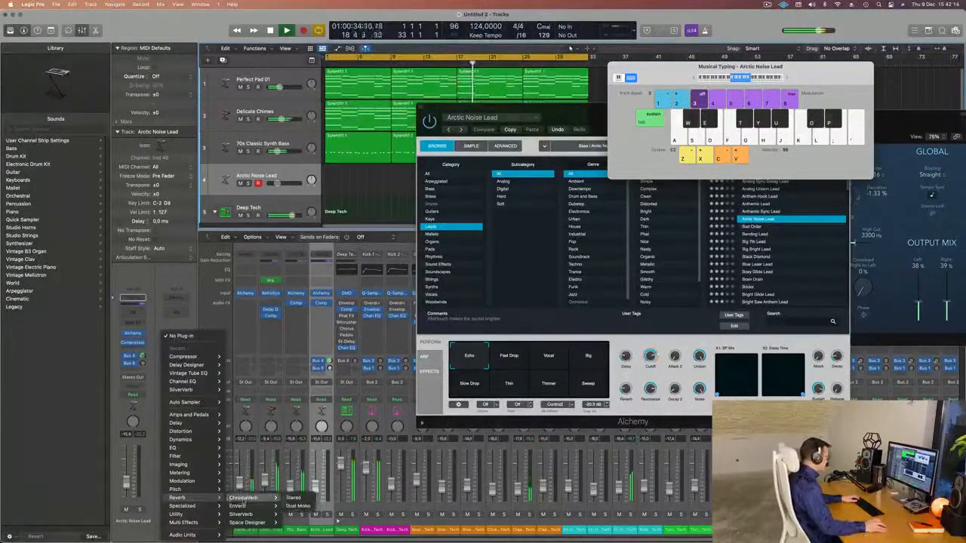
pyautogui.click(242, 514)
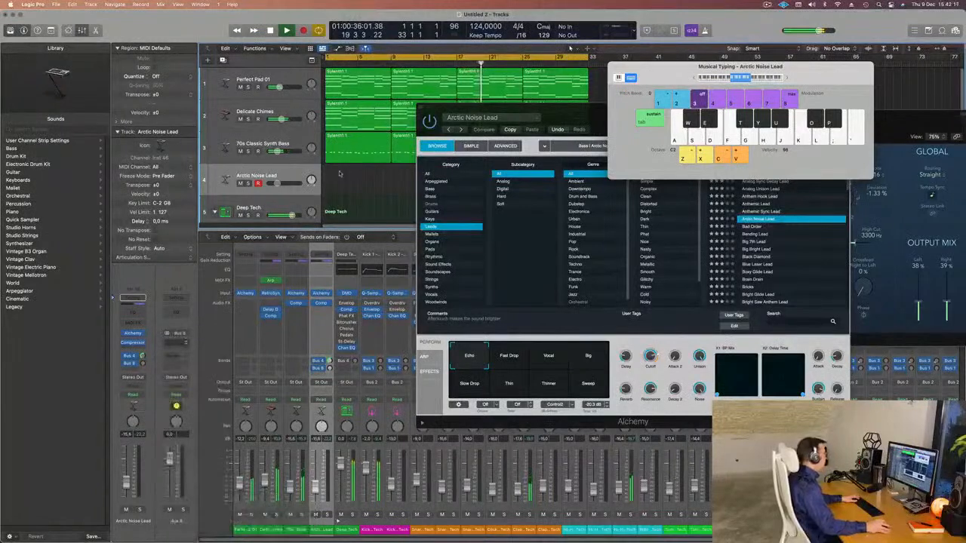
# Load the grandiose preset in the aux channel's SilverVerb and close the plug-in window.
pyautogui.click(378, 124)
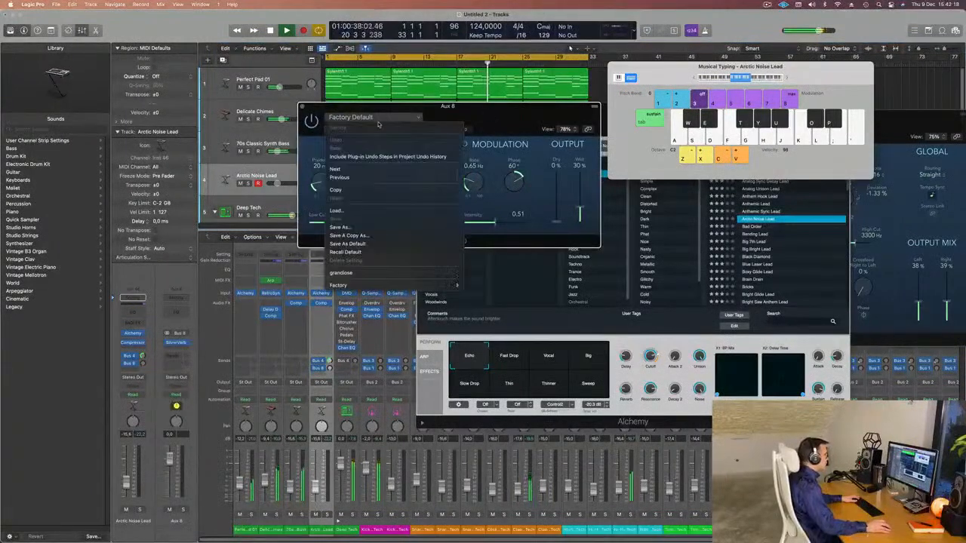
pyautogui.click(369, 271)
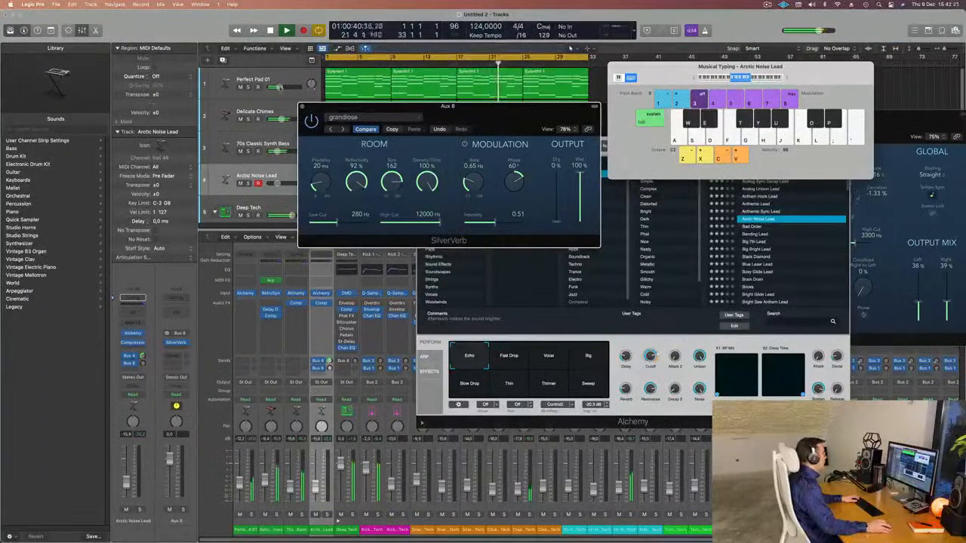
pyautogui.press('super+w')
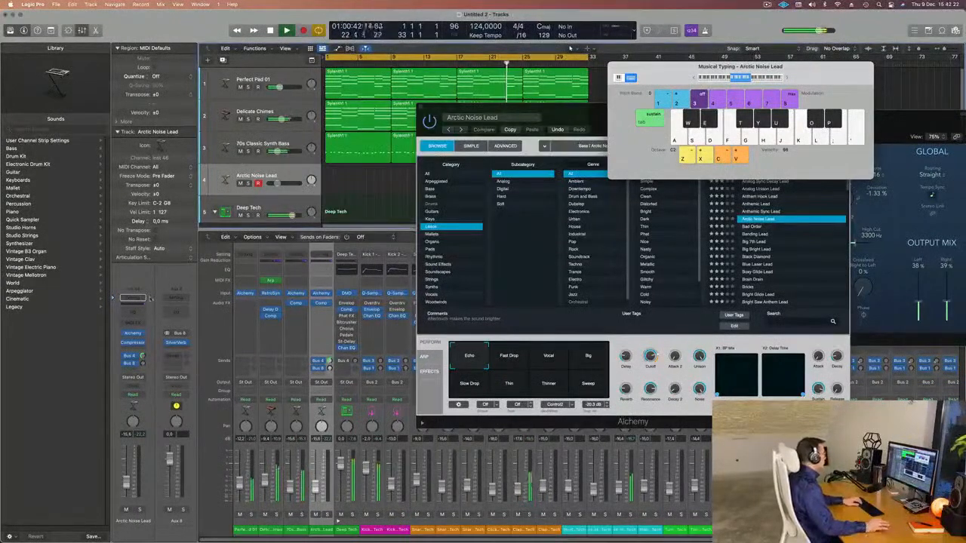
# Play a few notes on Arctic Noise Lead to check the sound with the SilverVerb send.
pyautogui.press('u')
pyautogui.press('g')
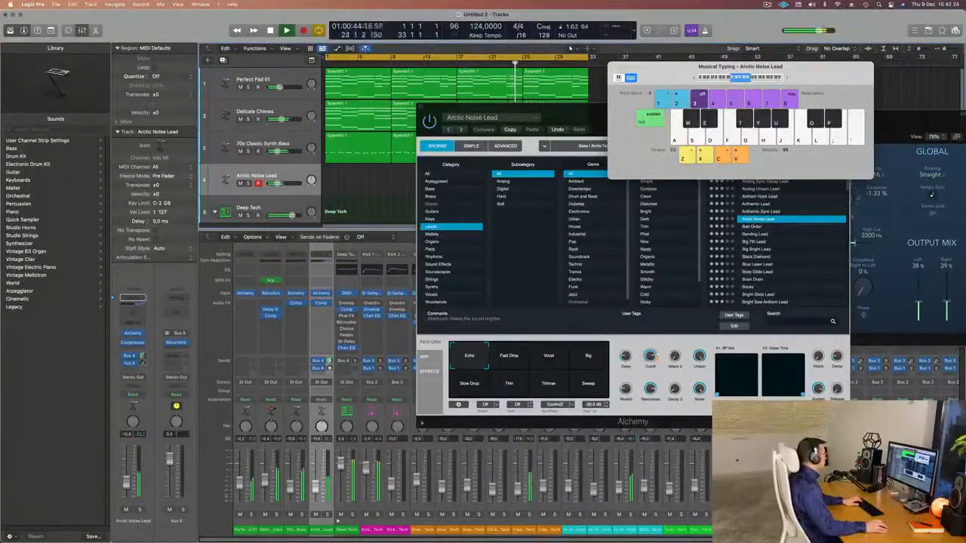
pyautogui.press('g')
pyautogui.press('g')
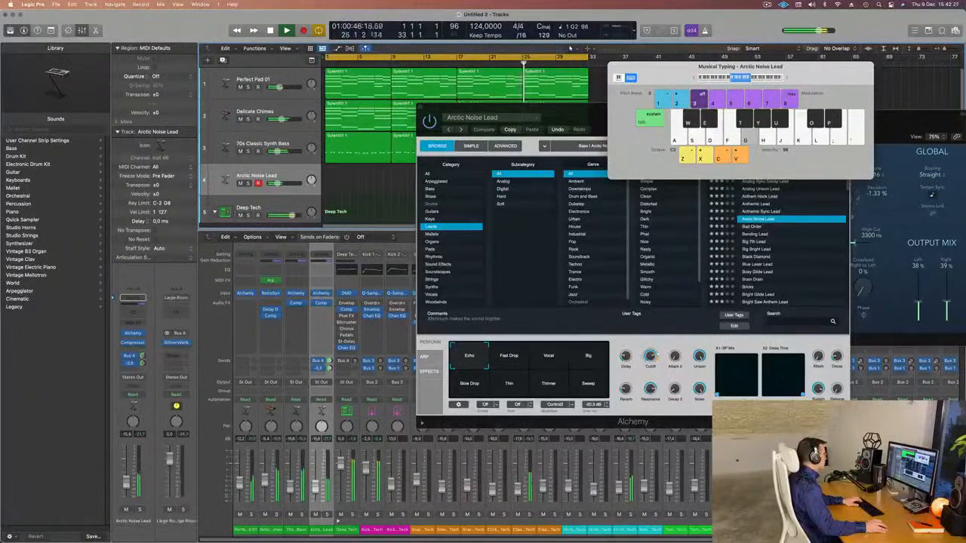
pyautogui.press('g')
pyautogui.press('g')
# Switch the Alchemy lead preset to Anthemic Lead and move the Alchemy window off the Musical Typing keyboard.
pyautogui.moveTo(573, 109); pyautogui.dragTo(495, 123)
pyautogui.click(686, 218)
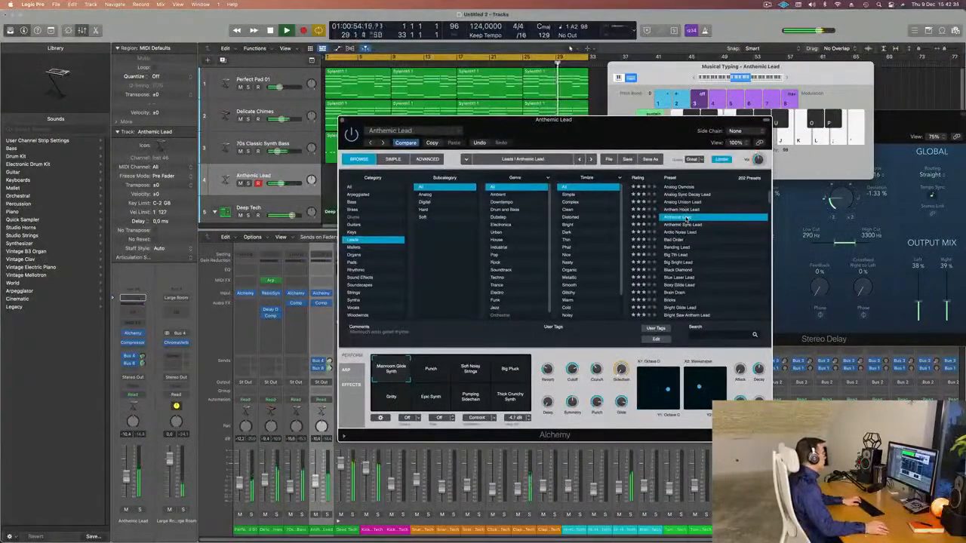
pyautogui.moveTo(612, 127); pyautogui.dragTo(678, 154)
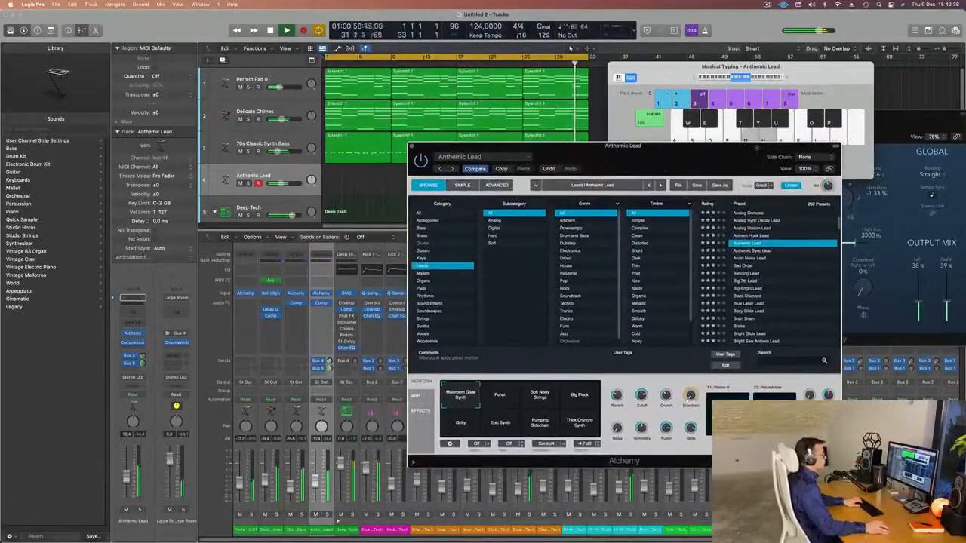
# Audition the Anthemic Lead sound by playing a repeated-note melody over the running arrangement.
pyautogui.press('g')
pyautogui.press('h')
pyautogui.press(';')
pyautogui.press('l')
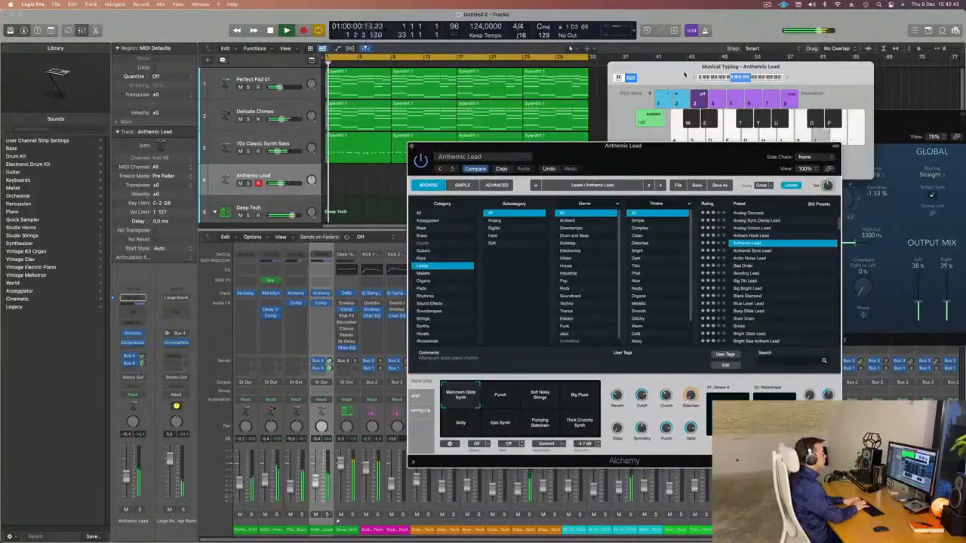
pyautogui.press('d')
pyautogui.press('d')
pyautogui.press('d')
pyautogui.press('d')
pyautogui.press('f')
pyautogui.press('d')
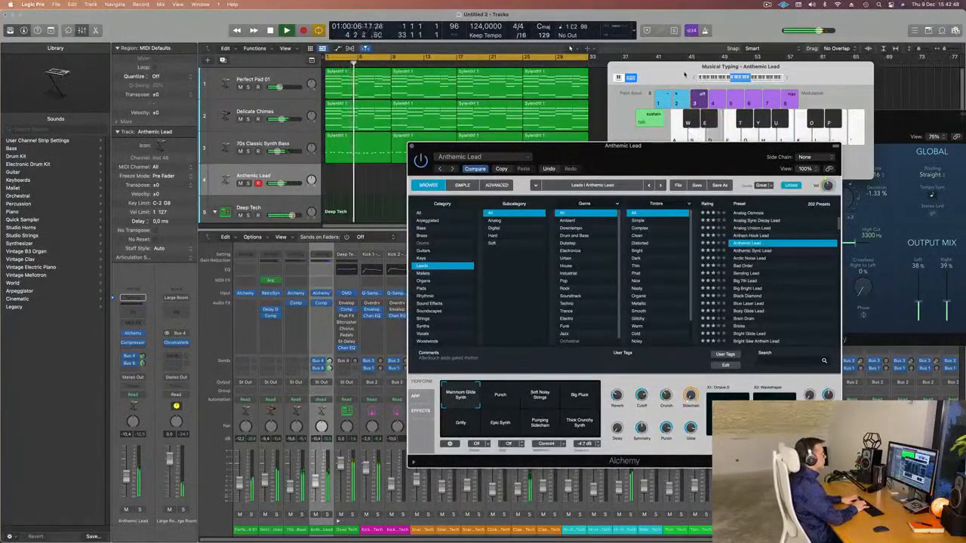
pyautogui.press('d')
pyautogui.press('d')
# Raise the Anthemic Lead track volume to about -6.0 dB and switch Alchemy to the Punch performance snapshot.
pyautogui.moveTo(666, 154); pyautogui.dragTo(680, 113)
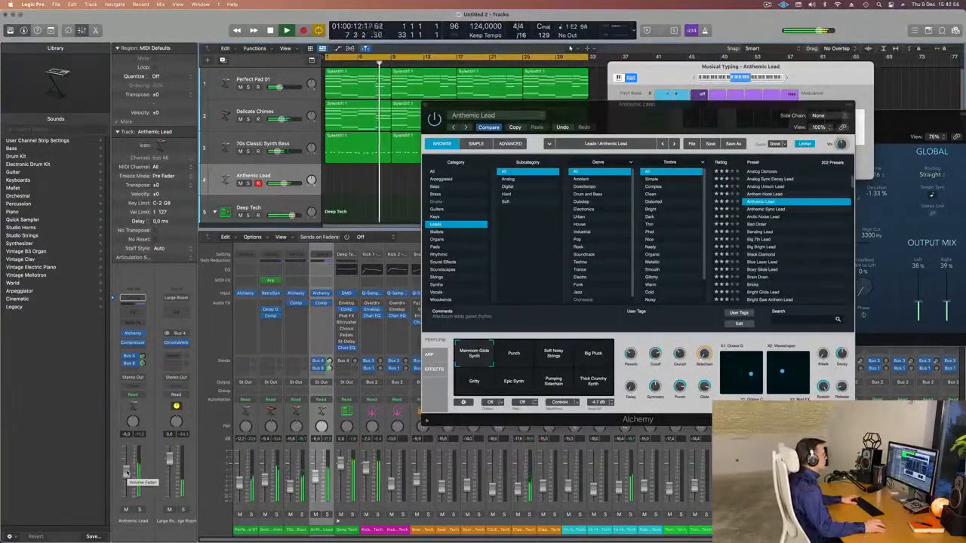
pyautogui.click(517, 358)
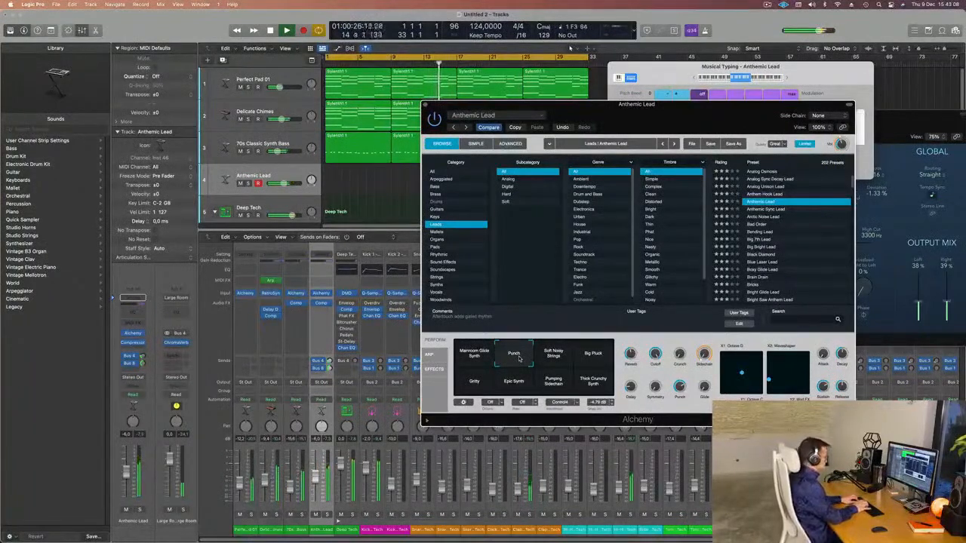
# Try out the Alchemy lead presets Bad Order, Black Diamond, Blue Laser Lead and Bricks.
pyautogui.click(759, 225)
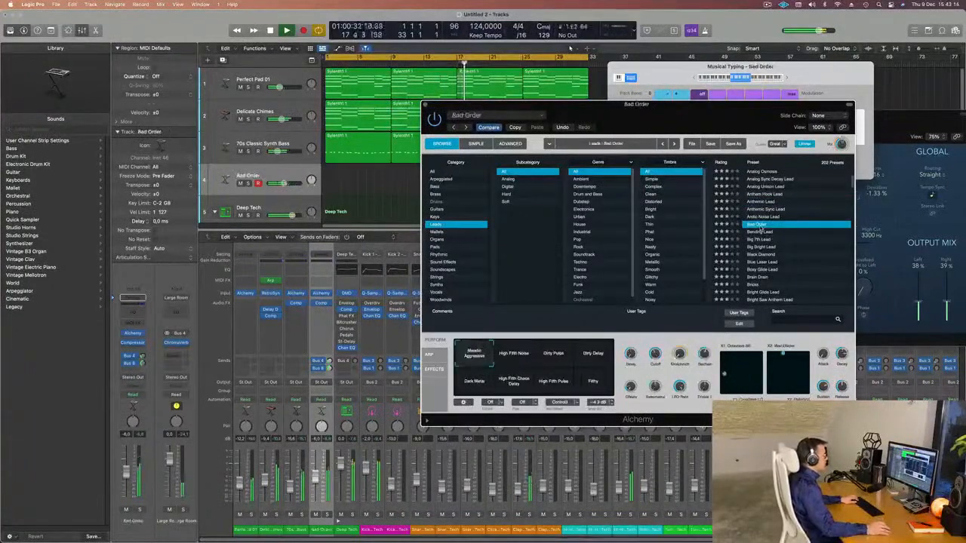
pyautogui.scroll(-1, 766, 241)
pyautogui.click(764, 234)
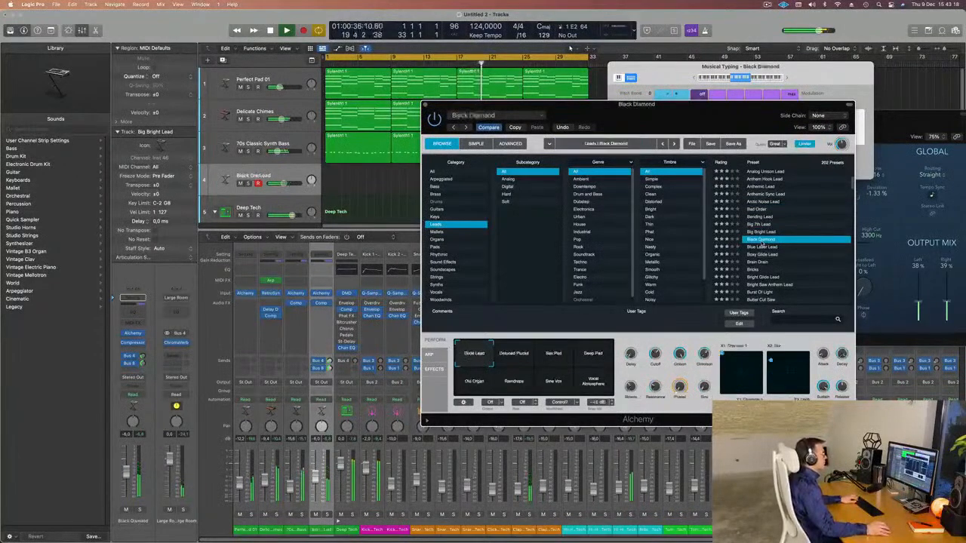
pyautogui.click(782, 246)
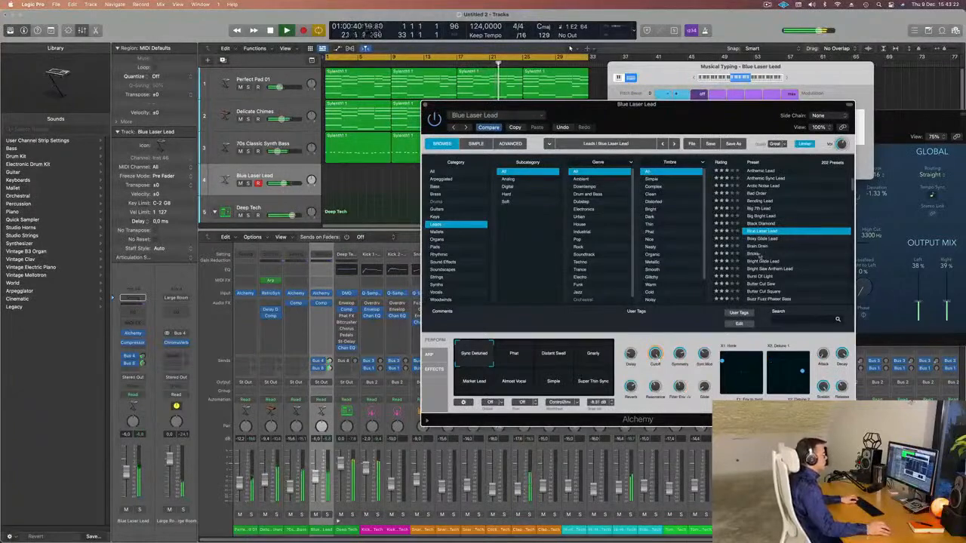
pyautogui.click(756, 254)
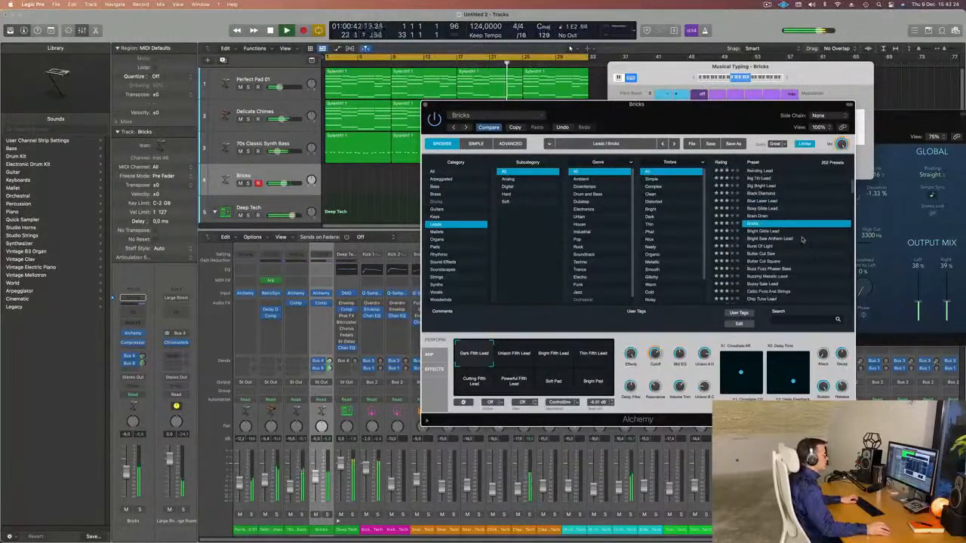
# Load the Burst Of Light preset in Alchemy and raise the track volume to about -1.6 dB.
pyautogui.click(758, 247)
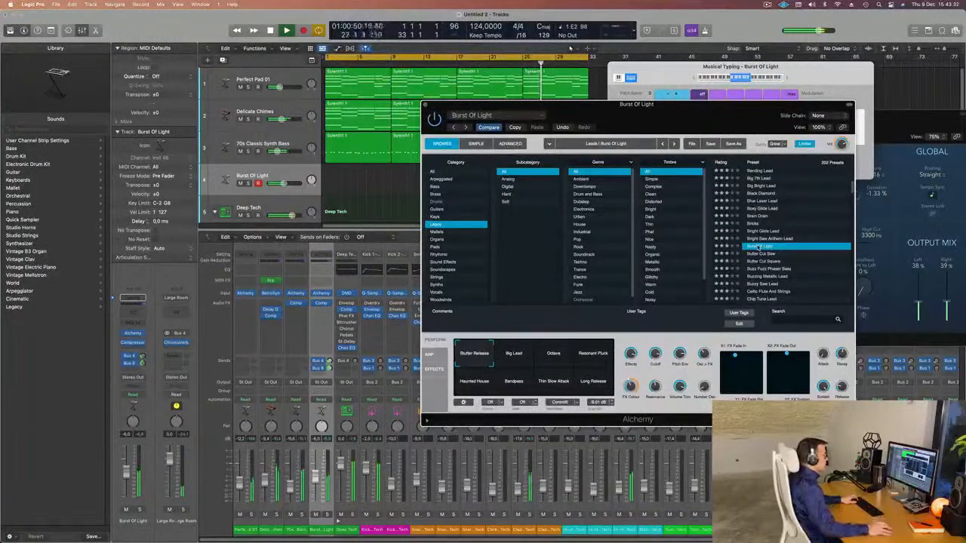
pyautogui.scroll(-2, 788, 267)
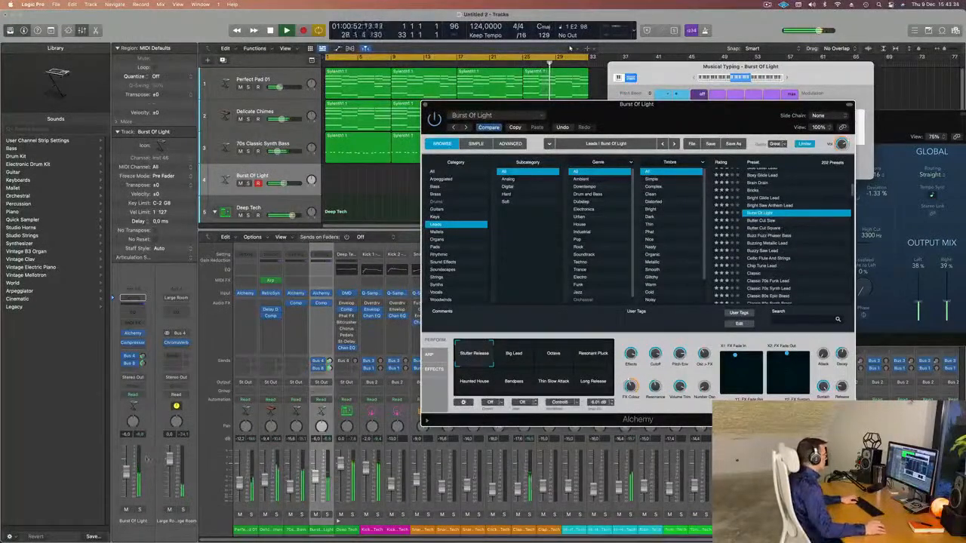
pyautogui.click(126, 462)
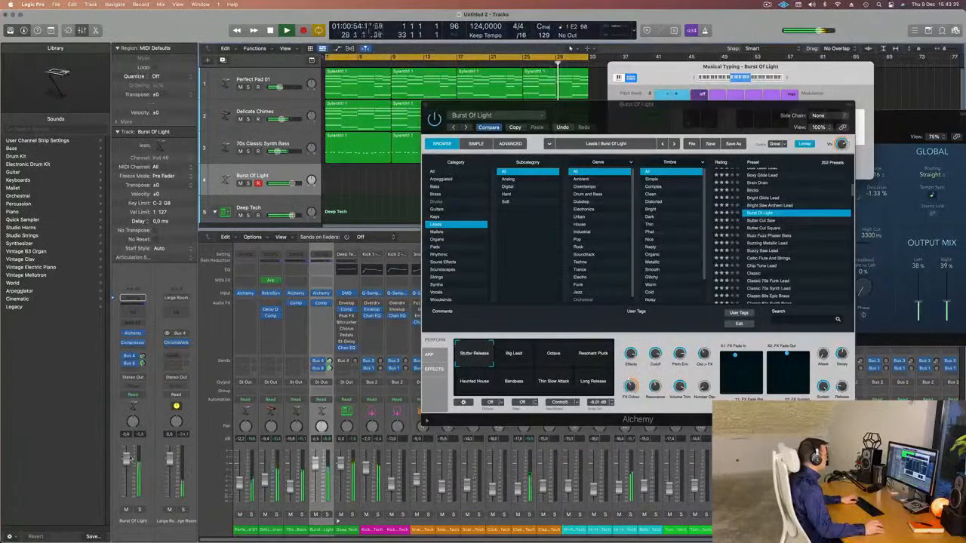
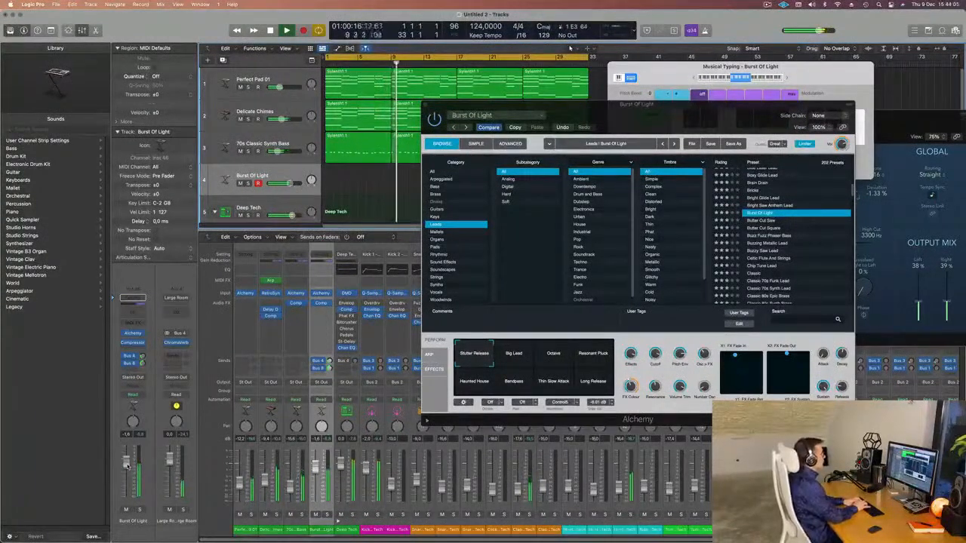
# Record a lead part on the Burst Of Light track from about bar 11 to bar 21, and clear the Alchemy window off the arrangement.
pyautogui.press('r')
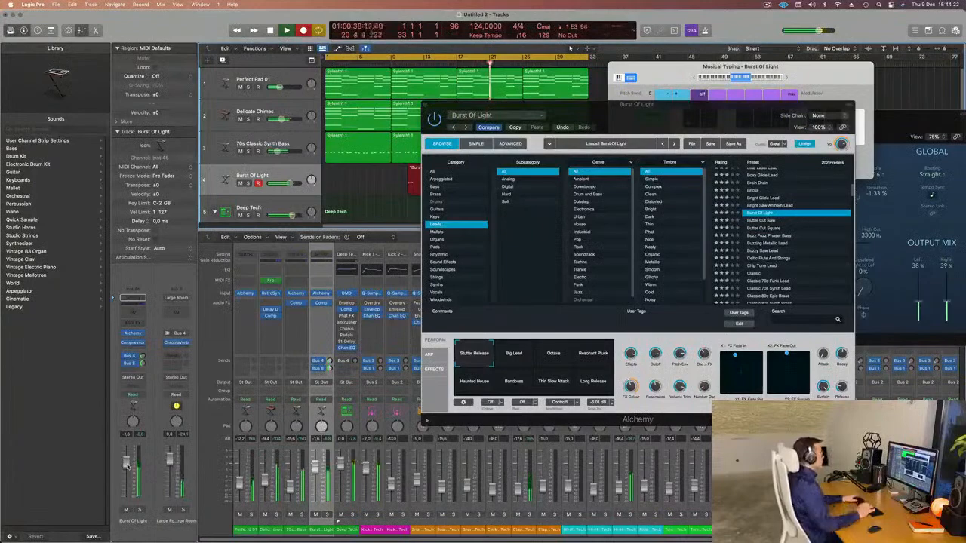
pyautogui.press('space')
pyautogui.moveTo(607, 119); pyautogui.dragTo(947, 106)
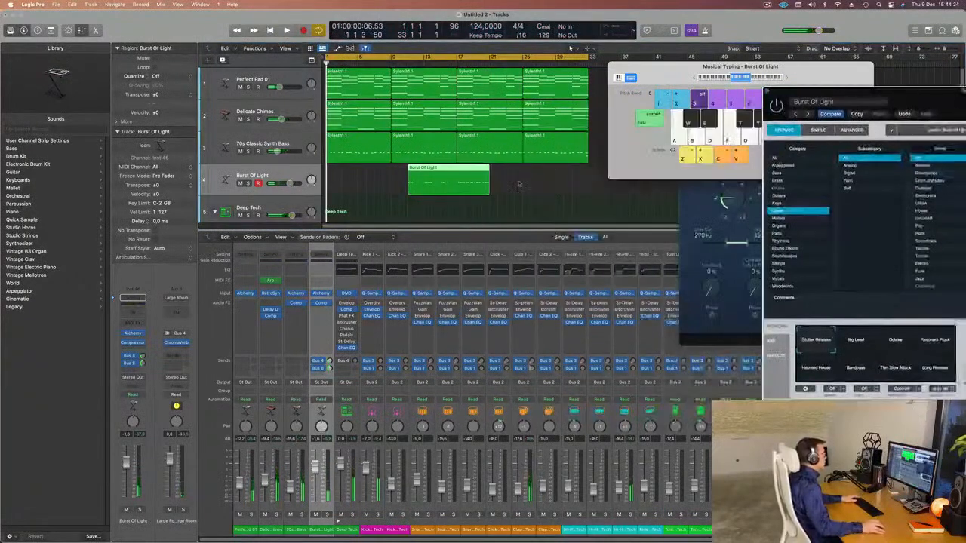
# Delete the part of the recorded Burst Of Light region before bar 17 and move the remaining four bars to bar 1.
pyautogui.click(444, 172)
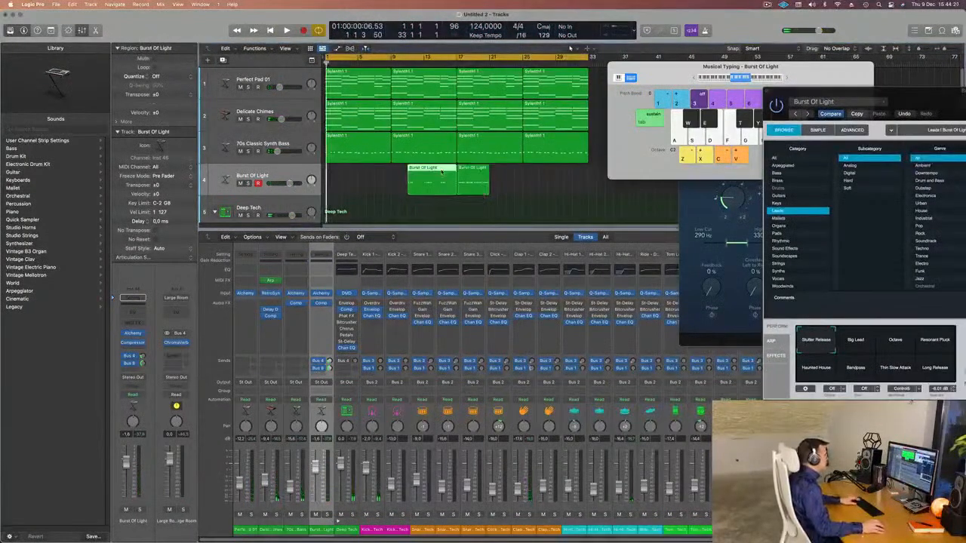
pyautogui.press('Delete')
pyautogui.moveTo(476, 174); pyautogui.dragTo(346, 175)
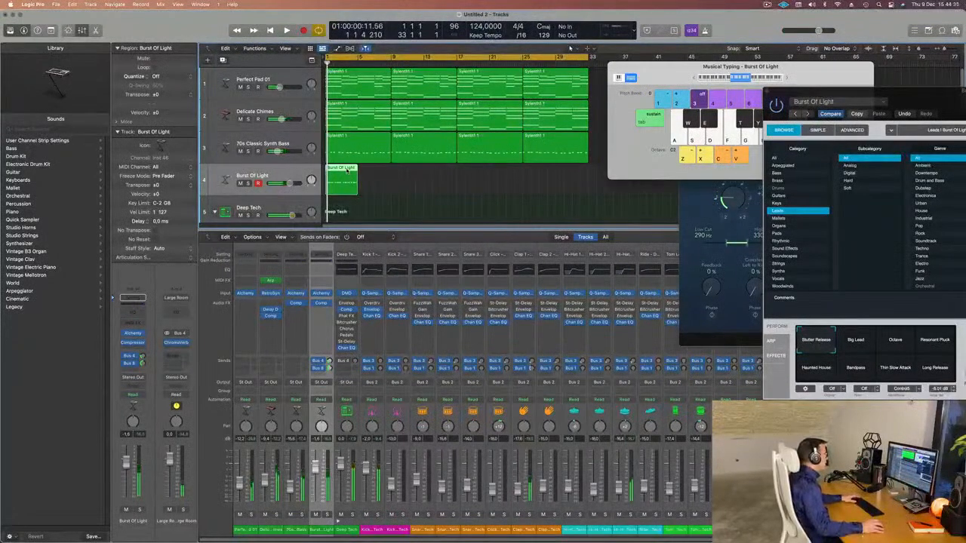
# Review the Burst Of Light region's notes in the Piano Roll during playback and trim the region to its first two bars.
pyautogui.doubleClick(347, 170)
pyautogui.press('space')
pyautogui.press('super+Right')
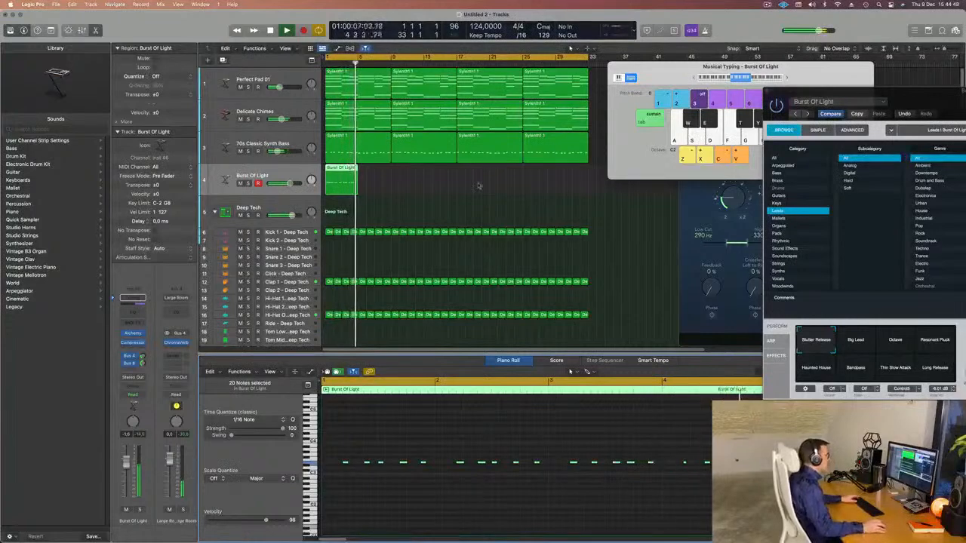
pyautogui.click(342, 167)
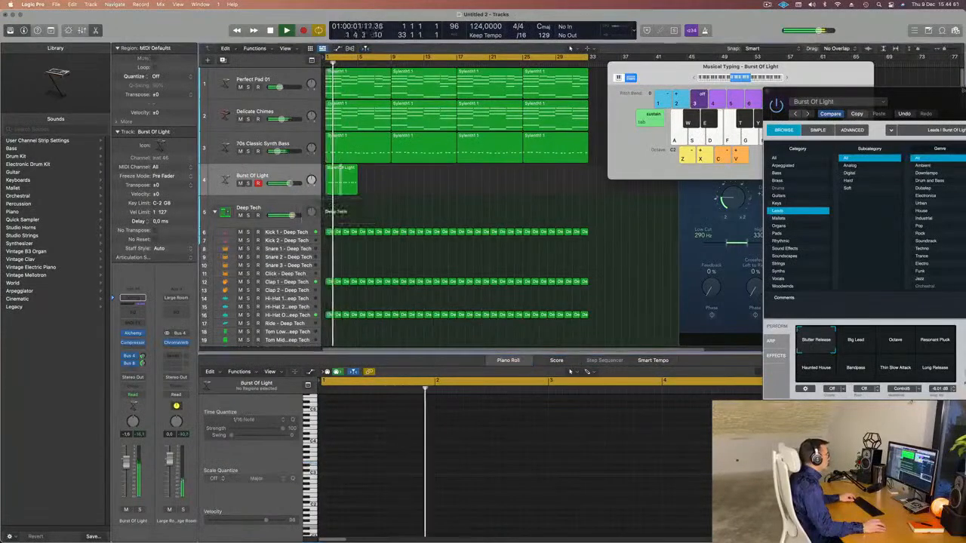
pyautogui.click(335, 179)
pyautogui.moveTo(917, 101); pyautogui.dragTo(653, 96)
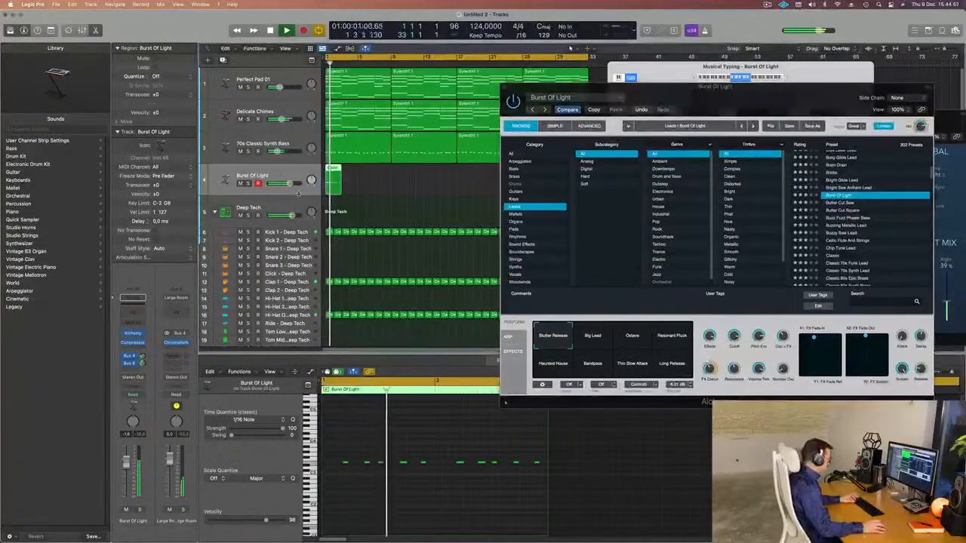
# Repeat the two-bar Burst Of Light region back to back along its track to fill the arrangement up to bar 33.
pyautogui.press('super+r')
pyautogui.press('super+r')
pyautogui.press('super+r')
pyautogui.press('super+r')
pyautogui.press('super+r')
pyautogui.press('super+r')
pyautogui.moveTo(695, 86); pyautogui.dragTo(690, 219)
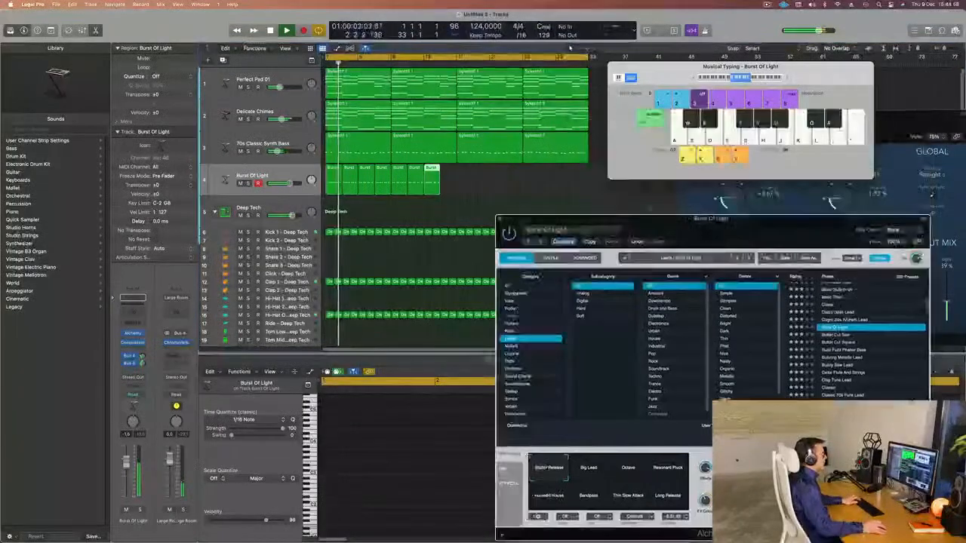
pyautogui.press('super+r')
pyautogui.press('super+r')
pyautogui.press('super+r')
pyautogui.press('super+r')
pyautogui.press('super+r')
pyautogui.press('super+r')
pyautogui.press('super+r')
pyautogui.press('super+r')
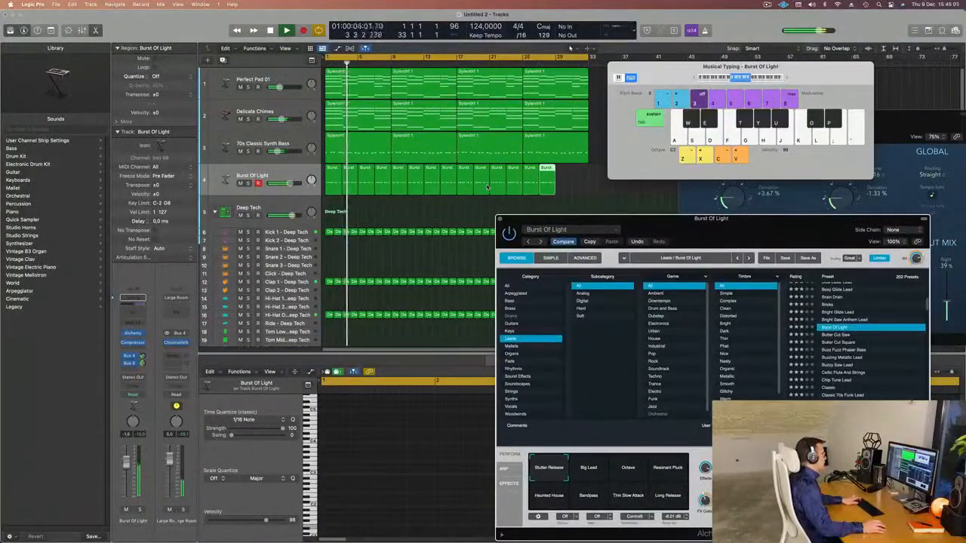
# Copy the current Alchemy settings and audition the Buzz Fuzz Phaser Bass, Buzzy Saw Lead and Celtic Flute And Strings presets.
pyautogui.moveTo(675, 226); pyautogui.dragTo(513, 124)
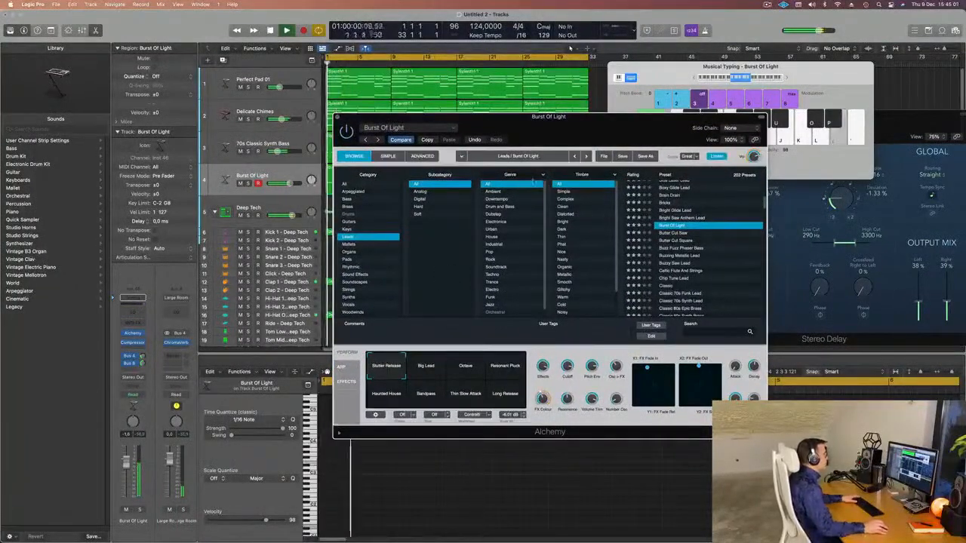
pyautogui.click(427, 140)
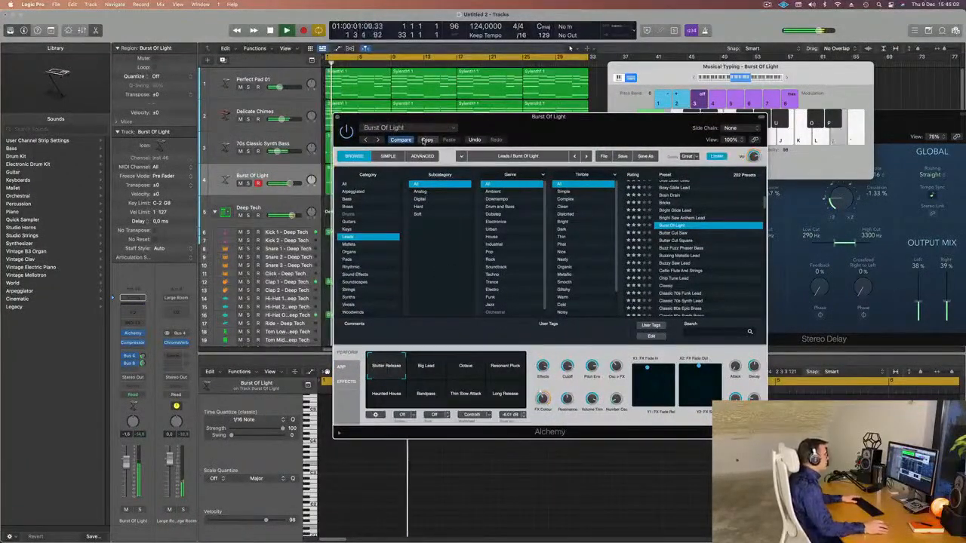
pyautogui.click(681, 248)
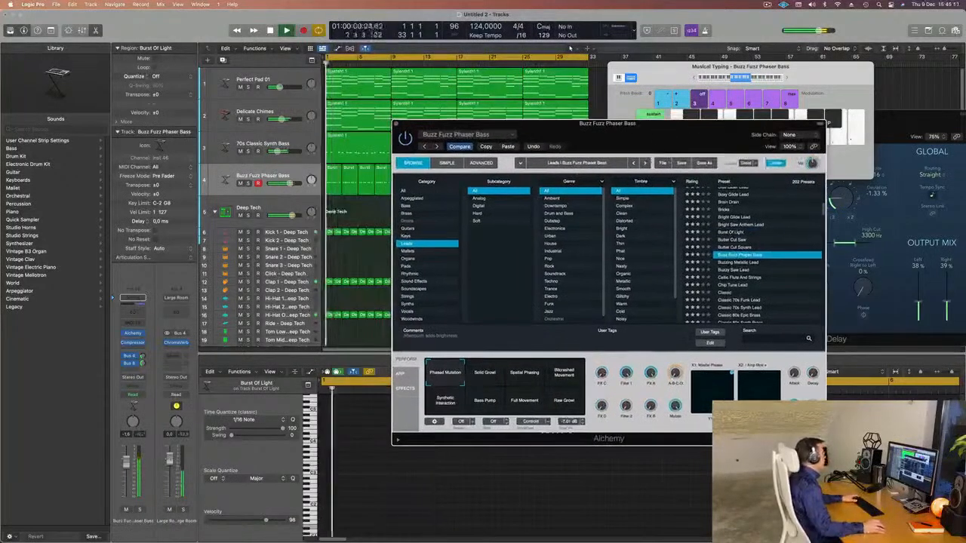
pyautogui.click(745, 270)
pyautogui.press('Down')
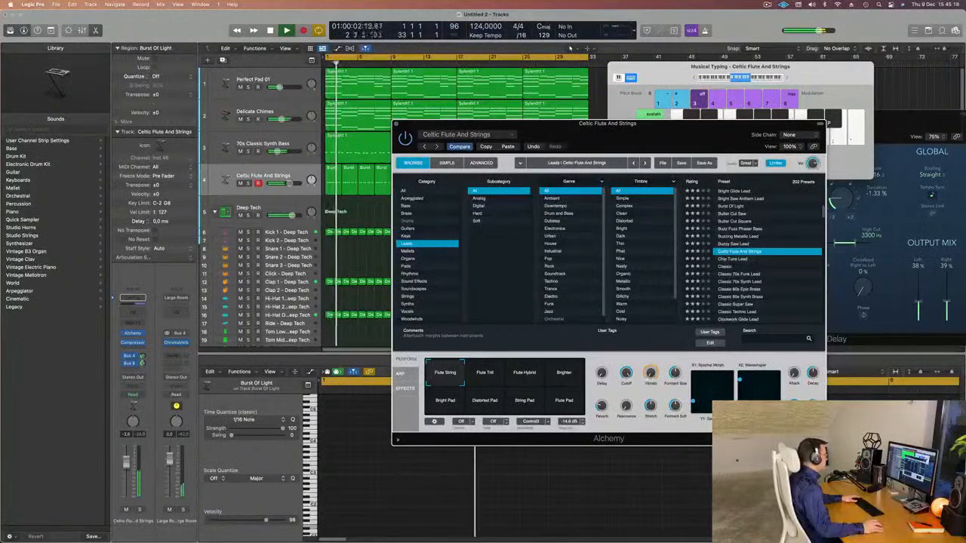
# Audition the Chip Tune Lead, Classic 80s Epic Brass and Classic Super Saw presets on the lead track.
pyautogui.click(732, 260)
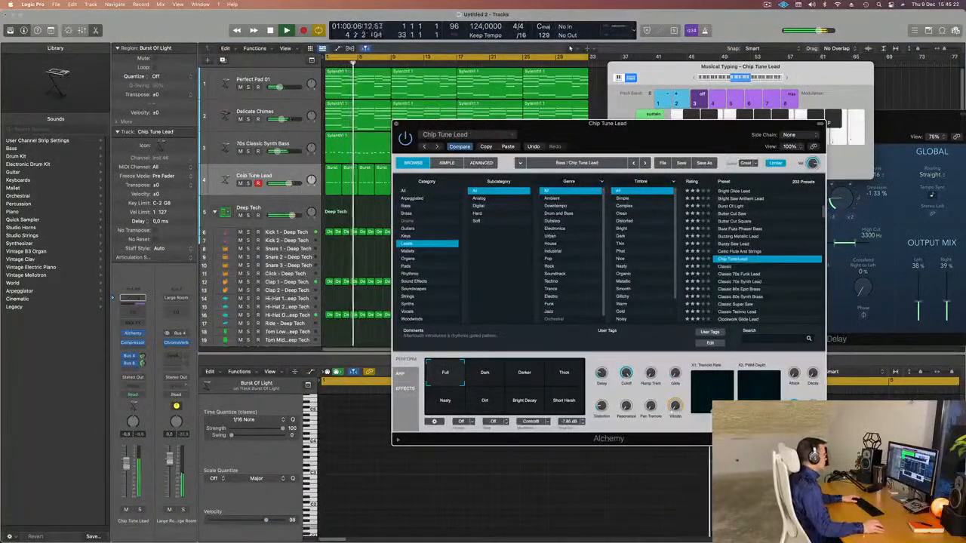
pyautogui.press('Down')
pyautogui.press('Down')
pyautogui.press('Down')
pyautogui.press('Down')
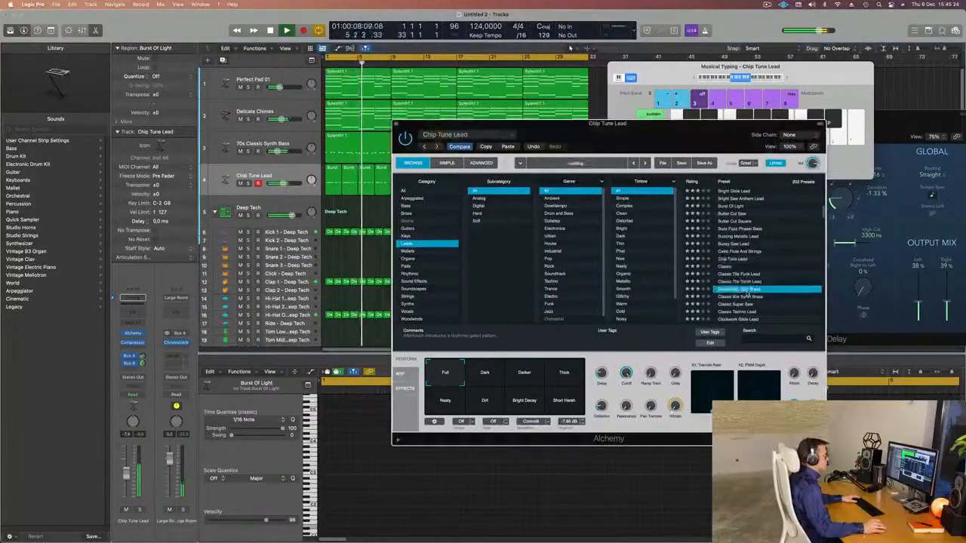
pyautogui.scroll(-1, 743, 288)
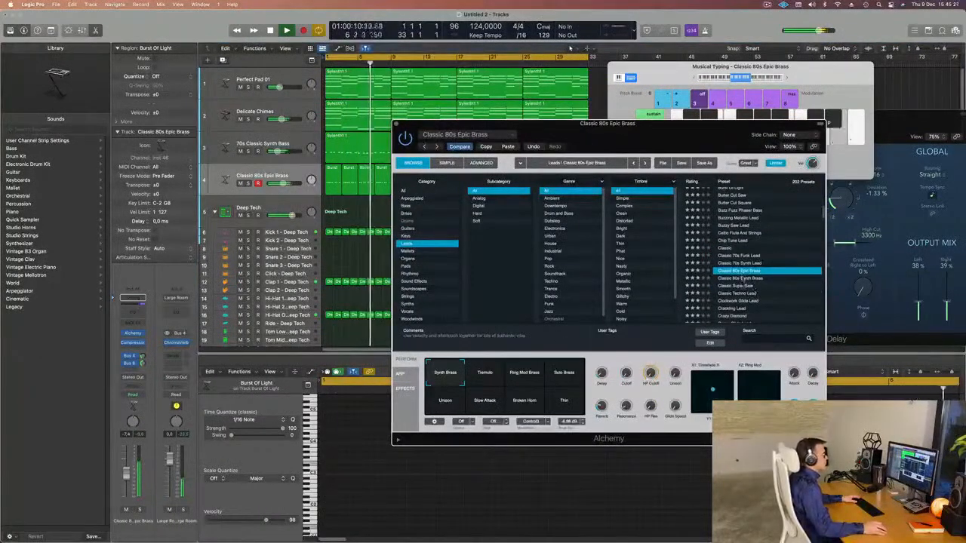
pyautogui.click(739, 286)
pyautogui.scroll(-1, 743, 280)
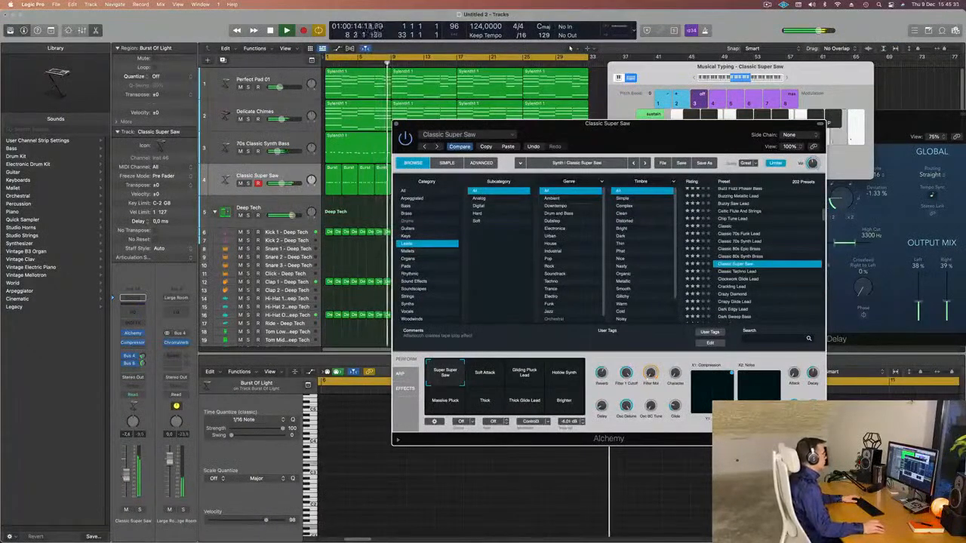
# Audition the Clockwork Glide Lead, Dark Edgy Lead and Digiwave Lead presets on the lead track.
pyautogui.click(730, 280)
pyautogui.moveTo(635, 152); pyautogui.dragTo(580, 102)
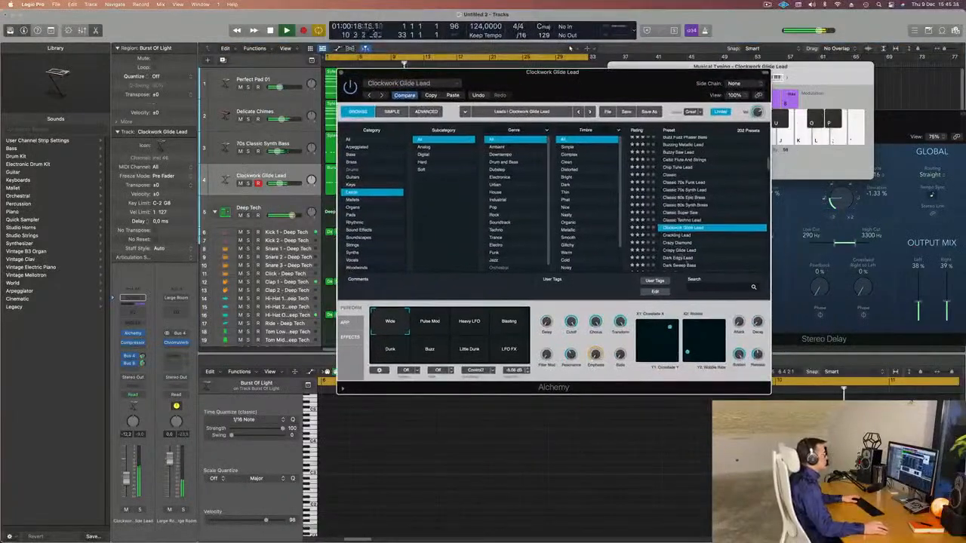
pyautogui.click(682, 258)
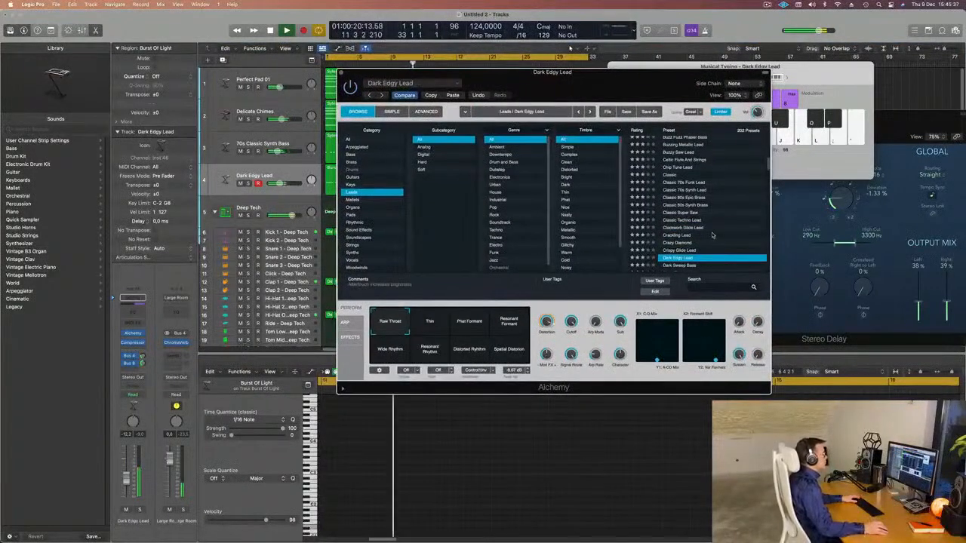
pyautogui.press('Down')
pyautogui.press('Down')
pyautogui.press('Down')
pyautogui.scroll(-2, 713, 195)
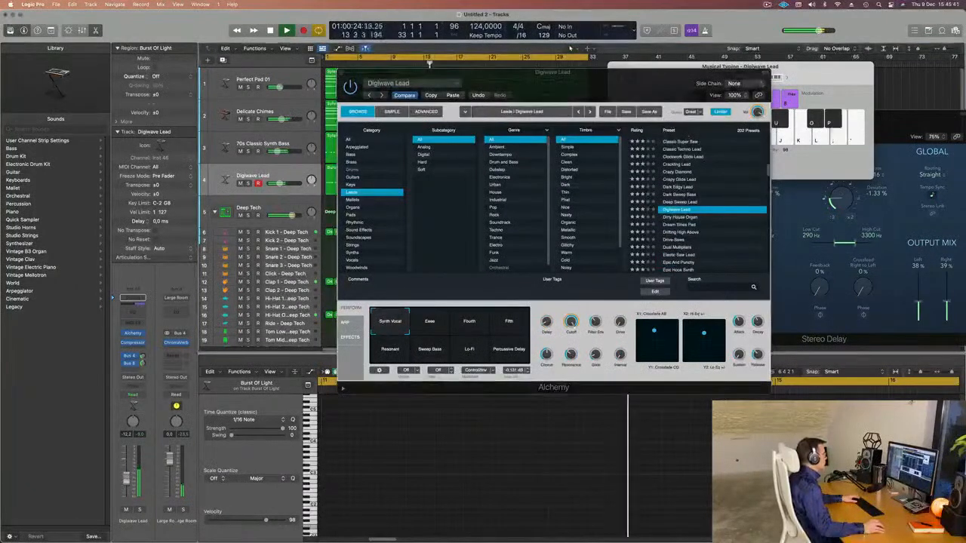
# Check the Digiwave Lead in solo and audition the presets from Dirty House Organ through Drifting High Above to Dual Multipliers.
pyautogui.press('s')
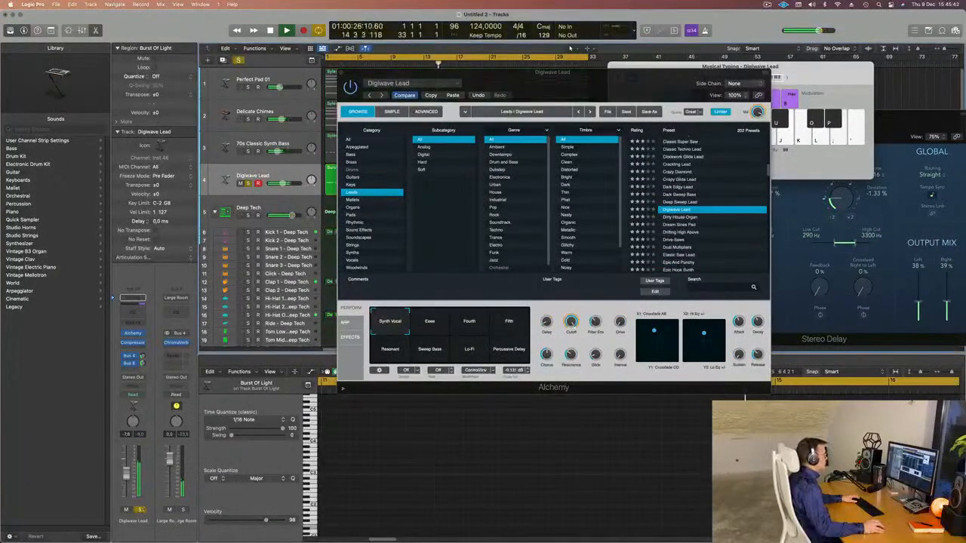
pyautogui.scroll(-1, 713, 204)
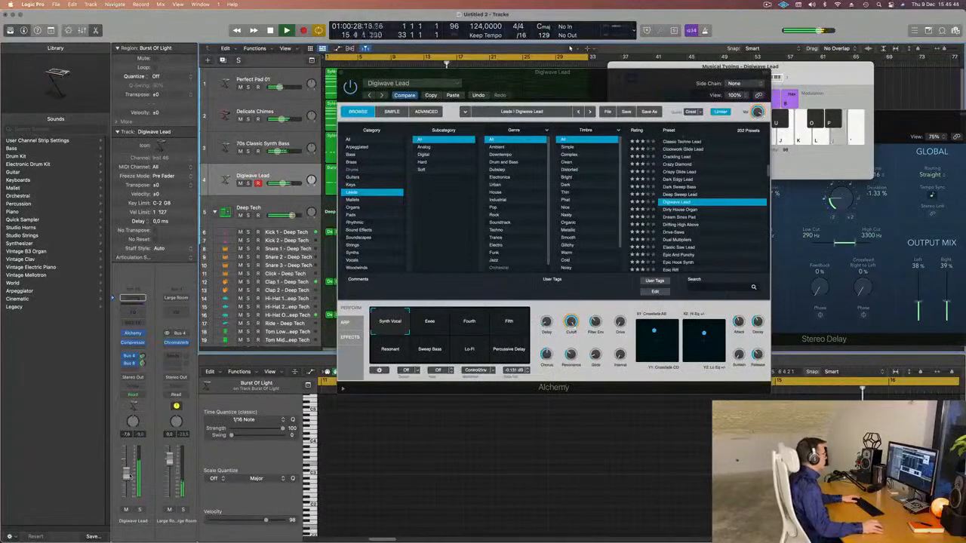
pyautogui.click(683, 210)
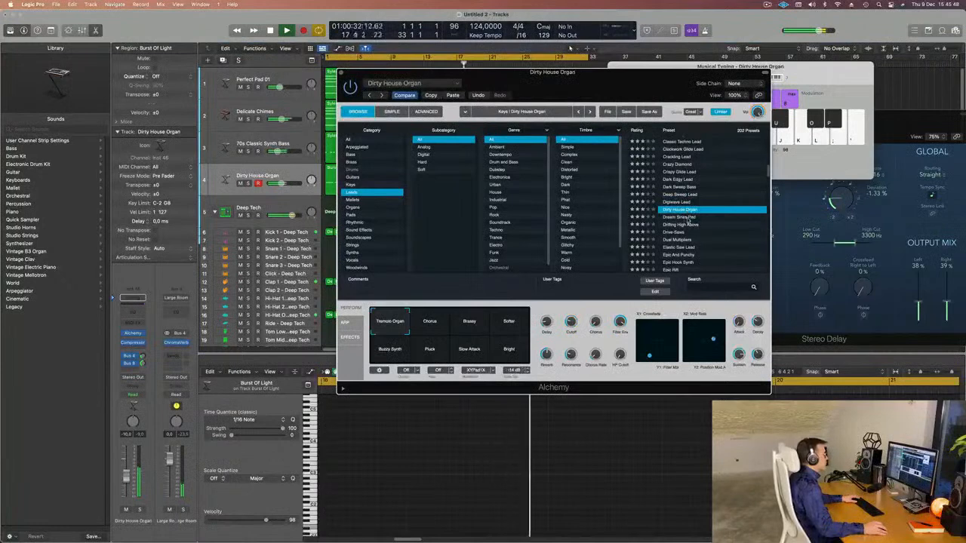
pyautogui.click(684, 217)
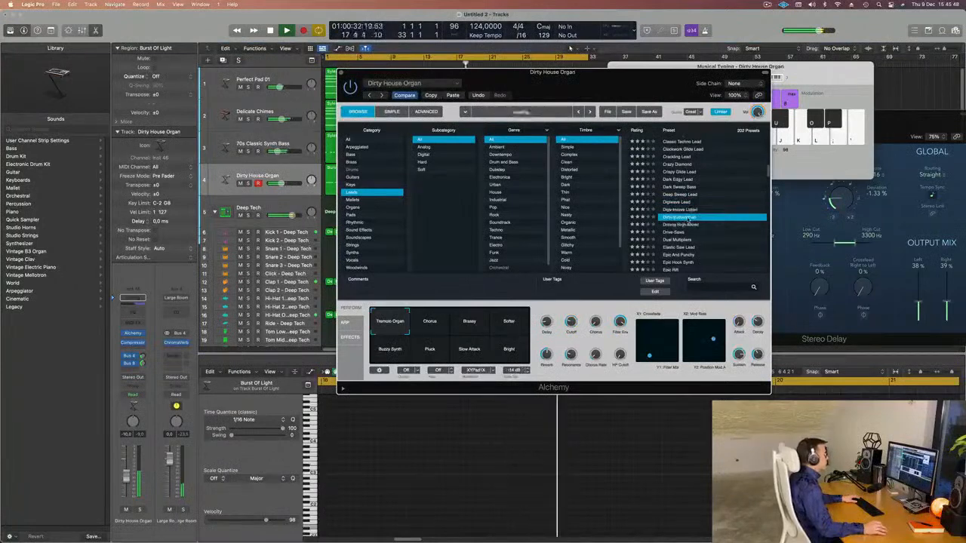
pyautogui.click(682, 225)
pyautogui.click(677, 232)
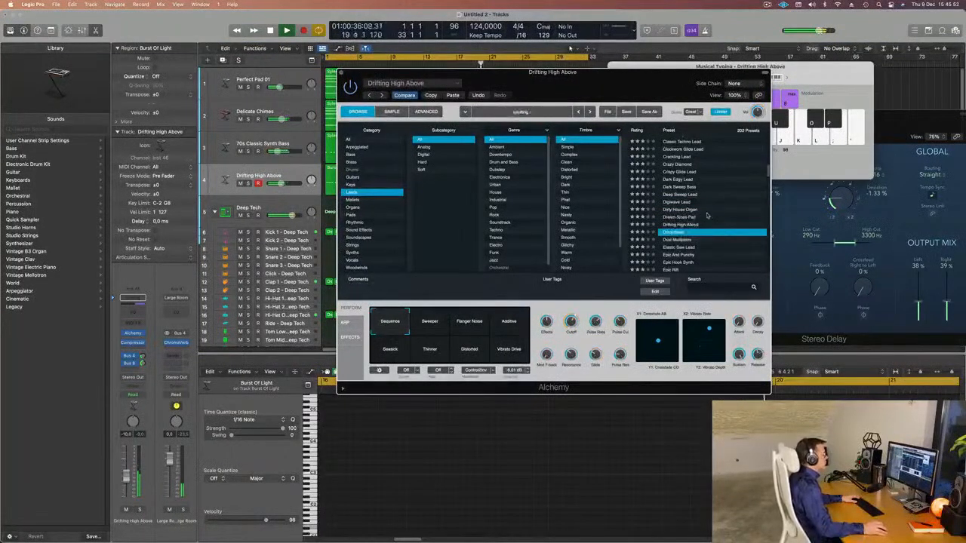
pyautogui.click(679, 225)
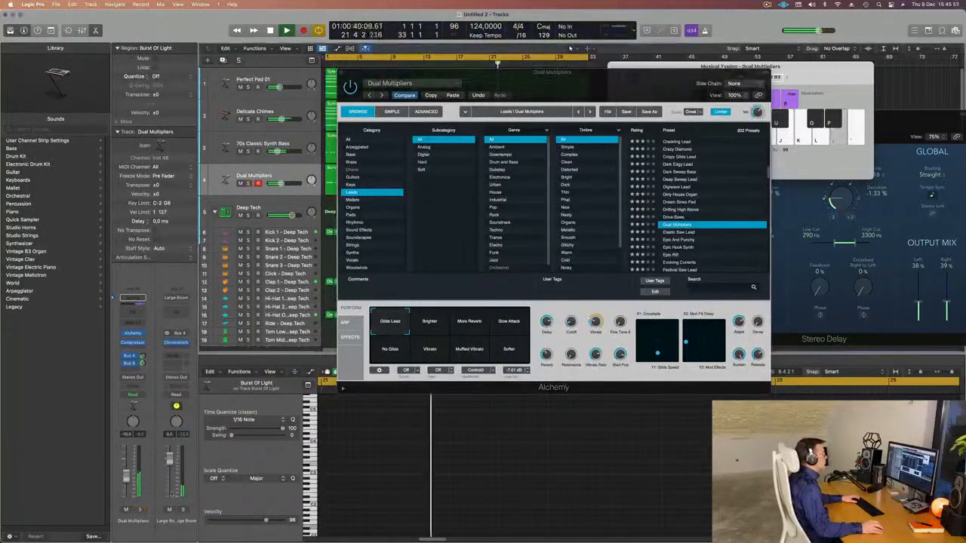
# Audition the Elastic Saw Lead, Epic And Punchy and Epic Hook Synth presets on the lead track.
pyautogui.click(668, 233)
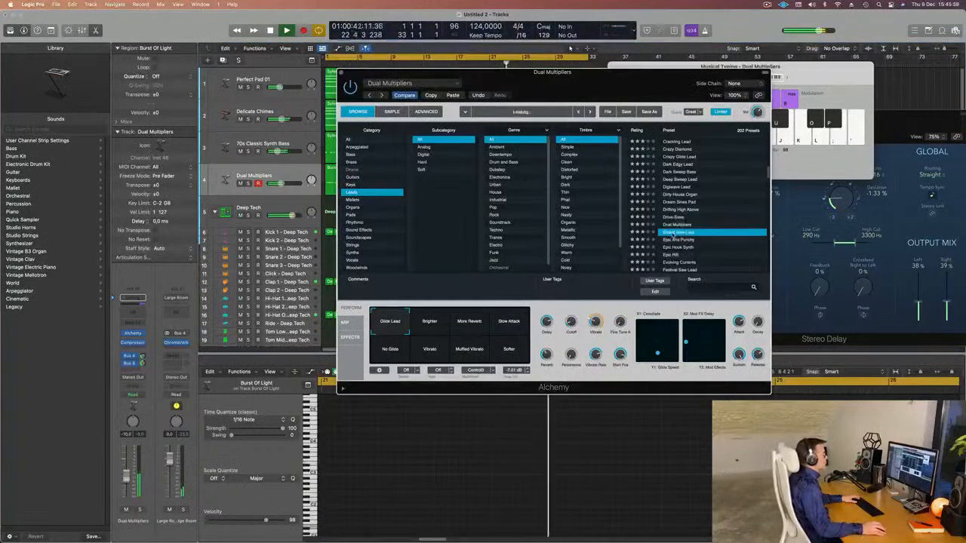
pyautogui.moveTo(621, 81); pyautogui.dragTo(605, 68)
pyautogui.click(663, 226)
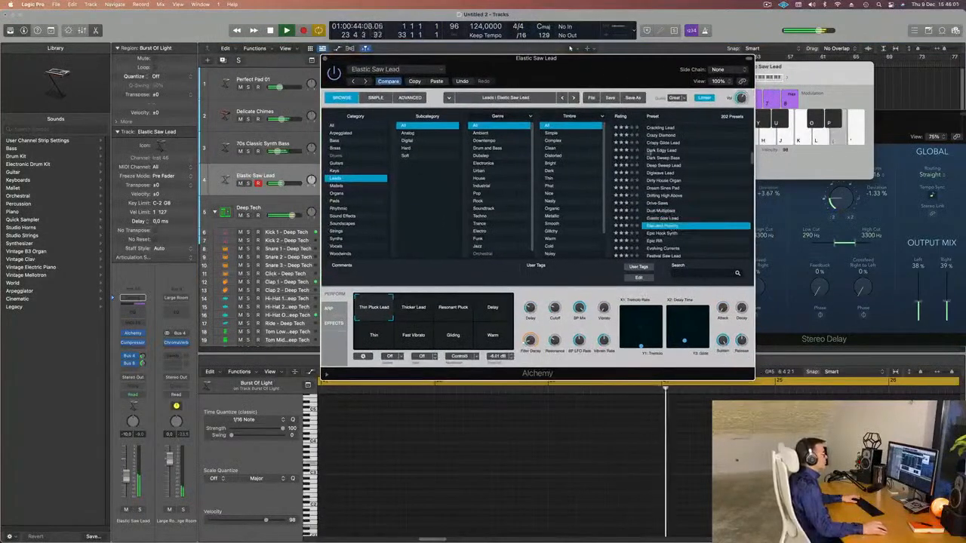
pyautogui.click(635, 221)
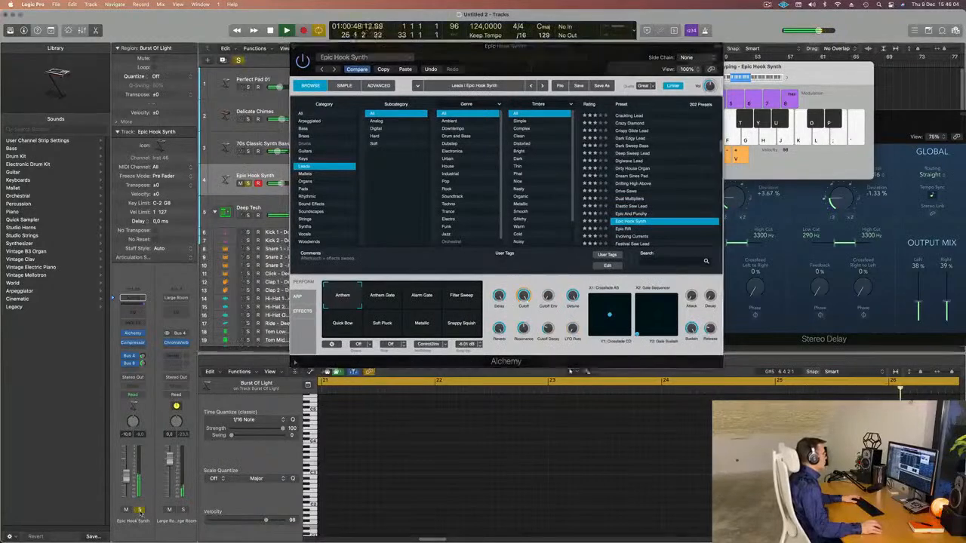
# Load the Evolving Currents preset on the lead track and adjust the track's volume fader.
pyautogui.scroll(-1, 668, 194)
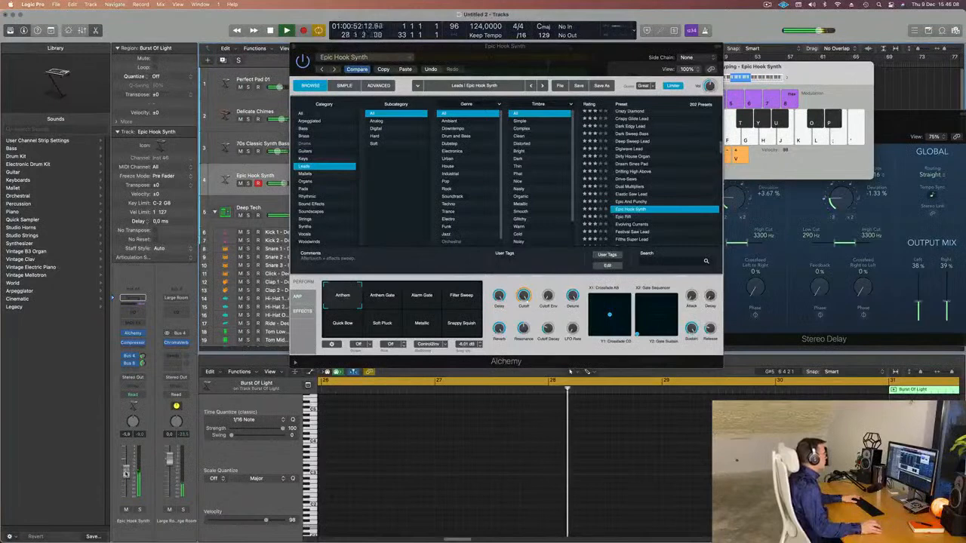
pyautogui.scroll(-2, 661, 216)
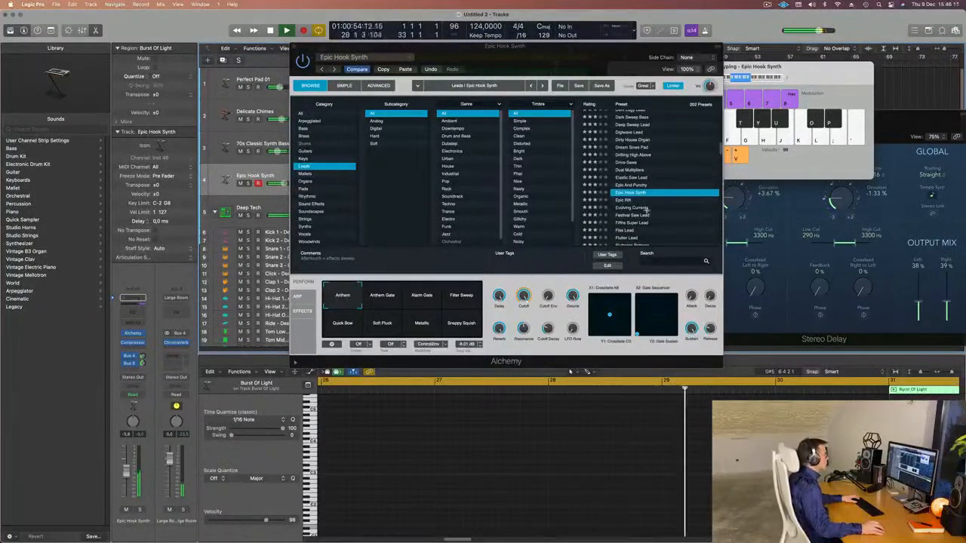
pyautogui.click(639, 210)
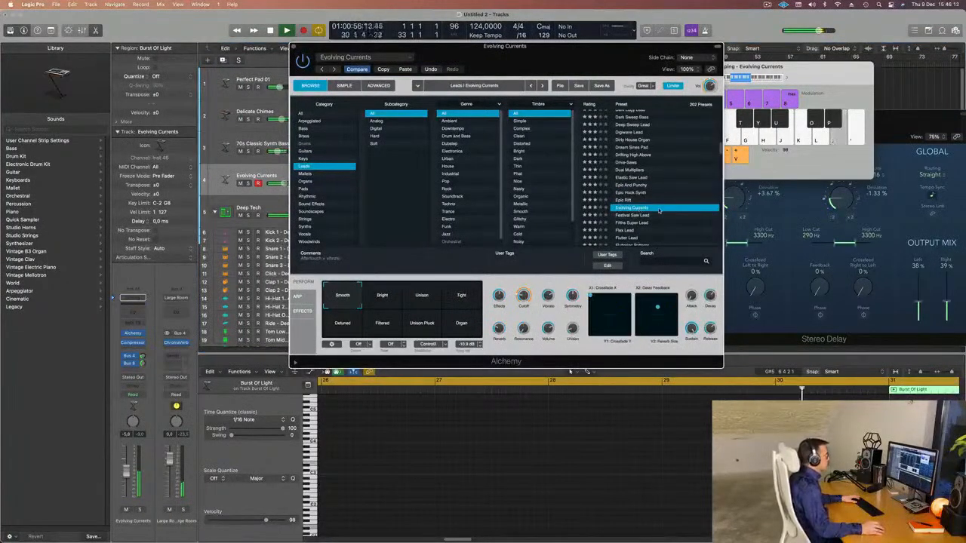
pyautogui.click(125, 473)
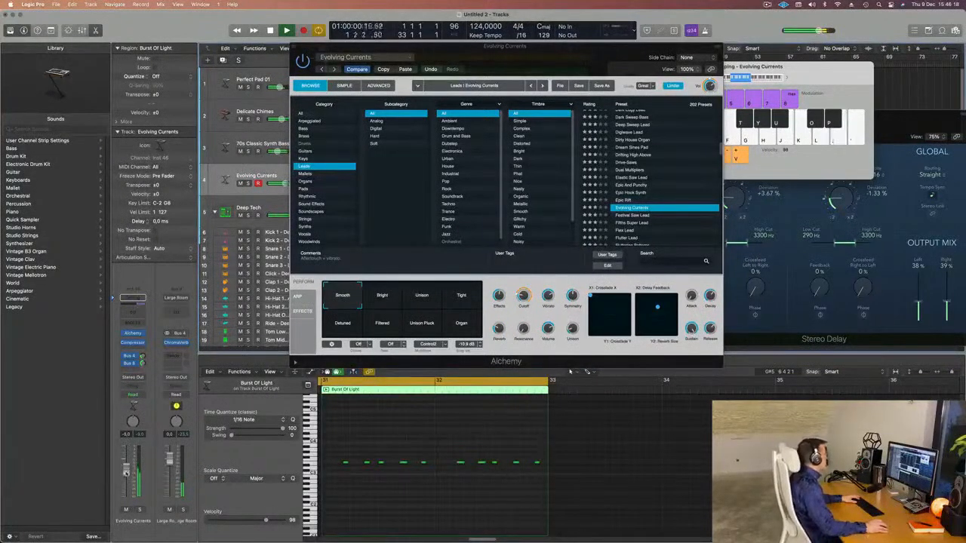
# Audition the Bright and Unison performance variations of Evolving Currents and select Tight.
pyautogui.click(384, 304)
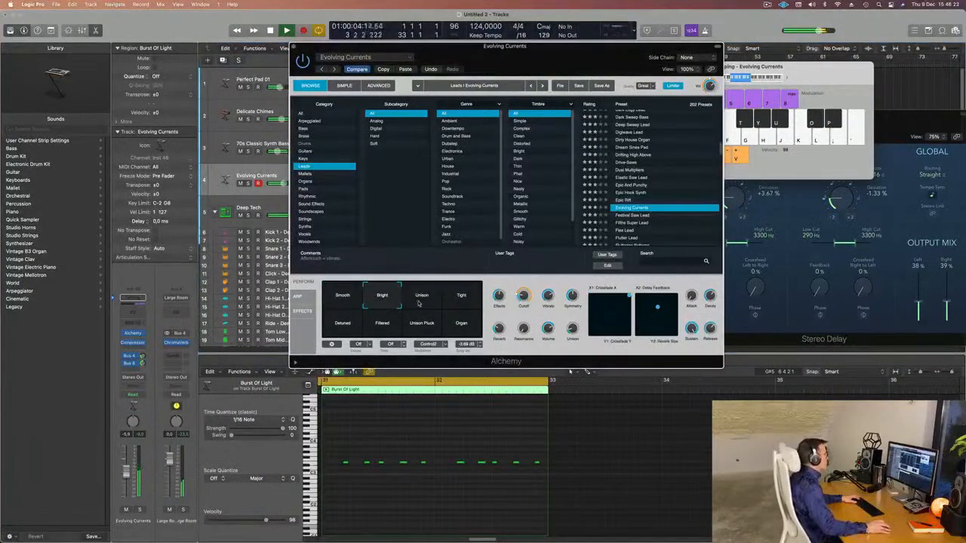
pyautogui.click(423, 304)
pyautogui.click(469, 300)
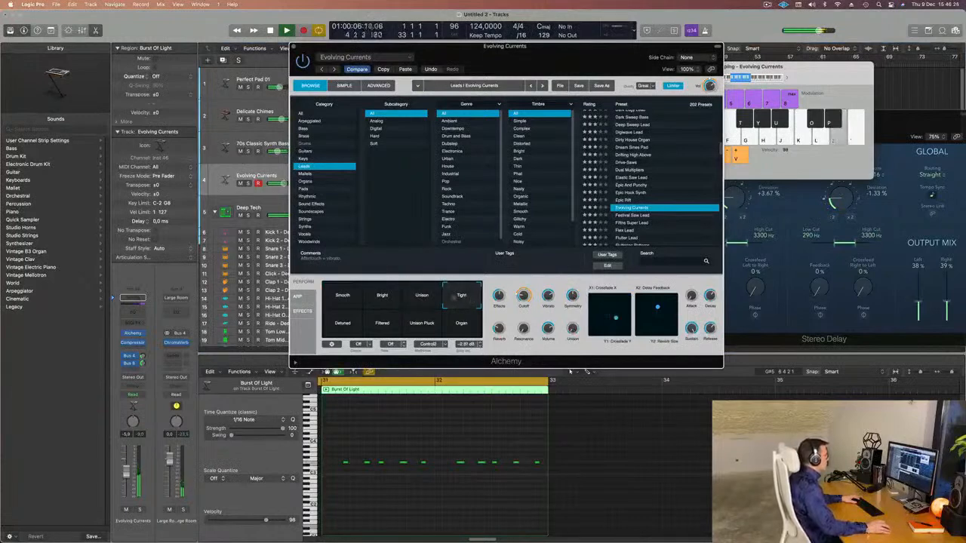
# Audition the Detuned, Filtered, Unison Pluck, Organ and Smooth variations of Evolving Currents and select Bright.
pyautogui.click(345, 330)
pyautogui.click(384, 327)
pyautogui.click(416, 330)
pyautogui.click(463, 326)
pyautogui.click(378, 298)
pyautogui.click(342, 298)
pyautogui.click(382, 298)
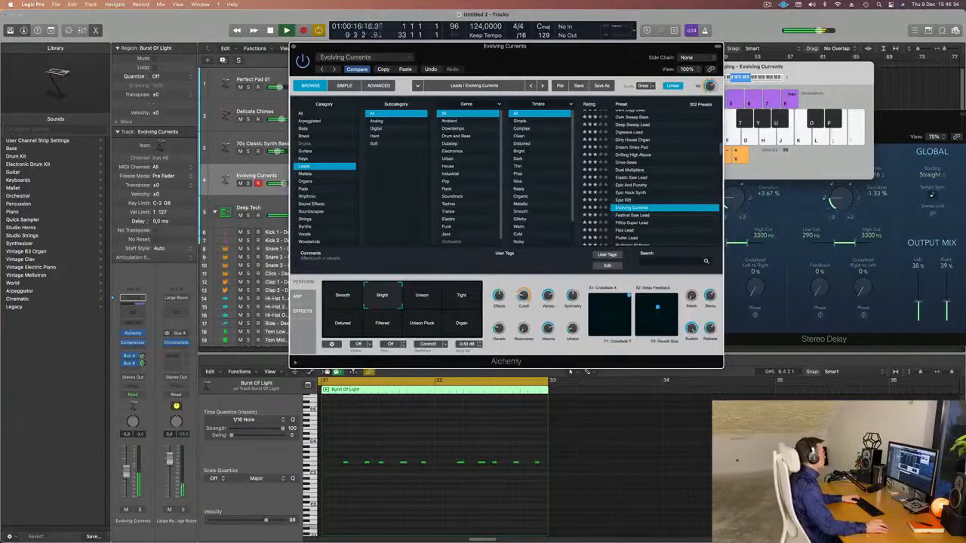
pyautogui.click(571, 372)
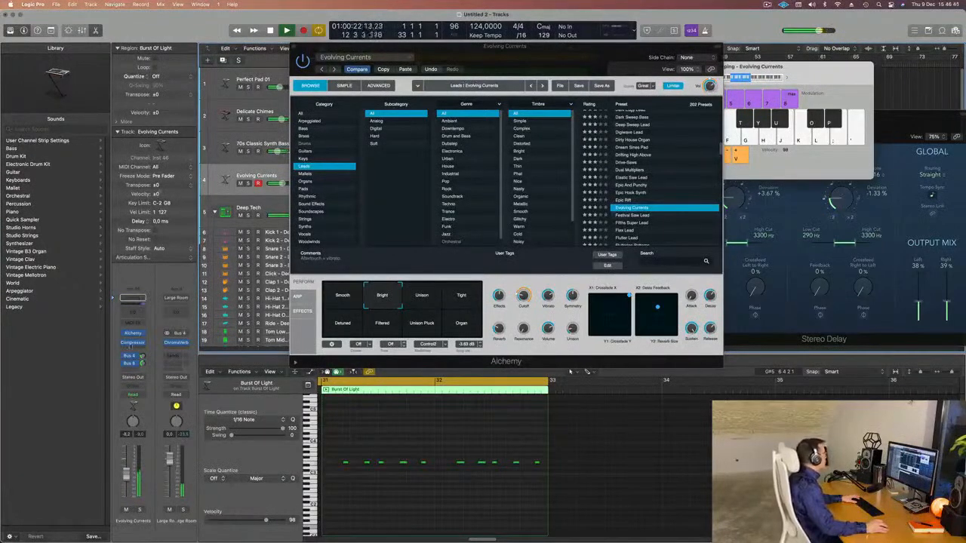
# Add a Channel EQ to the Evolving Currents track with a low cut at 348 Hz and close the plug-in windows.
pyautogui.click(137, 301)
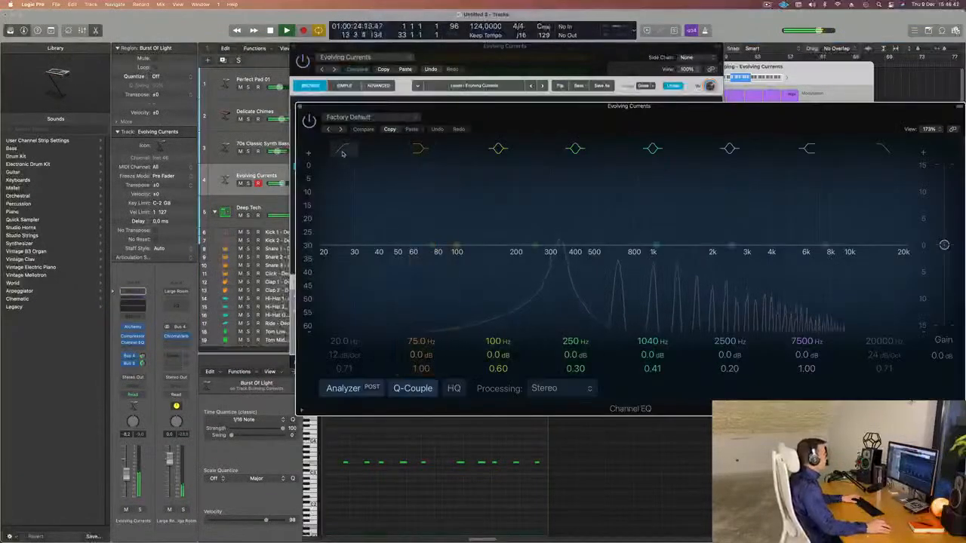
pyautogui.moveTo(475, 231); pyautogui.dragTo(589, 204)
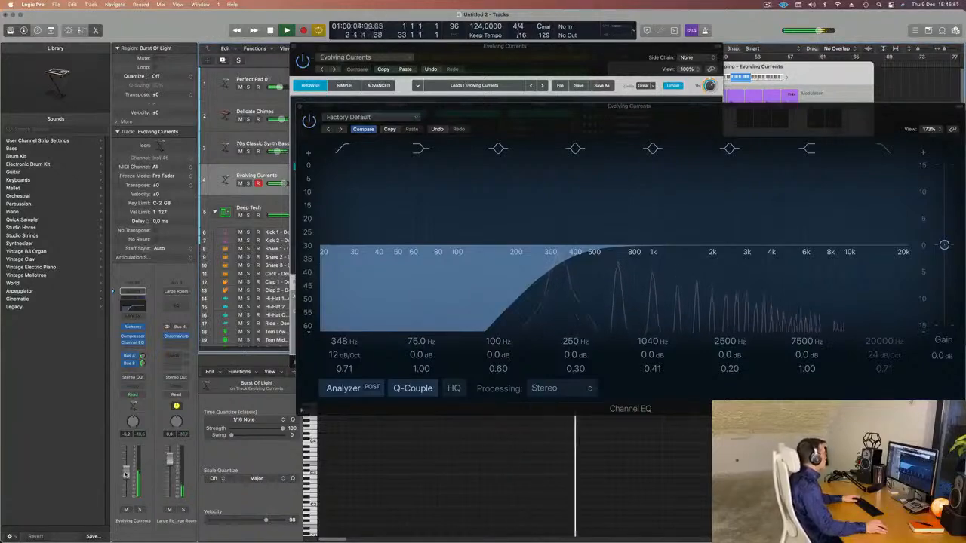
pyautogui.moveTo(654, 113); pyautogui.dragTo(520, 142)
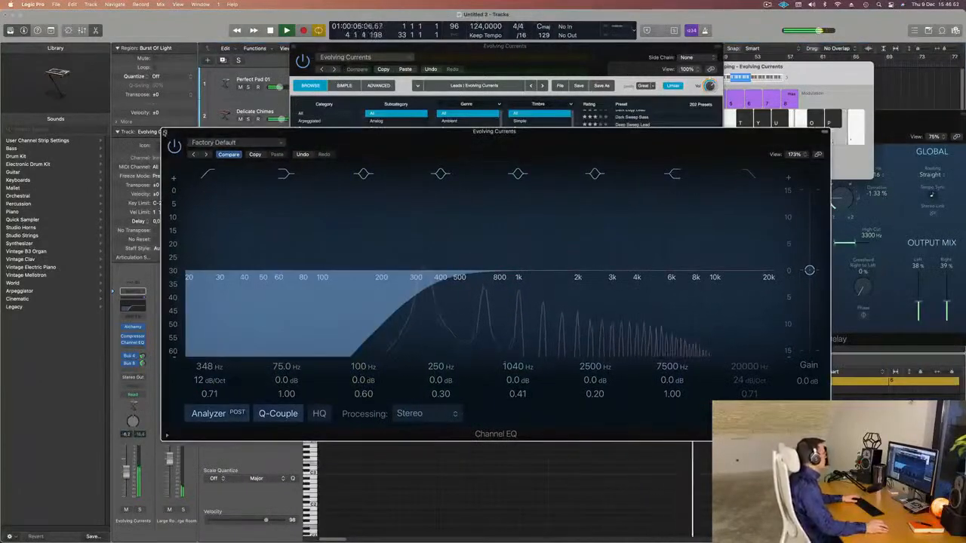
pyautogui.press('super+w')
pyautogui.moveTo(495, 63); pyautogui.dragTo(596, 160)
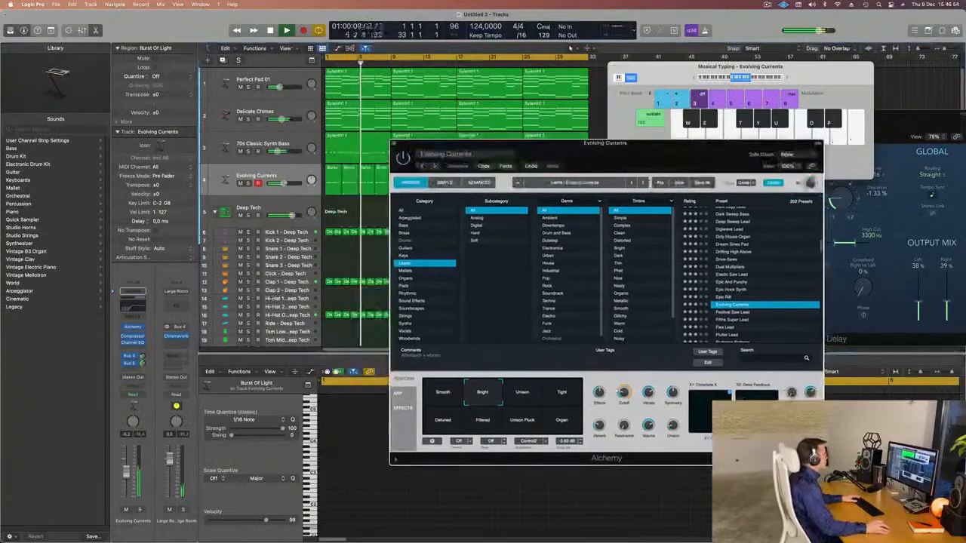
pyautogui.press('super+w')
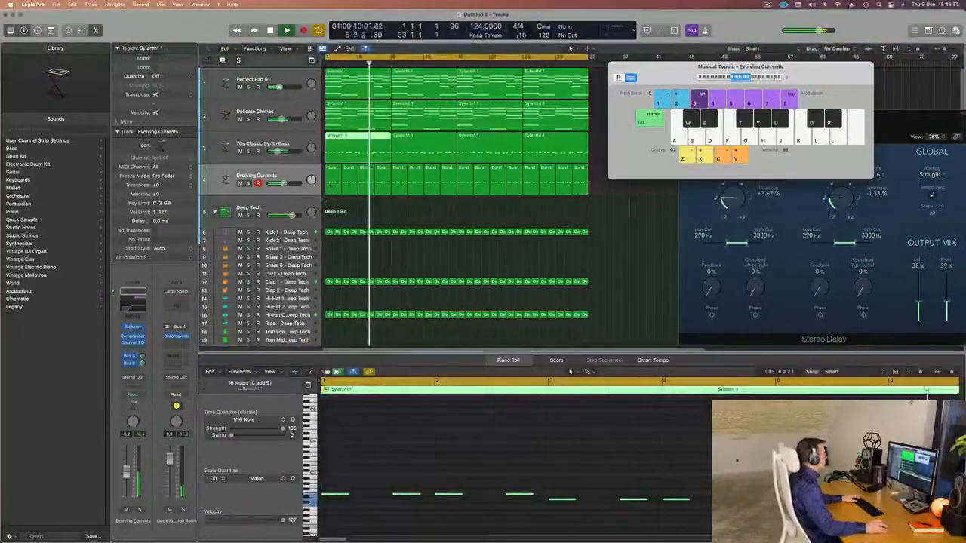
# Select the first four Evolving Currents regions together with the first 70s Classic Synth Bass region to show their notes together.
pyautogui.click(333, 181)
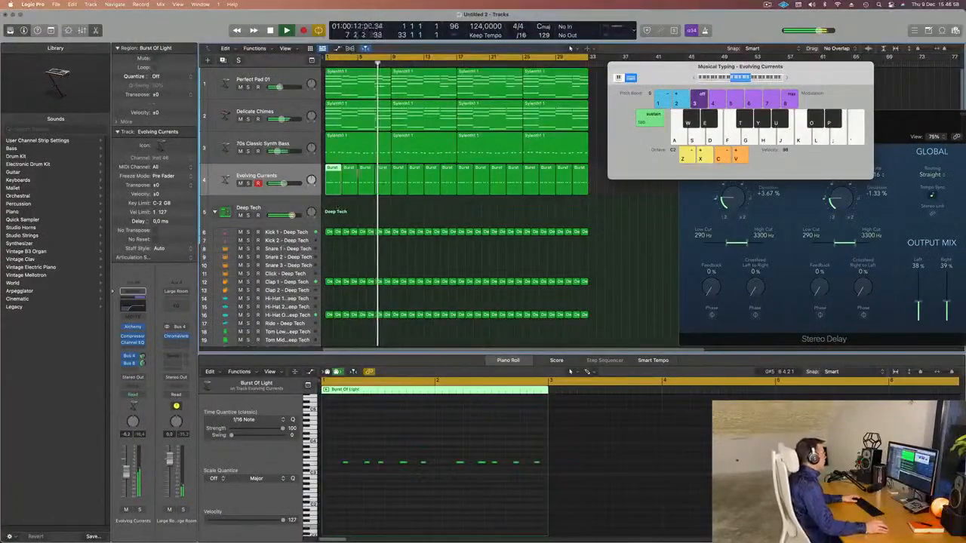
pyautogui.click(353, 178)
pyautogui.click(343, 126)
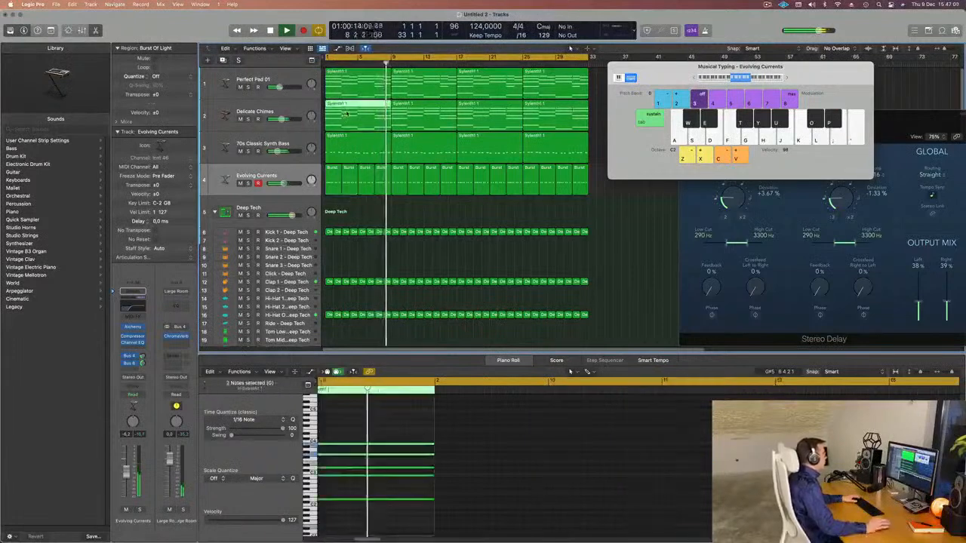
pyautogui.click(370, 209)
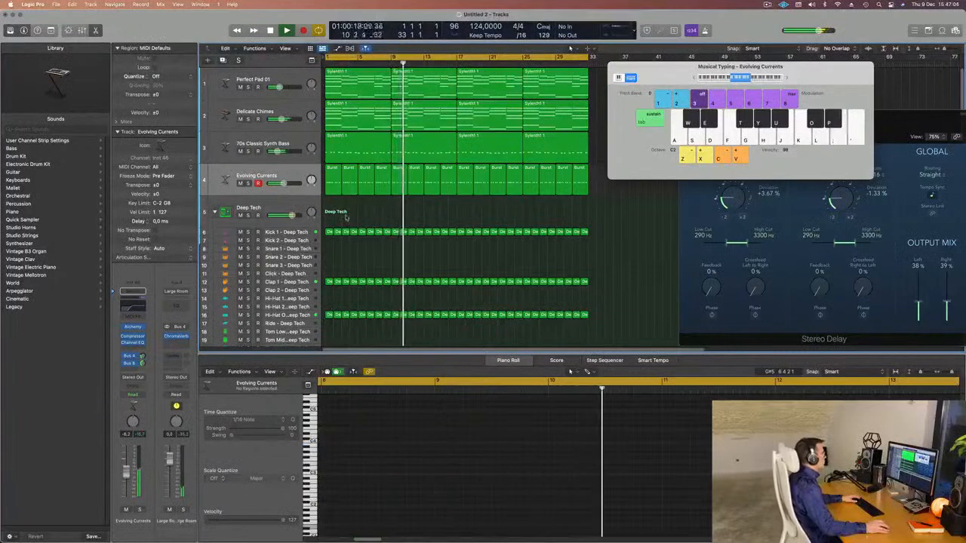
pyautogui.click(298, 186)
pyautogui.press('Return')
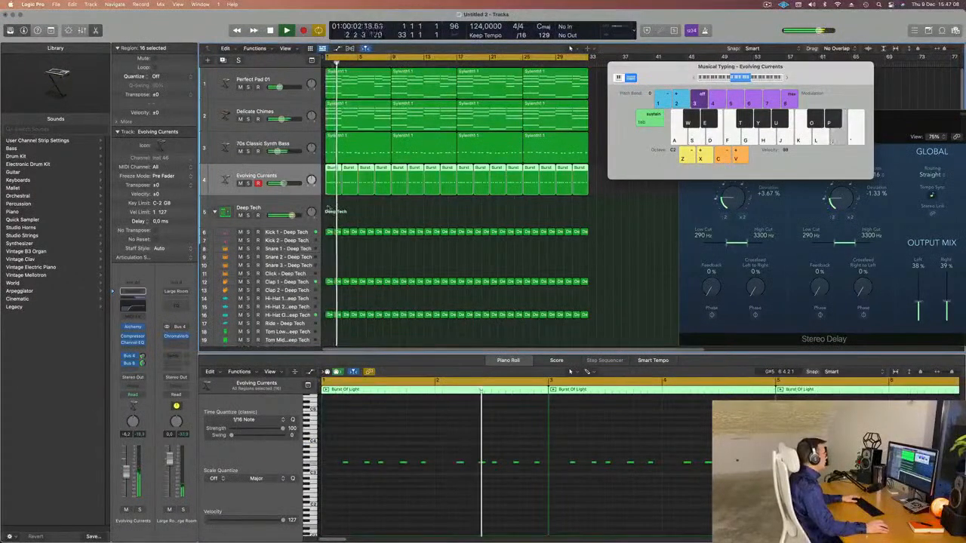
pyautogui.moveTo(332, 201); pyautogui.dragTo(381, 155)
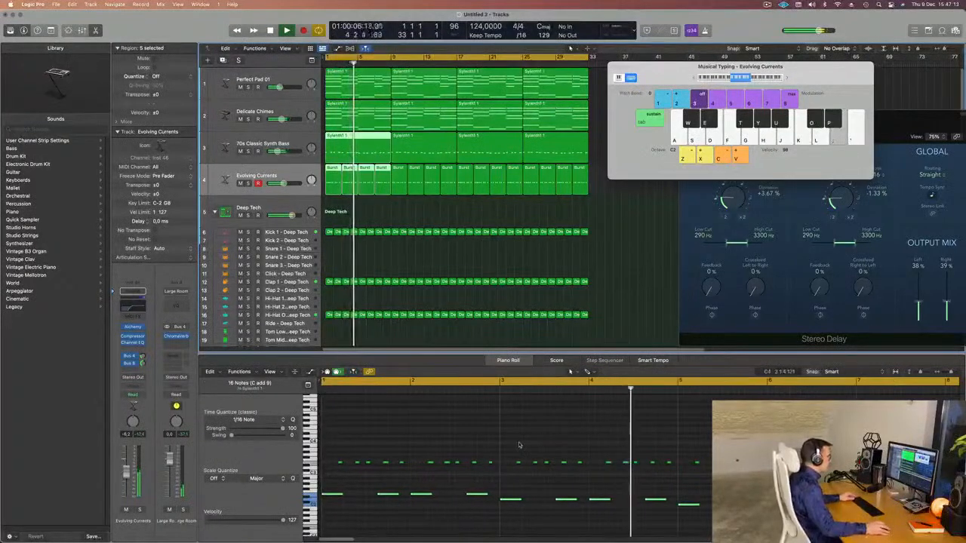
# Transpose the lead notes down in bars 3–4, 5–6 and 7–8 to follow the bass line's note changes.
pyautogui.moveTo(507, 451); pyautogui.dragTo(668, 480)
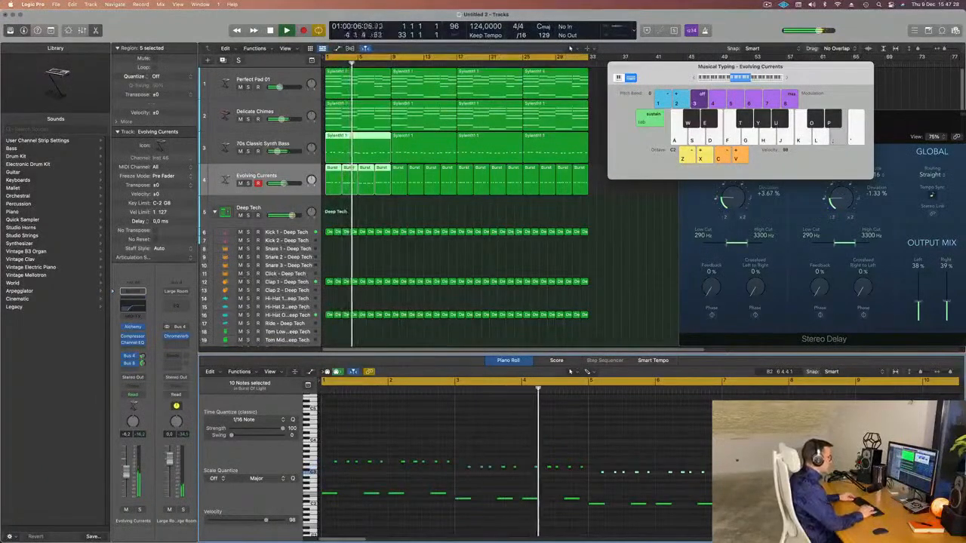
pyautogui.keyDown('ctrl'); pyautogui.keyDown('alt'); pyautogui.click(599, 431); pyautogui.keyUp('alt'); pyautogui.keyUp('ctrl')
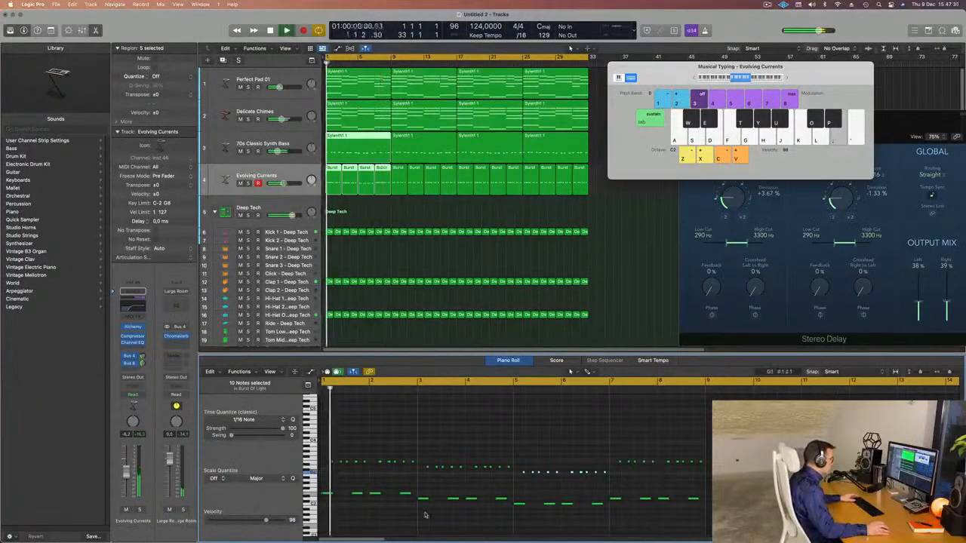
pyautogui.moveTo(616, 453); pyautogui.dragTo(701, 471)
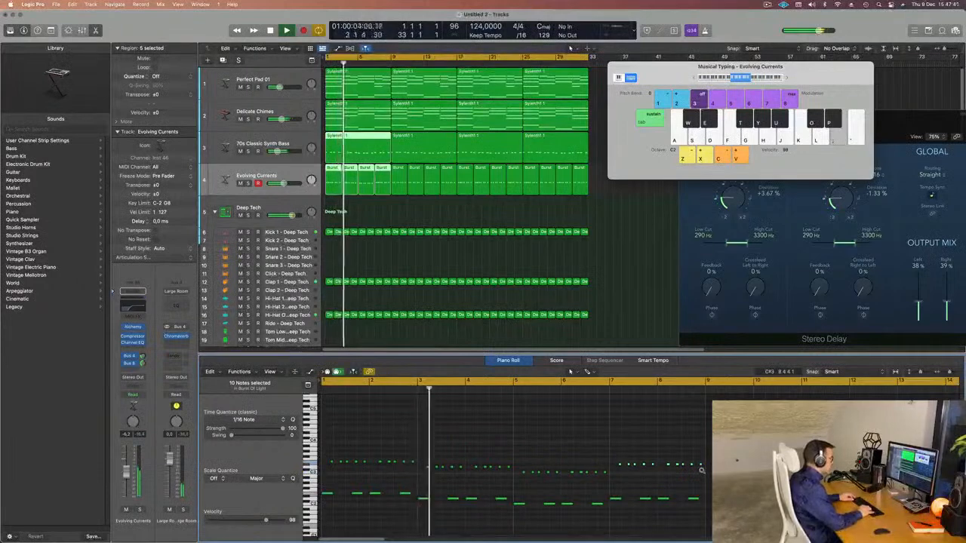
pyautogui.press('super+Left')
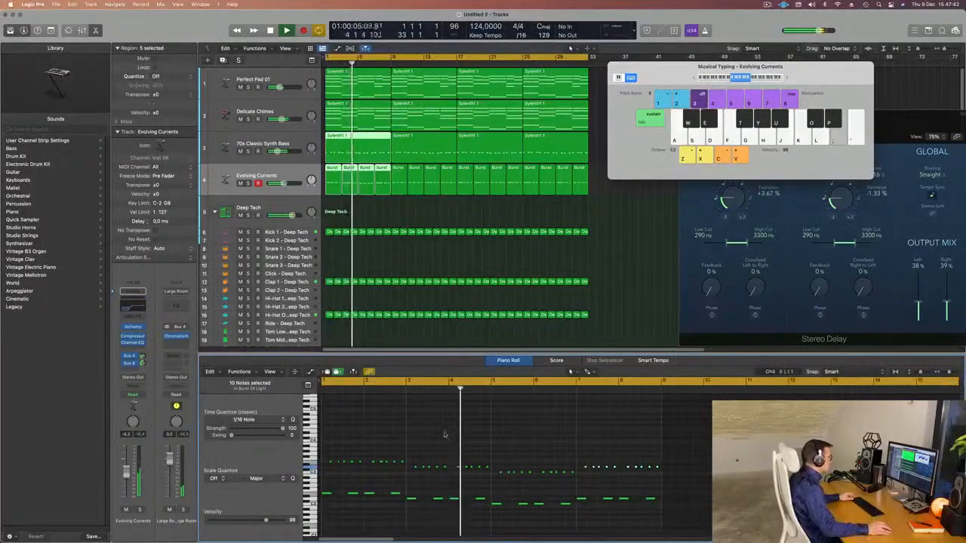
pyautogui.press('super+Left')
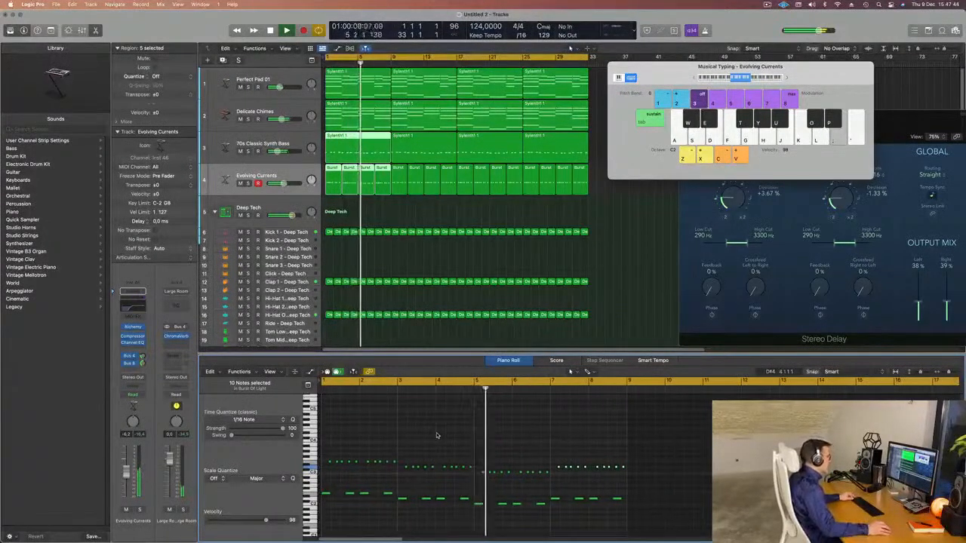
pyautogui.press('super+Left')
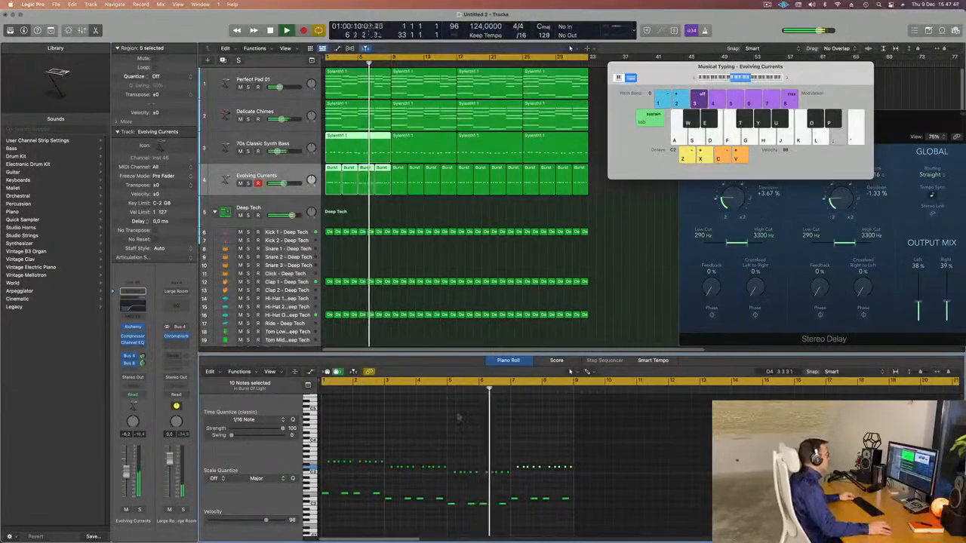
# Join the first four Evolving Currents regions into one eight-bar region and delete the remaining regions on that track.
pyautogui.click(337, 213)
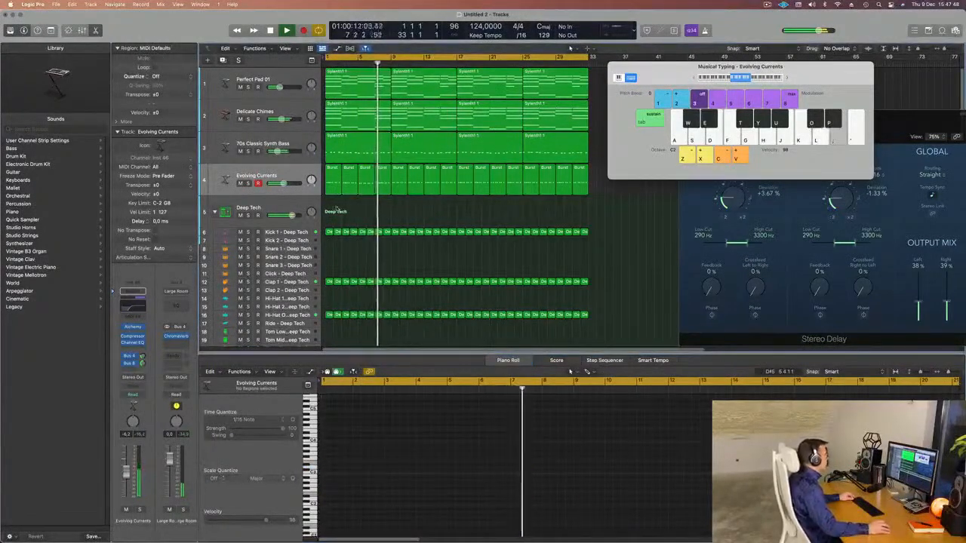
pyautogui.moveTo(337, 209); pyautogui.dragTo(386, 185)
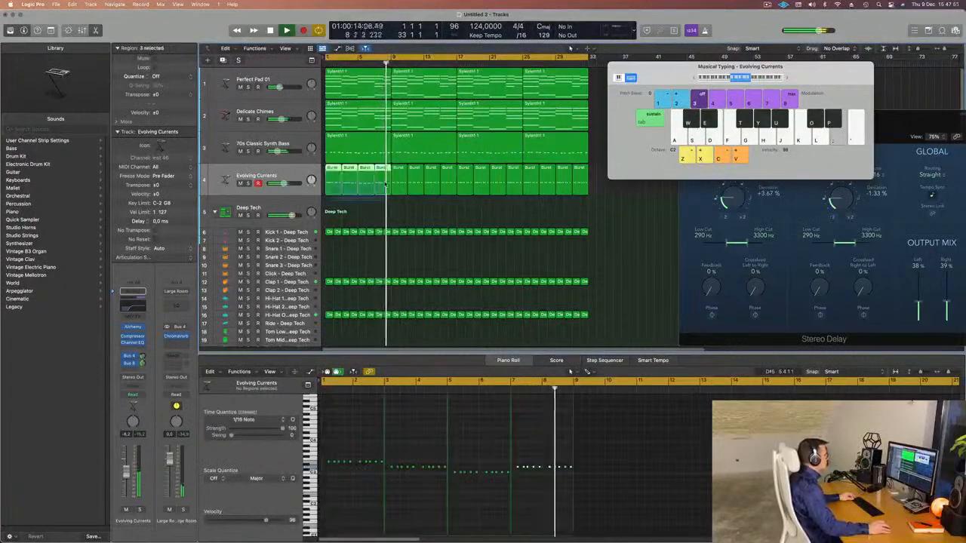
pyautogui.press('Return')
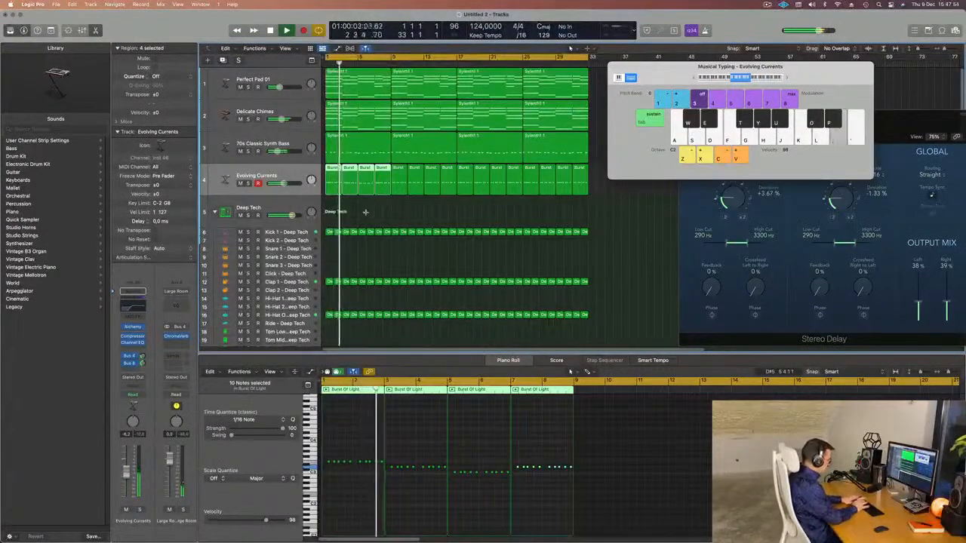
pyautogui.press('super+k')
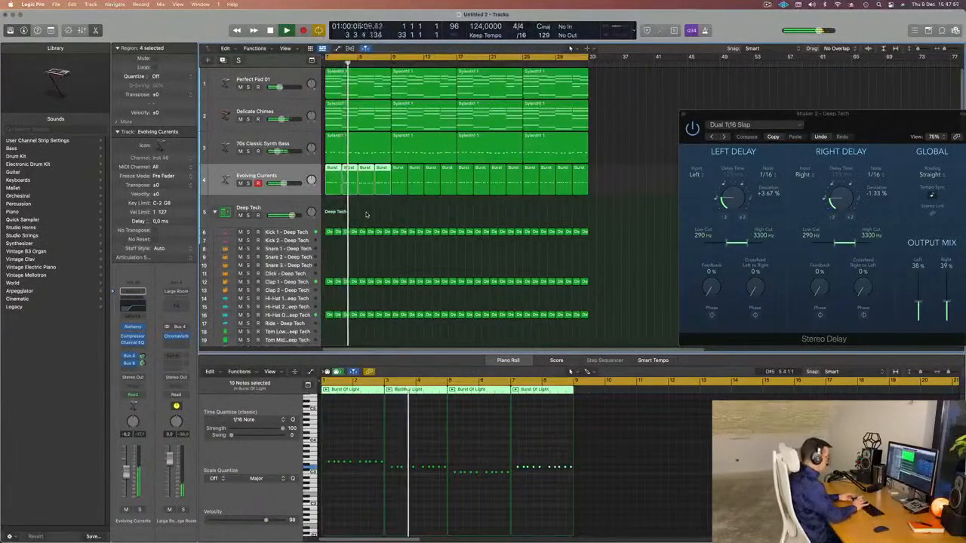
pyautogui.press('super+j')
pyautogui.moveTo(630, 191); pyautogui.dragTo(388, 198)
pyautogui.press('Delete')
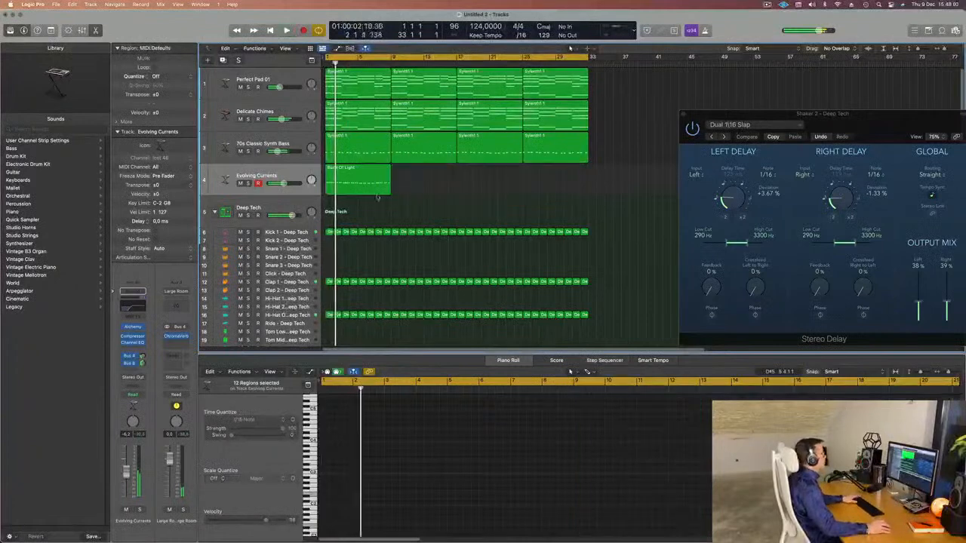
# Review the Evolving Currents and bass tracks, and inspect the Retro Synth settings of the Delicate Chimes track.
pyautogui.click(297, 180)
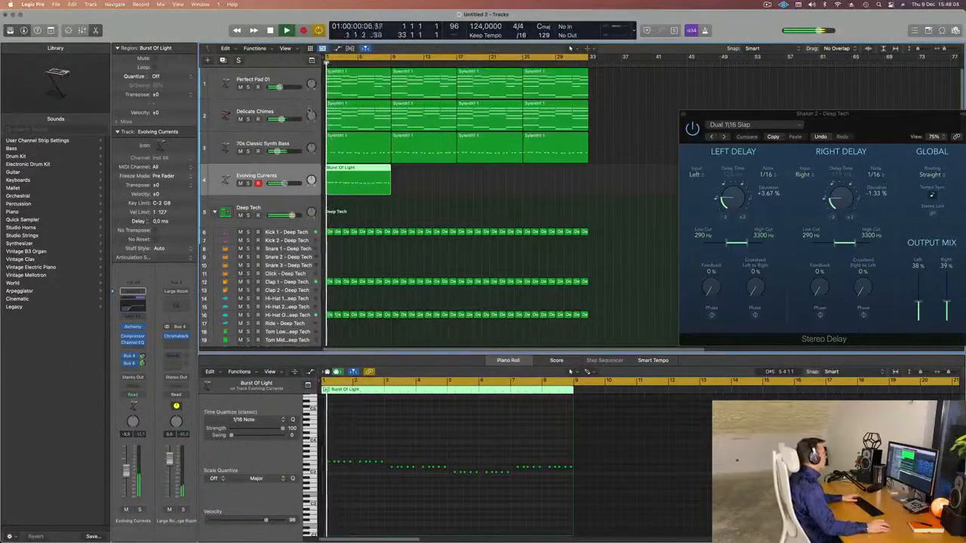
pyautogui.click(282, 137)
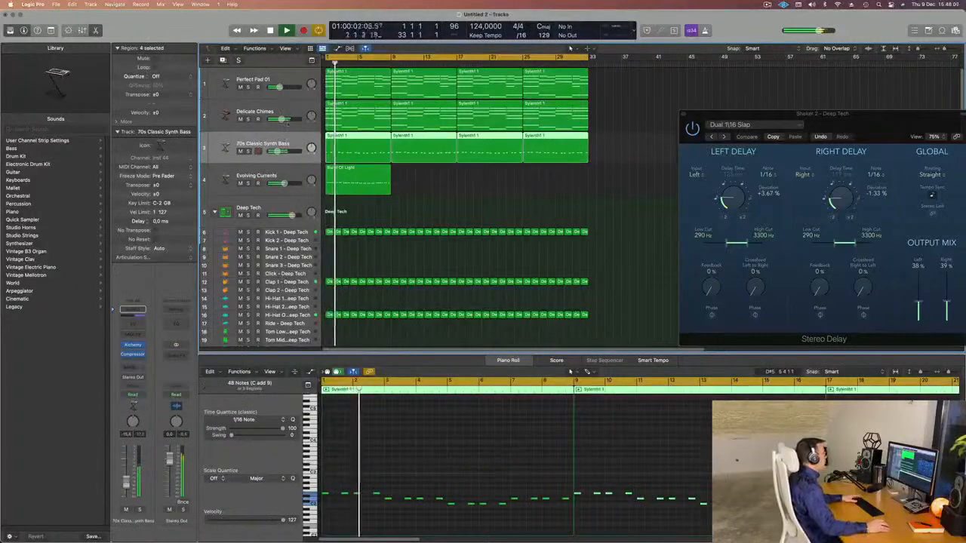
pyautogui.click(294, 111)
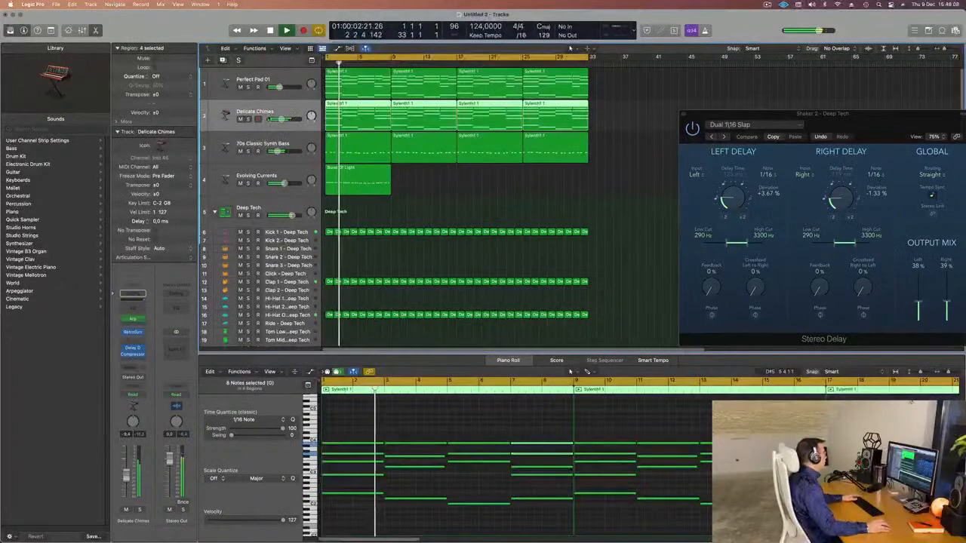
pyautogui.click(132, 332)
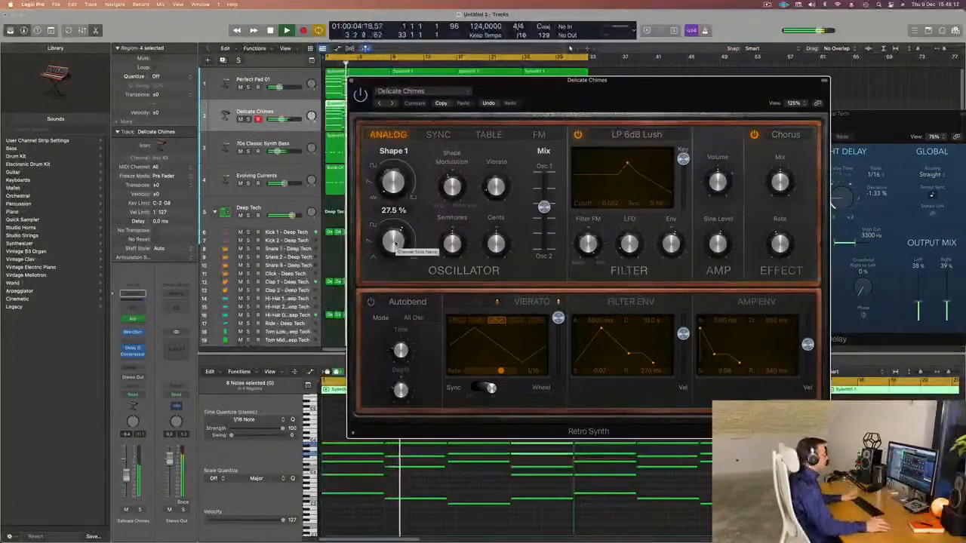
pyautogui.moveTo(714, 98); pyautogui.dragTo(686, 106)
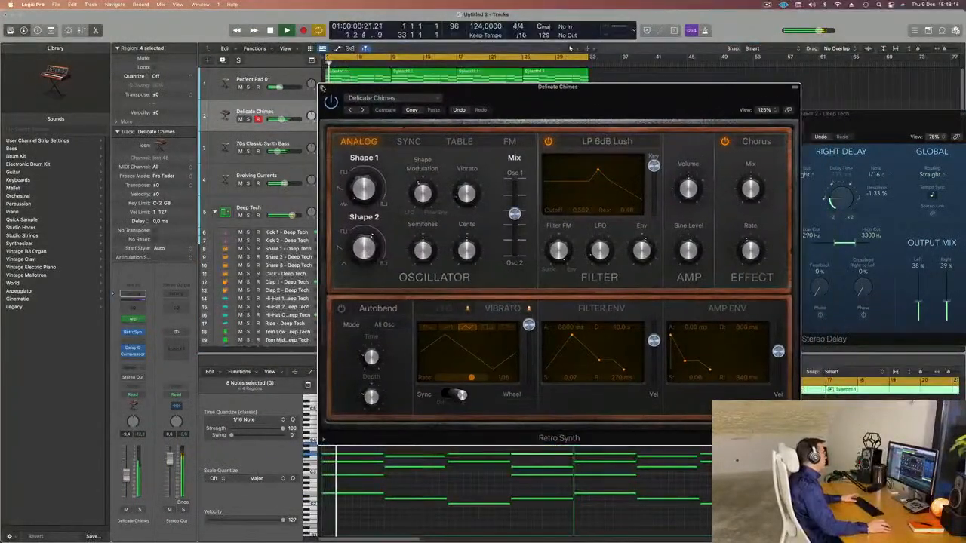
pyautogui.press('super+w')
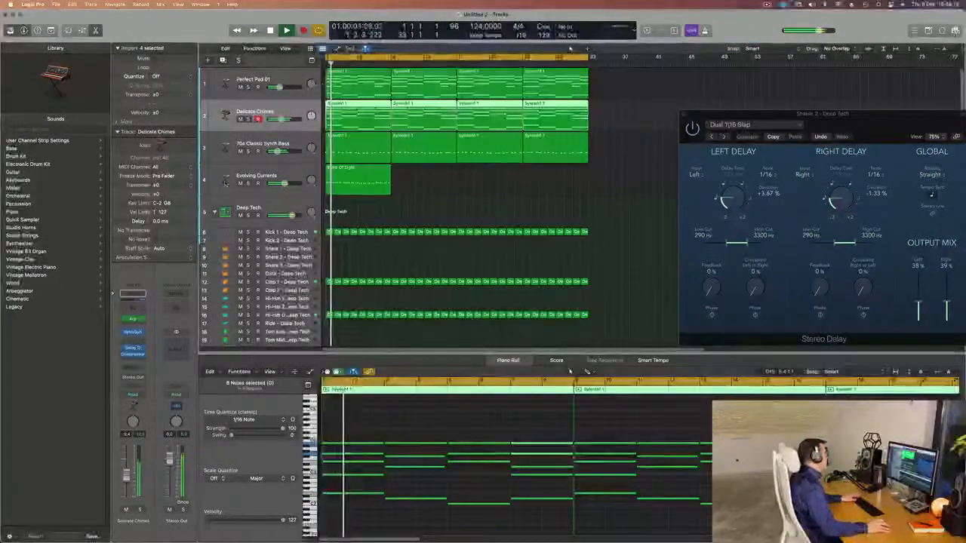
# Add a Channel EQ to the Delicate Chimes track with a high cut at 4500 Hz and a 48 dB/Oct slope.
pyautogui.click(132, 302)
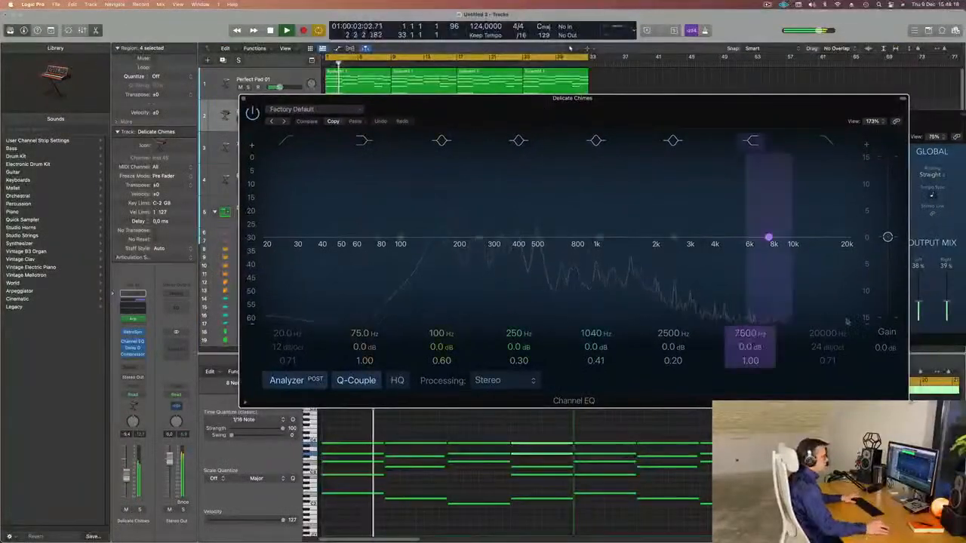
pyautogui.click(815, 221)
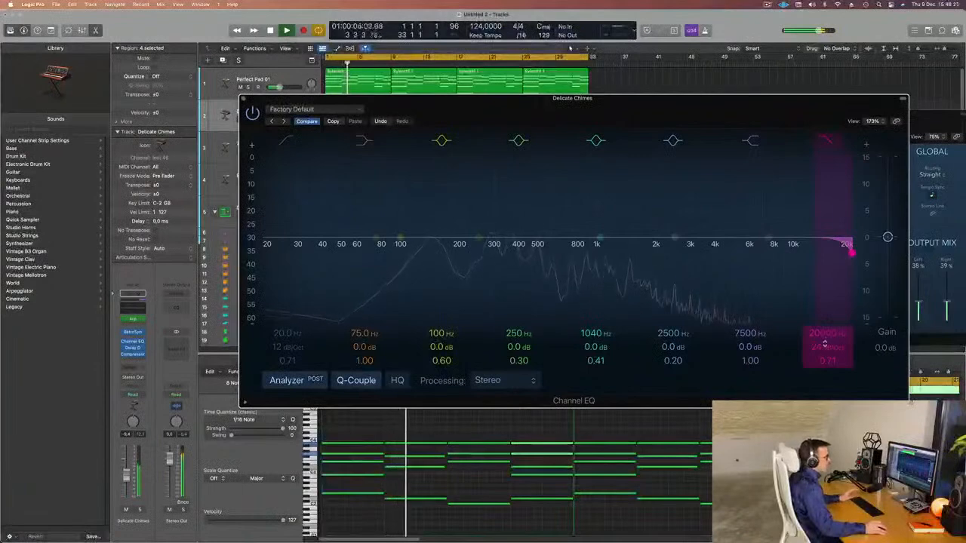
pyautogui.moveTo(827, 348); pyautogui.dragTo(828, 336)
pyautogui.moveTo(851, 252); pyautogui.dragTo(728, 253)
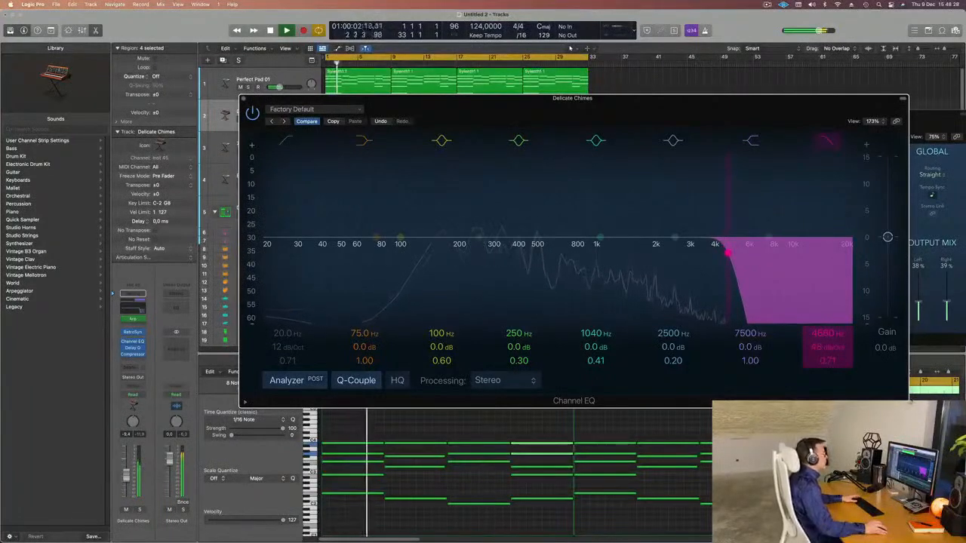
pyautogui.moveTo(729, 253)
pyautogui.mouseDown()
pyautogui.moveTo(794, 252)
pyautogui.moveTo(730, 253)
pyautogui.mouseUp()
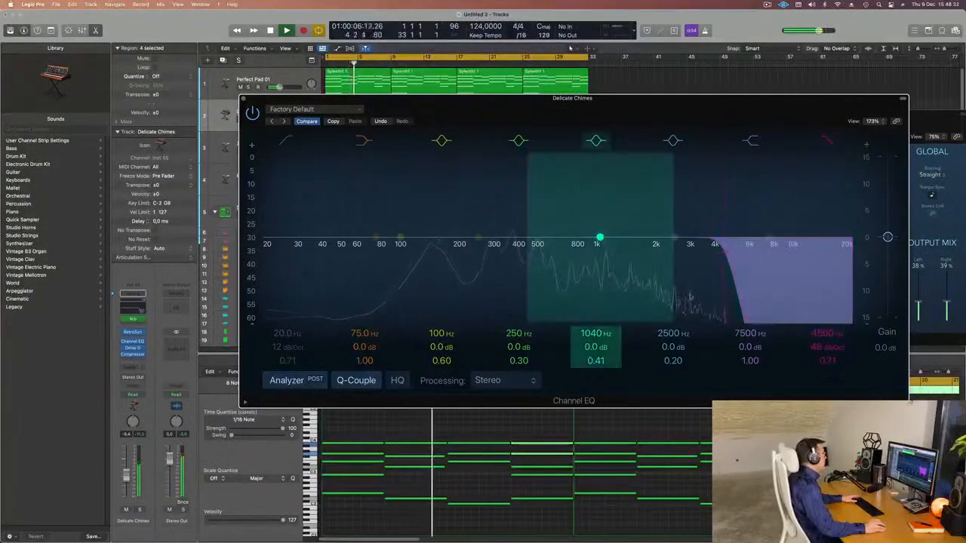
# Add a low cut at about 155 Hz to the Delicate Chimes EQ and close the plug-in.
pyautogui.press('space')
pyautogui.moveTo(308, 227); pyautogui.dragTo(399, 249)
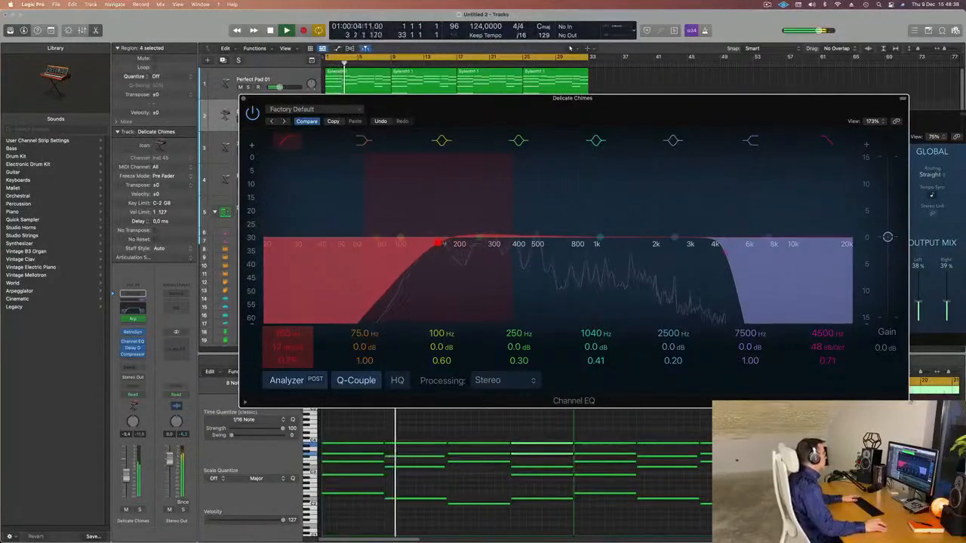
pyautogui.press('super+w')
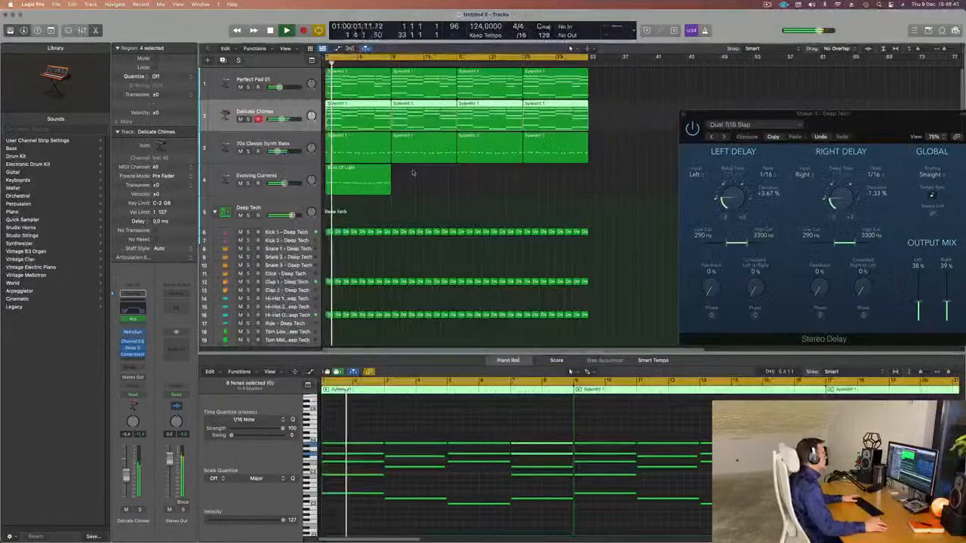
# Repeat the eight-bar region on the Evolving Currents track three times to fill 32 bars and select all its regions.
pyautogui.click(358, 180)
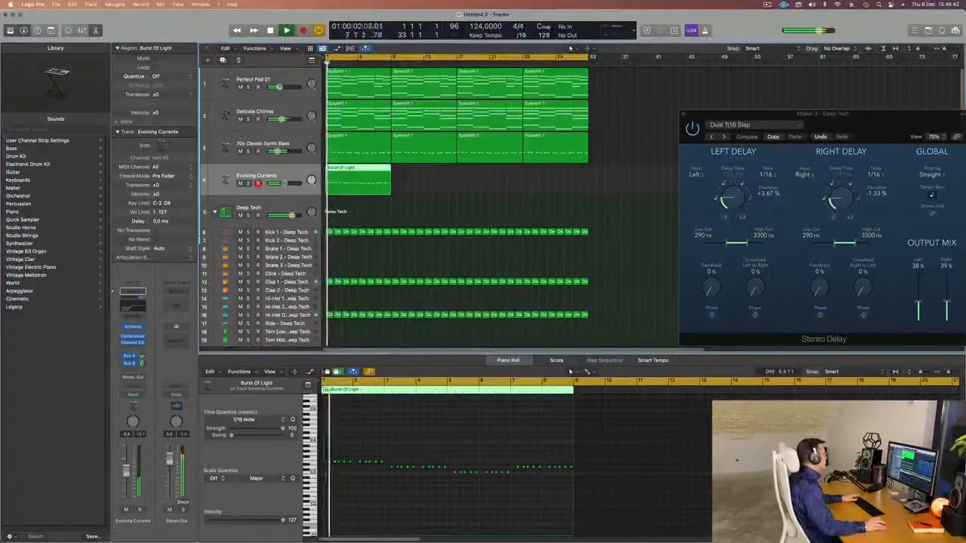
pyautogui.click(246, 123)
pyautogui.click(379, 183)
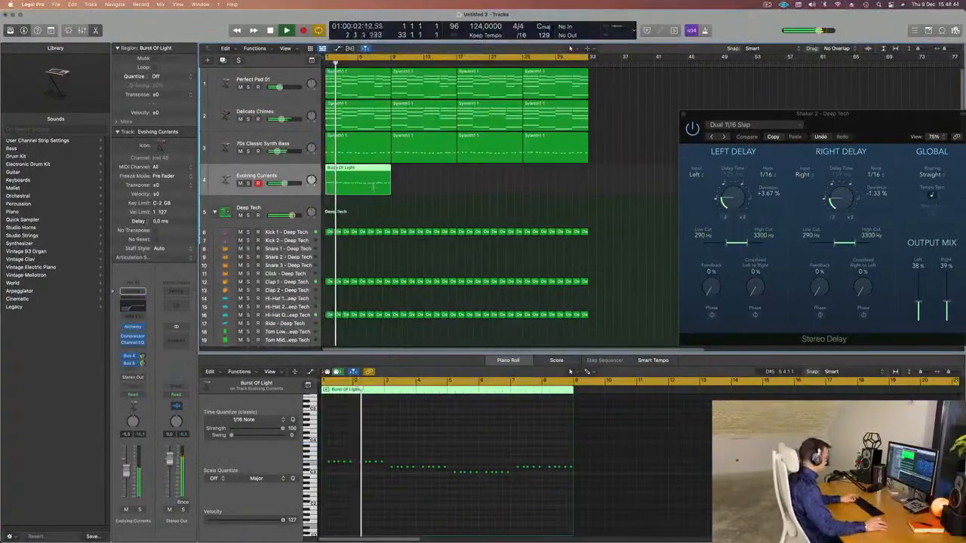
pyautogui.press('super+r')
pyautogui.press('super+r')
pyautogui.press('super+r')
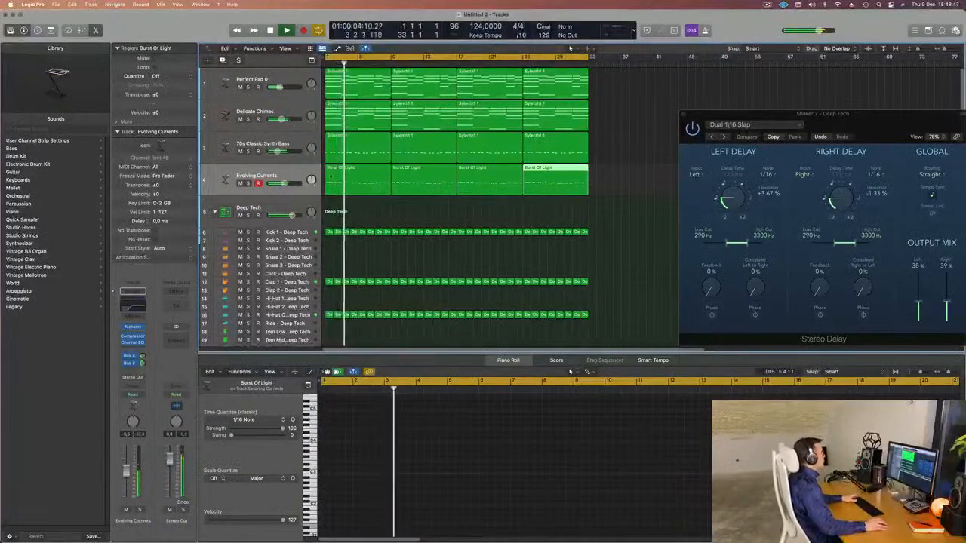
pyautogui.hotkey('shift', 'f')
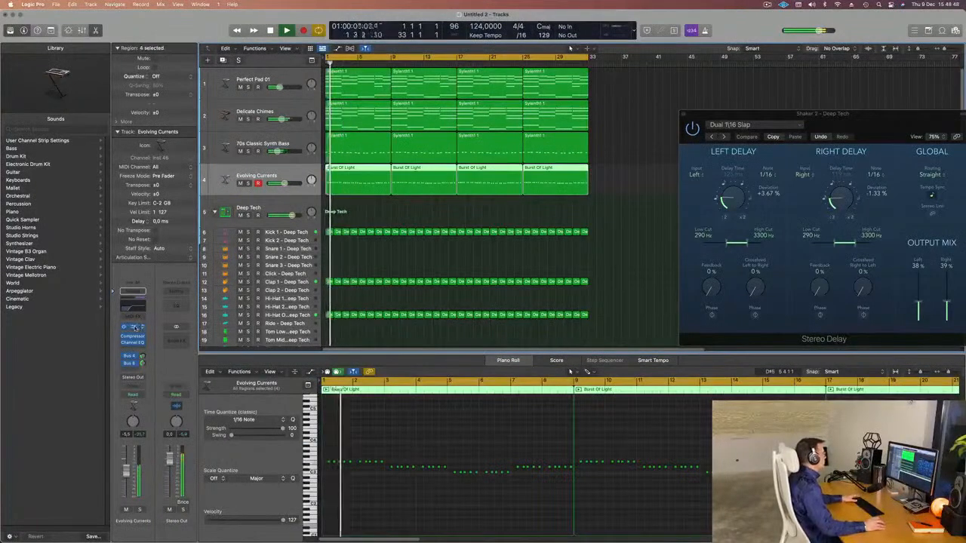
# Duplicate the Evolving Currents track with a copy of its region repeated along the timeline, and mute the original track.
pyautogui.click(134, 329)
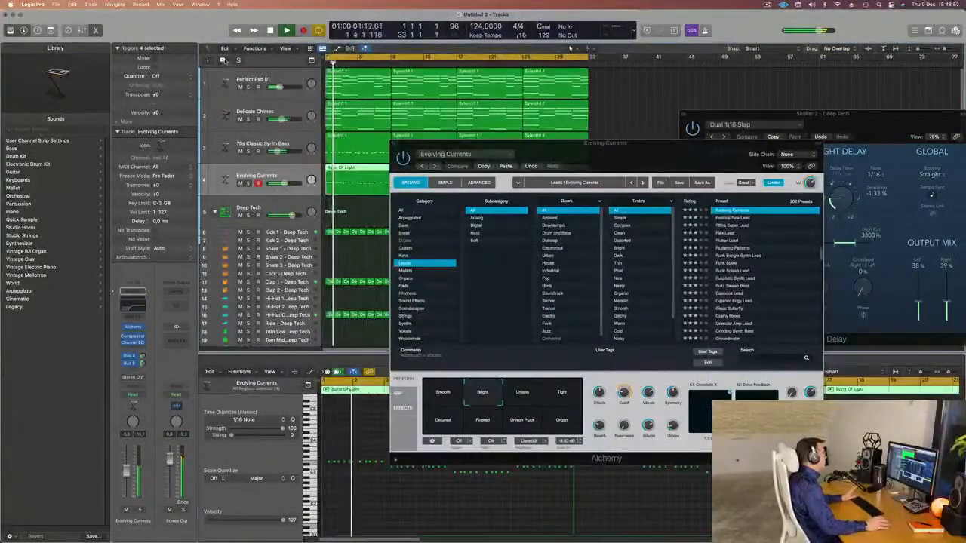
pyautogui.press('super+d')
pyautogui.moveTo(359, 181); pyautogui.dragTo(359, 214)
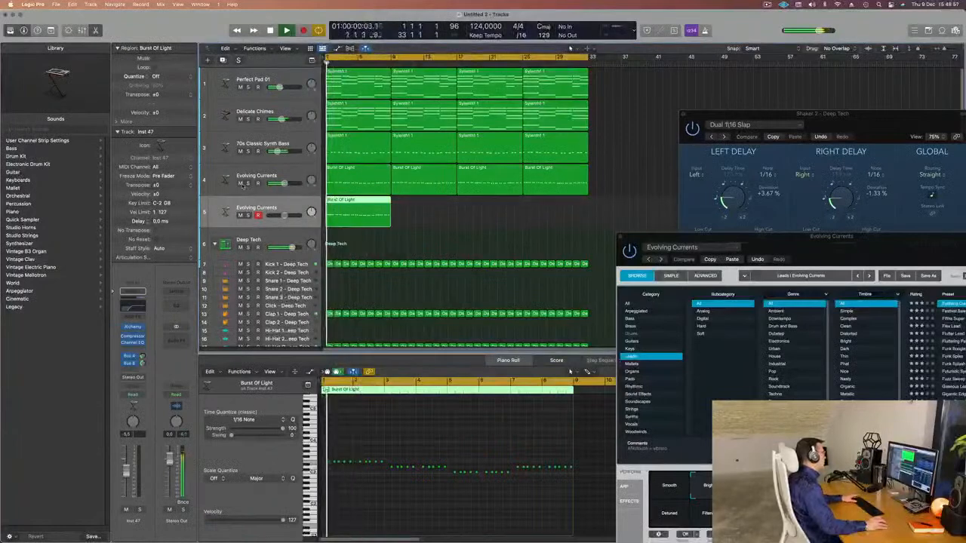
pyautogui.click(241, 184)
pyautogui.press('super+r')
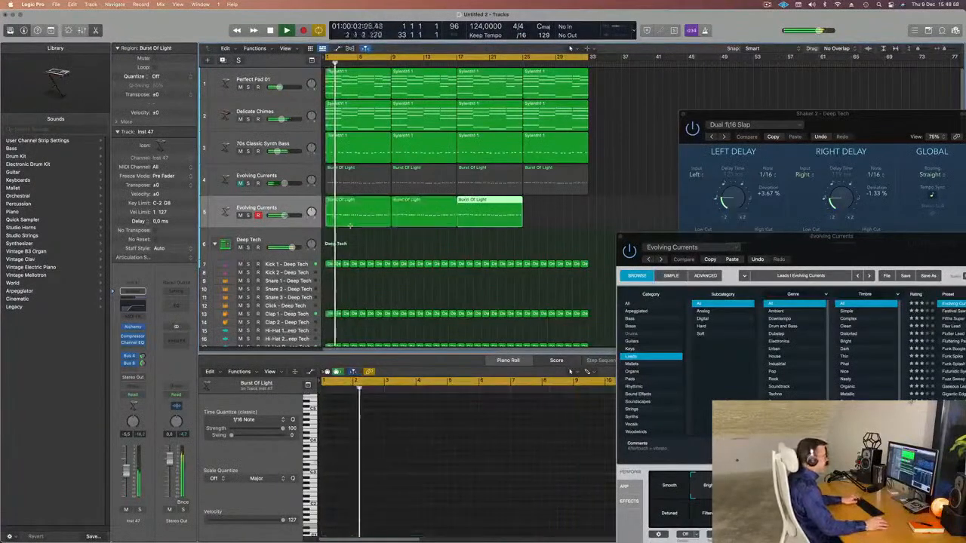
# Load the Flex Lead preset in the Alchemy instrument of the original lead track.
pyautogui.moveTo(812, 240); pyautogui.dragTo(516, 89)
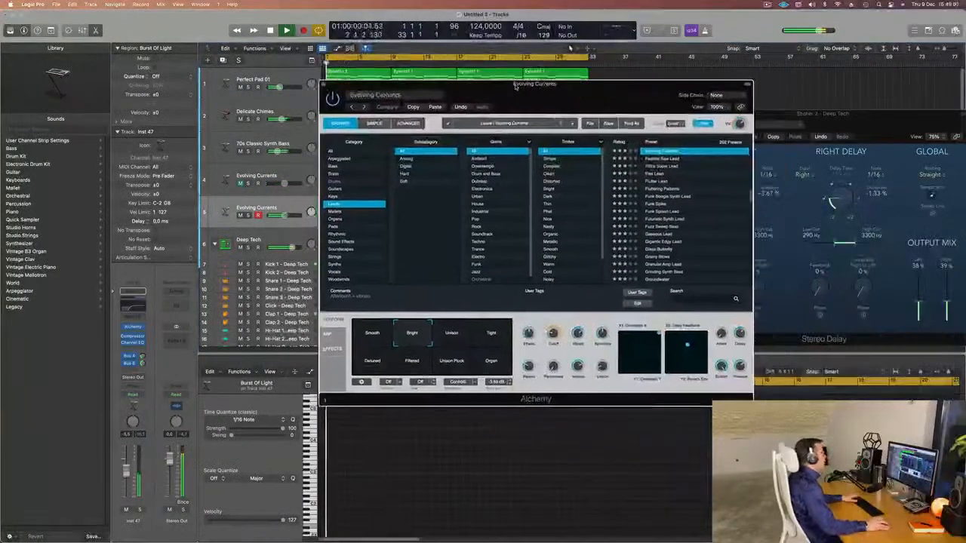
pyautogui.click(655, 174)
pyautogui.moveTo(611, 116); pyautogui.dragTo(628, 108)
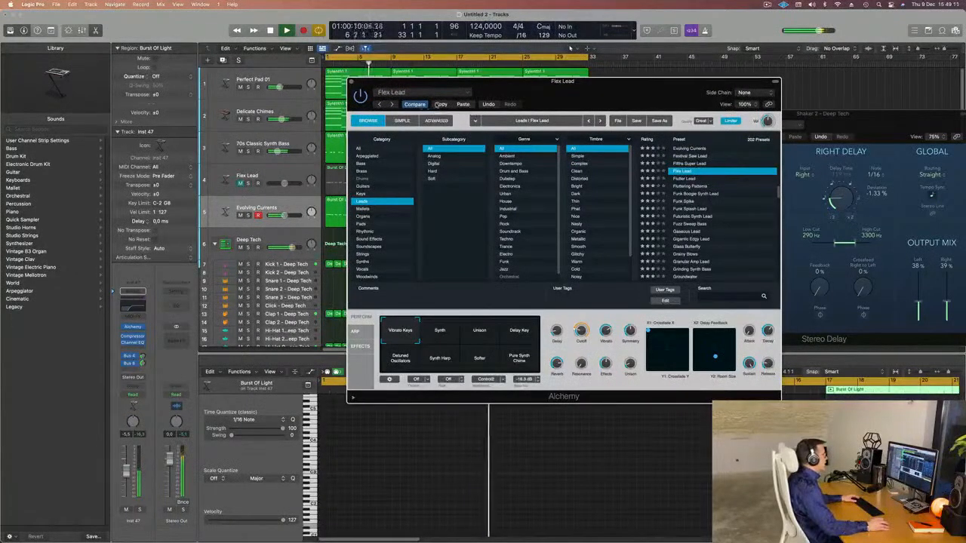
# Compare the two lead tracks in solo, leaving the Flex Lead track active and the duplicate Evolving Currents track muted.
pyautogui.moveTo(541, 111); pyautogui.dragTo(682, 196)
pyautogui.press('Return')
pyautogui.click(249, 185)
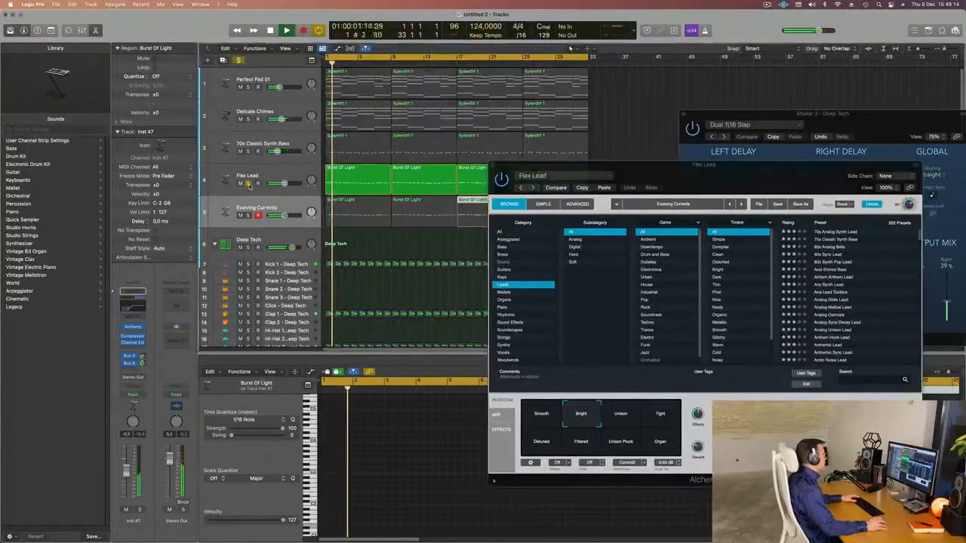
pyautogui.click(249, 215)
pyautogui.click(248, 215)
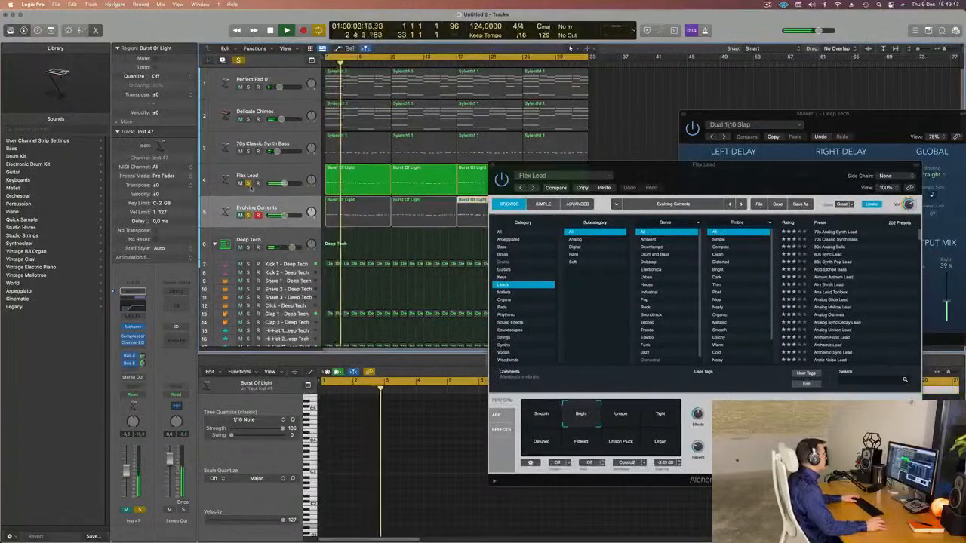
pyautogui.click(249, 183)
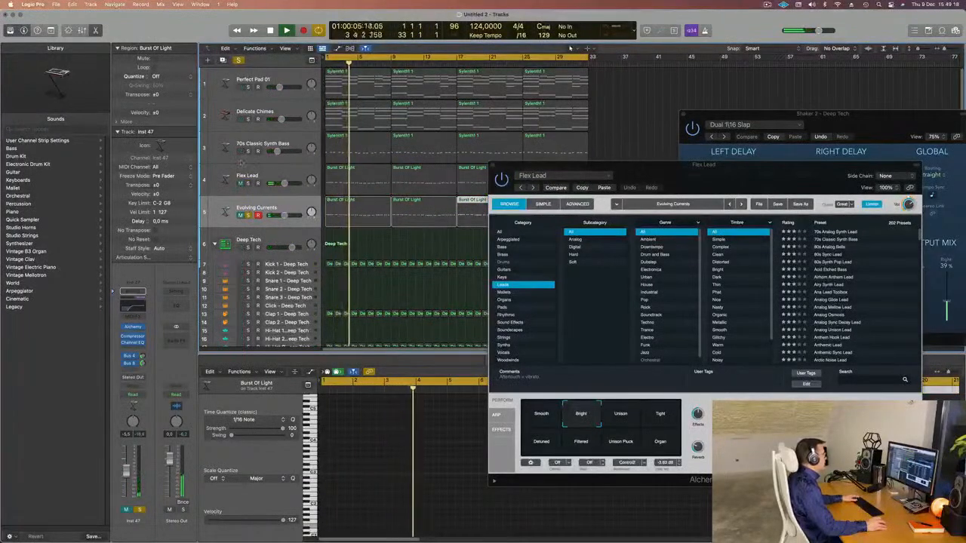
pyautogui.press('Return')
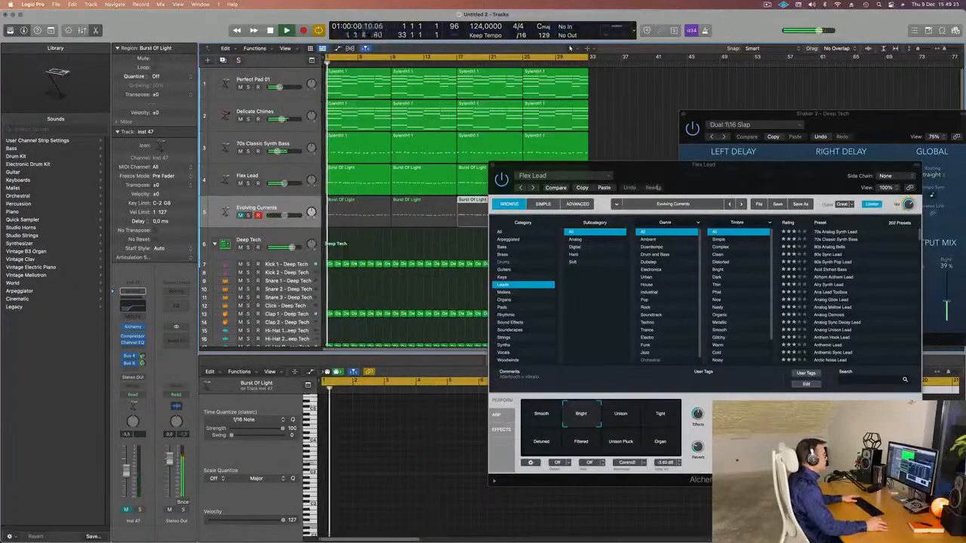
# Replace Flex Lead with the 80s Synth Pop Lead preset and select its track.
pyautogui.moveTo(679, 163); pyautogui.dragTo(637, 158)
pyautogui.click(793, 257)
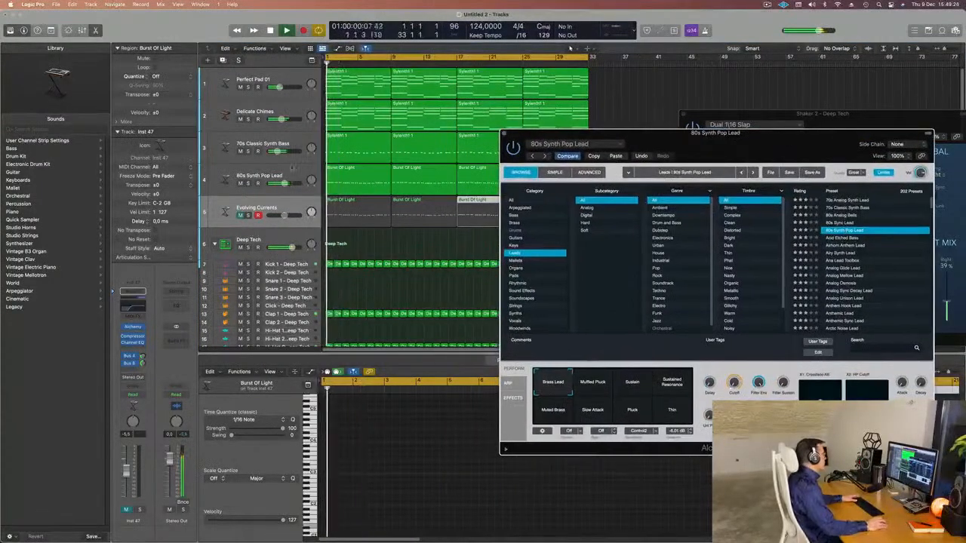
pyautogui.click(271, 172)
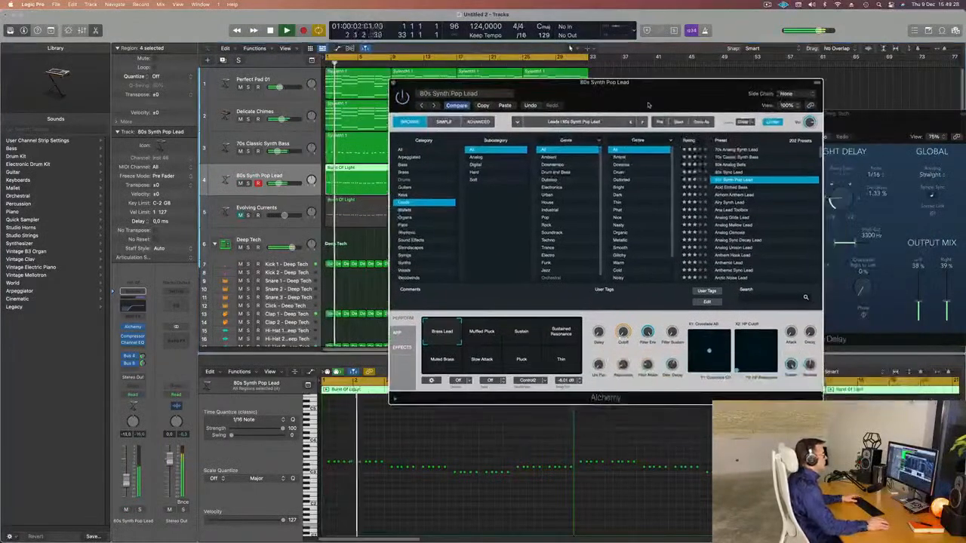
# Audition the Airy Synth Lead and Ana Lead Toolbox presets in Alchemy against the playing mix.
pyautogui.click(694, 215)
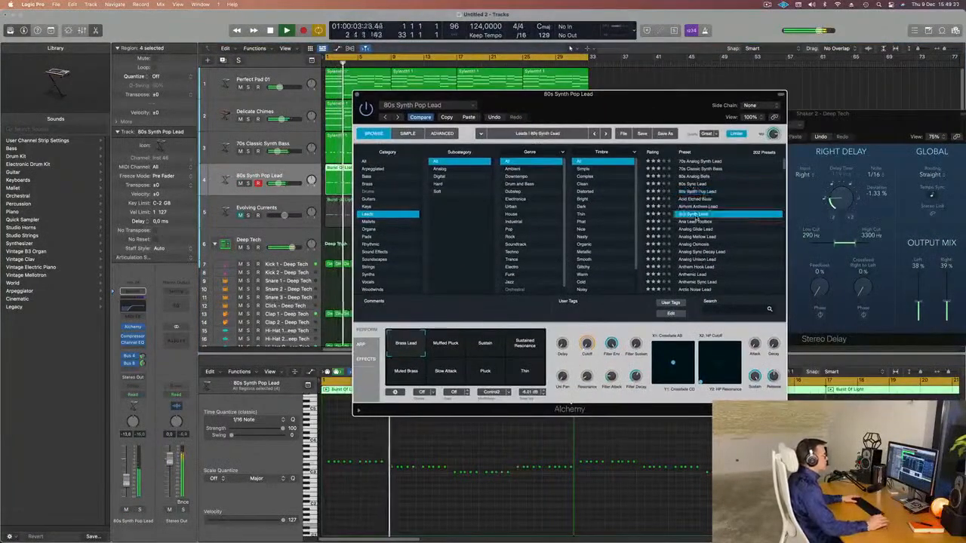
pyautogui.scroll(-1, 705, 231)
pyautogui.click(705, 232)
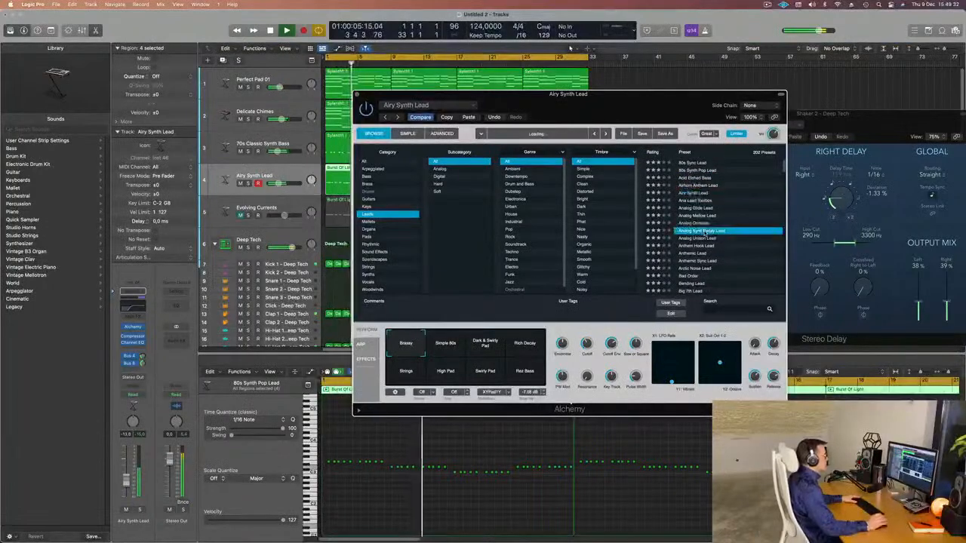
pyautogui.click(699, 194)
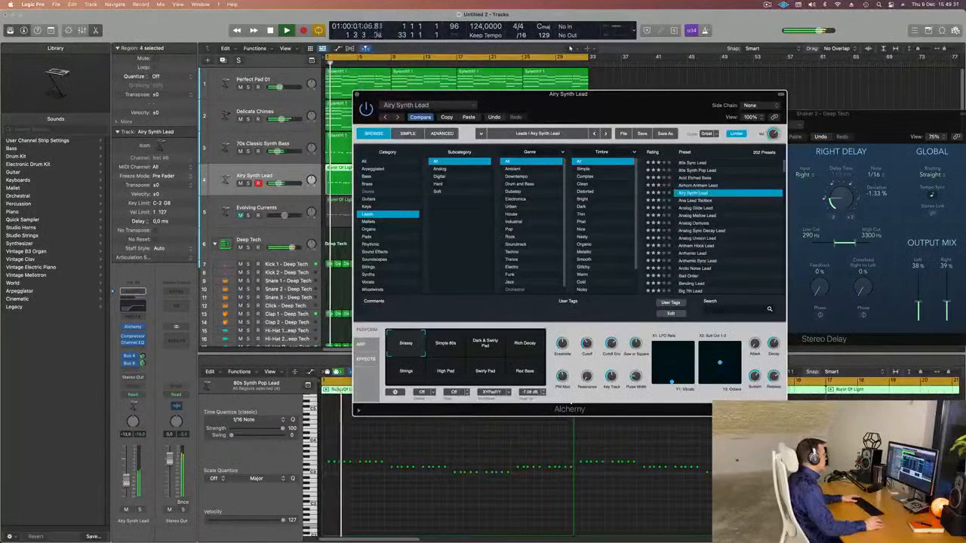
pyautogui.click(700, 200)
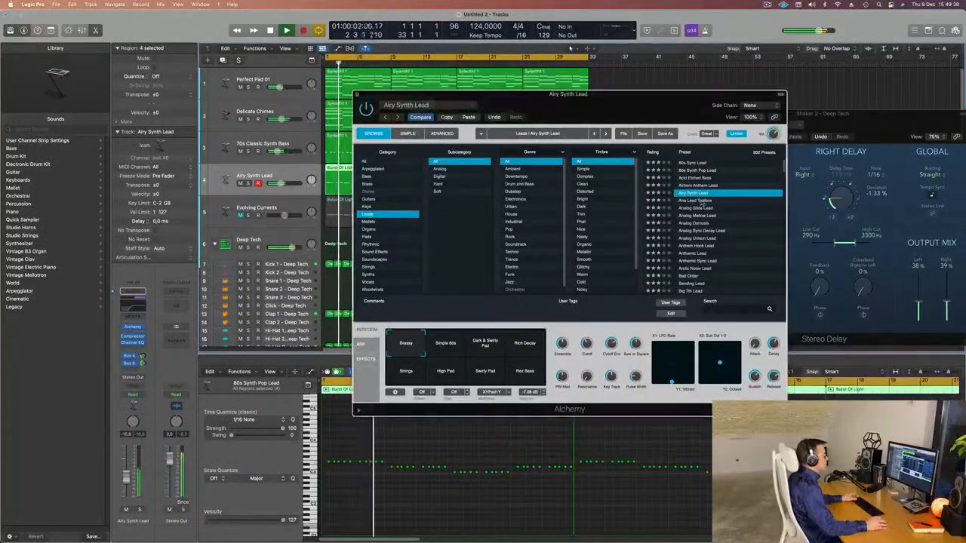
pyautogui.click(698, 185)
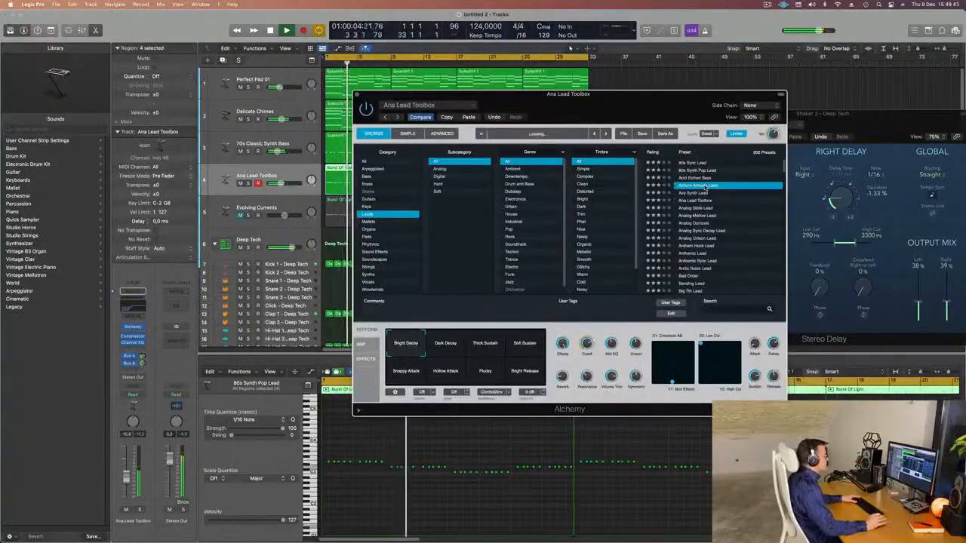
pyautogui.click(702, 201)
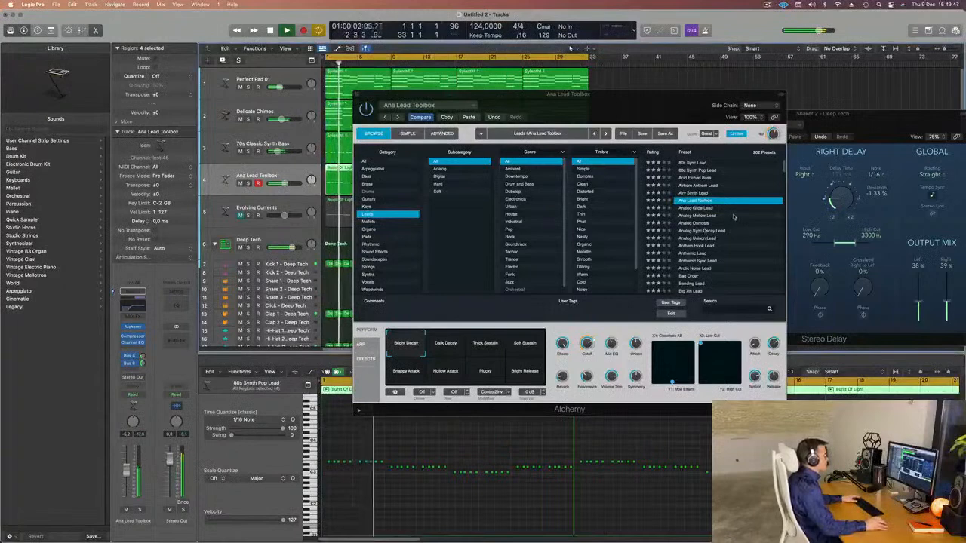
# Audition the Analog Sync Decay Lead and Arctic Noise Lead presets on the lead track.
pyautogui.scroll(-1, 705, 222)
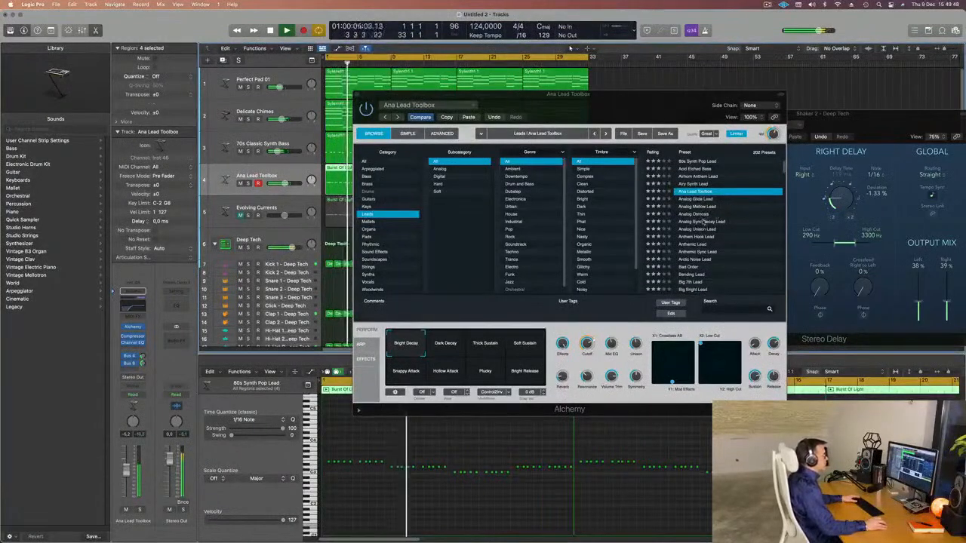
pyautogui.click(721, 220)
pyautogui.scroll(-1, 717, 248)
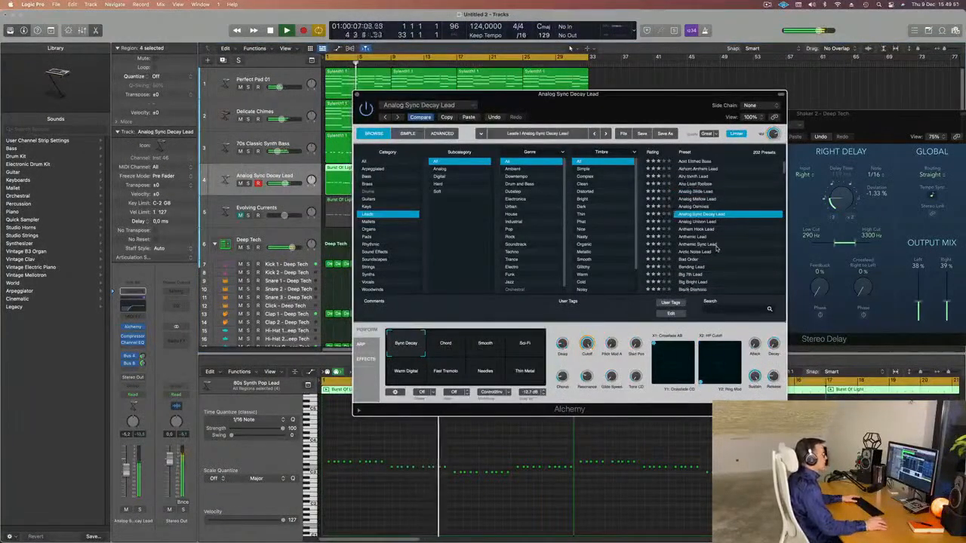
pyautogui.click(702, 253)
pyautogui.scroll(-8, 732, 246)
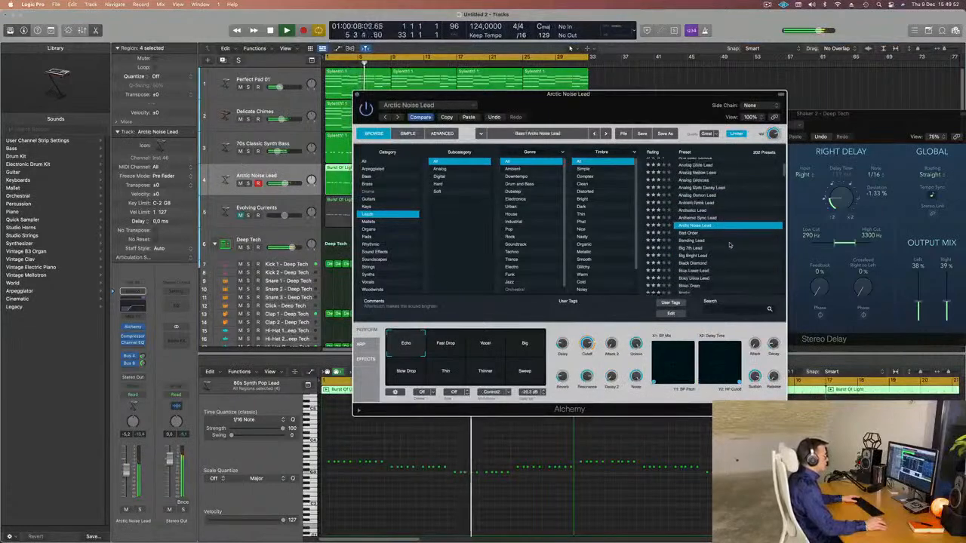
# Load the Classic 80s Epic Brass preset and try its Ring Mod Brass, Thin, Slow Attack and Unison performance variations.
pyautogui.scroll(-17, 731, 246)
pyautogui.scroll(-3, 743, 215)
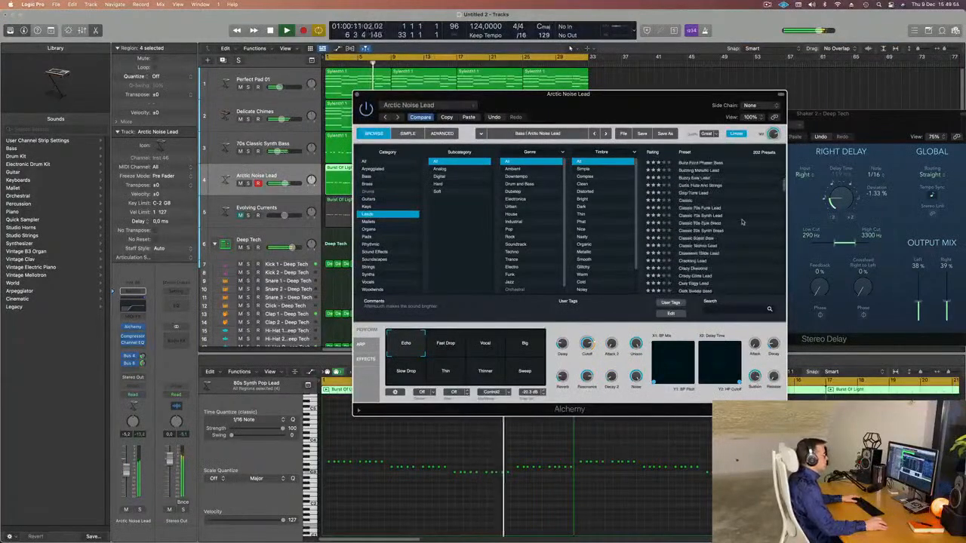
pyautogui.click(704, 217)
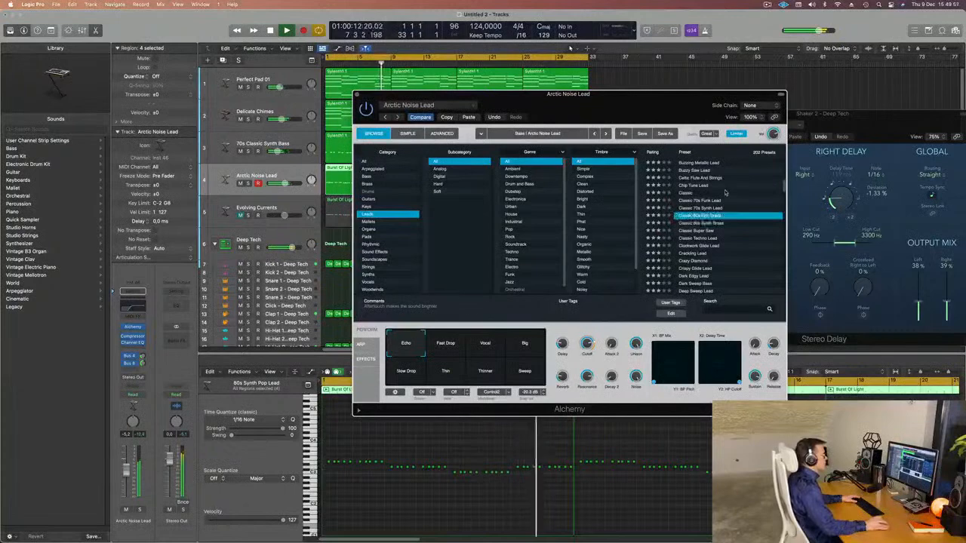
pyautogui.moveTo(650, 108); pyautogui.dragTo(661, 105)
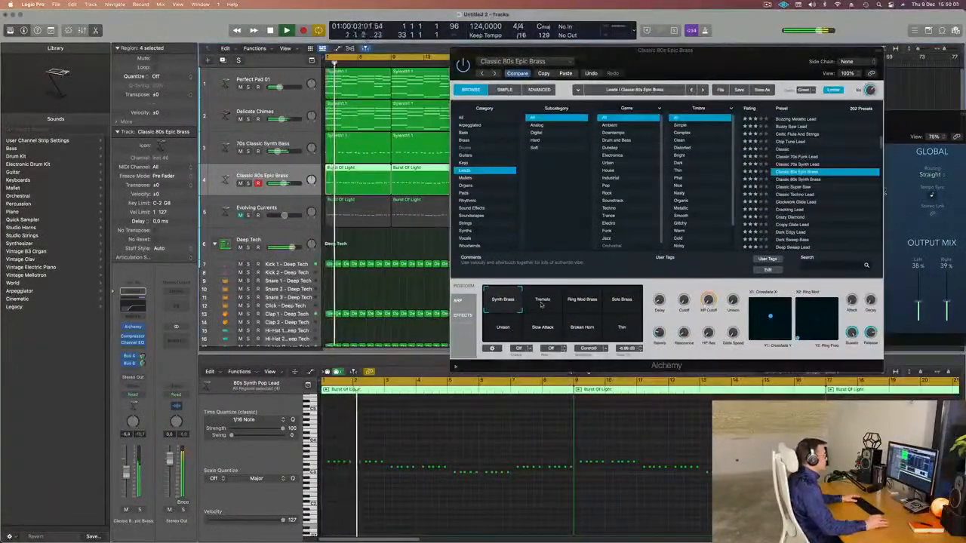
pyautogui.click(596, 300)
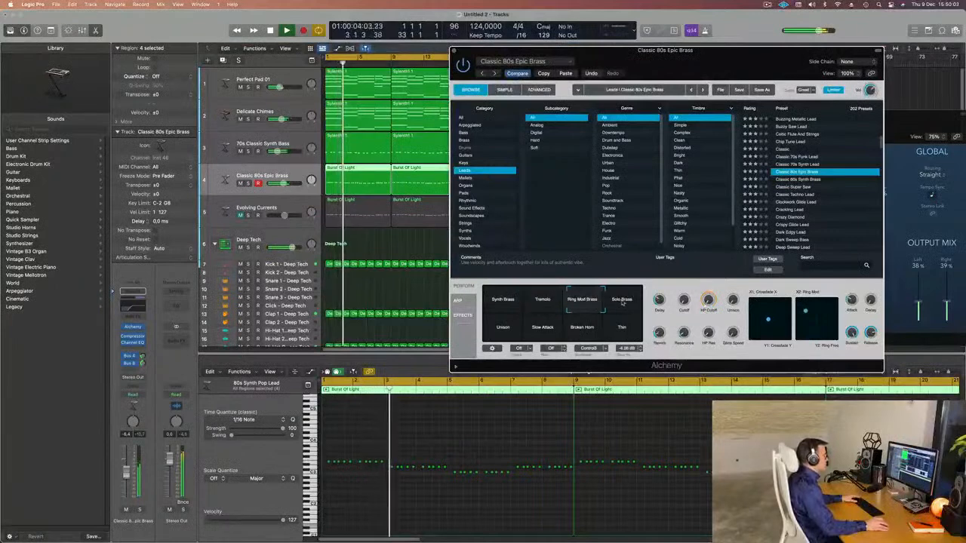
pyautogui.click(626, 337)
pyautogui.click(563, 341)
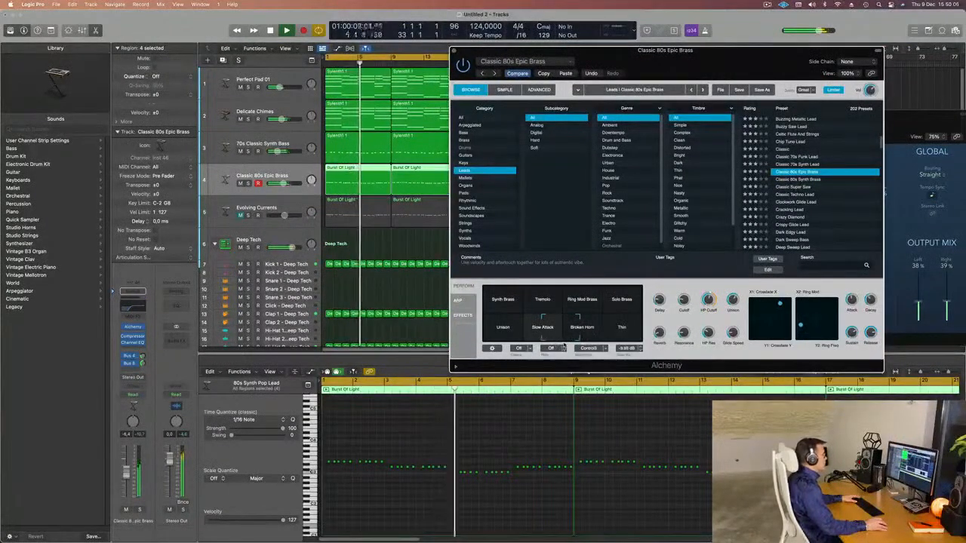
pyautogui.click(498, 338)
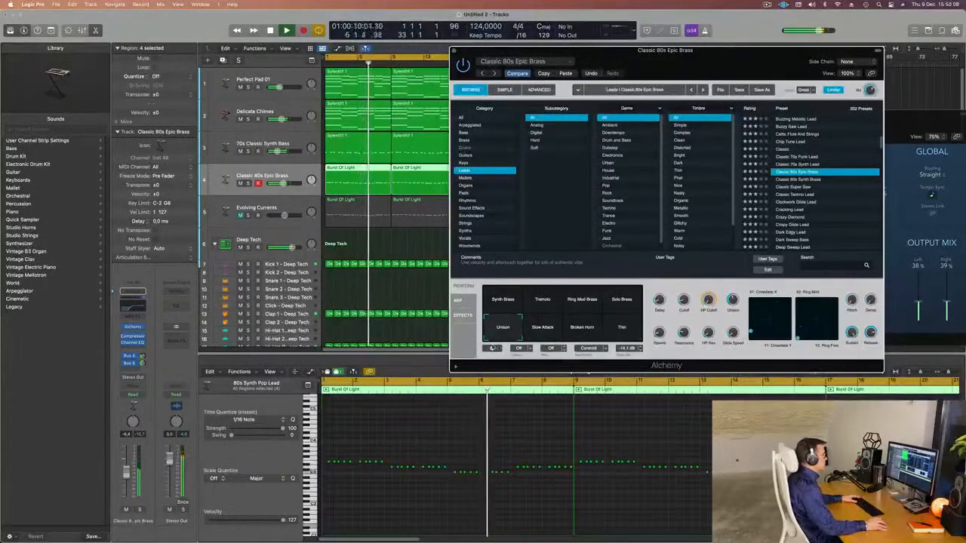
# Load the Crazy Diamond preset and lower the lead track's volume slightly.
pyautogui.scroll(-2, 812, 198)
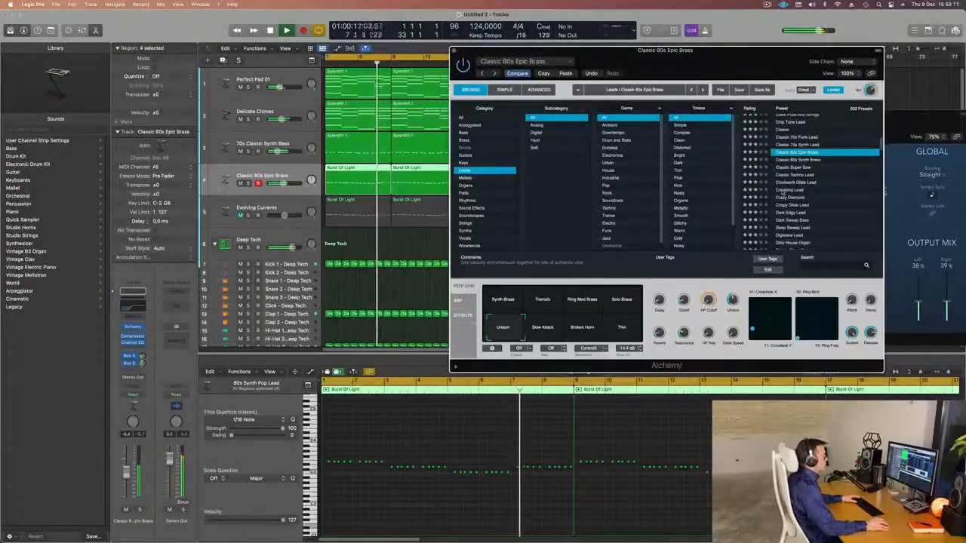
pyautogui.click(789, 197)
pyautogui.moveTo(742, 51); pyautogui.dragTo(715, 52)
pyautogui.moveTo(284, 183); pyautogui.dragTo(282, 183)
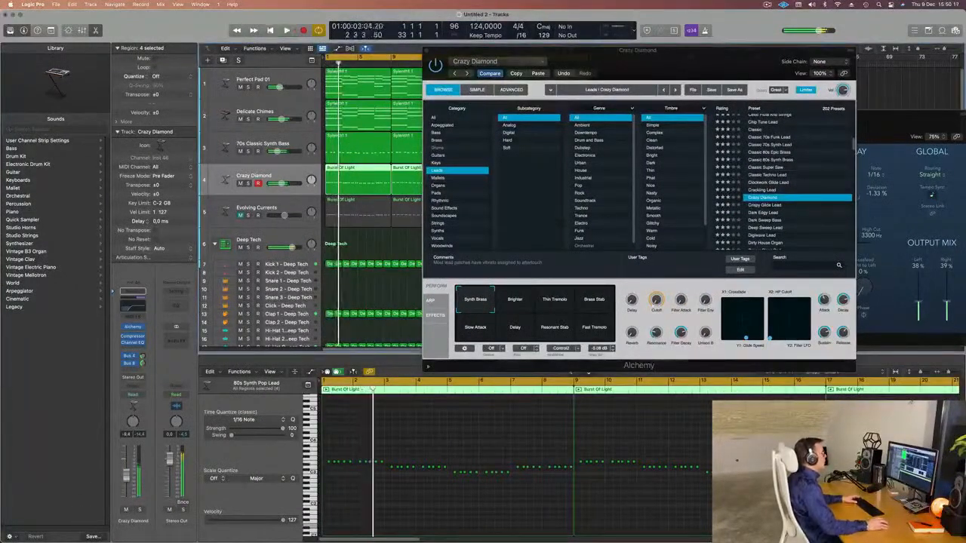
# Audition the Digiwave Lead and Dirty House Organ presets and load Elastic Saw Lead on the lead track.
pyautogui.scroll(-3, 764, 201)
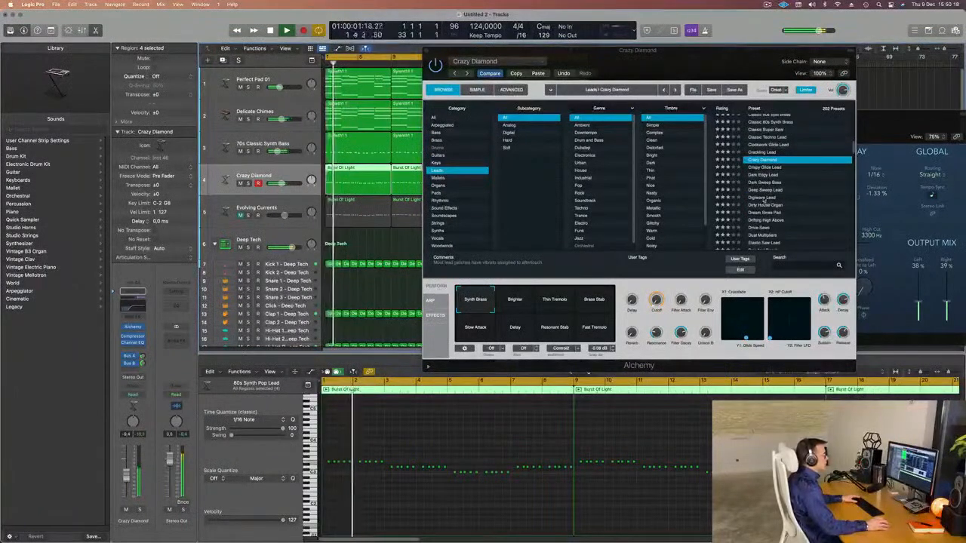
pyautogui.click(764, 198)
pyautogui.click(767, 205)
pyautogui.scroll(-3, 800, 205)
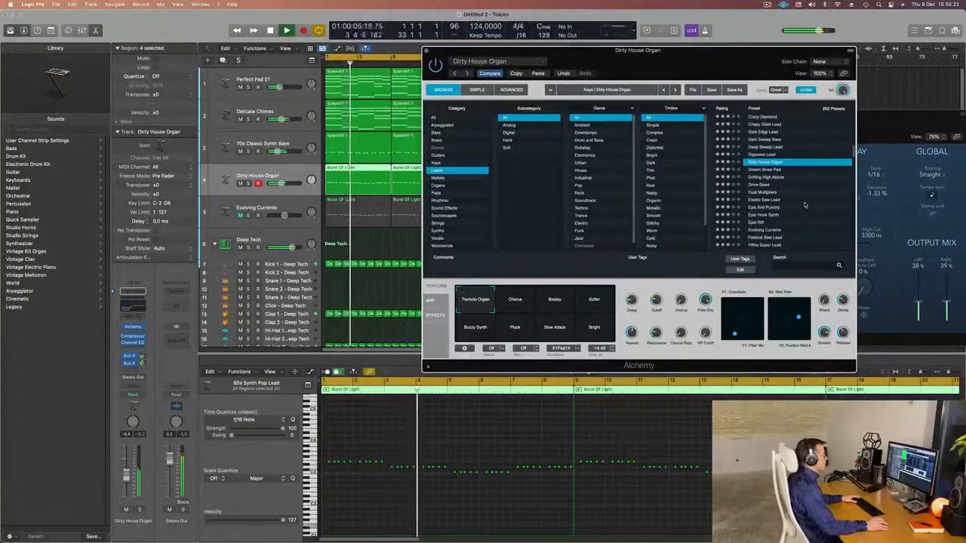
pyautogui.click(808, 200)
pyautogui.scroll(-2, 813, 201)
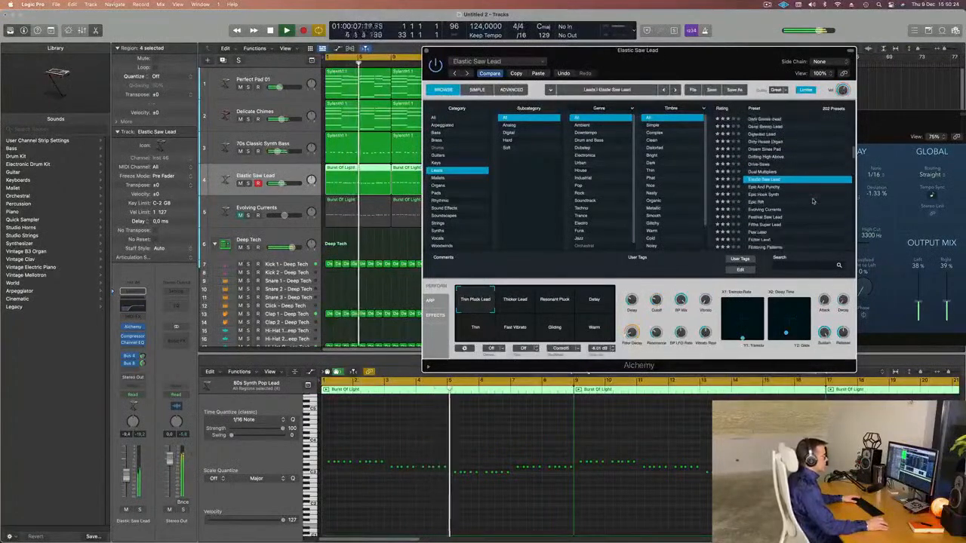
# Audition the Epic Rift and Gaseous Lead presets on the lead track.
pyautogui.click(812, 202)
pyautogui.scroll(-2, 807, 205)
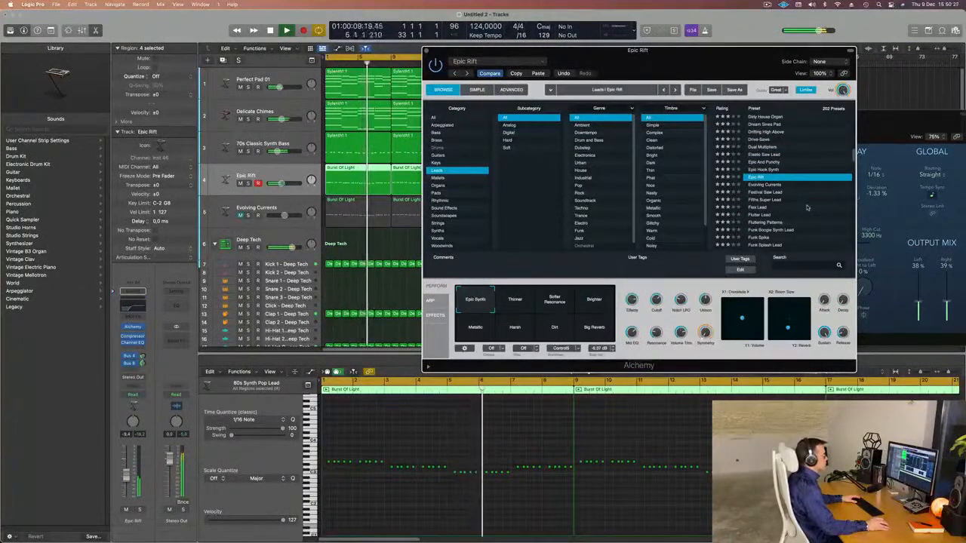
pyautogui.scroll(-3, 807, 208)
pyautogui.click(766, 224)
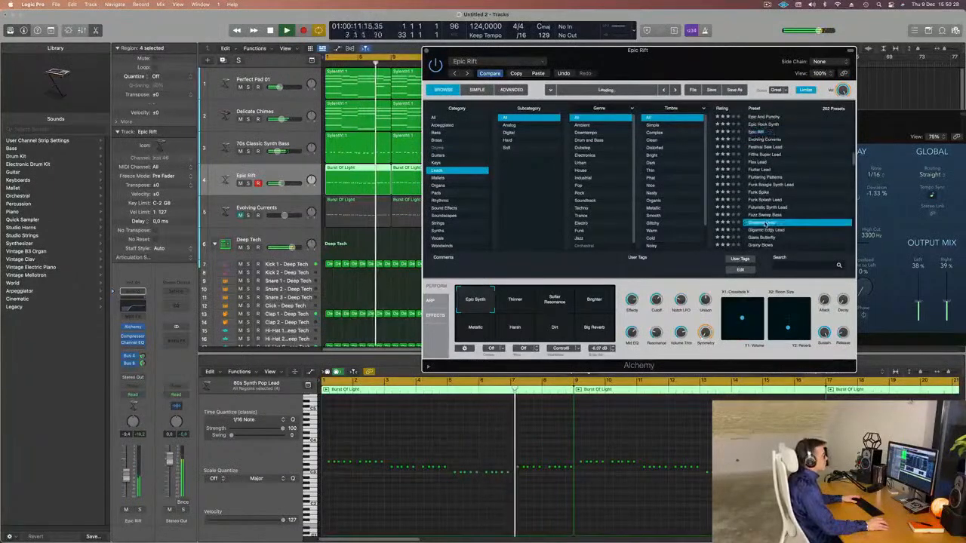
pyautogui.scroll(-3, 814, 208)
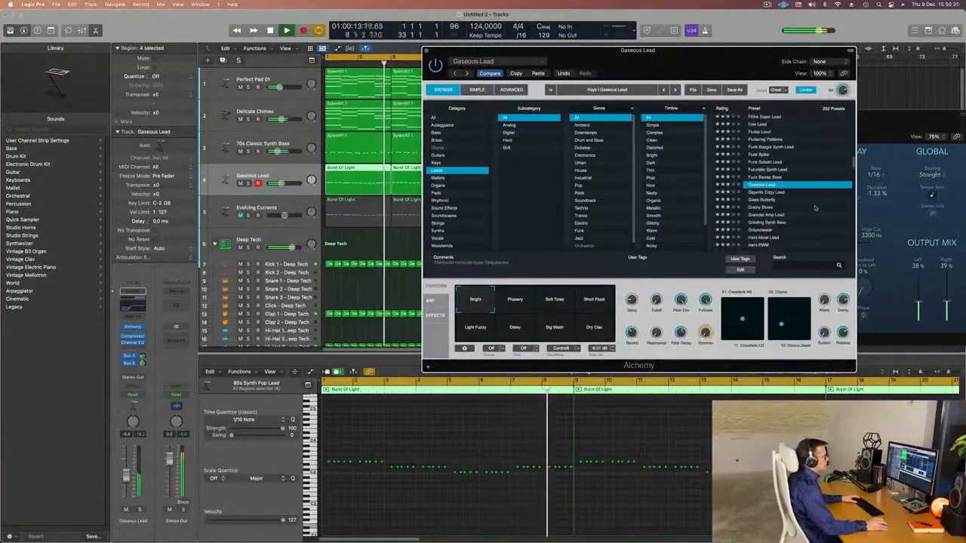
pyautogui.scroll(-2, 815, 207)
# Load the Hard Metal Lead preset and try its Noisy Soft Attack, Soft Major Pluck and Heavy Metal performance variations.
pyautogui.click(766, 212)
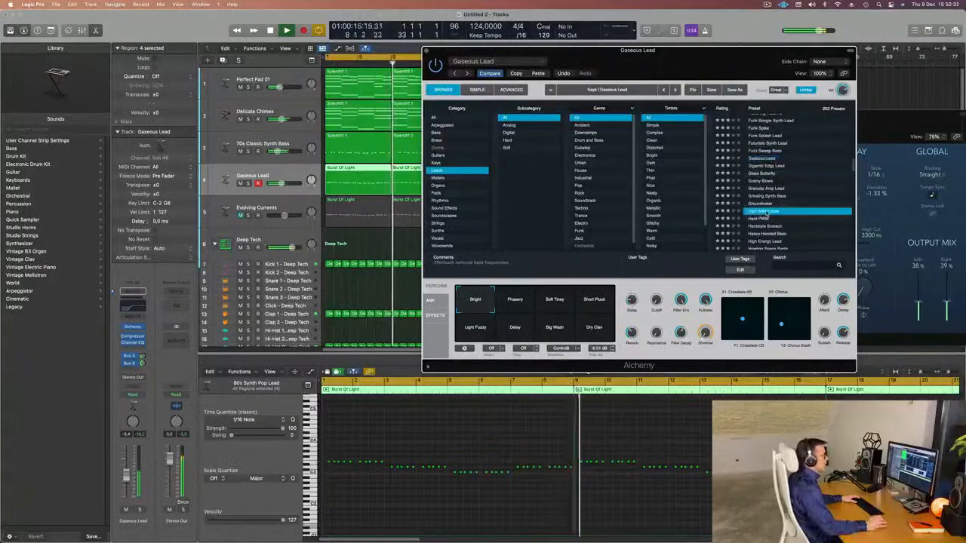
pyautogui.scroll(-4, 815, 189)
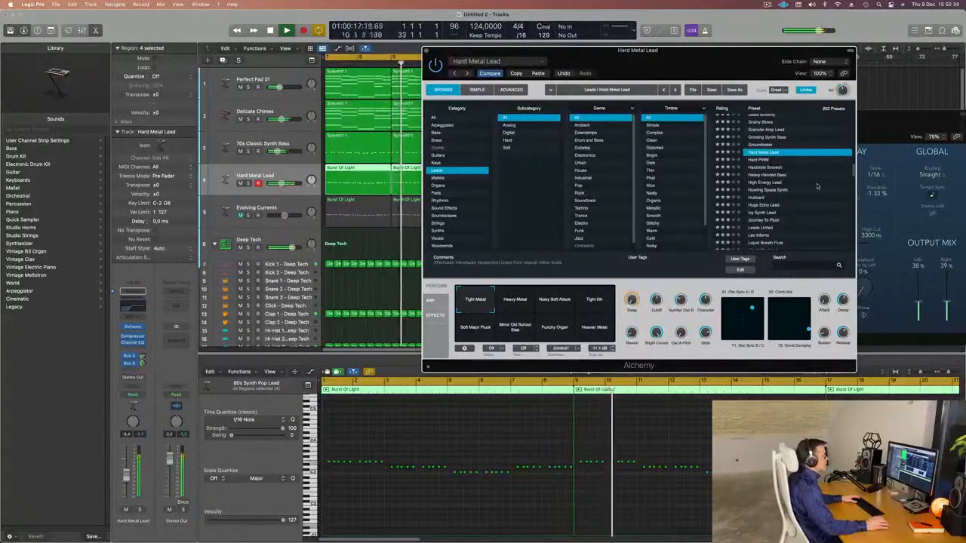
pyautogui.click(564, 308)
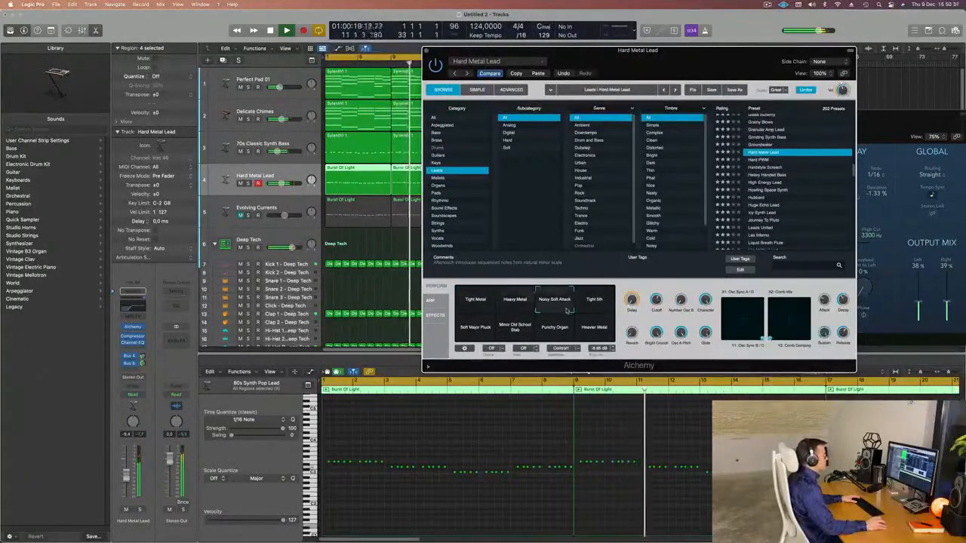
pyautogui.click(476, 332)
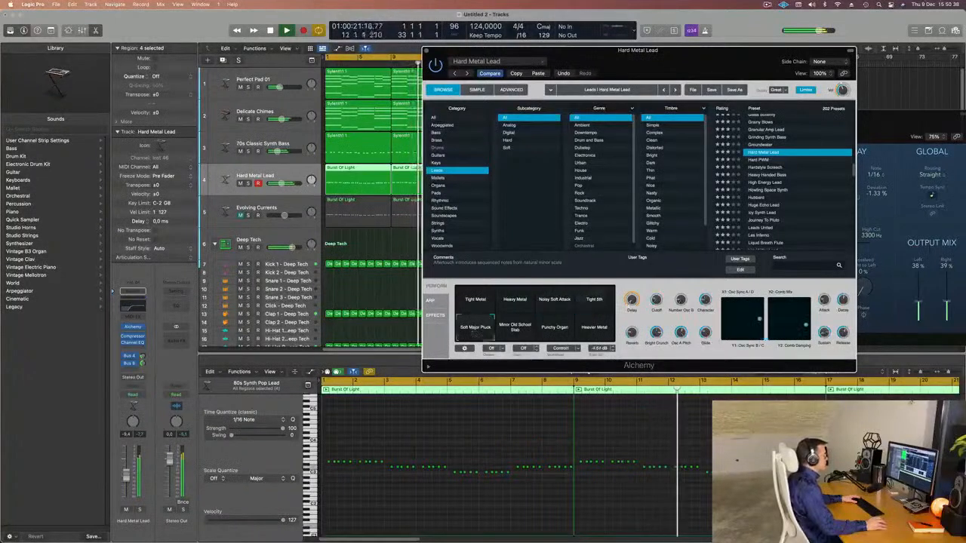
pyautogui.click(517, 331)
pyautogui.click(574, 335)
pyautogui.click(604, 334)
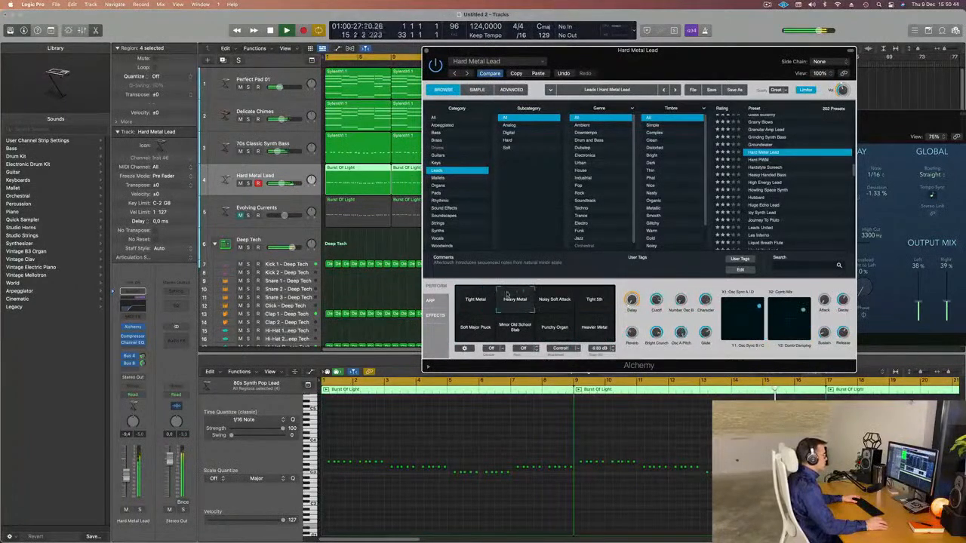
# Choose the Tight Metal variation, lower the lead track's volume during playback and close the Alchemy window.
pyautogui.press('space')
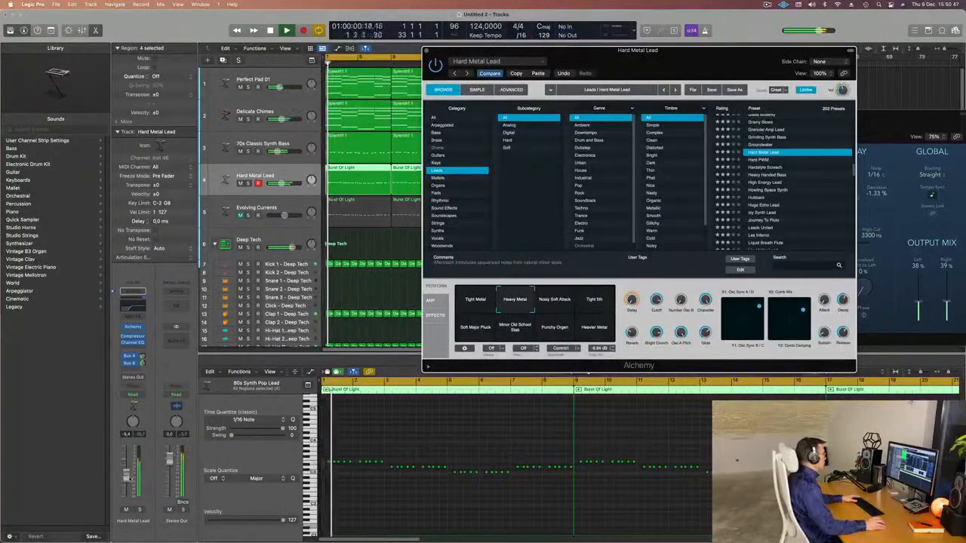
pyautogui.click(485, 302)
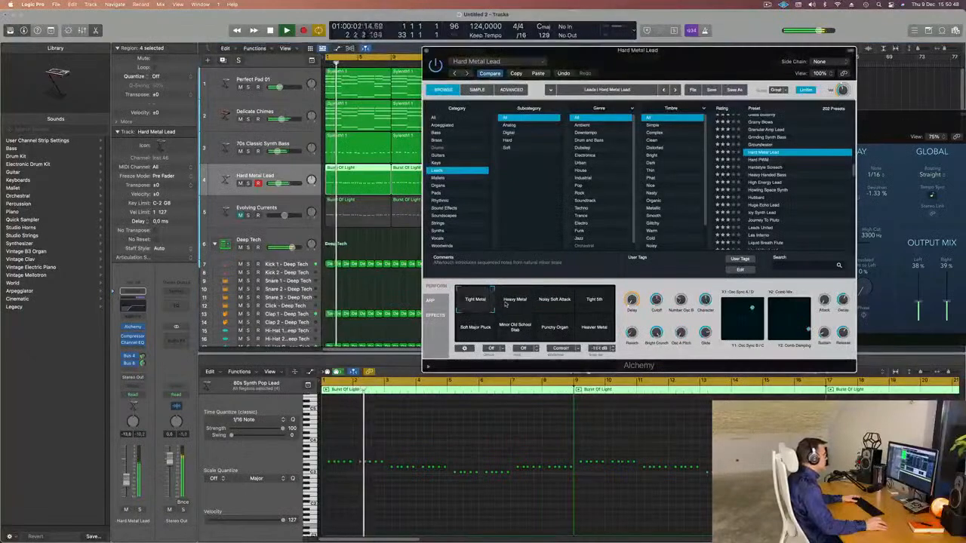
pyautogui.press('space')
pyautogui.press('space')
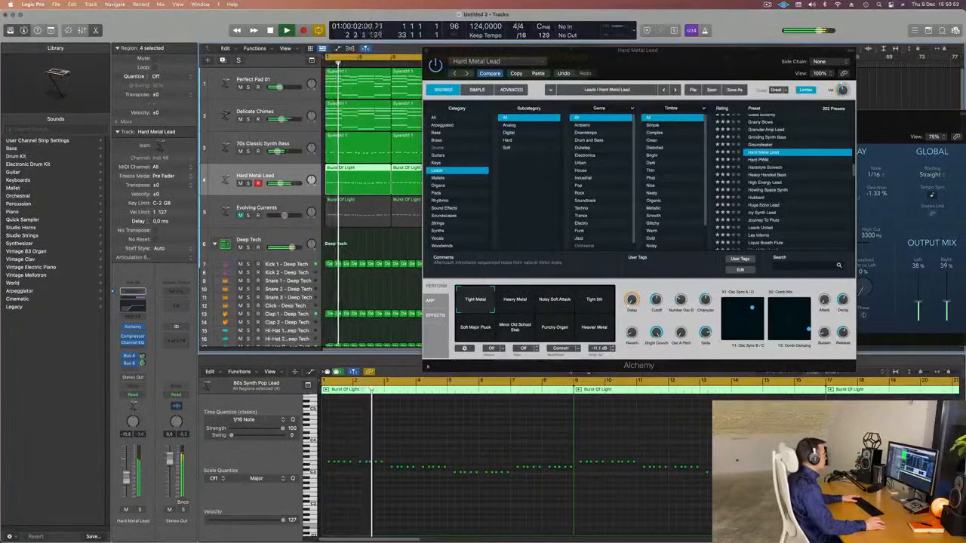
pyautogui.click(435, 51)
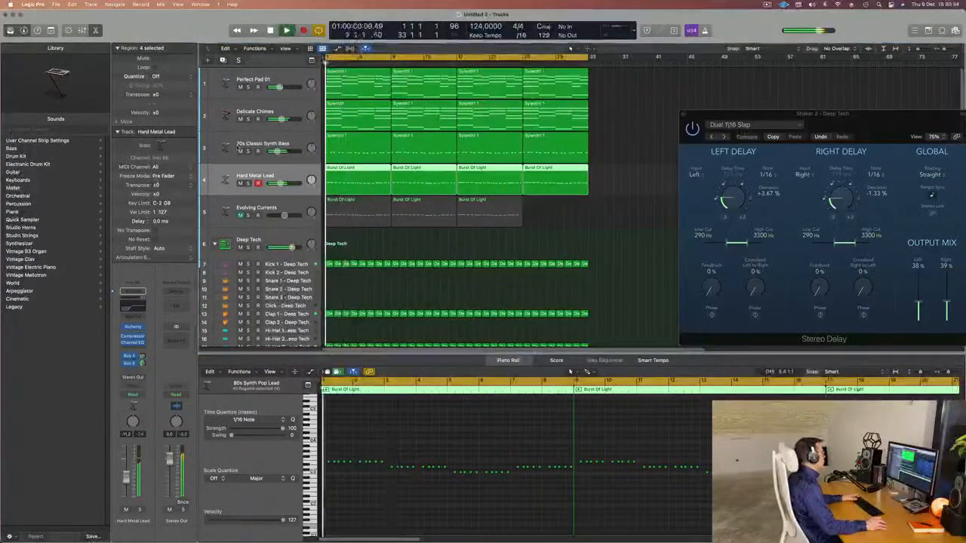
# Copy the last Evolving Currents region to bar 25 and unmute that track.
pyautogui.click(481, 205)
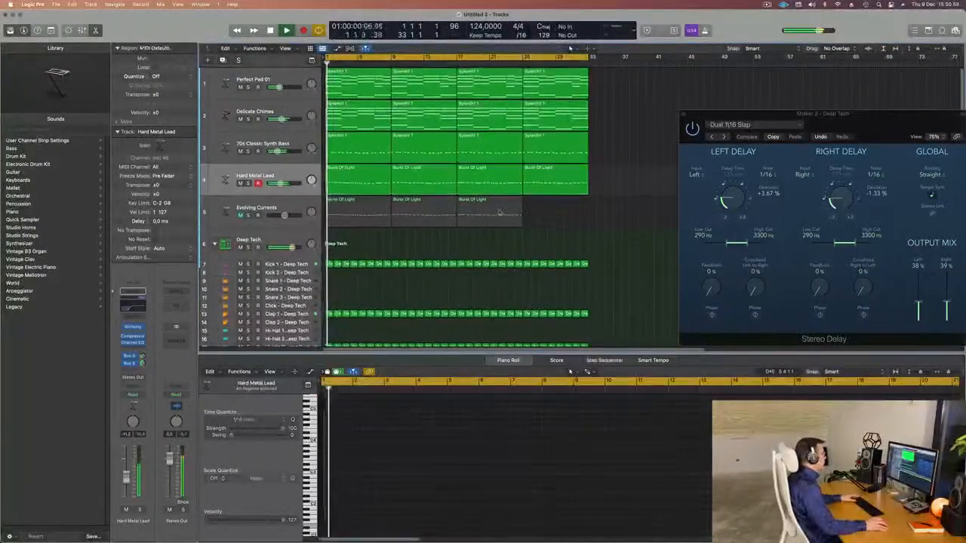
pyautogui.moveTo(481, 205); pyautogui.dragTo(548, 206)
pyautogui.press('space')
pyautogui.click(294, 205)
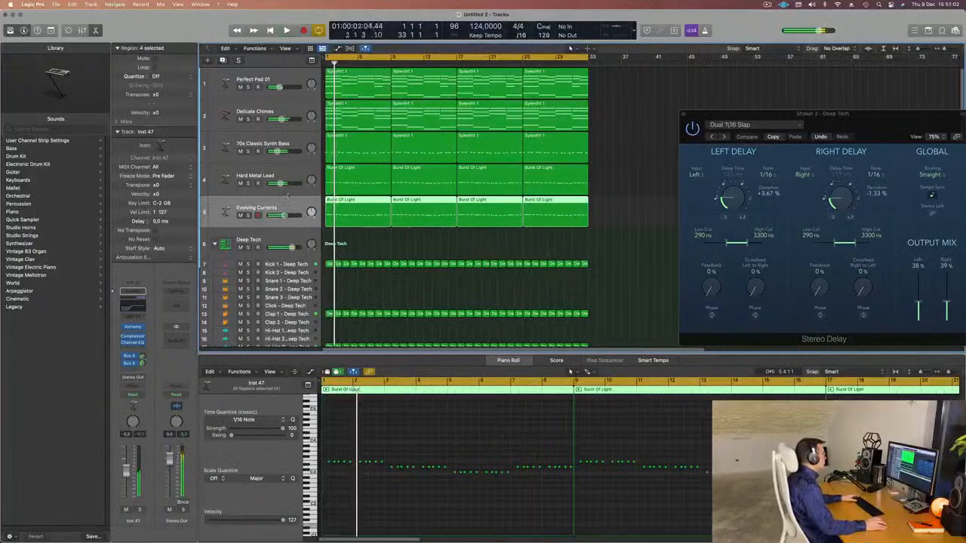
# Briefly mute the Hard Metal Lead track to compare the mix with and without it.
pyautogui.click(305, 172)
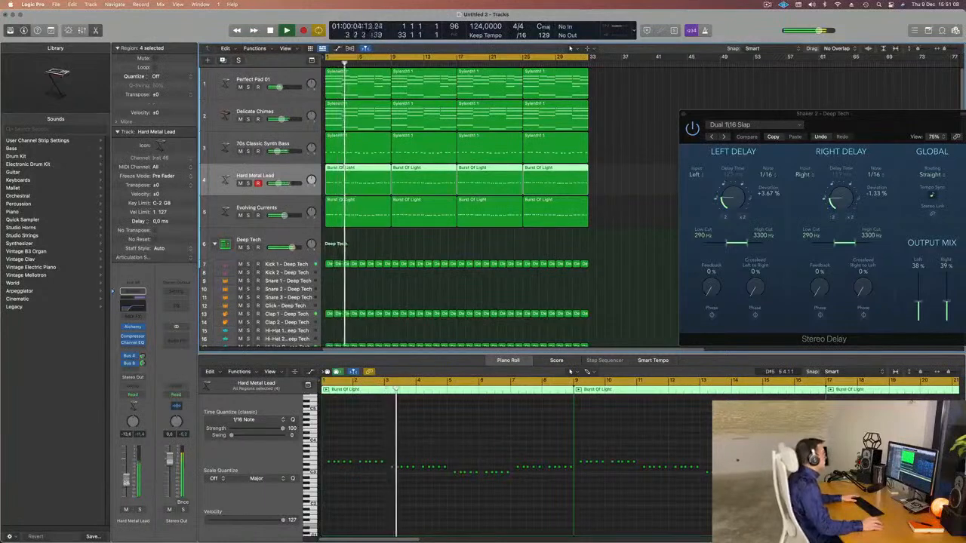
pyautogui.hotkey('ctrl', 'm')
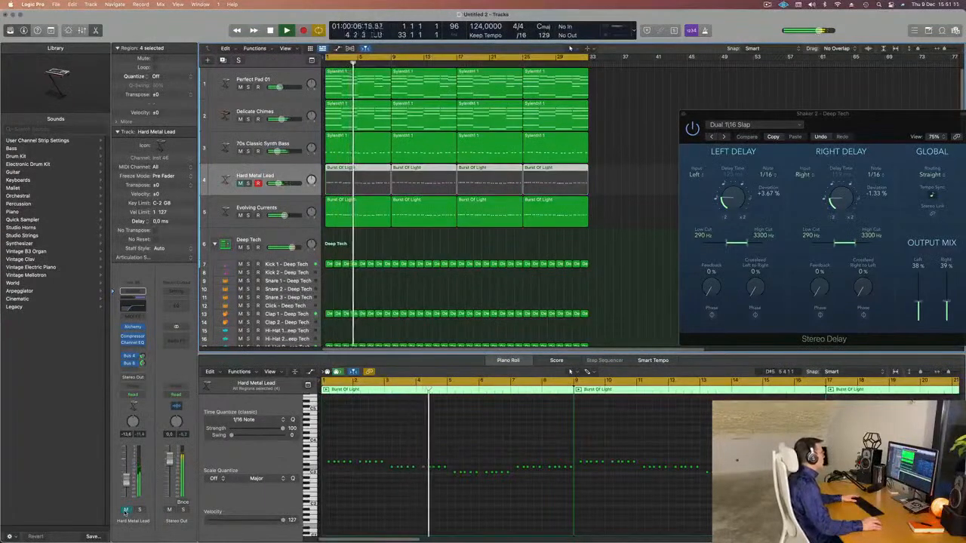
pyautogui.click(125, 510)
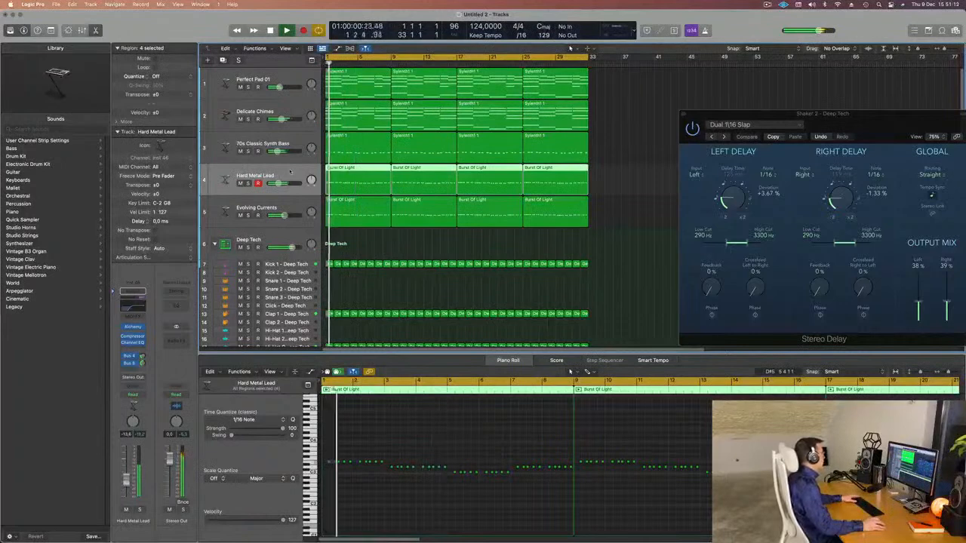
# Select both lead channels in the mixer, solo them briefly and route their outputs to Bus 9.
pyautogui.press('x')
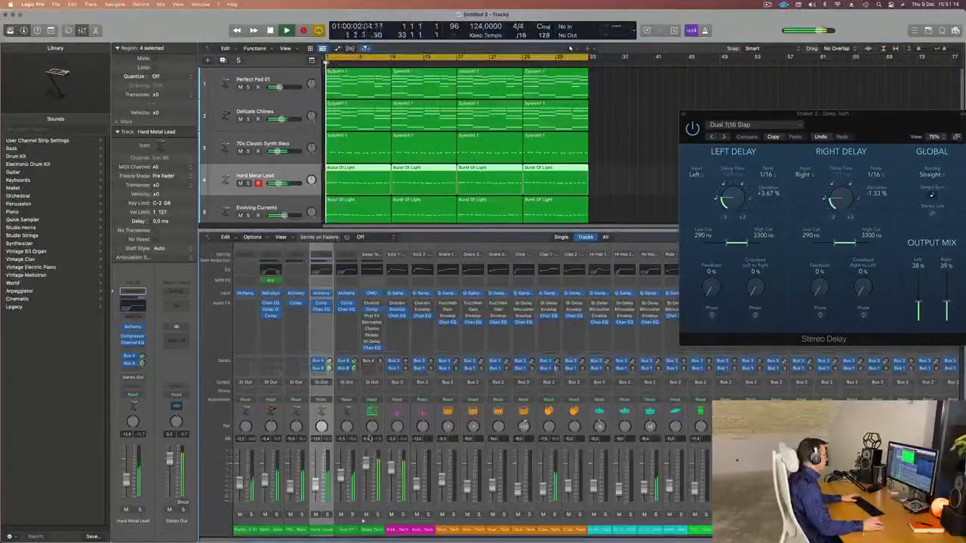
pyautogui.keyDown('shift'); pyautogui.click(344, 530); pyautogui.keyUp('shift')
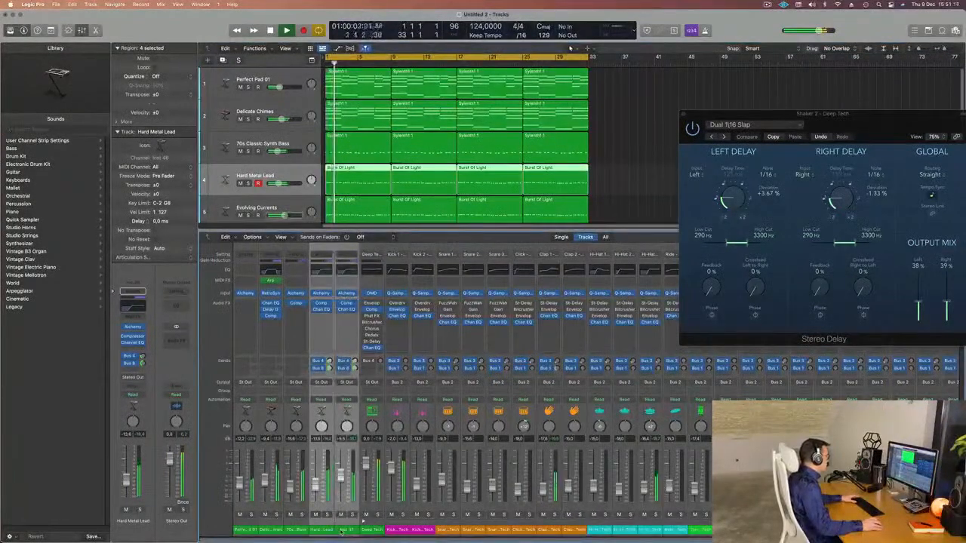
pyautogui.click(352, 515)
pyautogui.click(351, 515)
pyautogui.press('space')
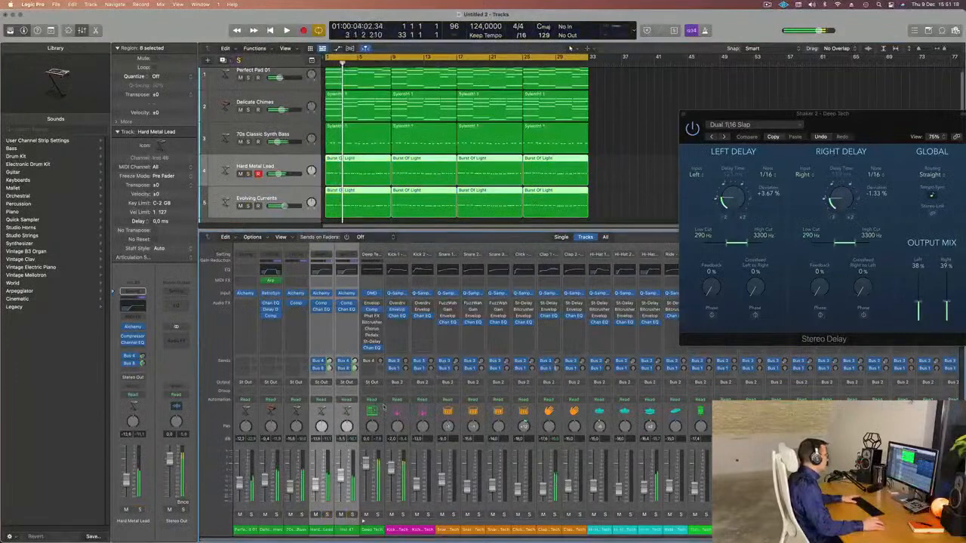
pyautogui.click(350, 382)
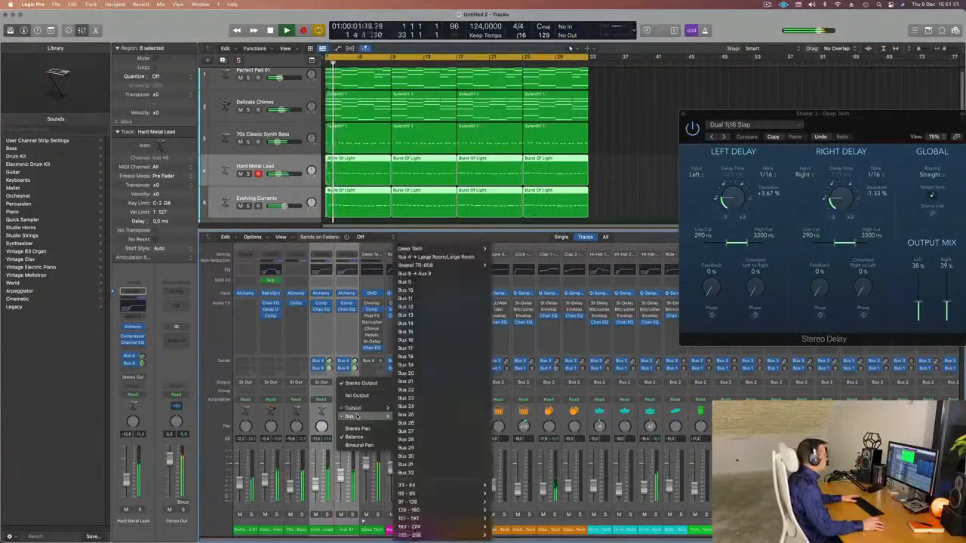
pyautogui.click(420, 281)
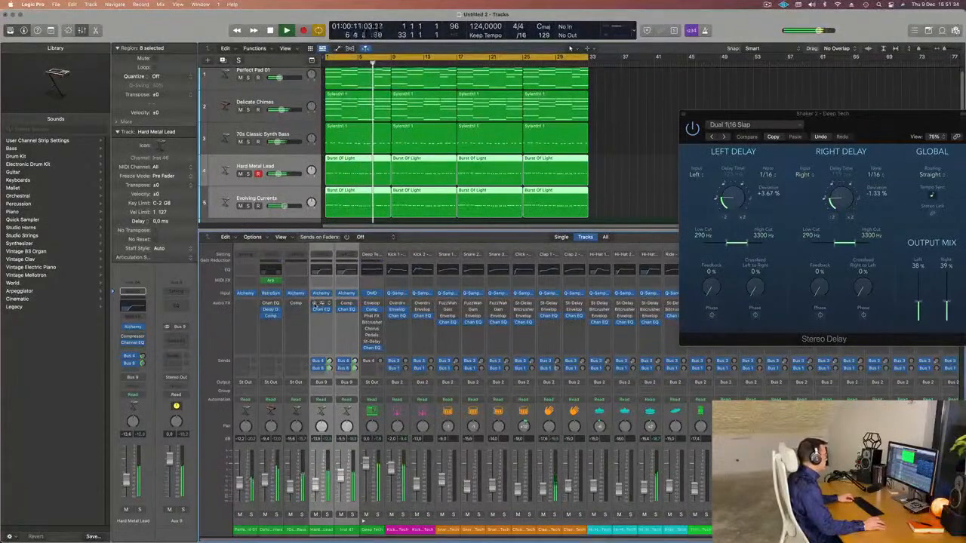
pyautogui.click(345, 329)
pyautogui.click(320, 342)
pyautogui.click(320, 342)
pyautogui.click(292, 512)
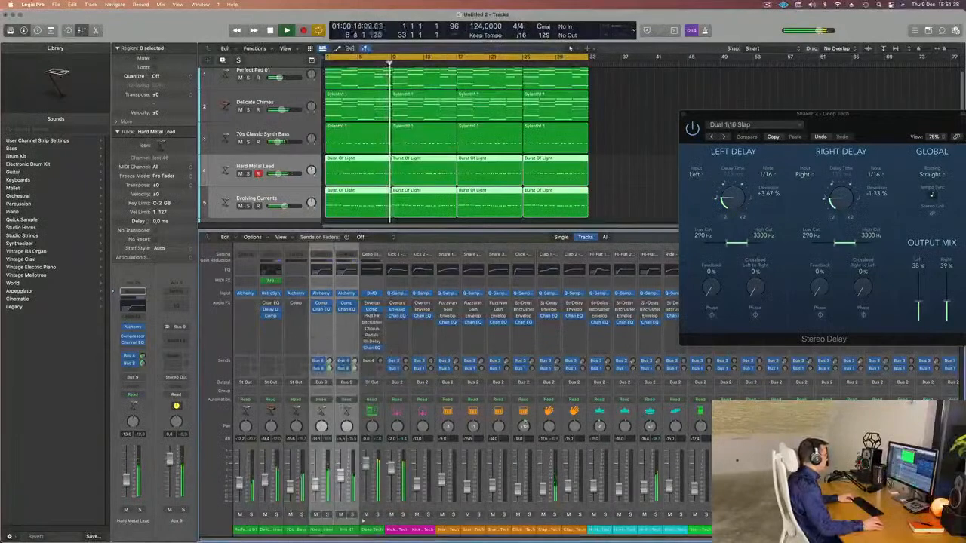
# Open the Compressor on Aux 9 and set its side chain source to Internal.
pyautogui.click(323, 531)
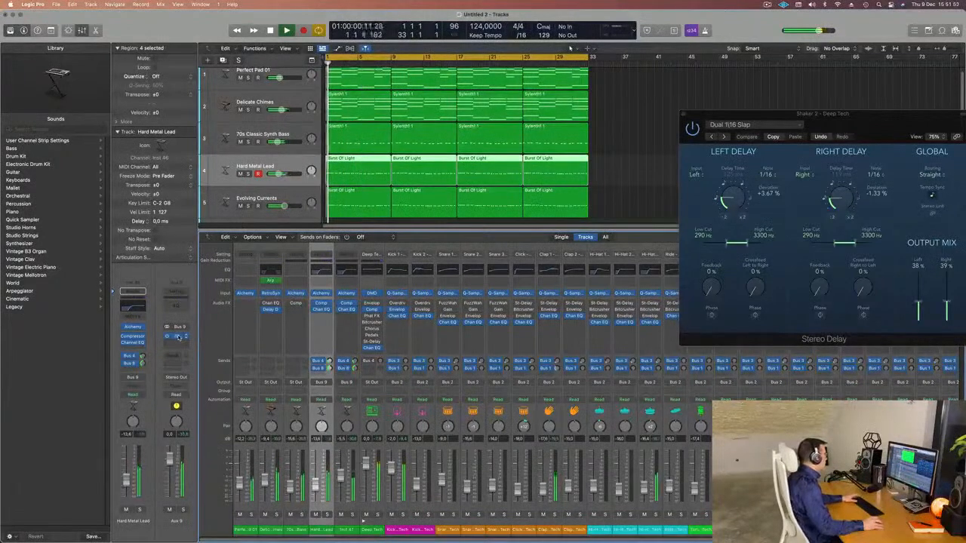
pyautogui.click(176, 335)
pyautogui.moveTo(730, 113); pyautogui.dragTo(636, 113)
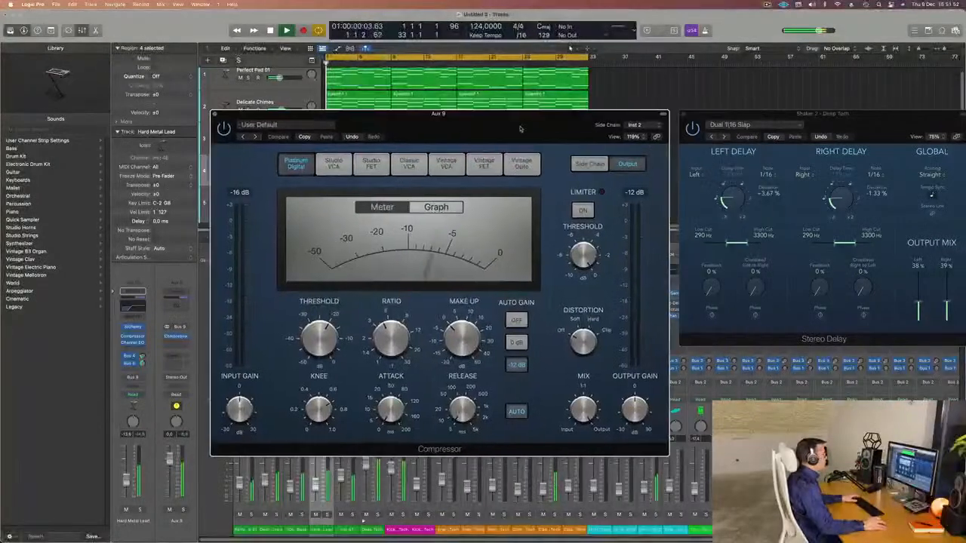
pyautogui.click(632, 124)
pyautogui.moveTo(634, 141)
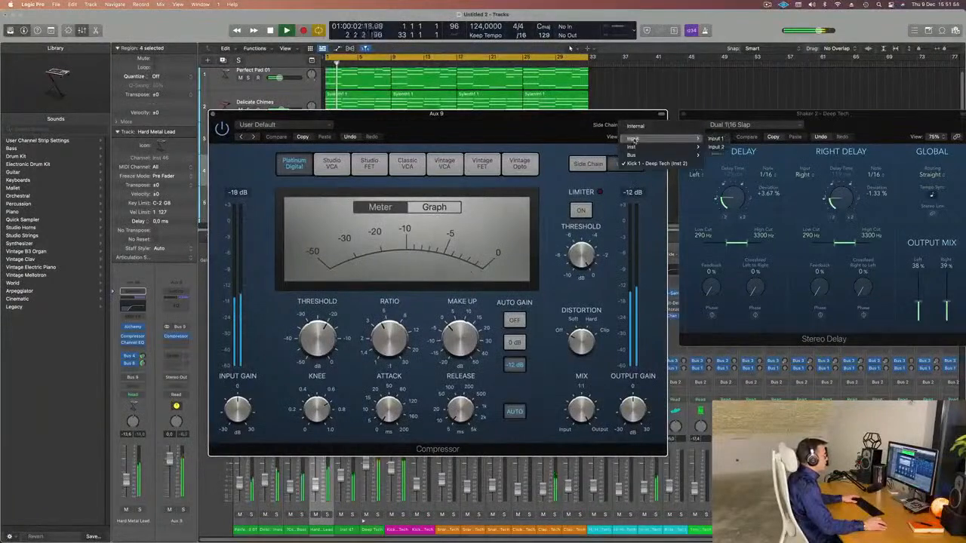
pyautogui.moveTo(582, 129); pyautogui.dragTo(590, 127)
pyautogui.click(649, 124)
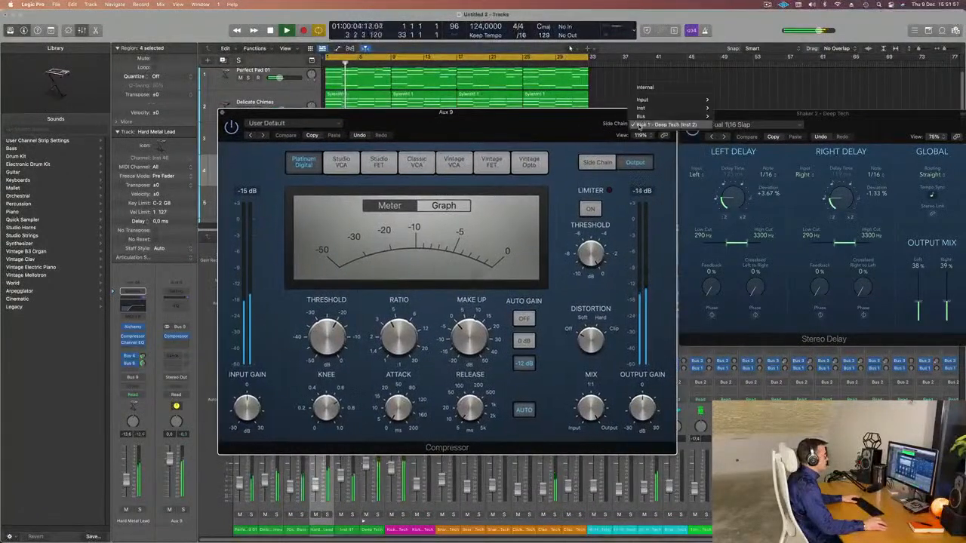
pyautogui.click(654, 89)
# Set the Compressor's threshold to about -29 dB, lower Aux 9's volume during playback and close the plug-in window.
pyautogui.moveTo(453, 113); pyautogui.dragTo(515, 105)
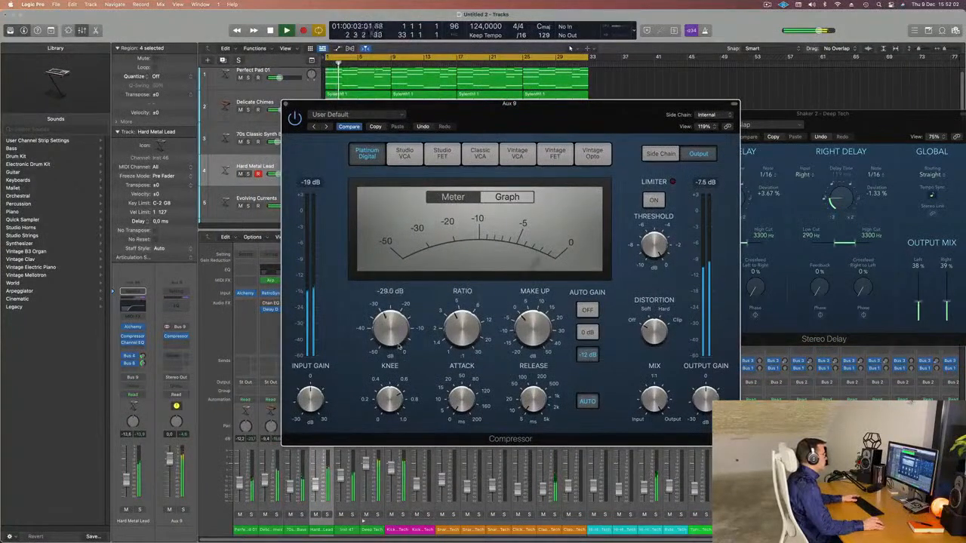
pyautogui.press('space')
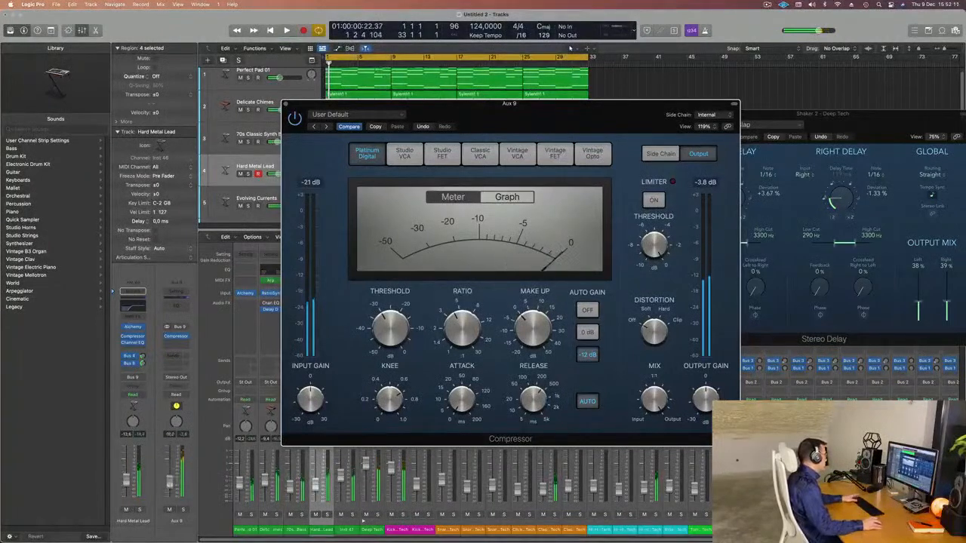
pyautogui.press('space')
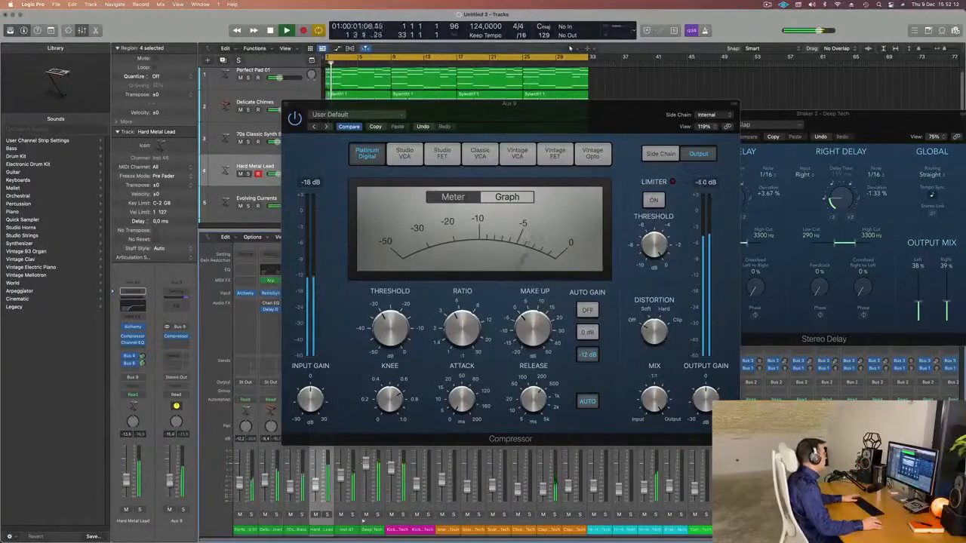
pyautogui.click(286, 105)
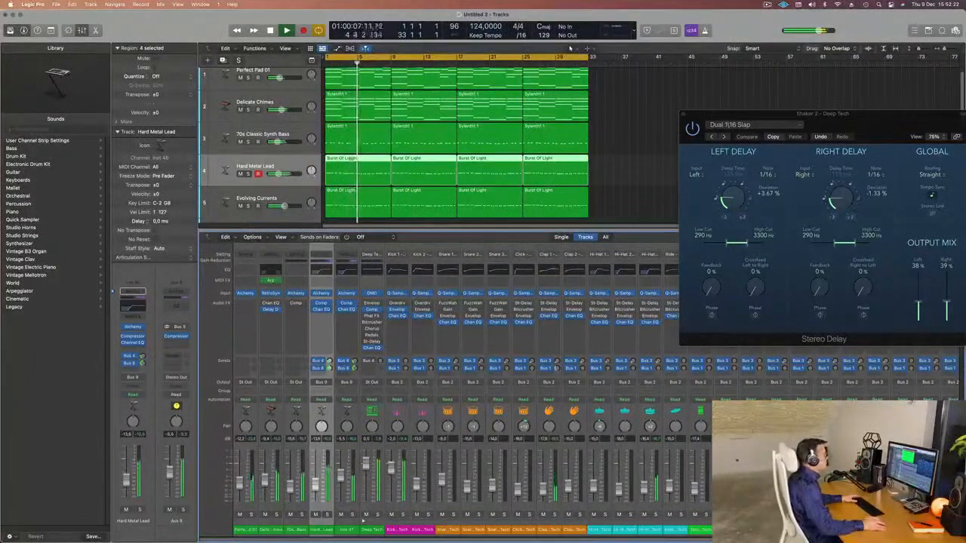
# Close the Stereo Delay window, deselect the regions and hide the mixer to show the full arrangement.
pyautogui.moveTo(702, 120); pyautogui.dragTo(345, 148)
pyautogui.click(326, 143)
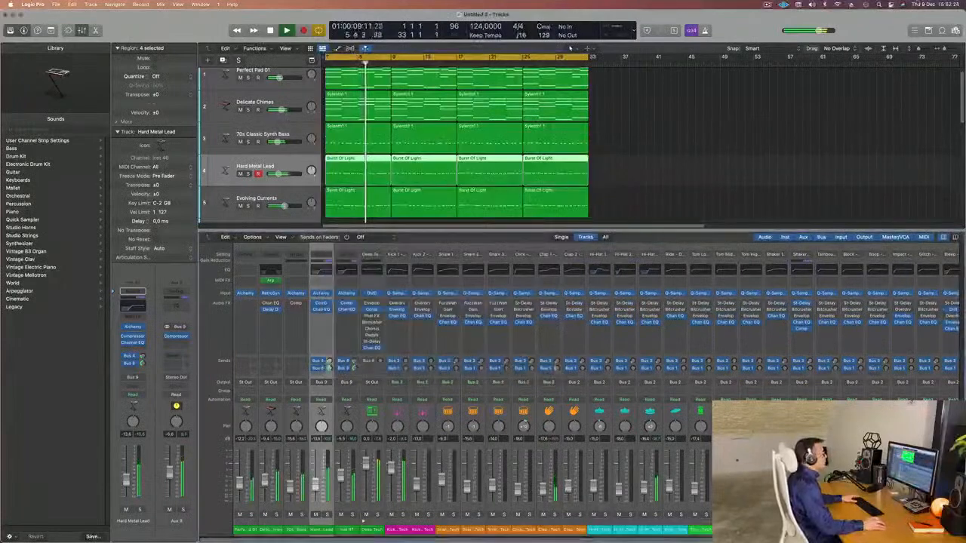
pyautogui.click(778, 5)
pyautogui.click(683, 126)
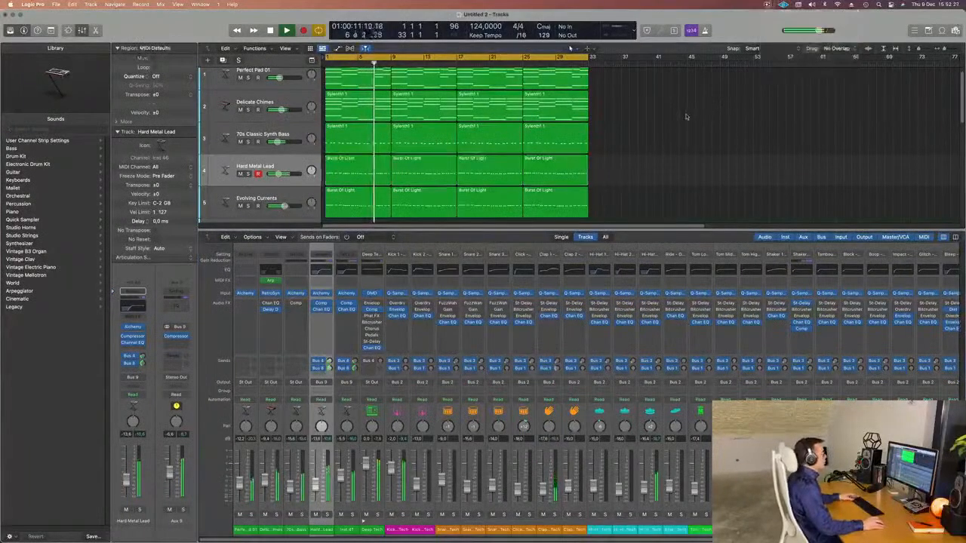
pyautogui.scroll(1, 684, 127)
pyautogui.press('x')
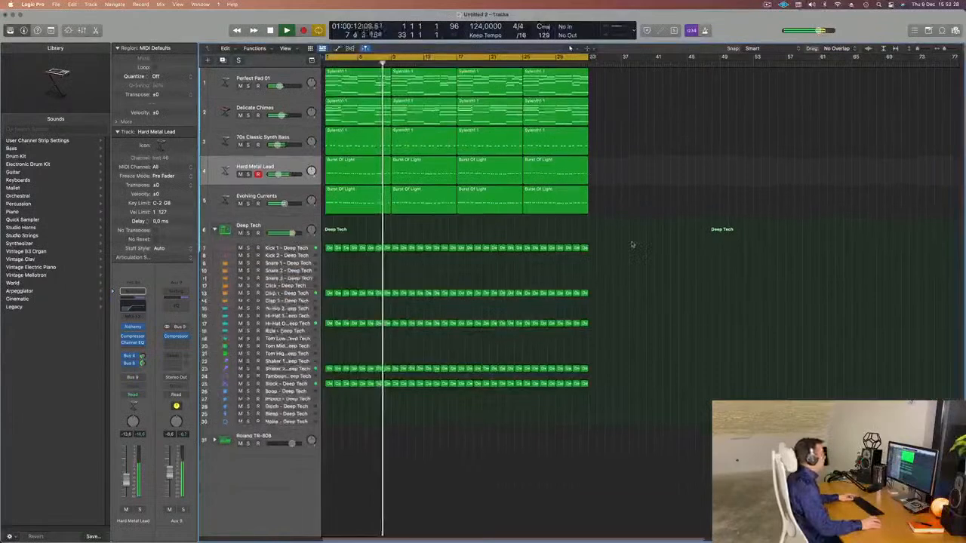
pyautogui.scroll(3, 623, 277)
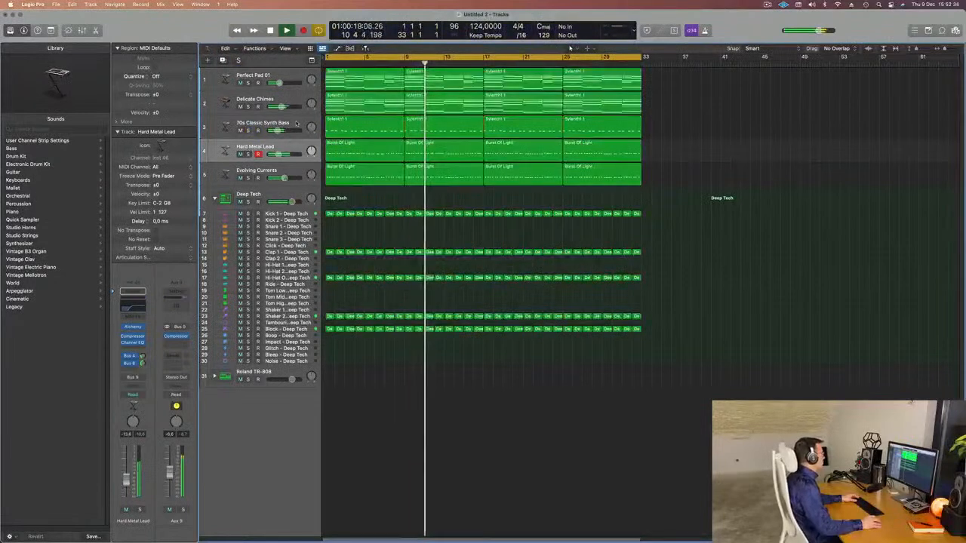
# Adjust the 70s Classic Synth Bass track's volume to about -11.8 dB and replay the arrangement from the start.
pyautogui.click(249, 128)
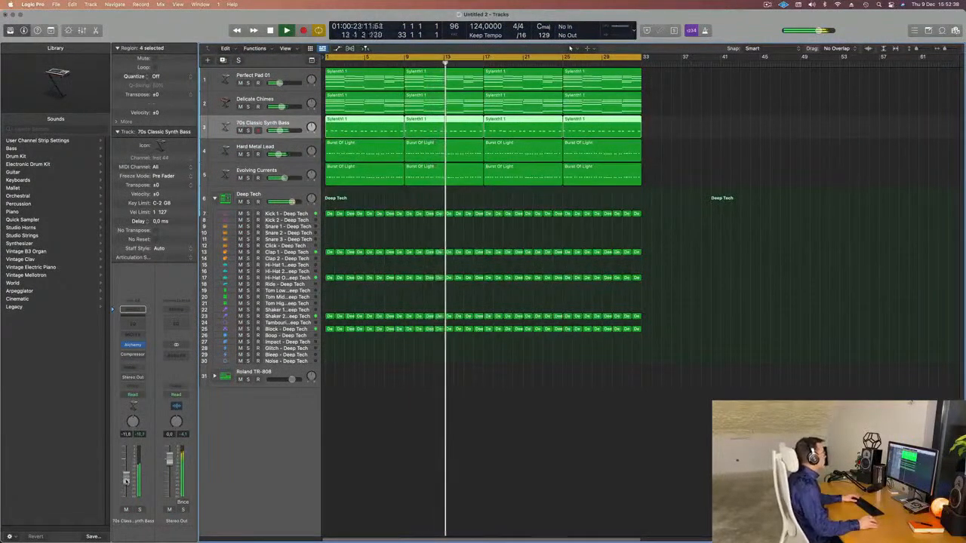
pyautogui.press('Return')
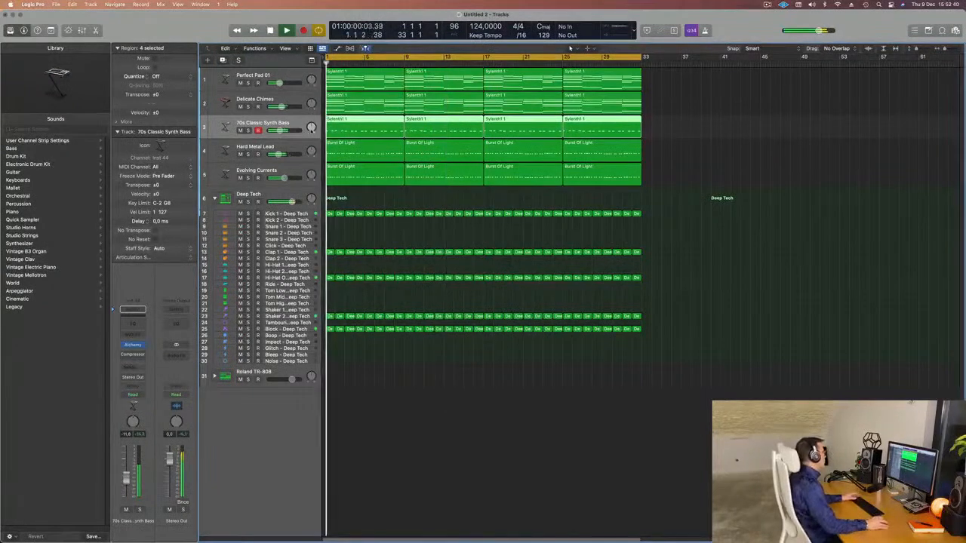
# Select the Evolving Currents track and create an arrangement track for its Aux 9 output channel.
pyautogui.click(296, 174)
pyautogui.press('Return')
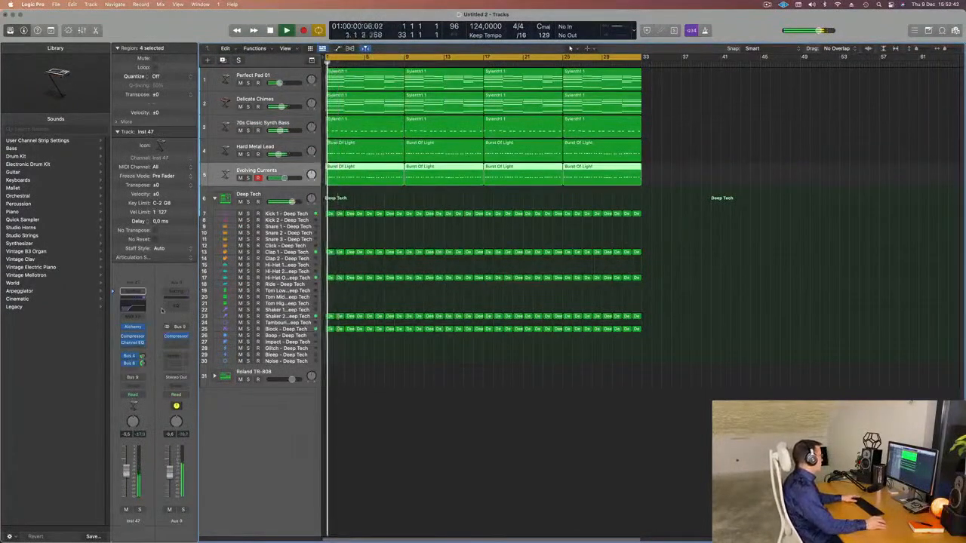
pyautogui.rightClick(176, 481)
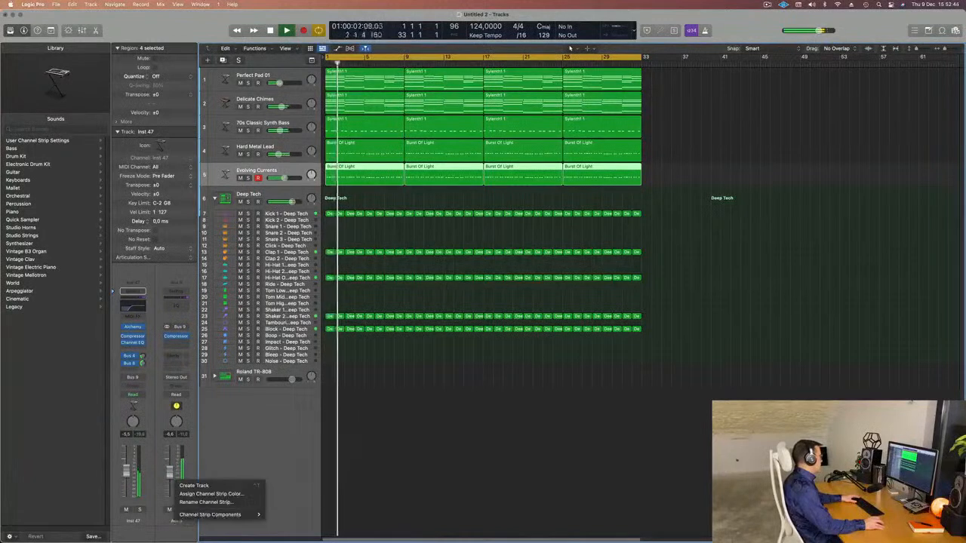
pyautogui.click(195, 486)
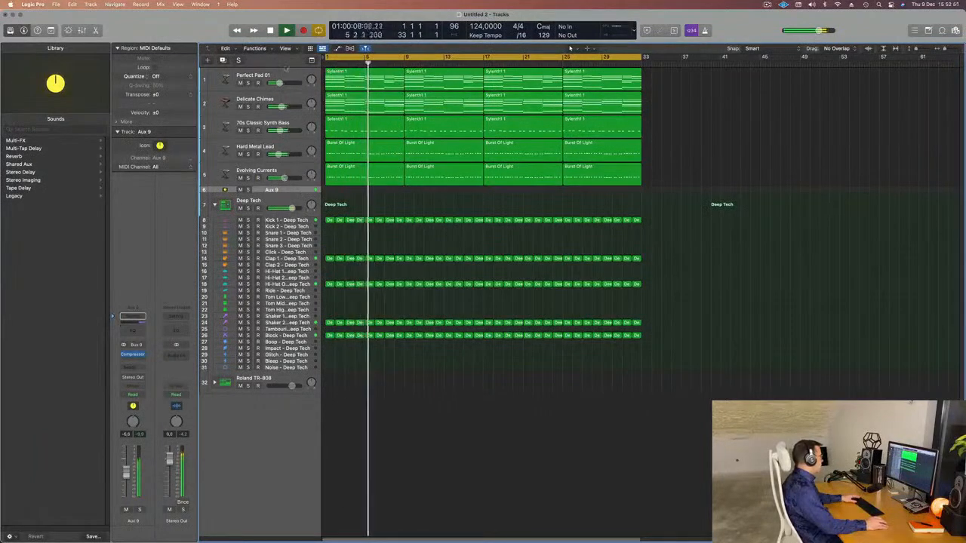
# Show the toolbar, enable Track Zoom and lower the Aux 9 track's volume to about -10.4 dB during playback.
pyautogui.press('ctrl+alt+super+t')
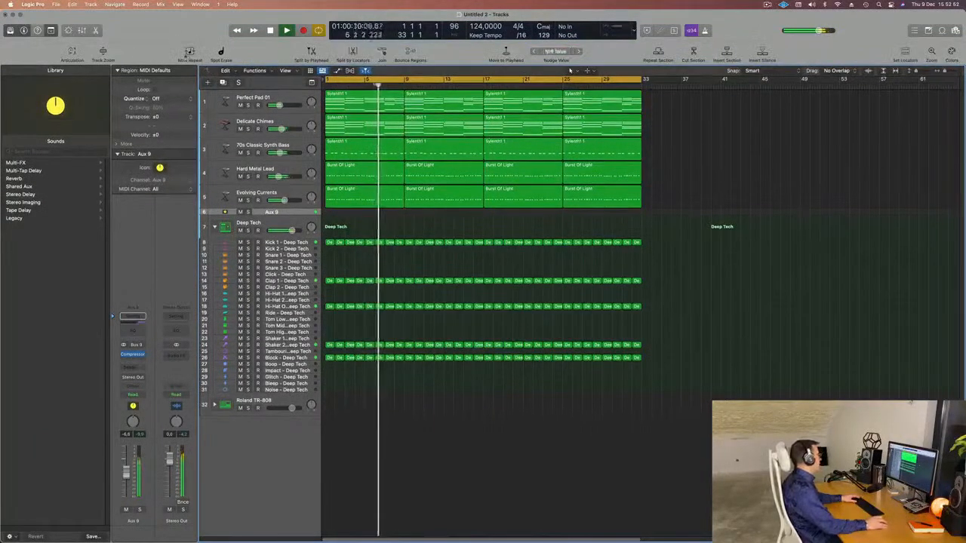
pyautogui.click(103, 51)
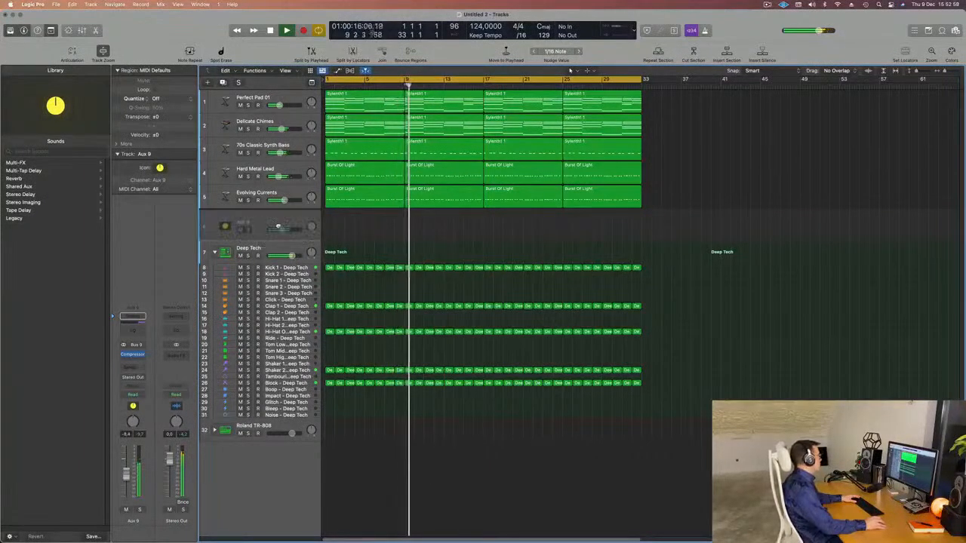
pyautogui.moveTo(281, 228)
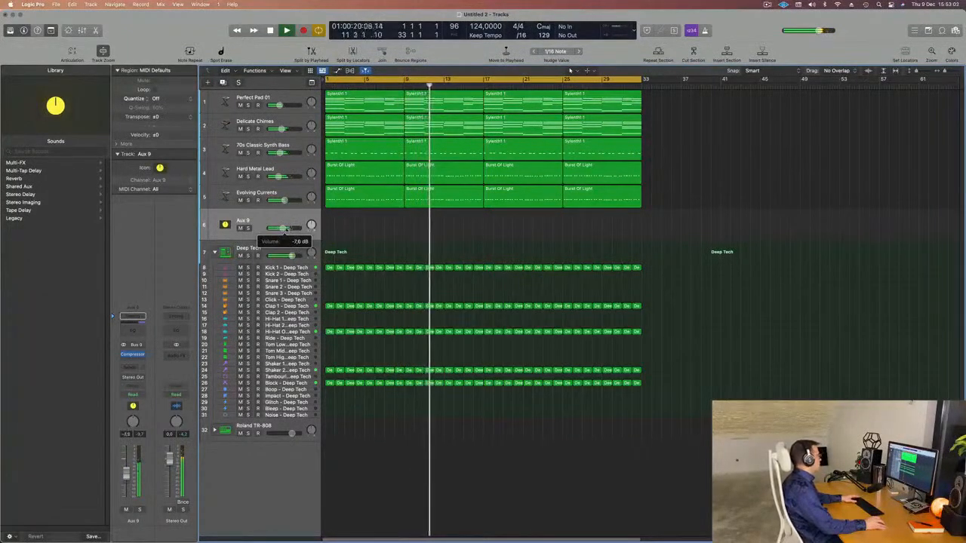
pyautogui.press('space')
# Mute the Delicate Chimes track and listen to the arrangement without it.
pyautogui.click(240, 129)
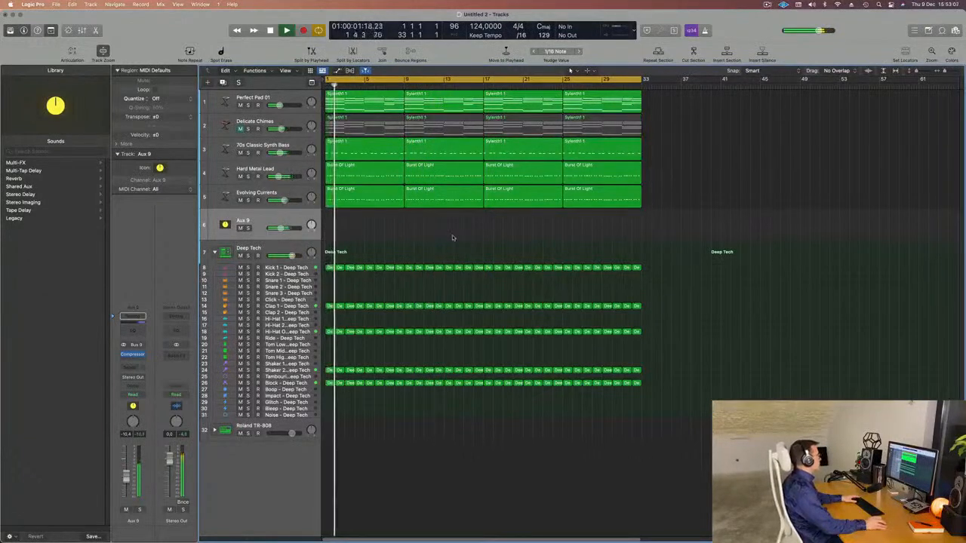
pyautogui.scroll(-1, 401, 246)
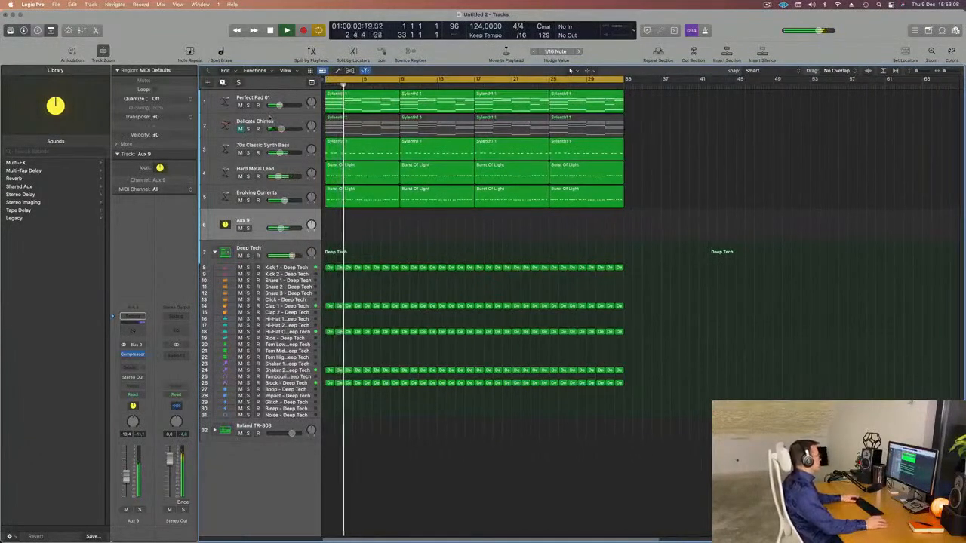
pyautogui.scroll(-1, 570, 70)
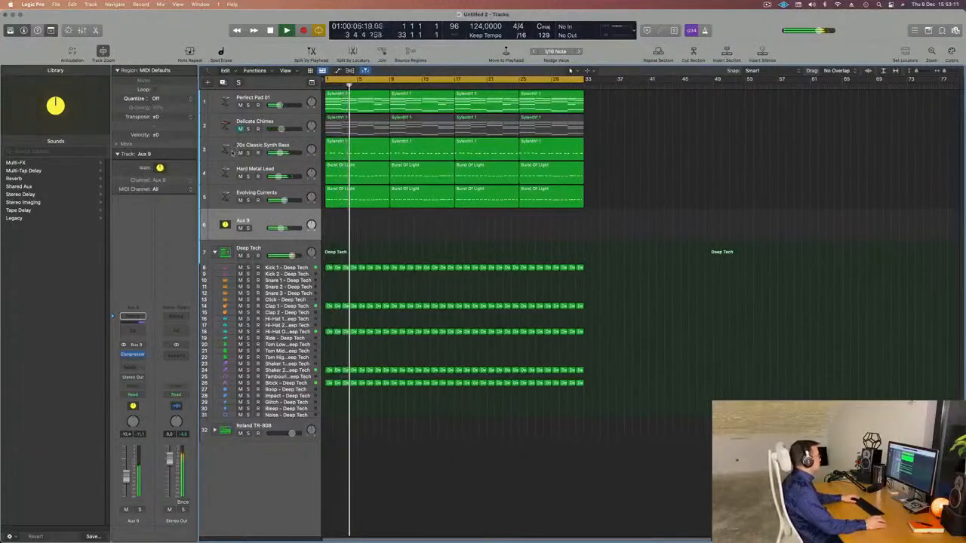
# Select the Perfect Pad 01 track, open its Alchemy instrument and show the mixer.
pyautogui.press('super+Up')
pyautogui.press('Return')
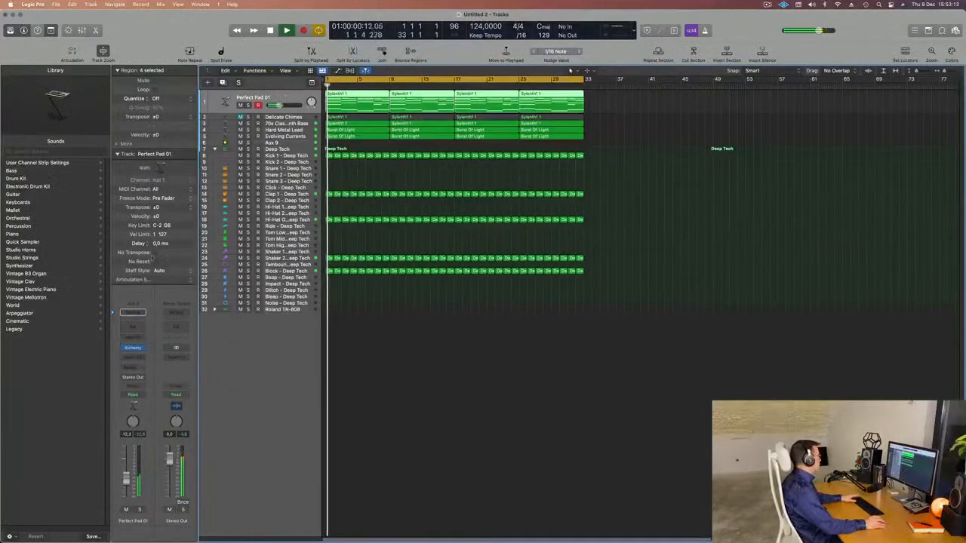
pyautogui.click(132, 346)
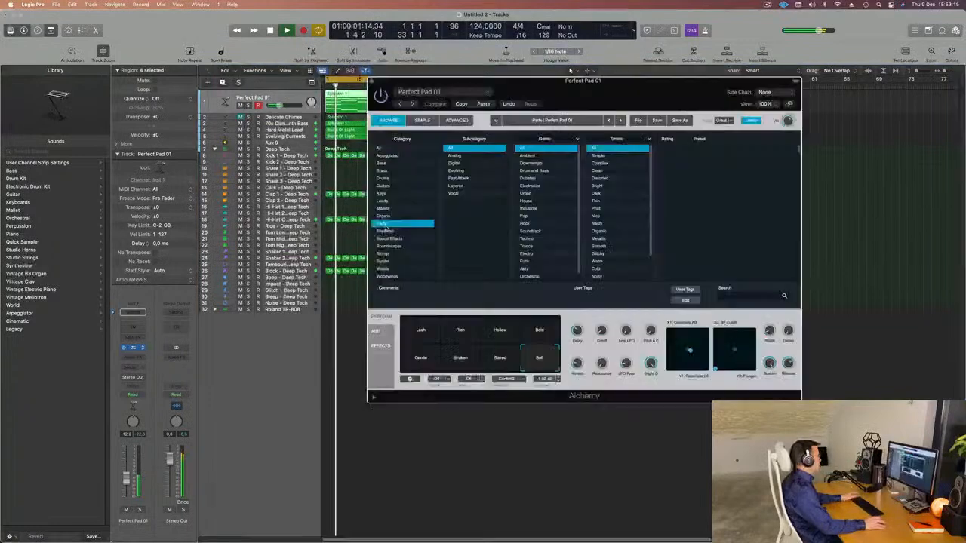
pyautogui.moveTo(593, 90); pyautogui.dragTo(531, 145)
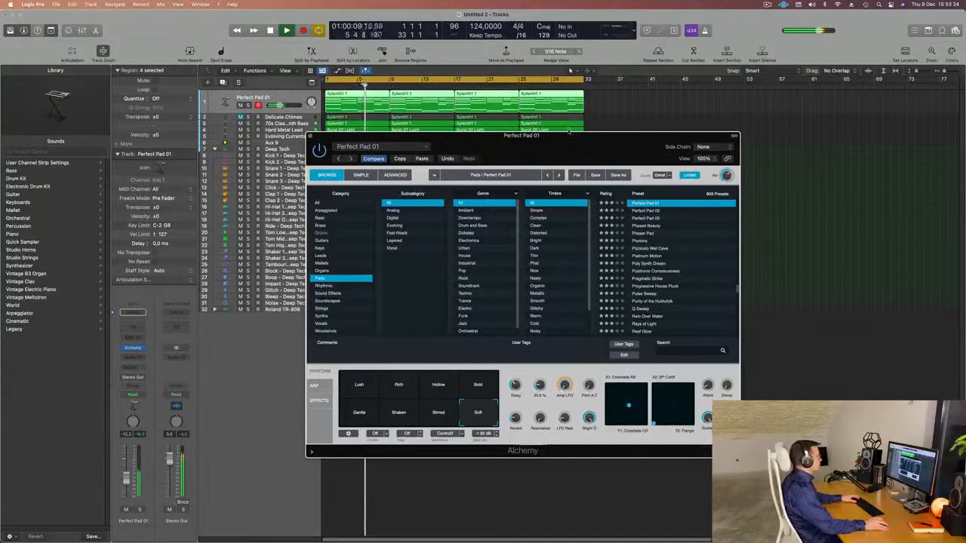
pyautogui.moveTo(527, 138); pyautogui.dragTo(636, 149)
pyautogui.press('cmd+k')
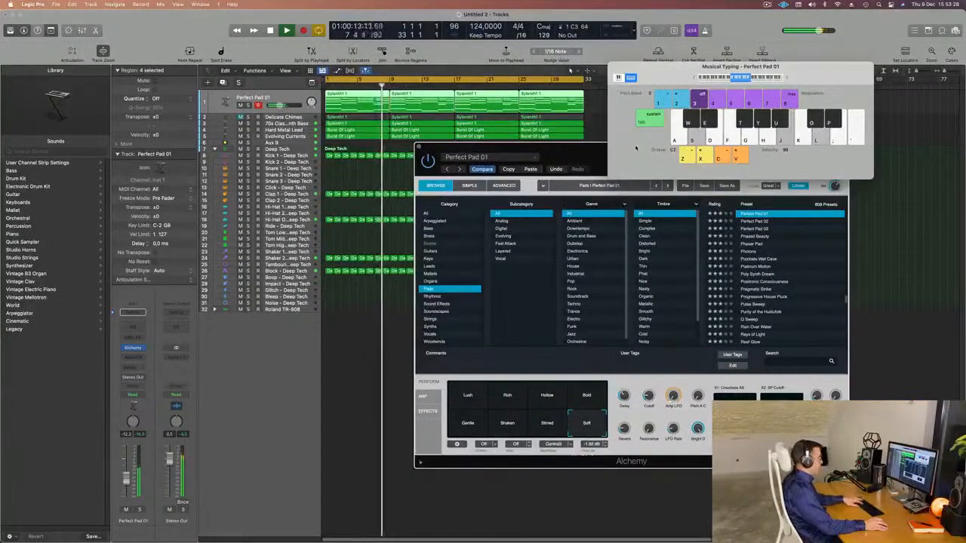
pyautogui.press('super+k')
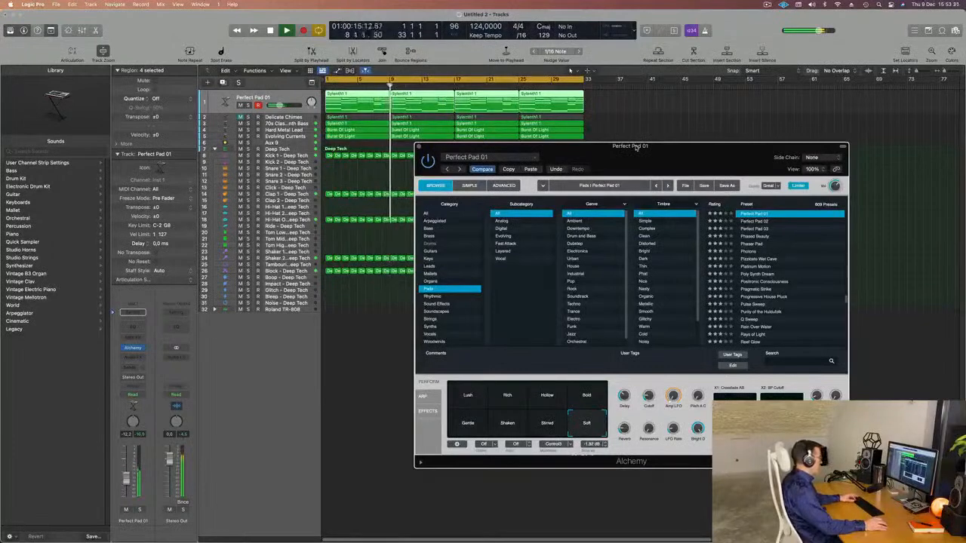
pyautogui.press('x')
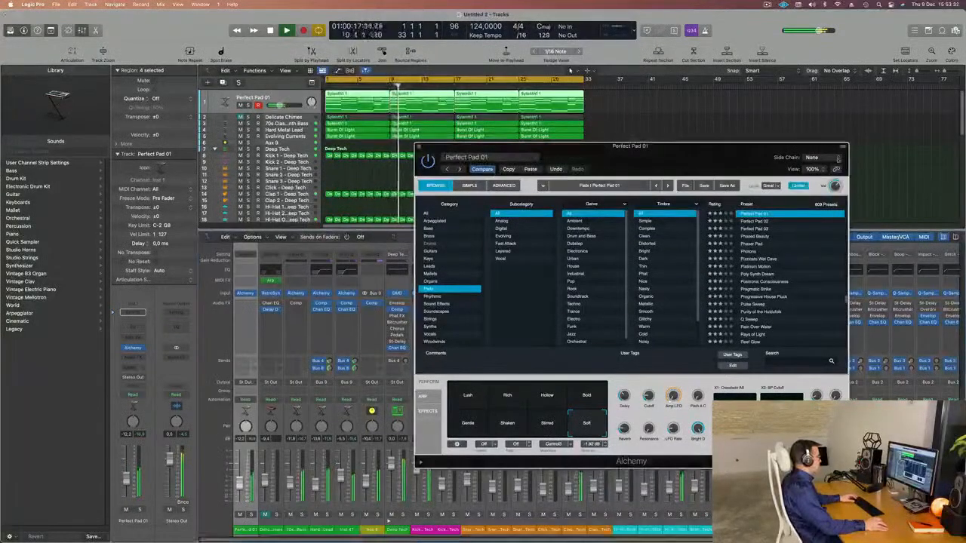
# Add a Compressor side-chained to Inst 2 on the Perfect Pad 01 channel, inspect its settings and close it.
pyautogui.moveTo(716, 157); pyautogui.dragTo(965, 156)
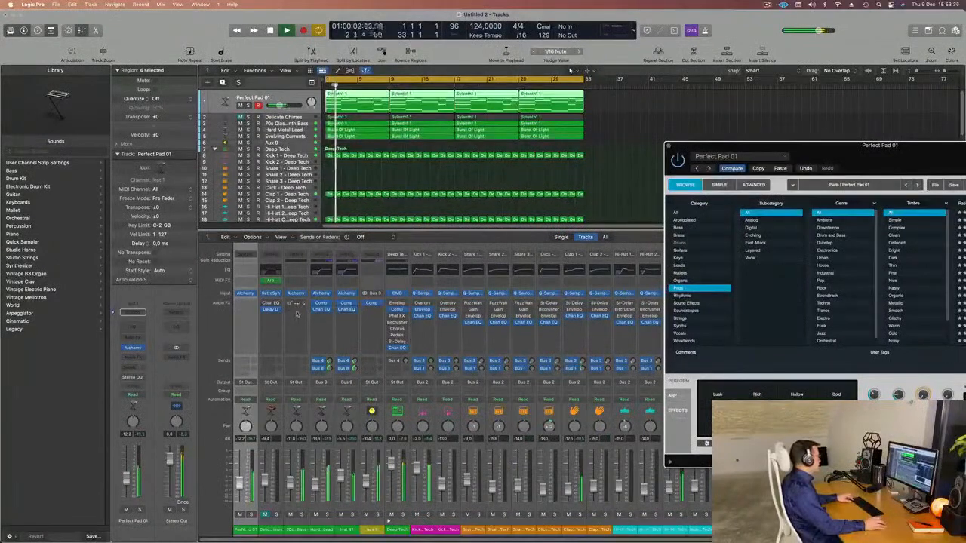
pyautogui.moveTo(245, 308); pyautogui.dragTo(245, 305)
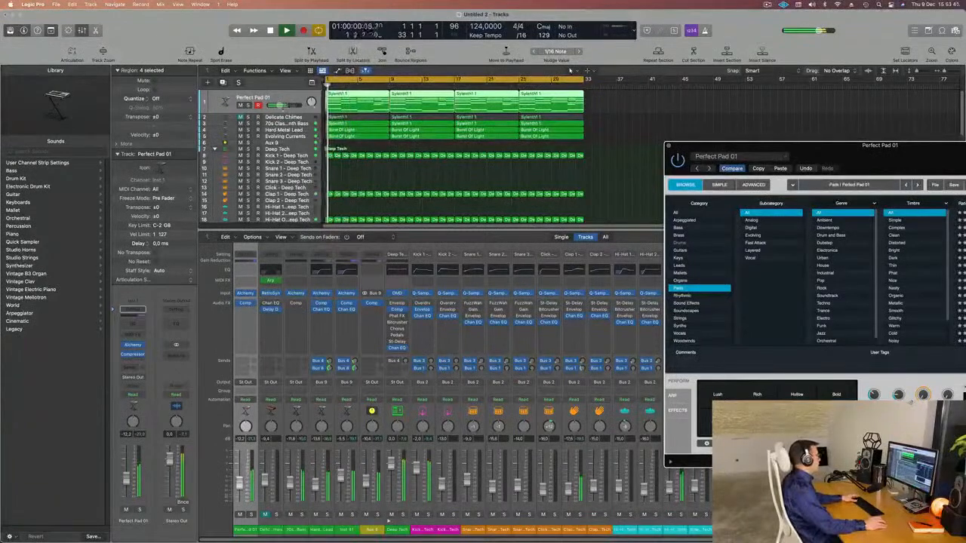
pyautogui.click(132, 345)
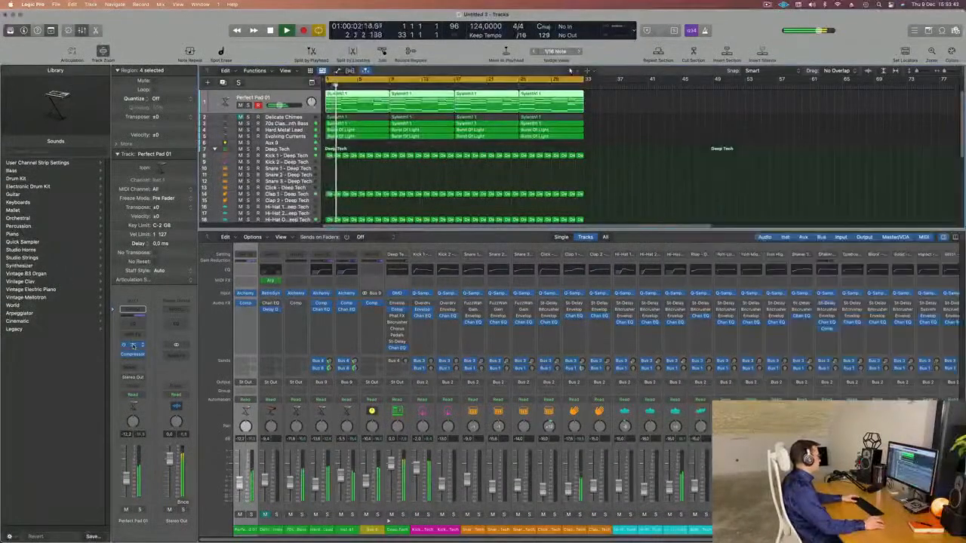
pyautogui.click(133, 354)
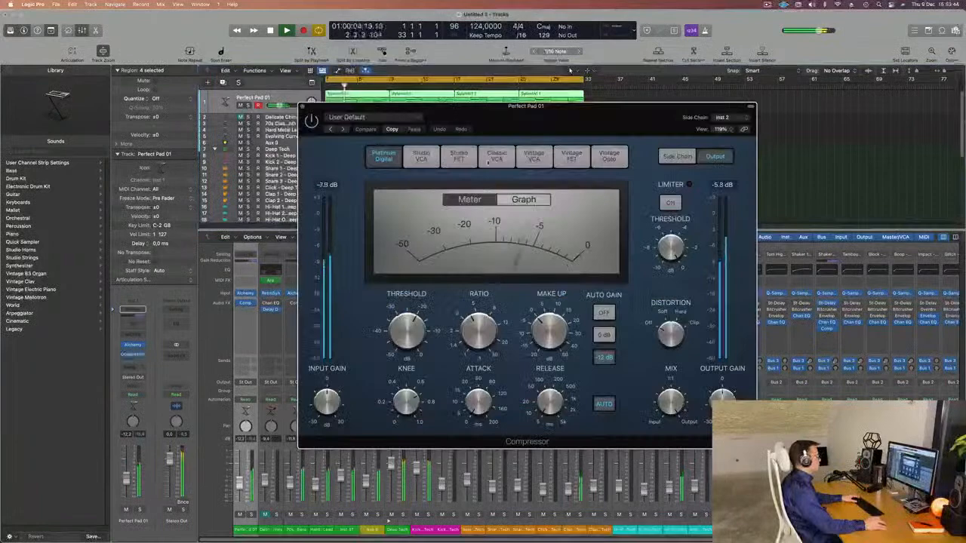
pyautogui.moveTo(585, 111); pyautogui.dragTo(717, 113)
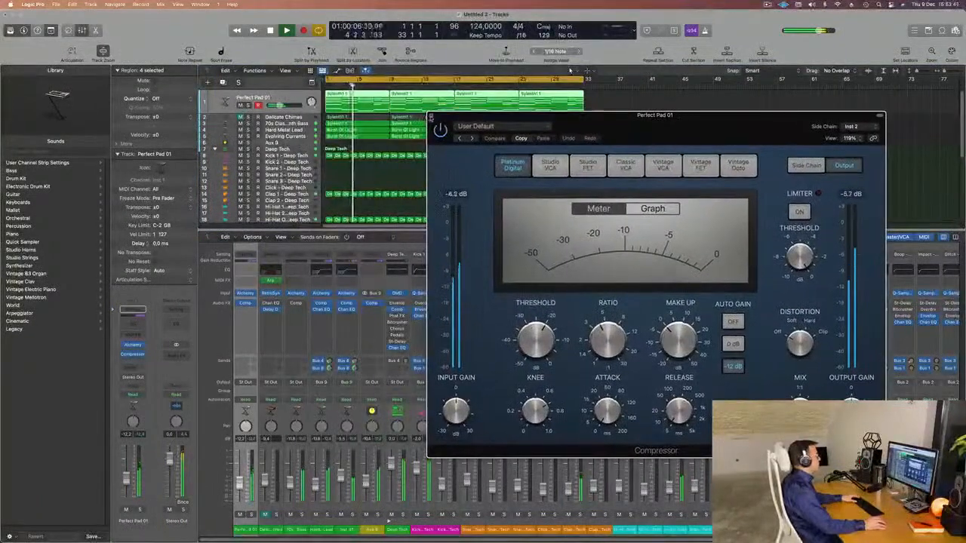
pyautogui.press('super+w')
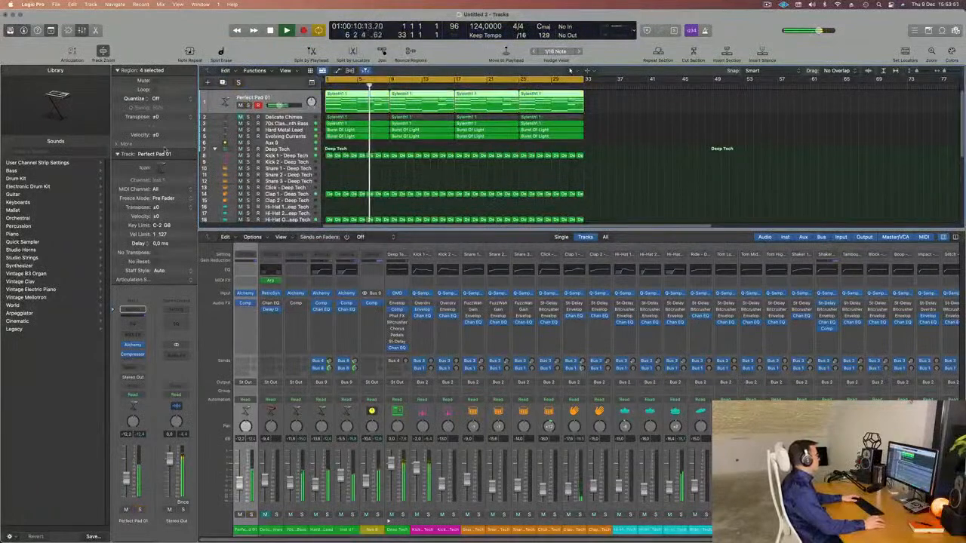
# Add a Channel EQ to Perfect Pad 01 with a low cut at about 145 Hz and 12 dB/Oct, and close its window.
pyautogui.click(132, 345)
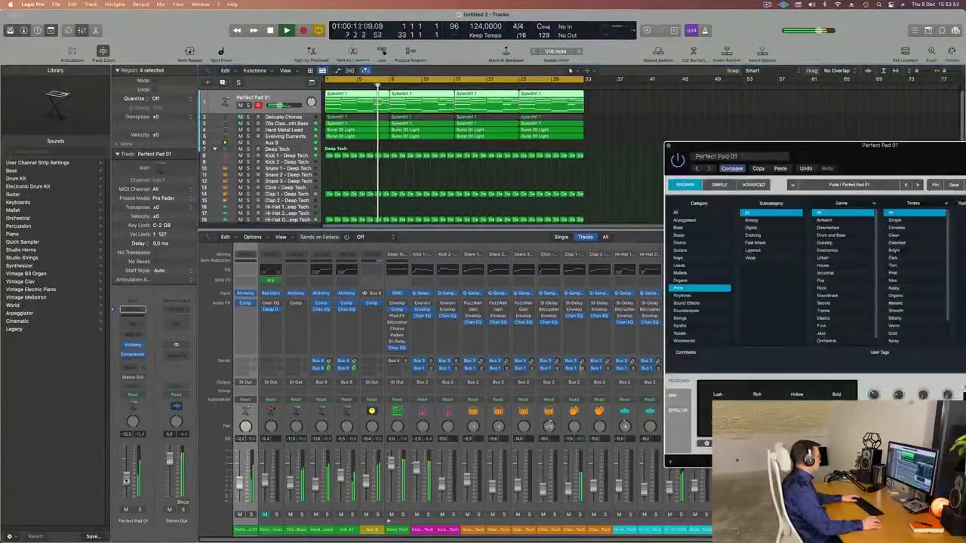
pyautogui.click(132, 309)
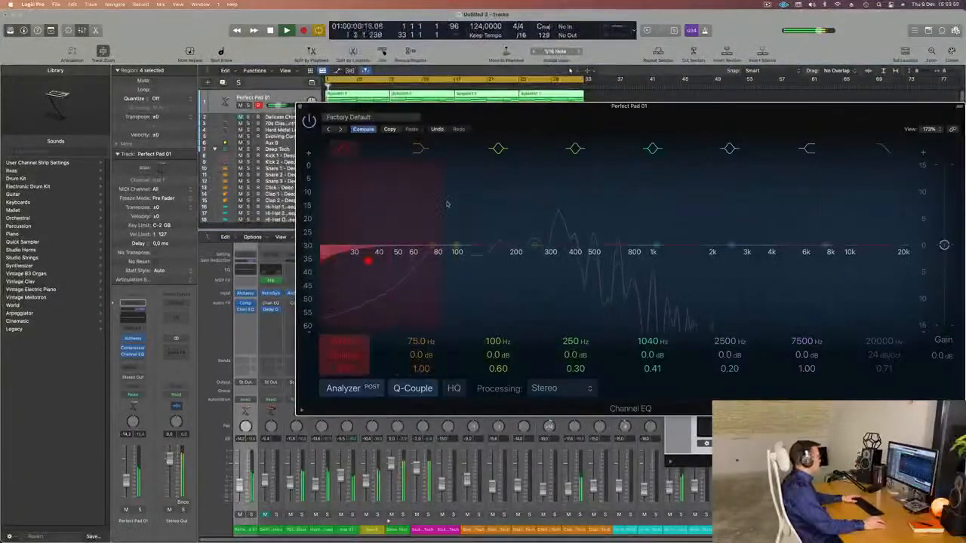
pyautogui.moveTo(436, 205); pyautogui.dragTo(513, 182)
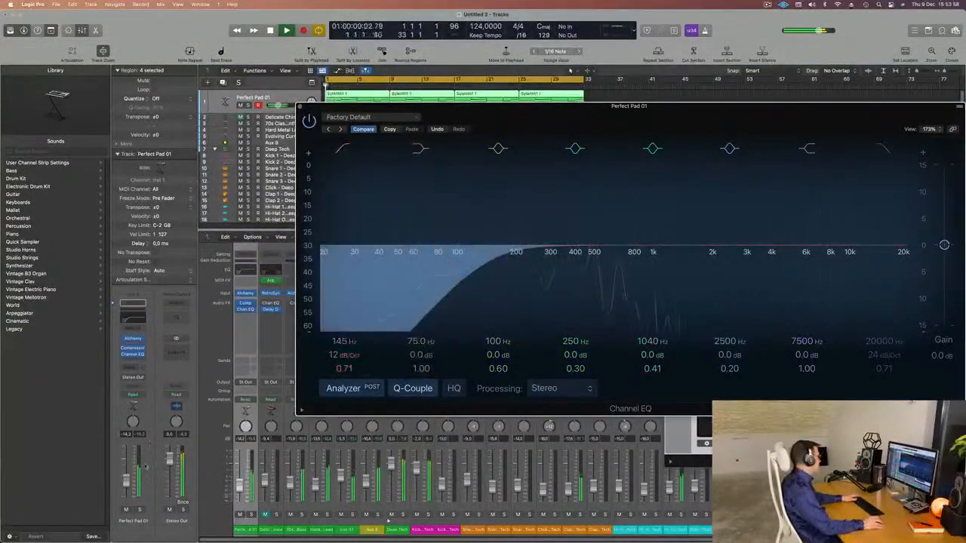
pyautogui.click(160, 326)
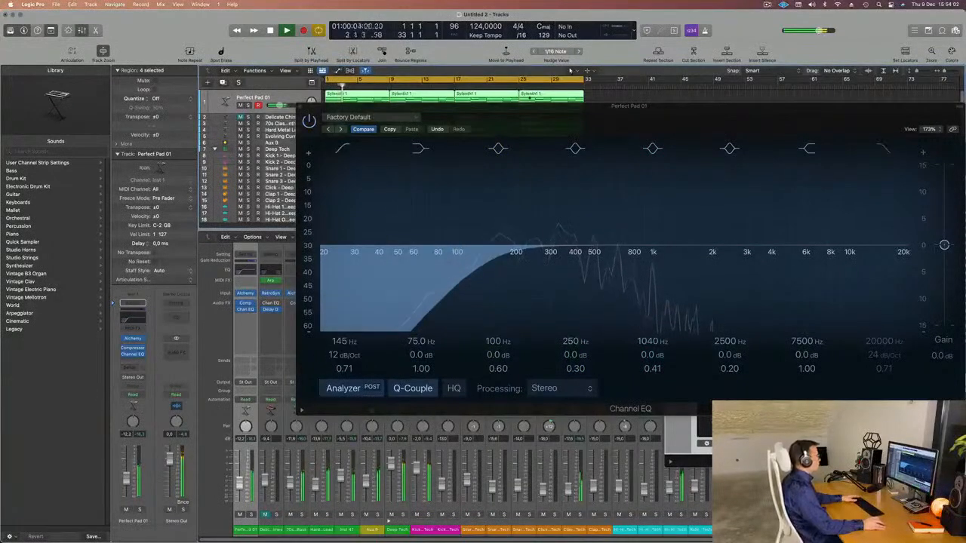
pyautogui.moveTo(299, 107); pyautogui.dragTo(95, 225)
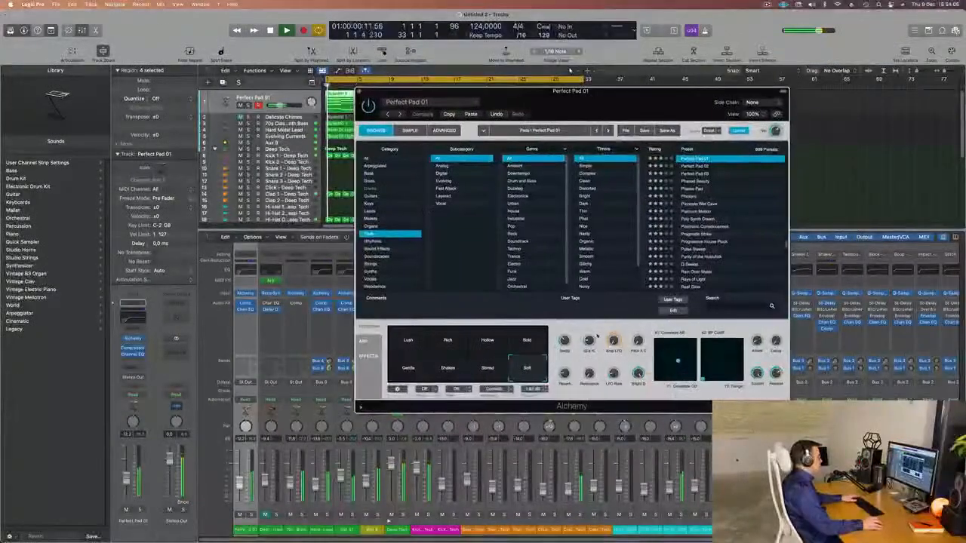
# Adjust the Cutoff in Perfect Pad 01's Alchemy during playback and lower the track's volume to about -18.5 dB.
pyautogui.moveTo(596, 336); pyautogui.dragTo(592, 322)
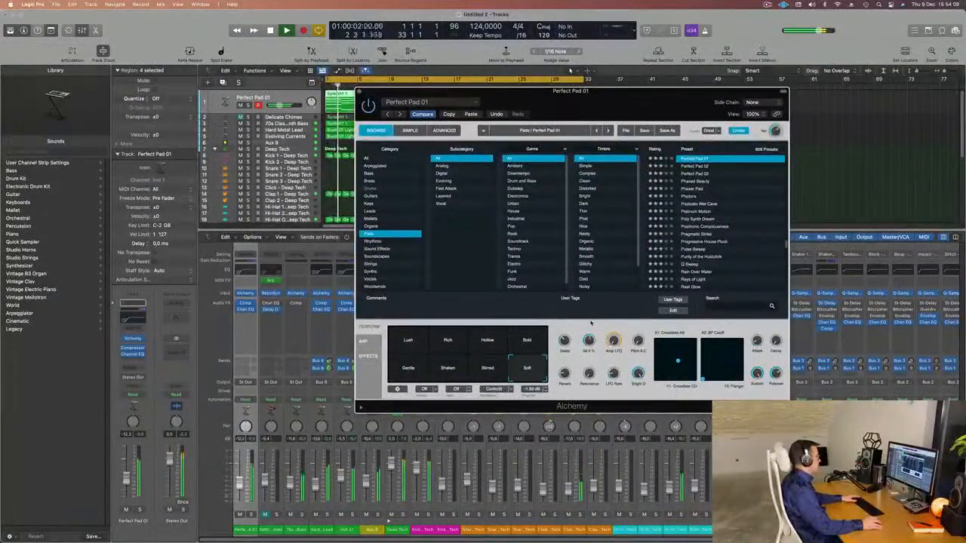
pyautogui.click(285, 98)
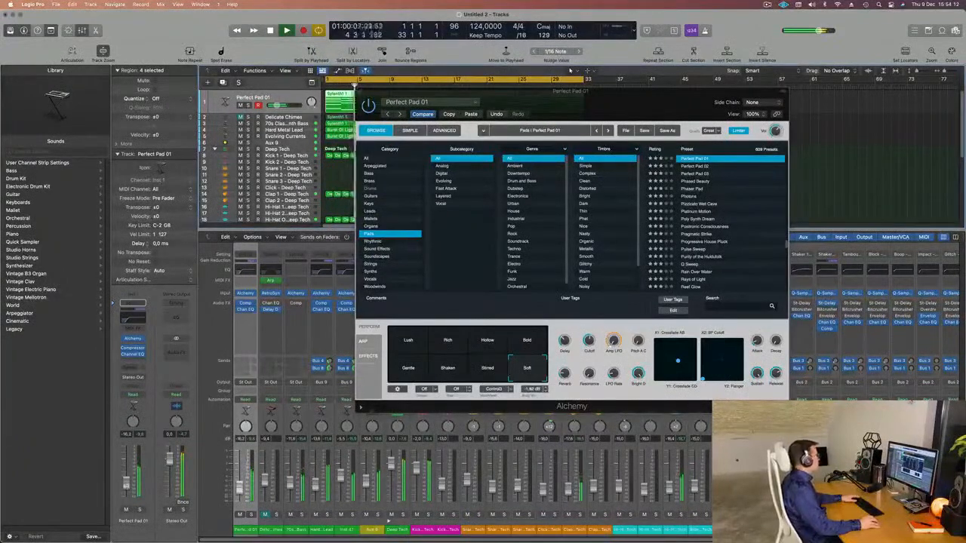
pyautogui.moveTo(592, 342); pyautogui.dragTo(592, 339)
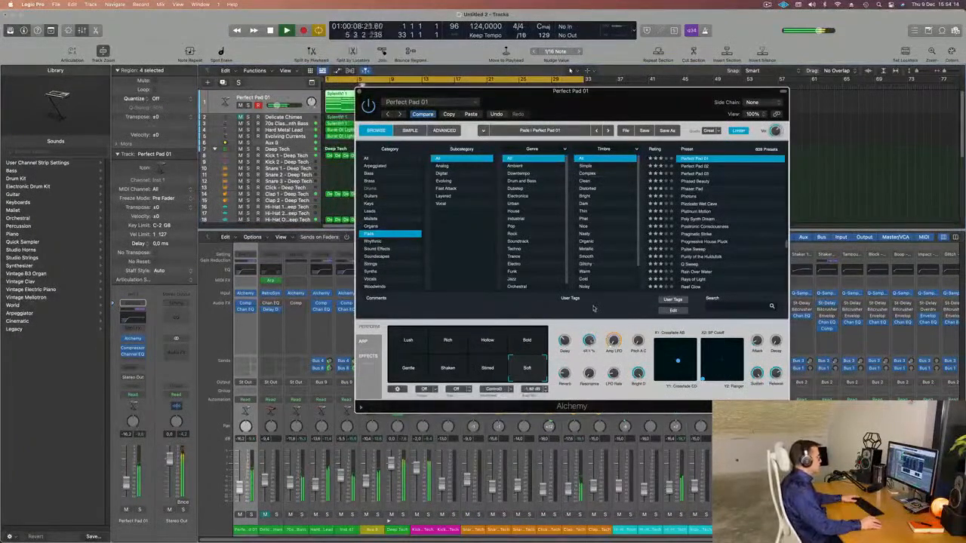
pyautogui.click(569, 69)
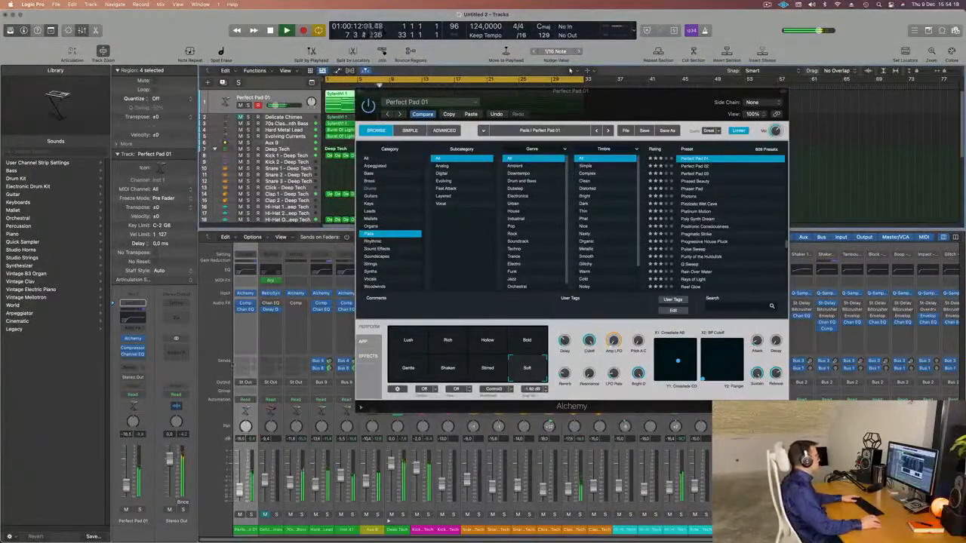
pyautogui.moveTo(603, 89); pyautogui.dragTo(649, 83)
pyautogui.moveTo(637, 335); pyautogui.dragTo(638, 380)
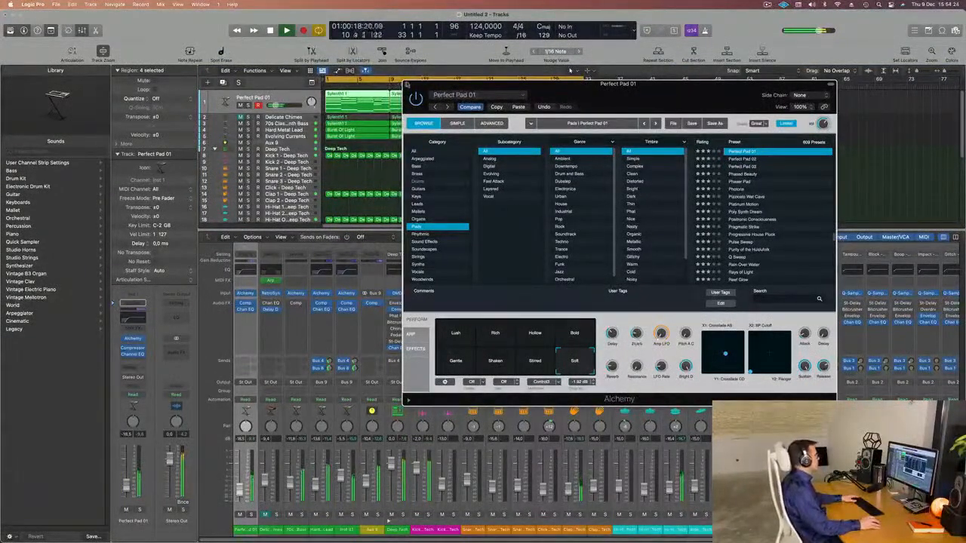
# Close the Alchemy window, unmute the Delicate Chimes track and select it.
pyautogui.press('super+w')
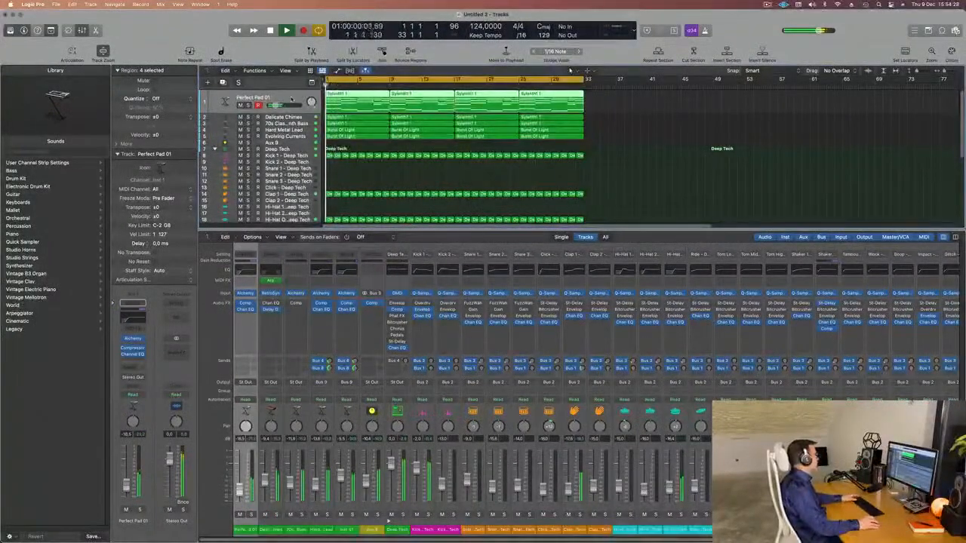
pyautogui.press('Down')
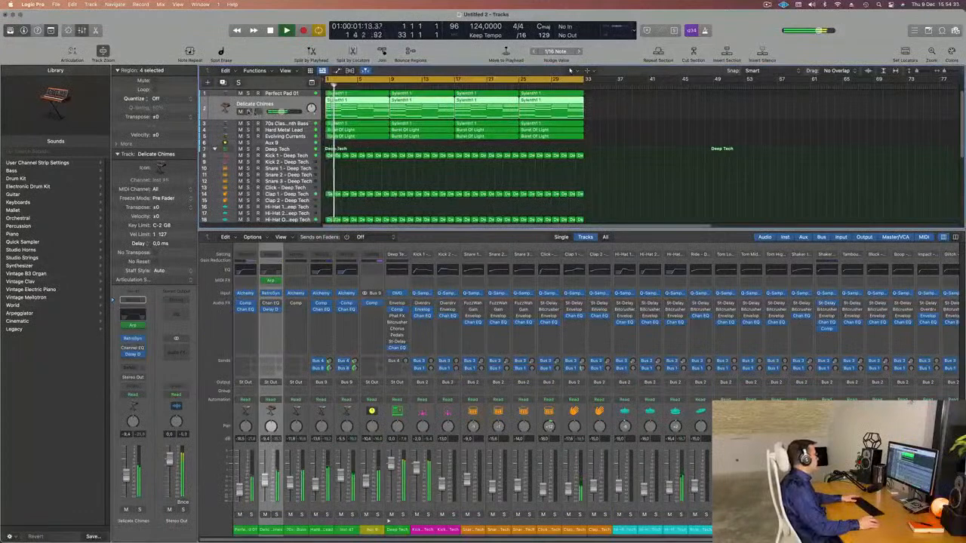
# Audition the Delicate Chimes track in solo and inspect its Channel EQ against the full mix.
pyautogui.press('s')
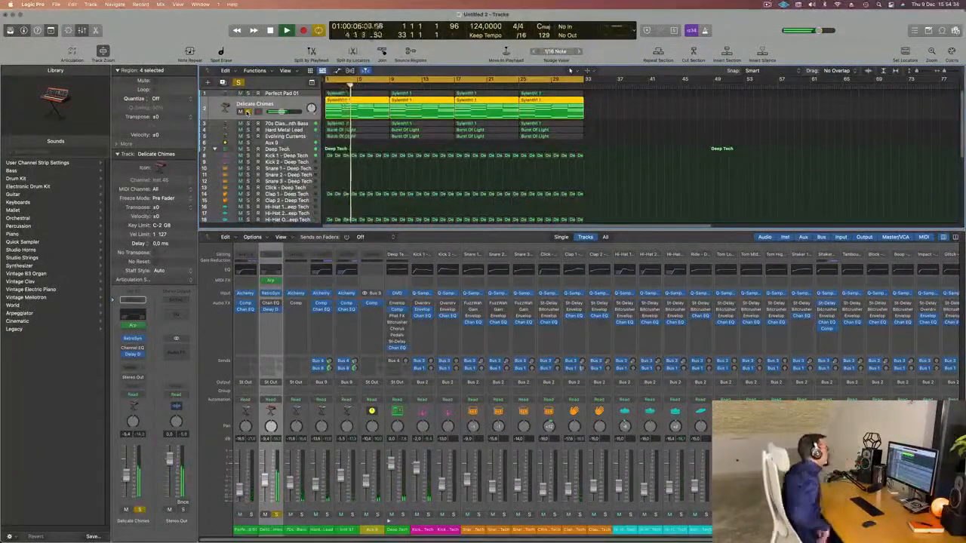
pyautogui.press('s')
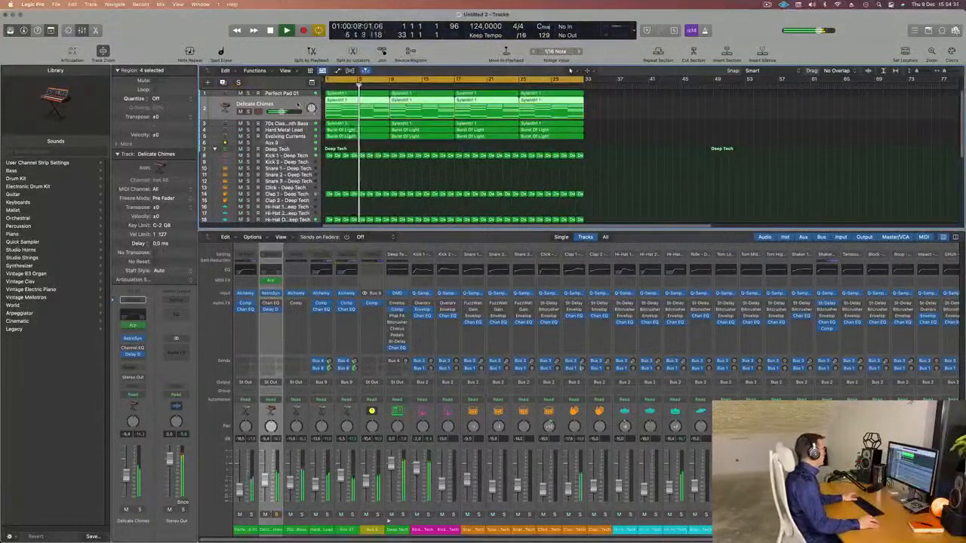
pyautogui.press('r')
pyautogui.press('e')
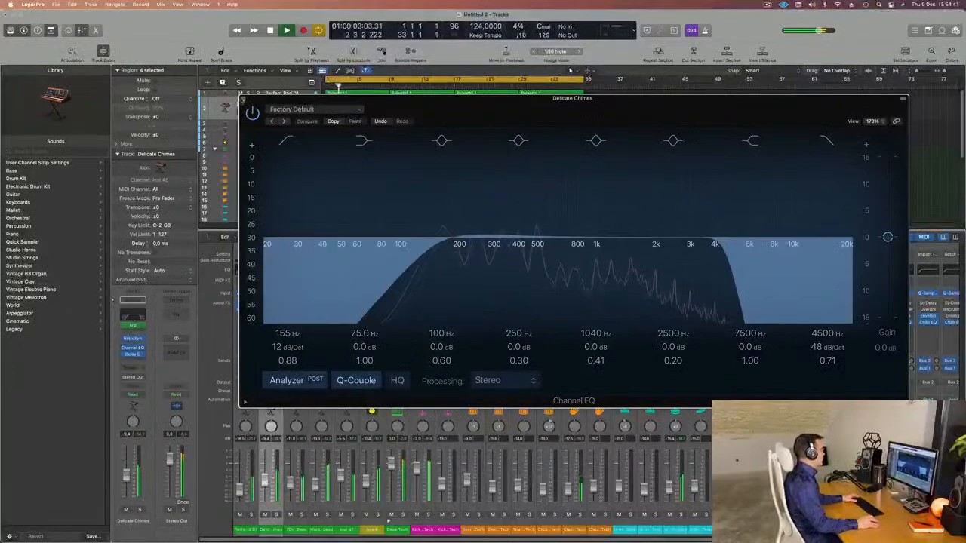
pyautogui.press('e')
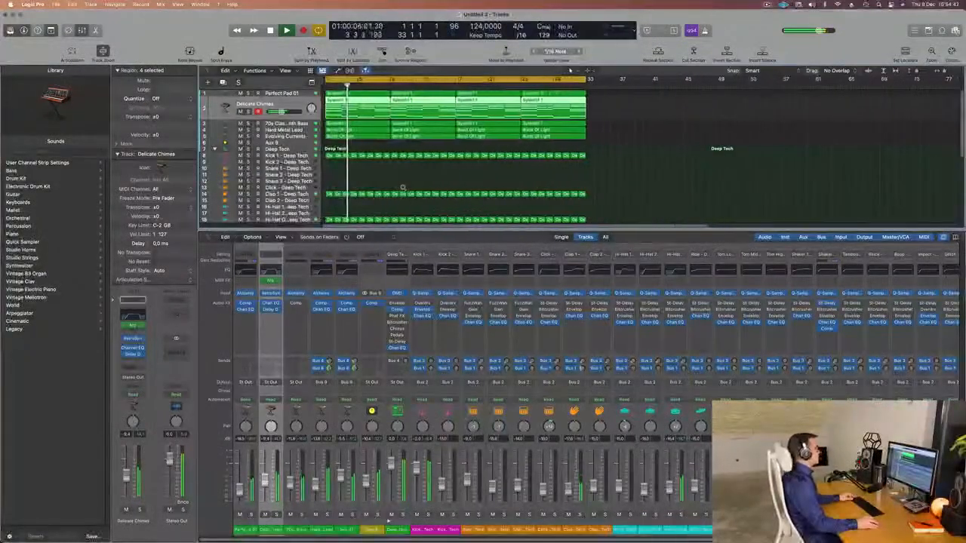
# Hide the mixer, fit the arrangement in view, restart playback and mute the five melodic tracks from Perfect Pad 01 to Evolving Currents.
pyautogui.press('x')
pyautogui.press('x')
pyautogui.press('x')
pyautogui.press('super+Down')
pyautogui.press('super+Down')
pyautogui.press('super+Right')
pyautogui.press('super+Right')
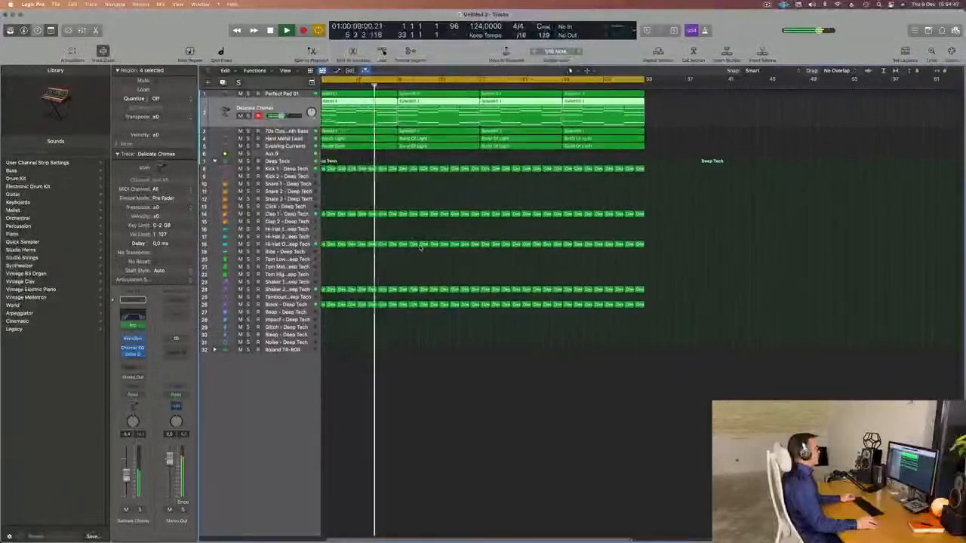
pyautogui.press('space')
pyautogui.press('Return')
pyautogui.press('space')
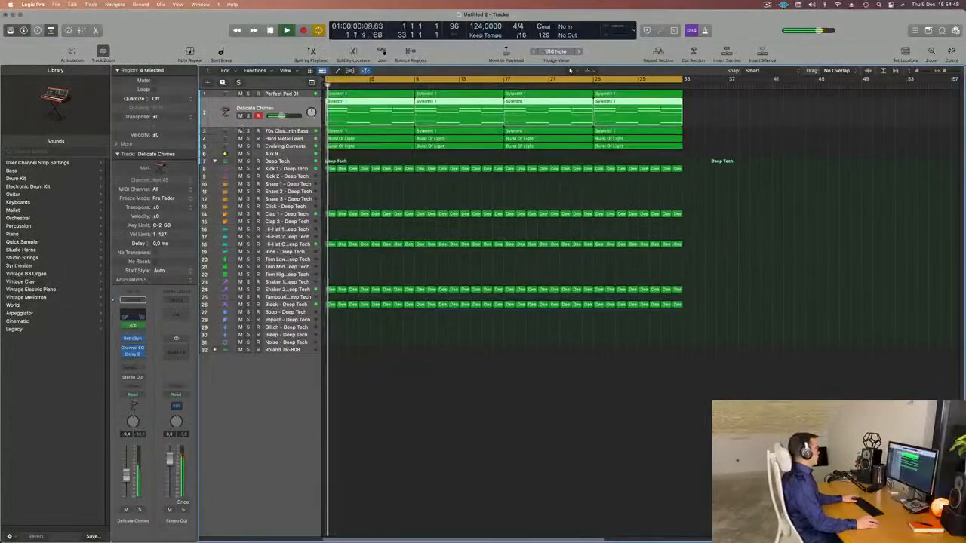
pyautogui.moveTo(240, 93); pyautogui.dragTo(240, 148)
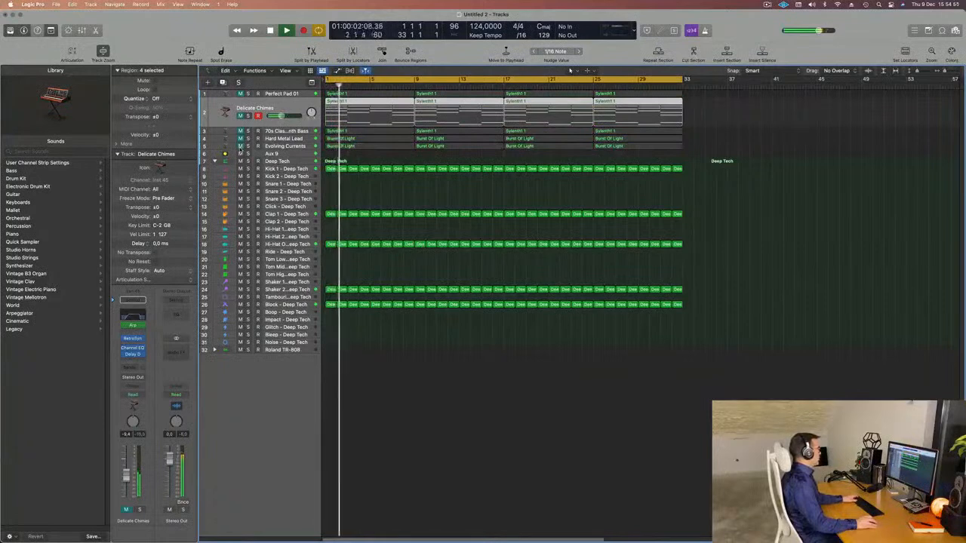
# Check the Kick 1 track's level and set the Block track's volume to about -20 dB while the drums play alone.
pyautogui.click(276, 170)
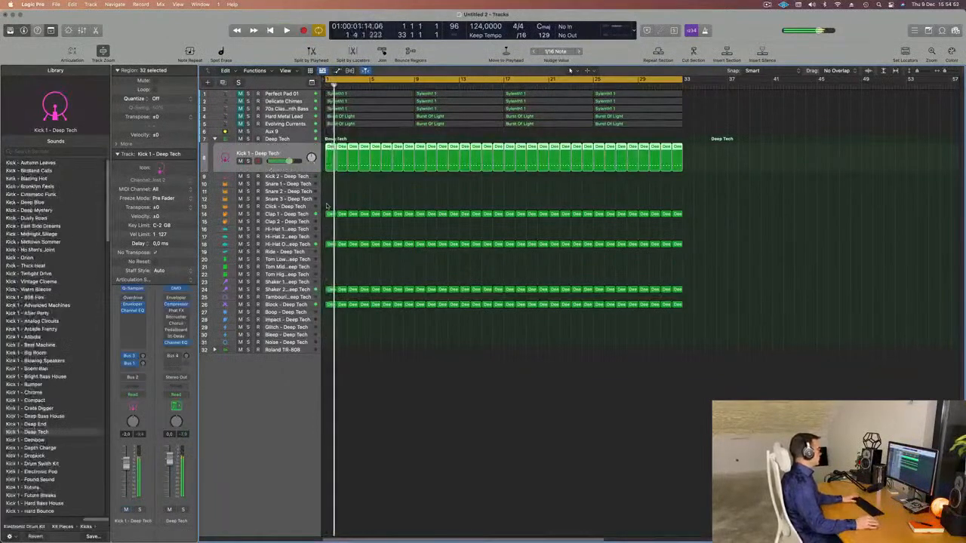
pyautogui.click(286, 304)
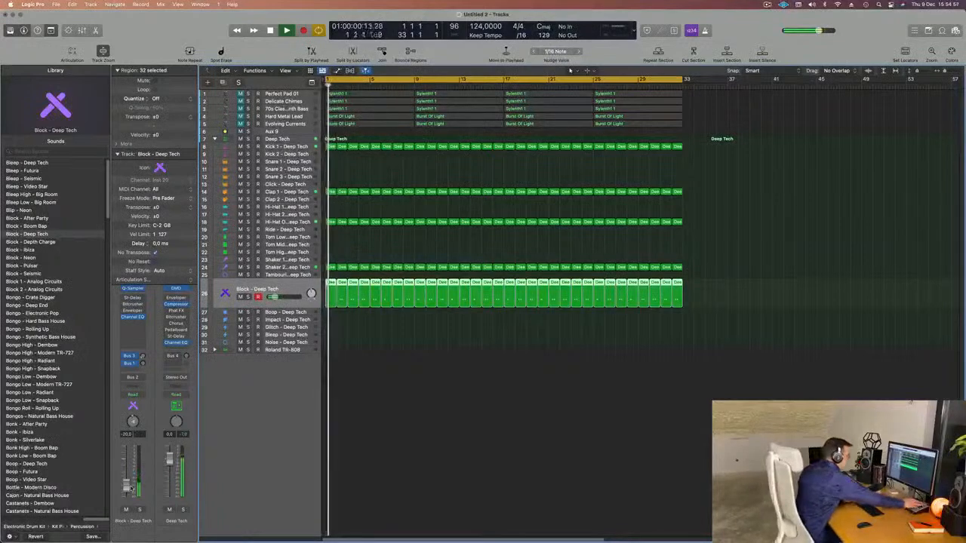
pyautogui.rightClick(468, 536)
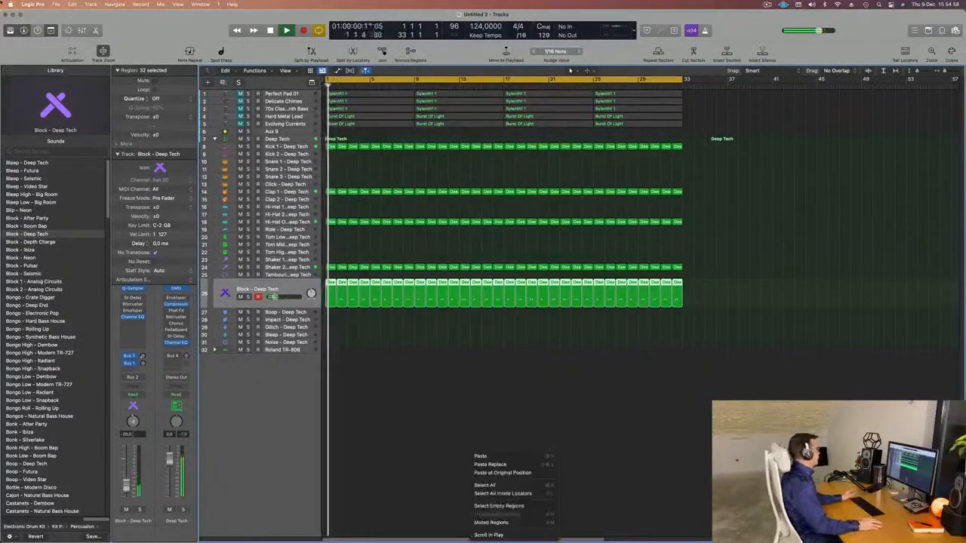
pyautogui.click(415, 313)
pyautogui.press('space')
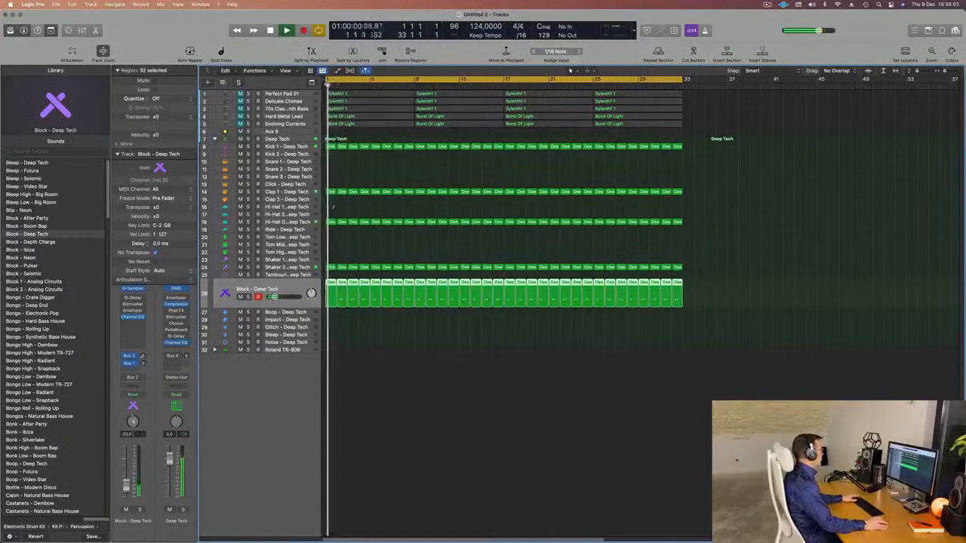
# Balance the Hi-Hat Open and Shaker 2 drum tracks during playback, with Shaker 2 at about -32 dB.
pyautogui.click(301, 224)
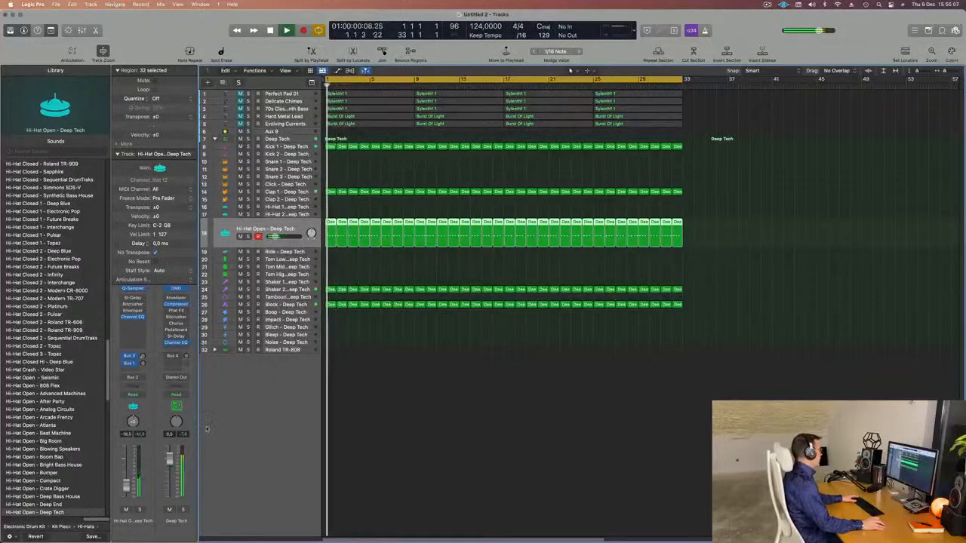
pyautogui.click(302, 291)
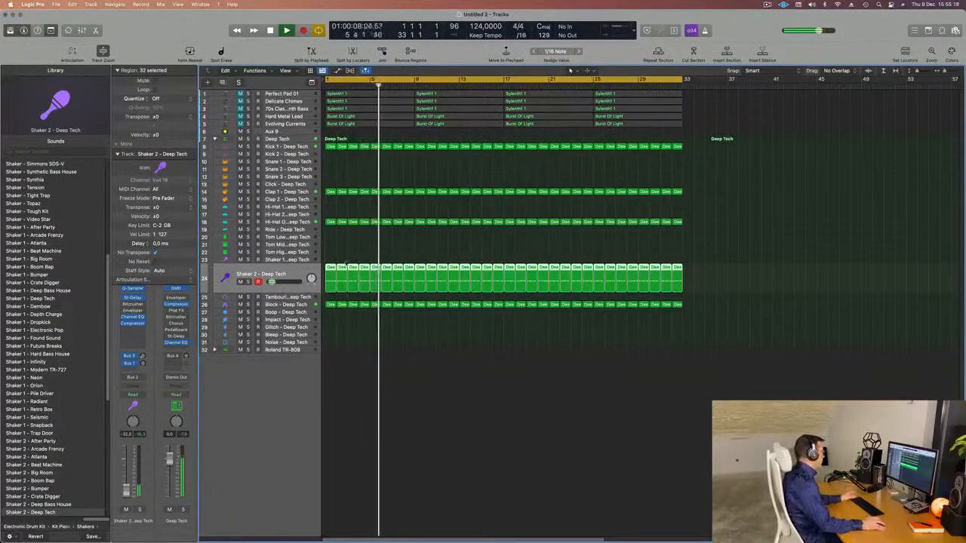
pyautogui.press('Return')
# Return to the Hi-Hat Open track and set its volume to about -16 dB over repeated playback.
pyautogui.press('Up')
pyautogui.press('Up')
pyautogui.press('Up')
pyautogui.press('Up')
pyautogui.press('Up')
pyautogui.press('Up')
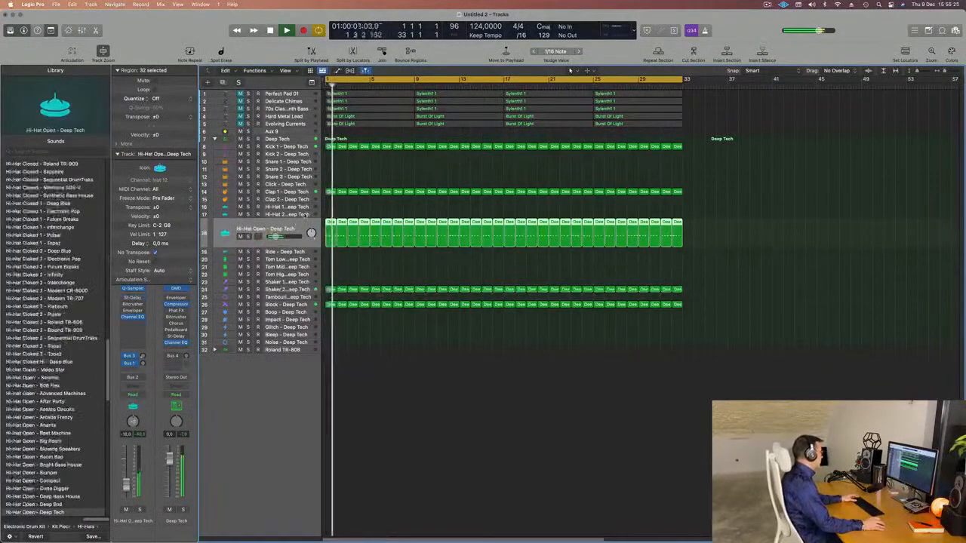
pyautogui.hotkey('ctrl', 'm')
pyautogui.hotkey('ctrl', 'm')
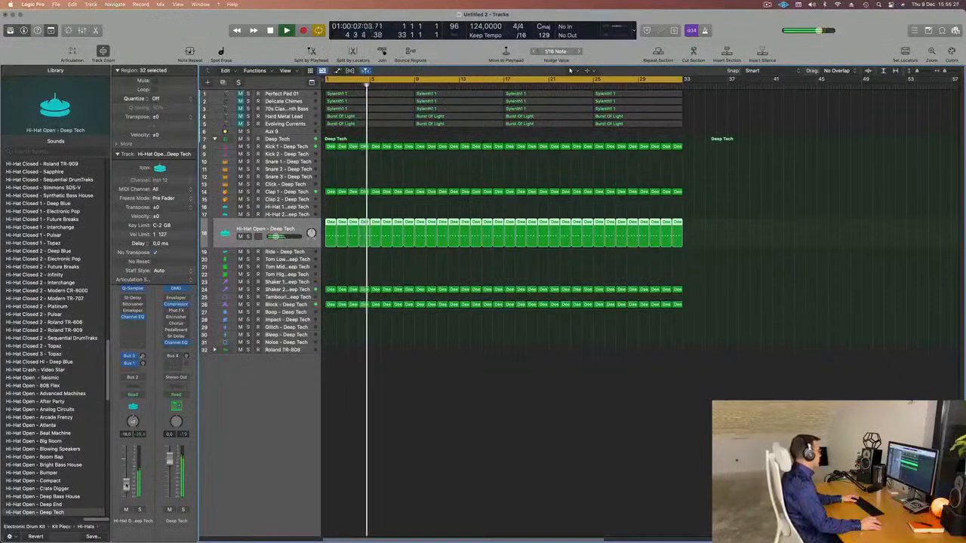
pyautogui.press('space')
pyautogui.press('Return')
pyautogui.press('space')
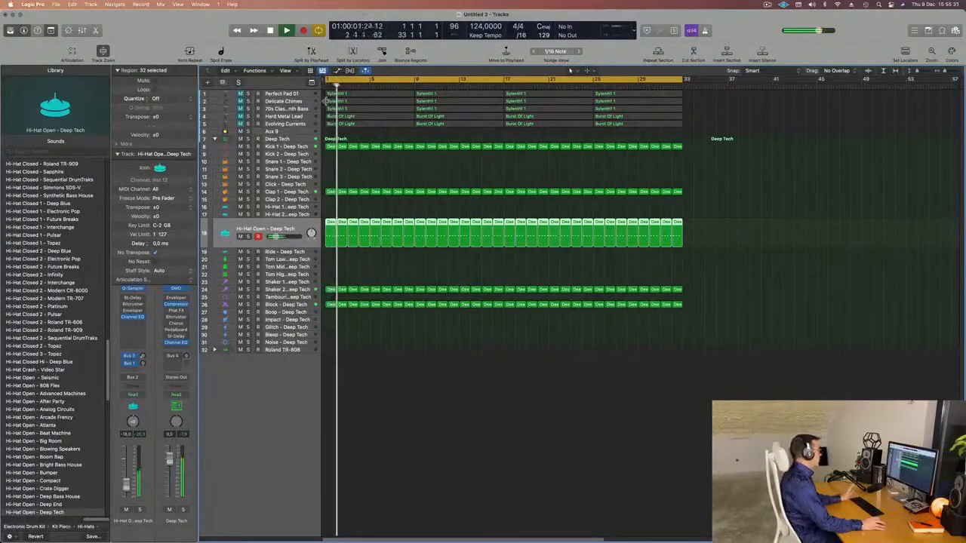
# Move the 70s Classic Synth Bass track to the top of the track list and unmute it.
pyautogui.press('Up')
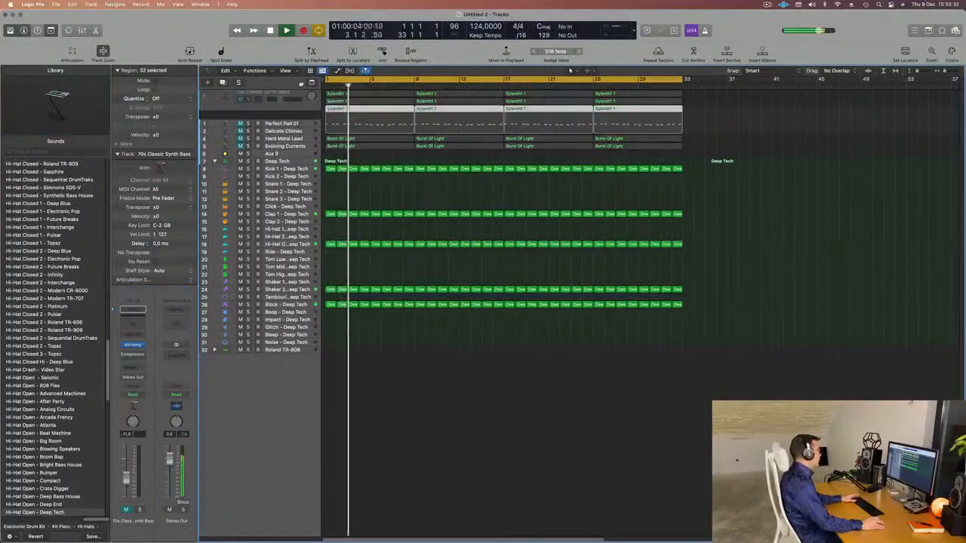
pyautogui.press('Up')
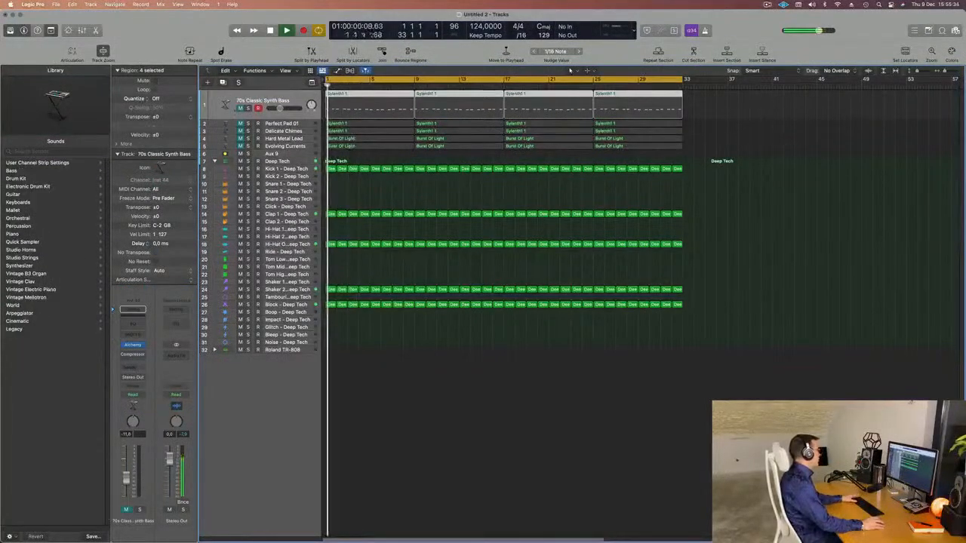
pyautogui.press('space')
pyautogui.press('space')
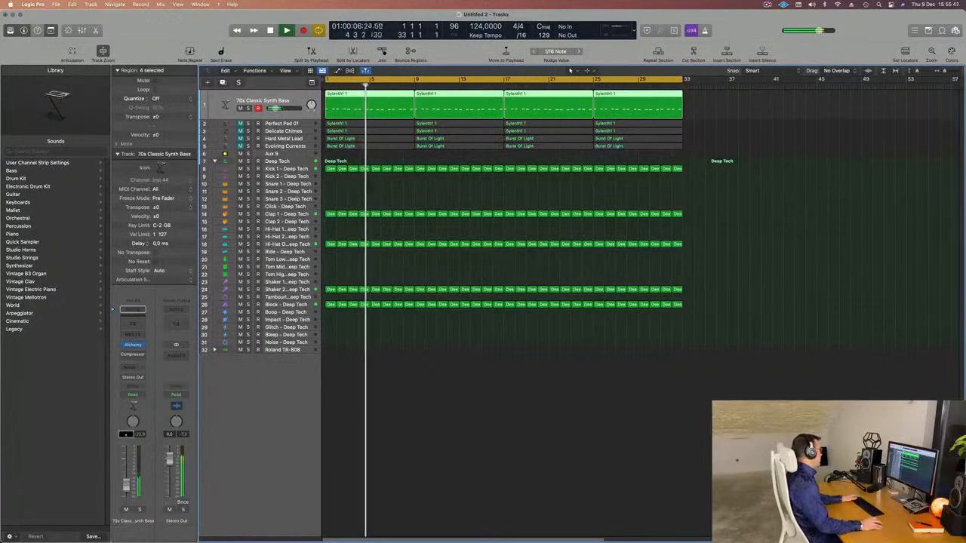
# Rebalance the 70s Classic Synth Bass volume to about -16 dB against the drums.
pyautogui.press('space')
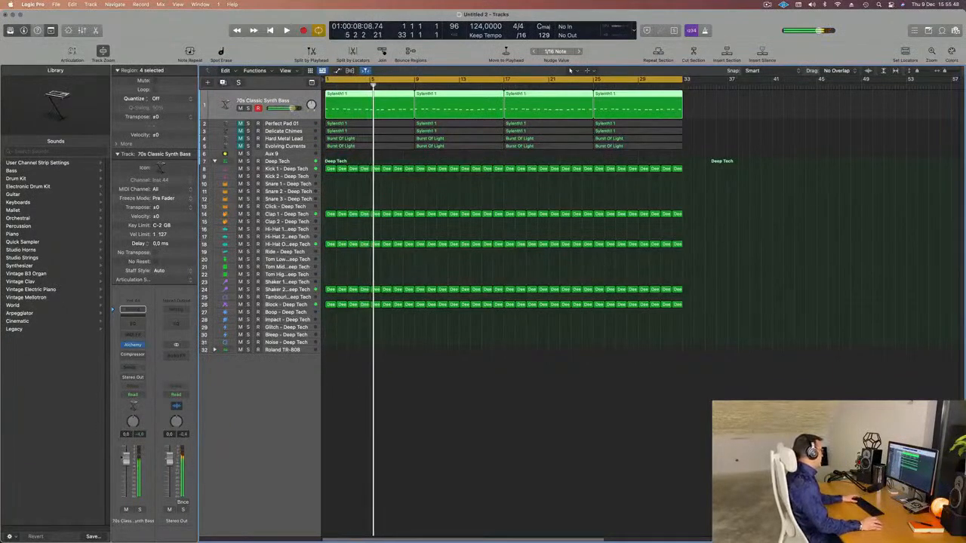
pyautogui.press('Return')
pyautogui.press('space')
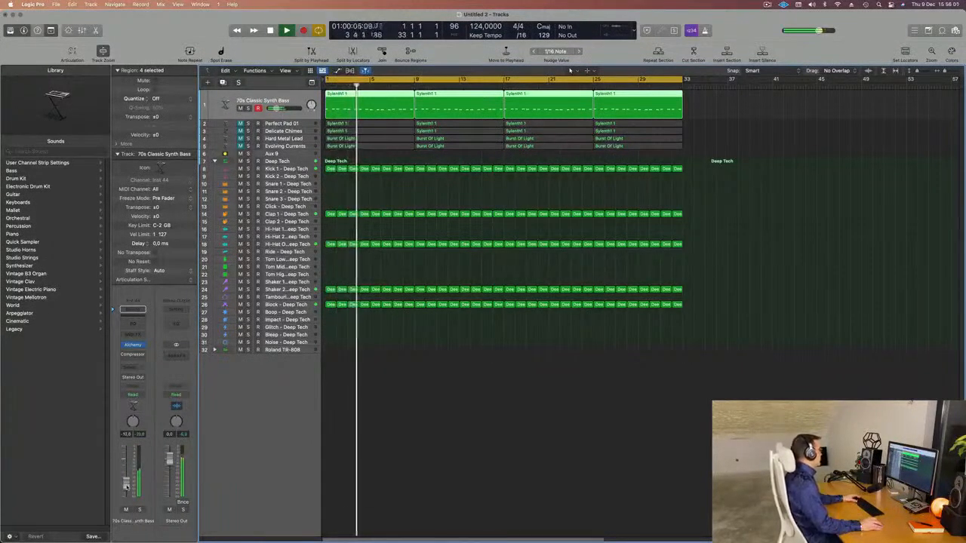
# Adjust the Cutoff in the bass track's Alchemy and its volume to about -17 dB during playback, and close the synth window.
pyautogui.click(133, 345)
pyautogui.press('space')
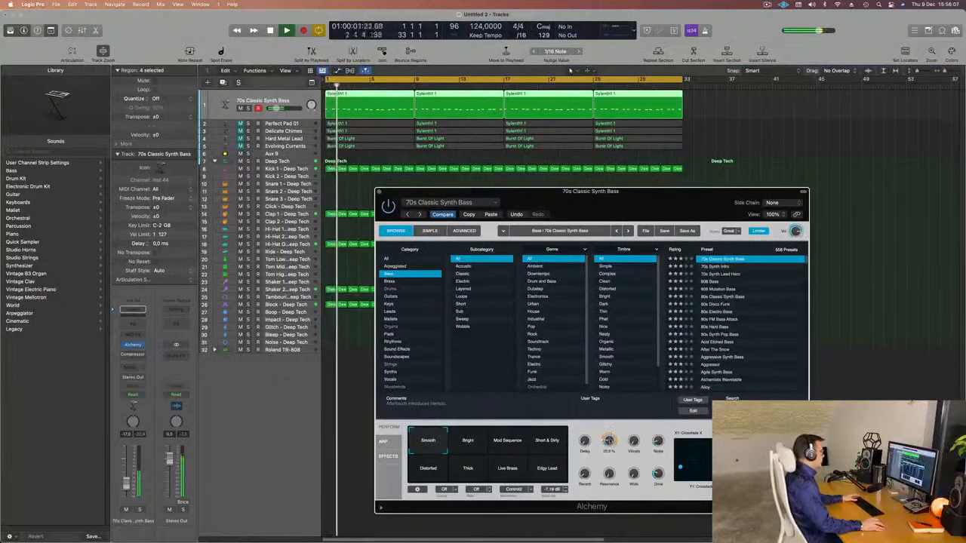
pyautogui.press('Return')
pyautogui.press('space')
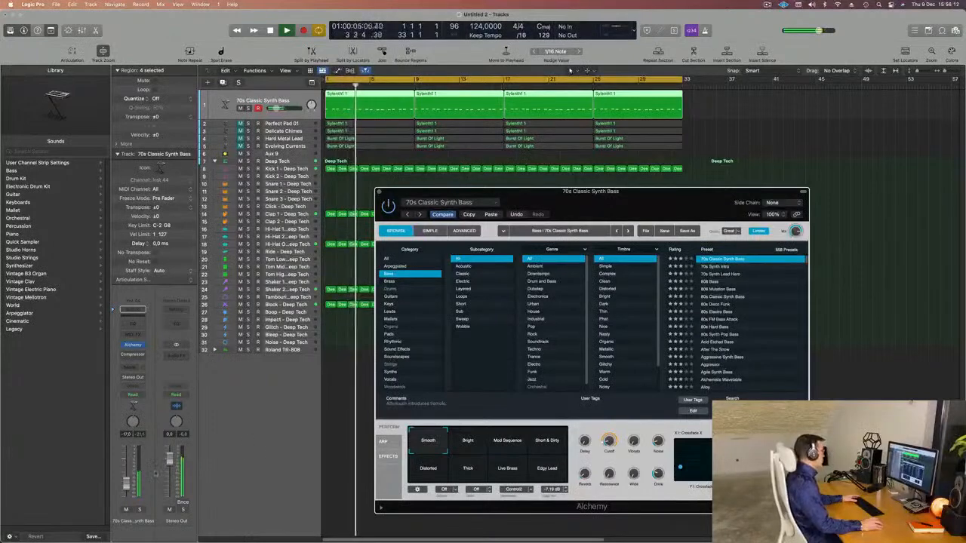
pyautogui.press('Return')
pyautogui.click(347, 273)
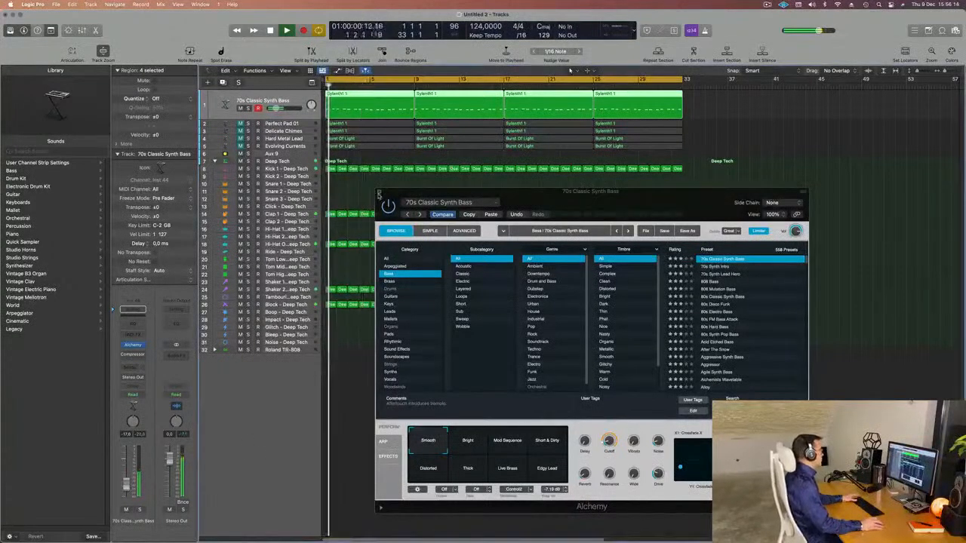
pyautogui.click(380, 195)
# Lower the Block track's volume to about -22 dB and replay from the start.
pyautogui.click(279, 305)
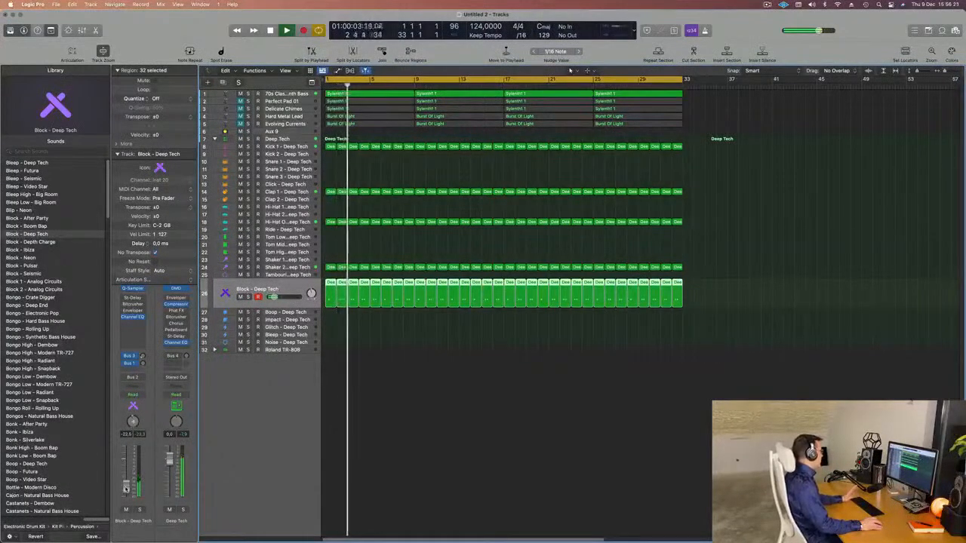
pyautogui.press('Return')
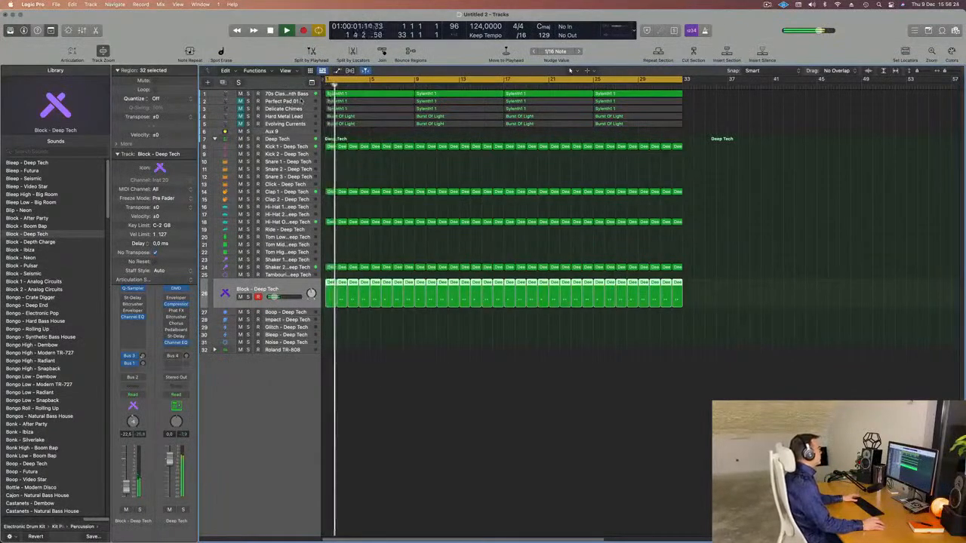
# Unmute the Perfect Pad 01 track and lower its volume to about -25 dB against the bass and drums.
pyautogui.click(301, 100)
pyautogui.press('Return')
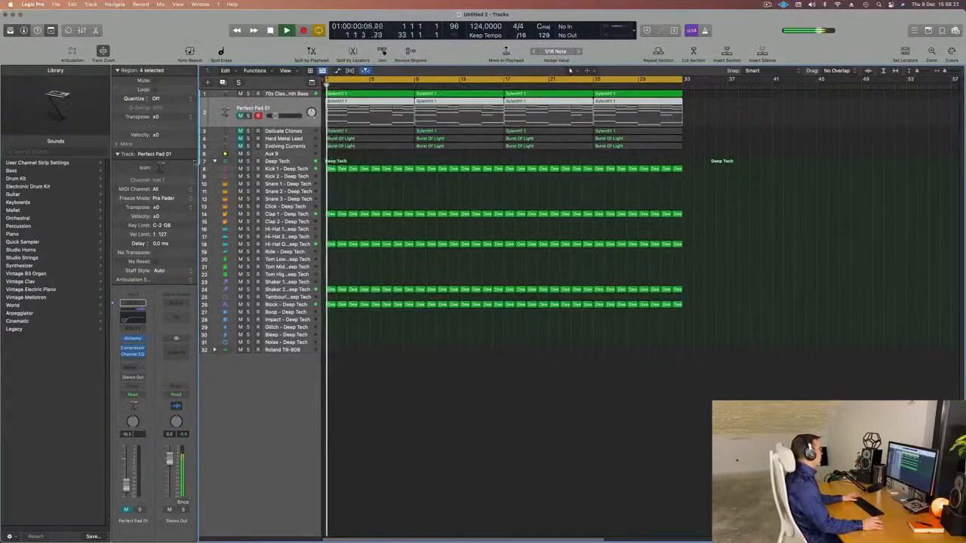
pyautogui.press('Return')
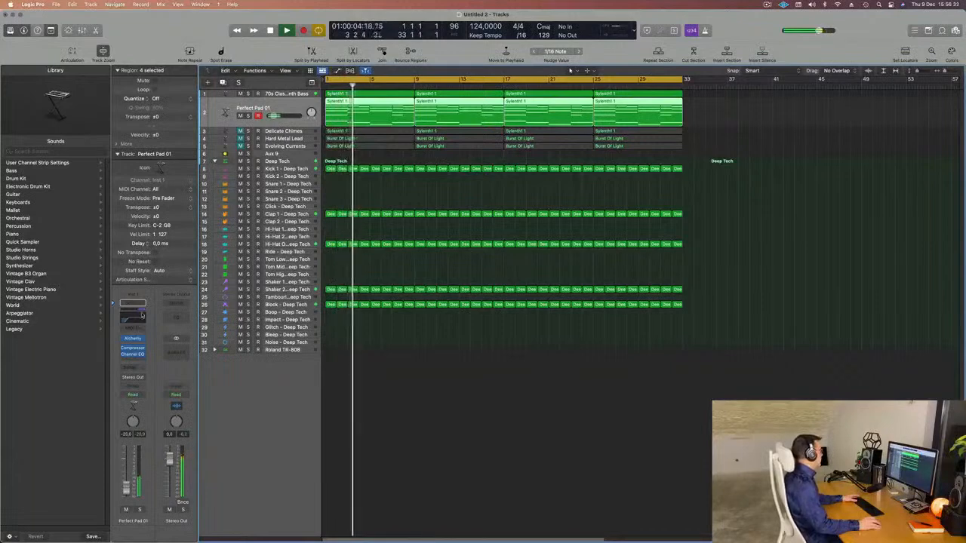
# Readjust the low cut frequency in Perfect Pad 01's Channel EQ during playback and close its window.
pyautogui.click(141, 316)
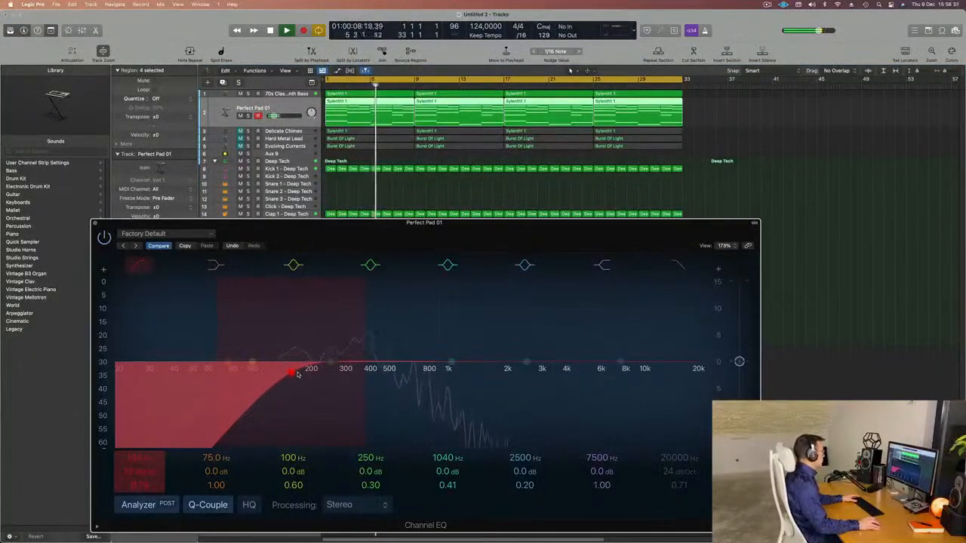
pyautogui.press('space')
pyautogui.click(95, 224)
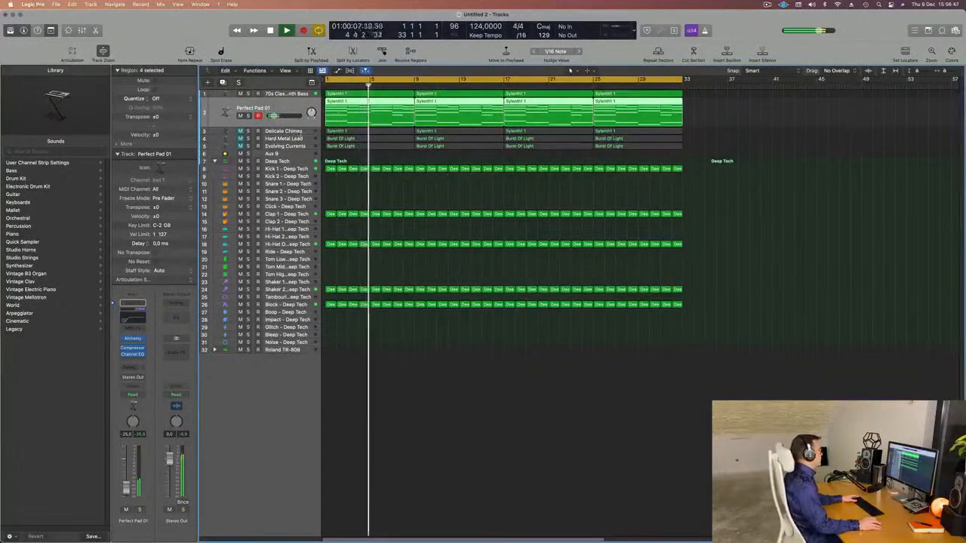
# Select the Delicate Chimes track, restart playback, unmute it and lower its volume to sit in the mix.
pyautogui.click(287, 130)
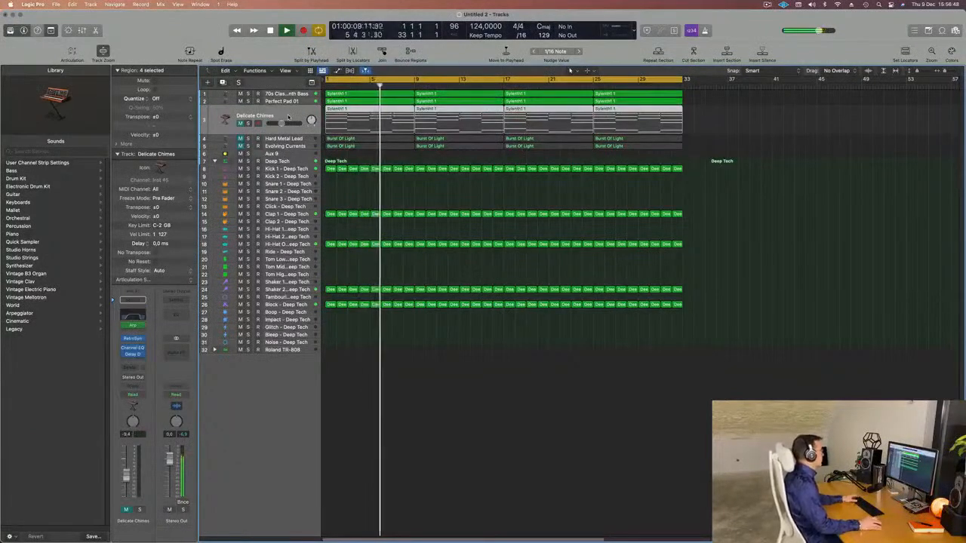
pyautogui.press('space')
pyautogui.press('Return')
pyautogui.press('space')
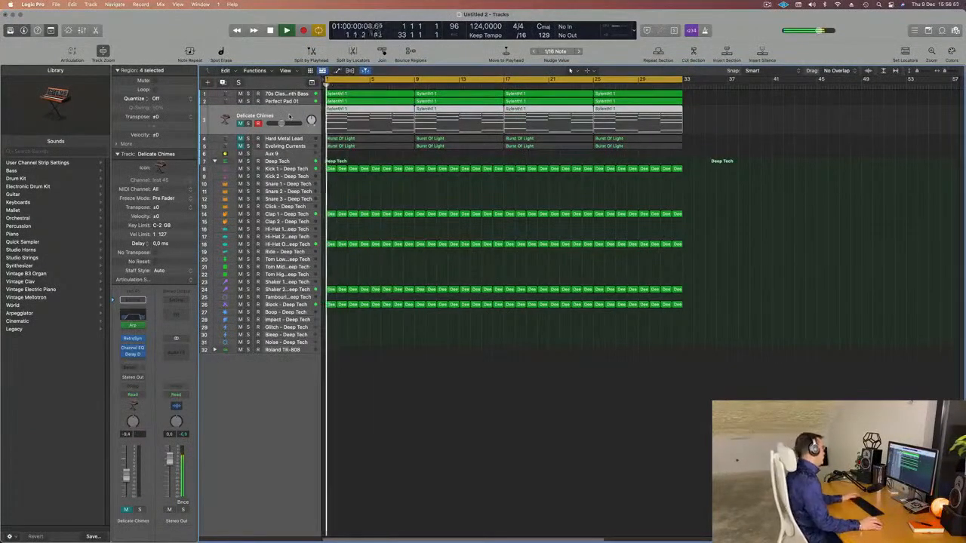
pyautogui.click(240, 123)
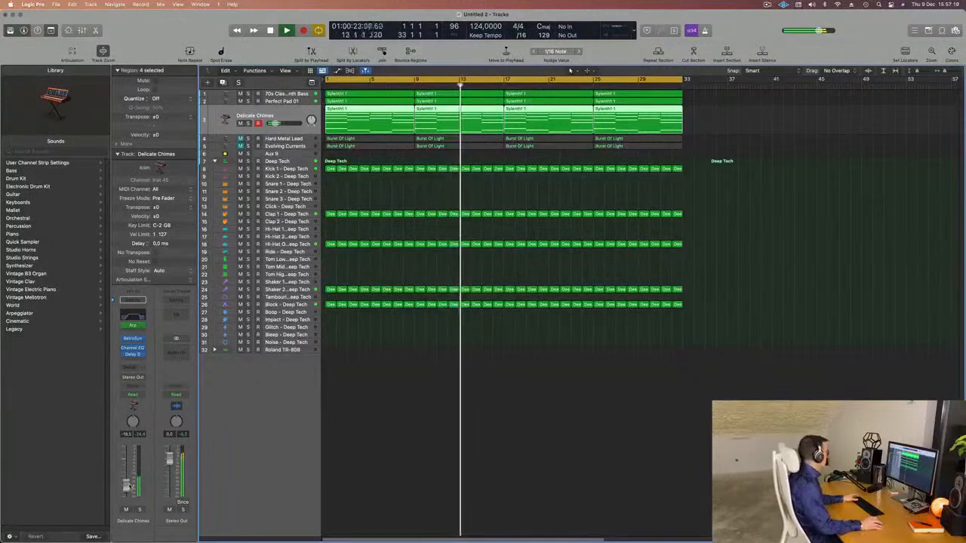
# Lower the Block track's volume to about -26 dB and reselect the Delicate Chimes track.
pyautogui.click(297, 312)
pyautogui.click(297, 289)
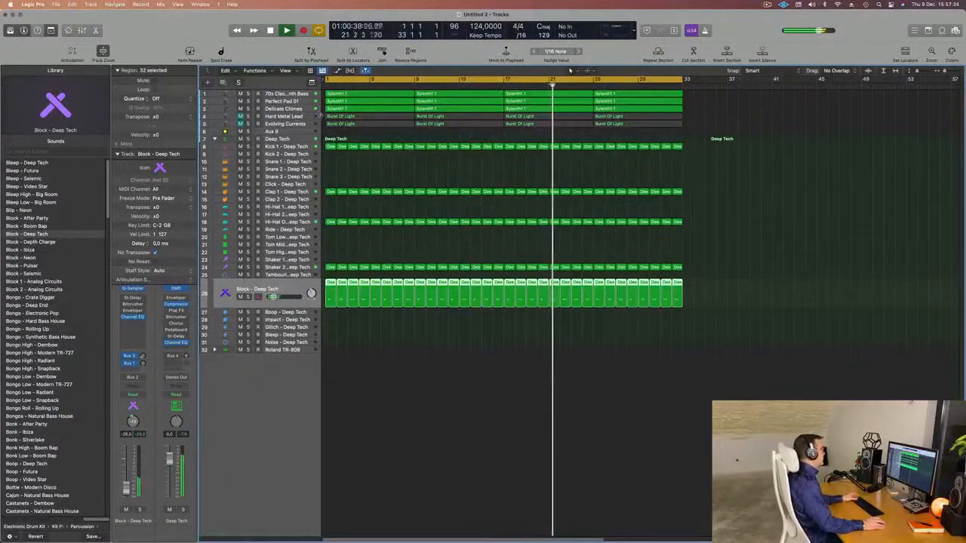
pyautogui.click(266, 113)
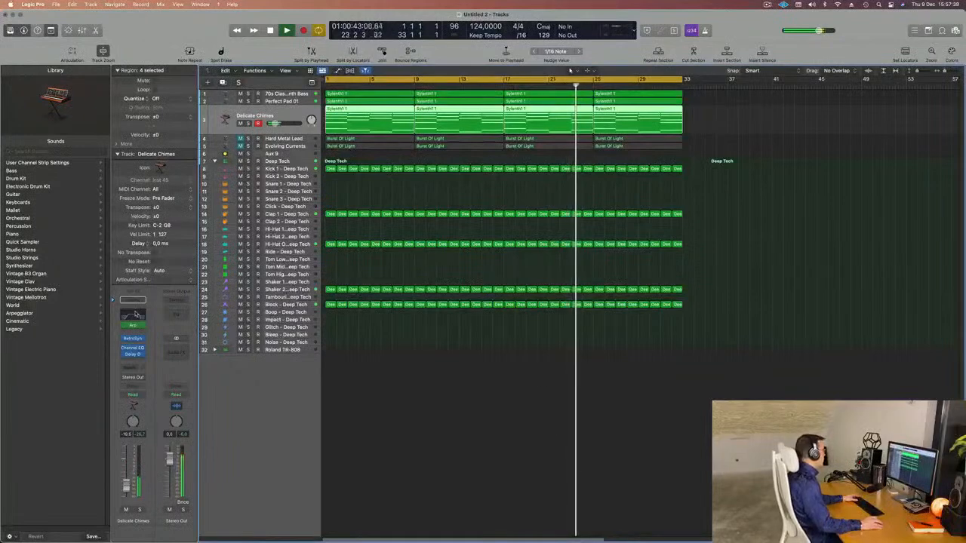
# Lower the high cut frequency to about 3780 Hz in the Delicate Chimes Channel EQ and close its window.
pyautogui.click(135, 315)
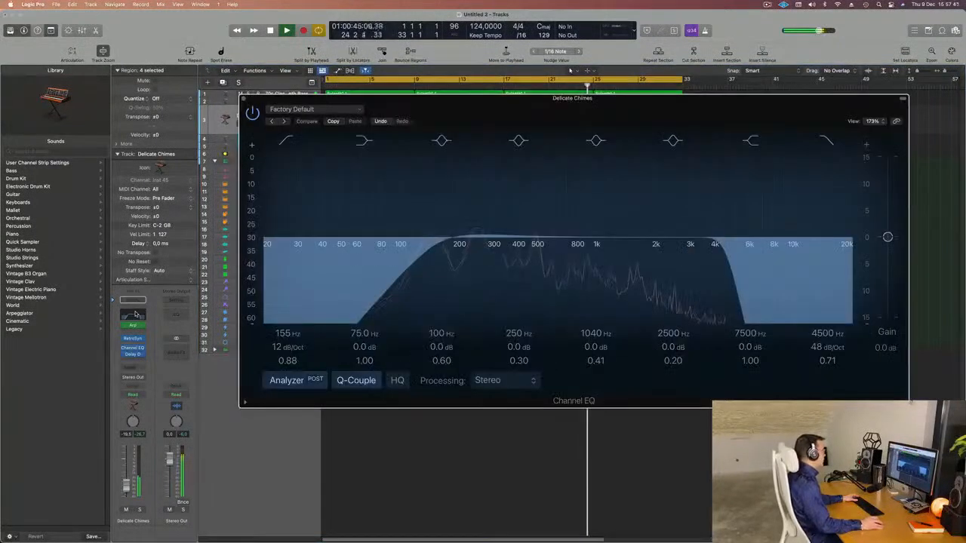
pyautogui.click(822, 142)
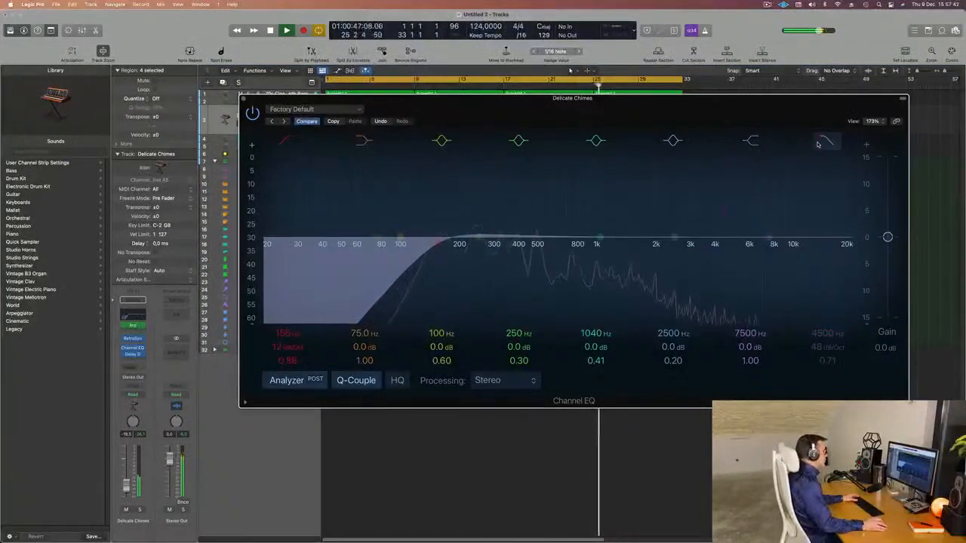
pyautogui.click(821, 142)
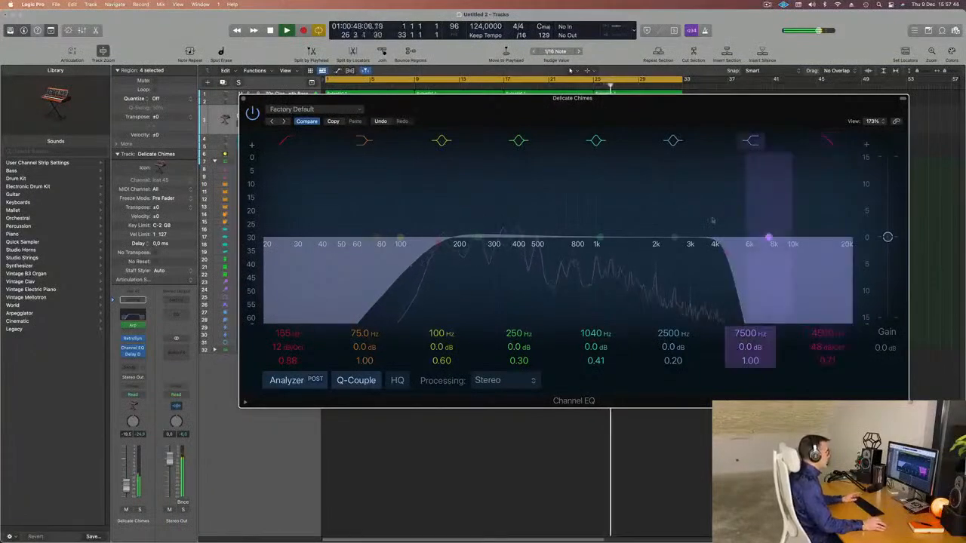
pyautogui.moveTo(719, 251); pyautogui.dragTo(708, 254)
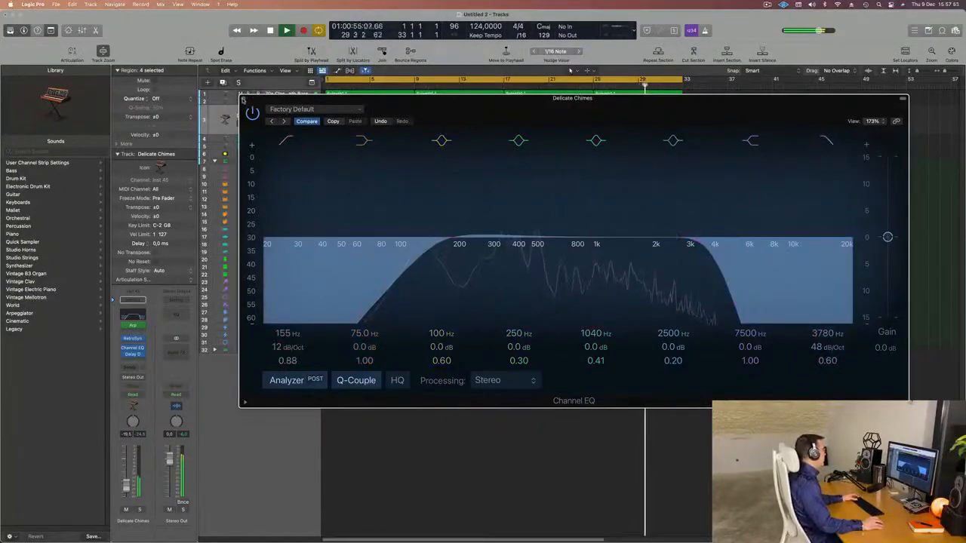
pyautogui.click(244, 100)
# Restart playback, unmute the two lead tracks and Aux 9, and lower Aux 9's volume to about -42 dB.
pyautogui.press('Return')
pyautogui.click(248, 154)
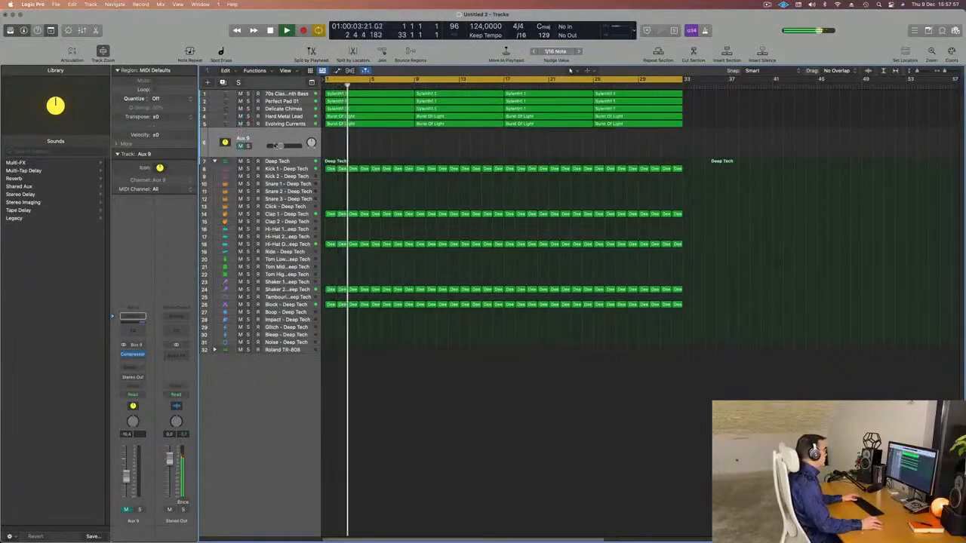
pyautogui.moveTo(281, 145); pyautogui.dragTo(270, 145)
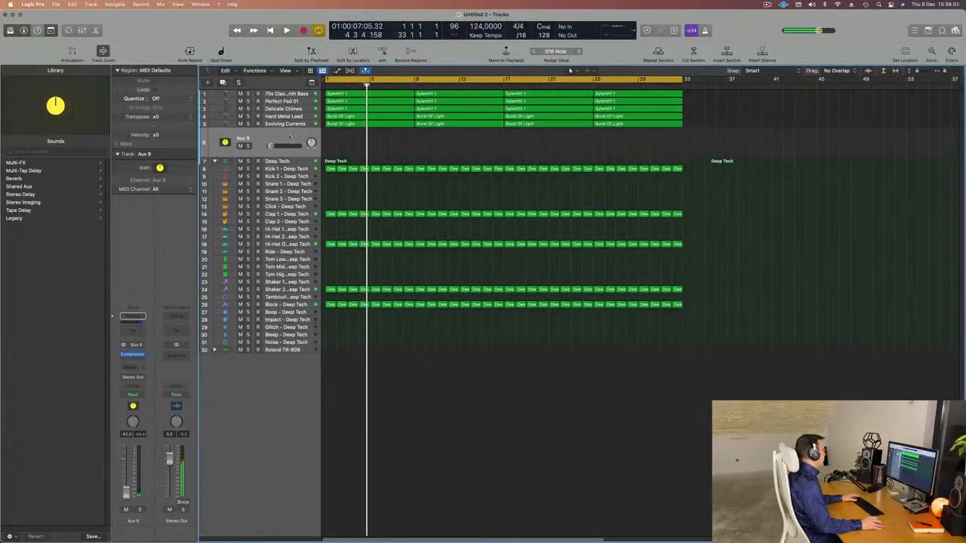
# Turn the Bus 8 sends fully down on Hard Metal Lead and Evolving Currents and bring Aux 9's volume to its minimum.
pyautogui.click(300, 115)
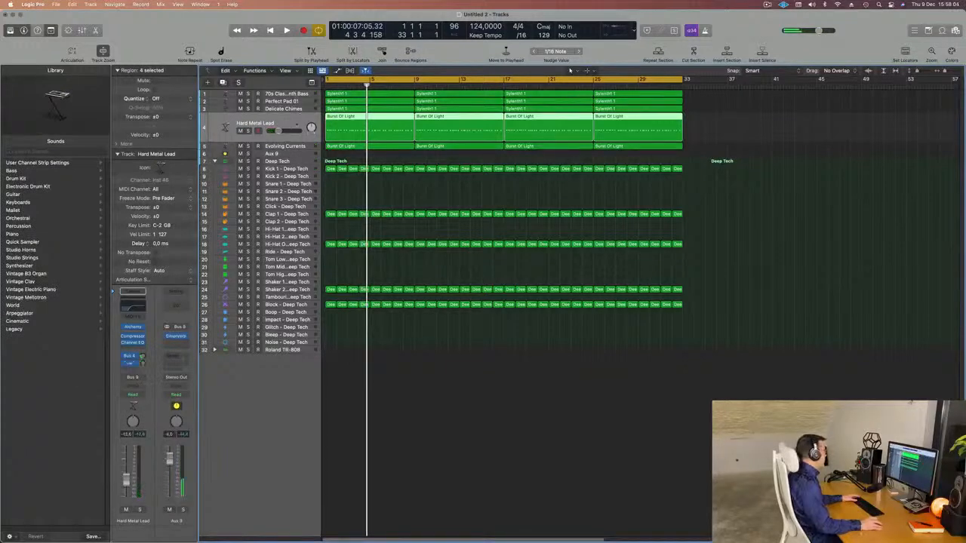
pyautogui.click(301, 146)
pyautogui.press('space')
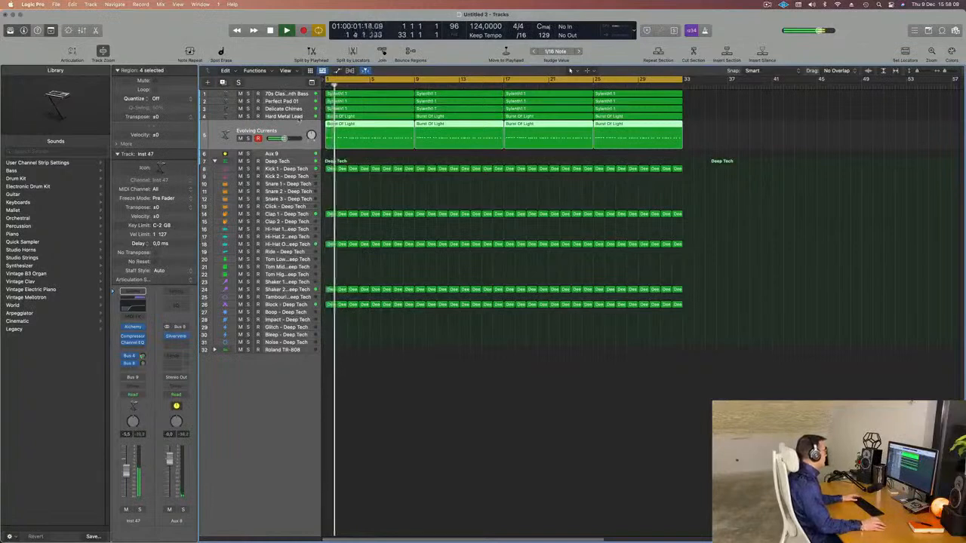
pyautogui.click(301, 116)
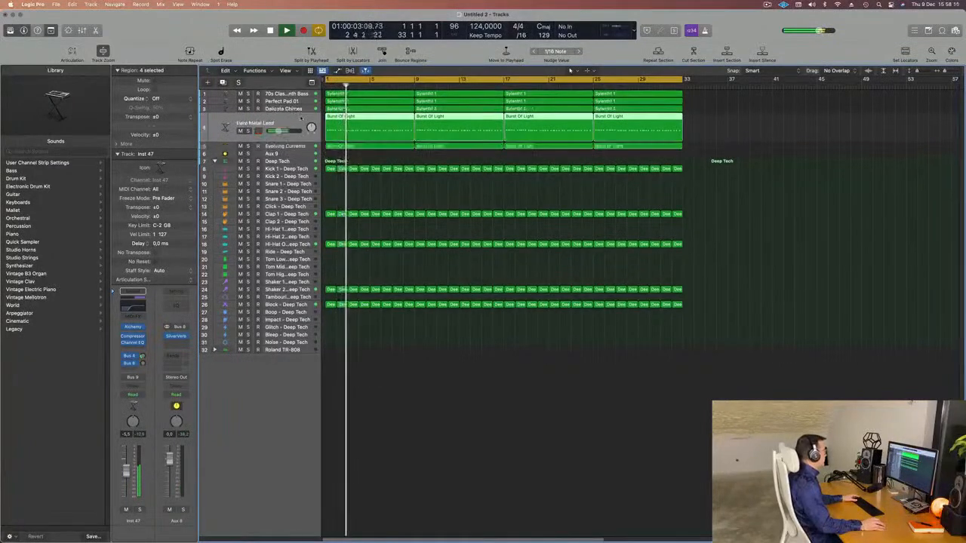
pyautogui.click(301, 153)
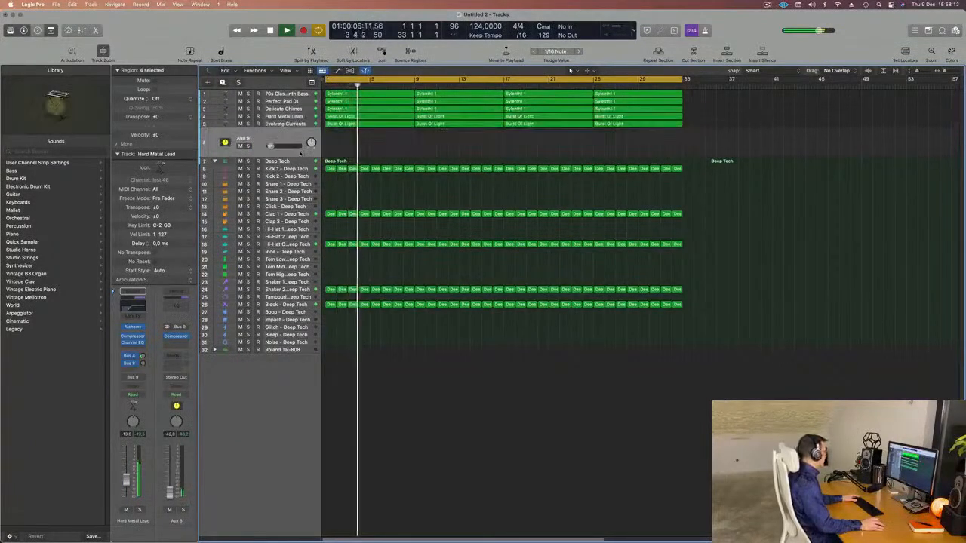
pyautogui.press('space')
pyautogui.press('space')
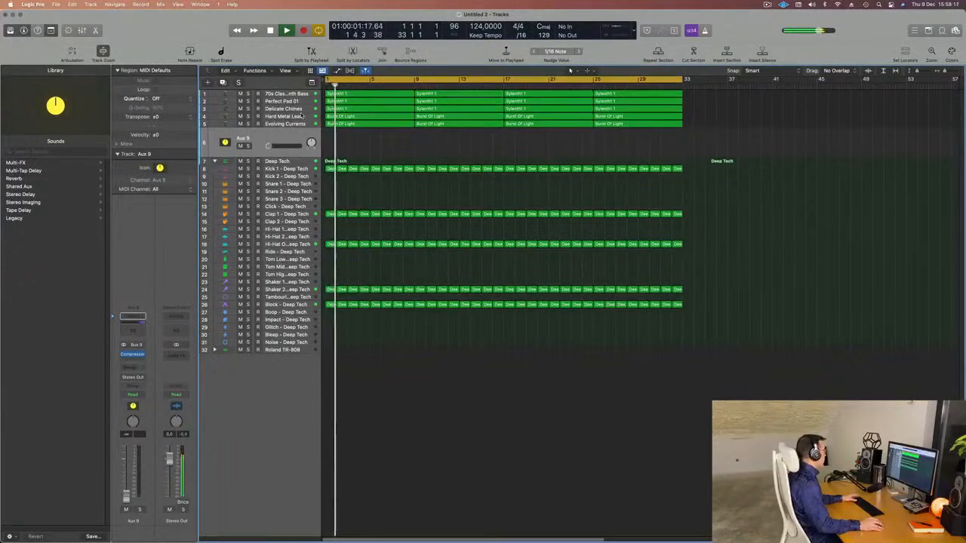
# Turn the Bus 4 sends fully down on both lead tracks and raise Aux 9's volume to about -14.6 dB during playback.
pyautogui.click(302, 116)
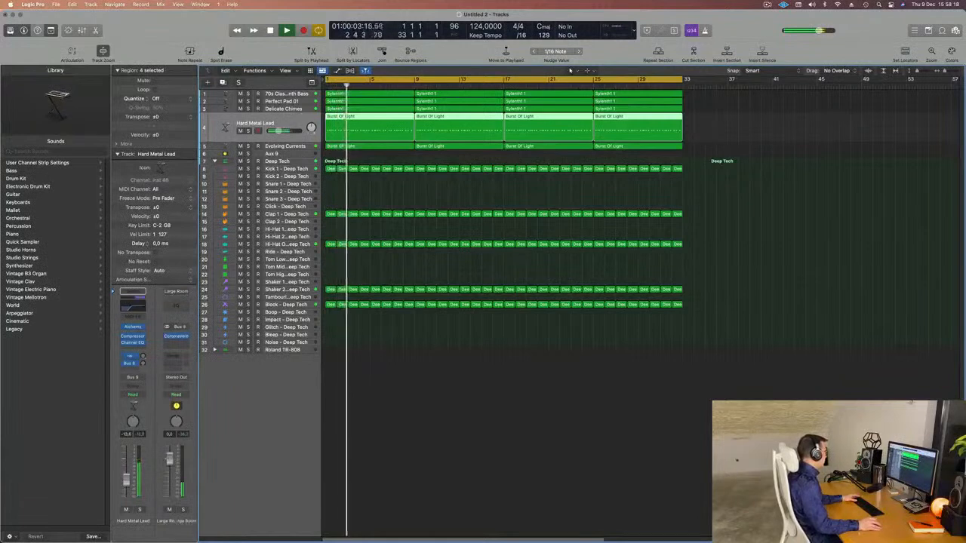
pyautogui.click(304, 146)
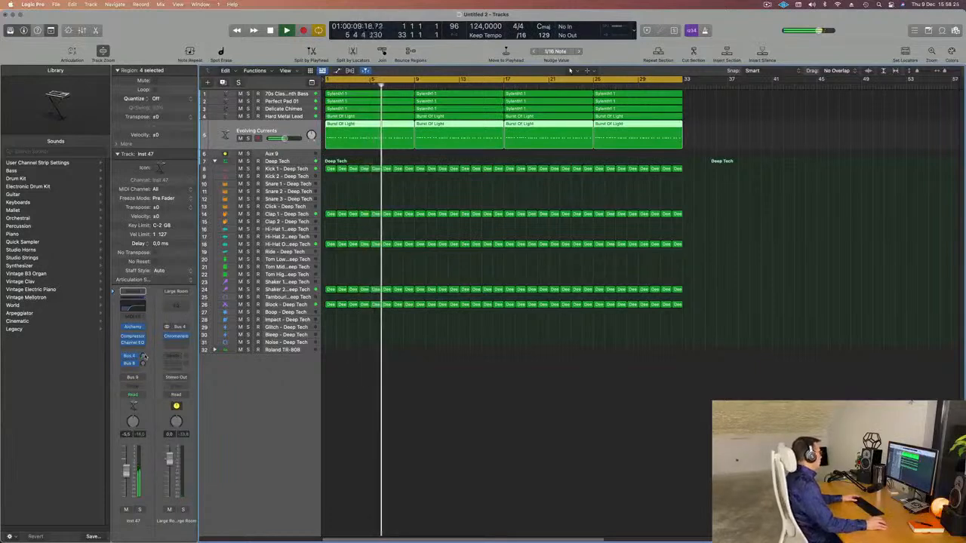
pyautogui.press('Return')
pyautogui.click(304, 154)
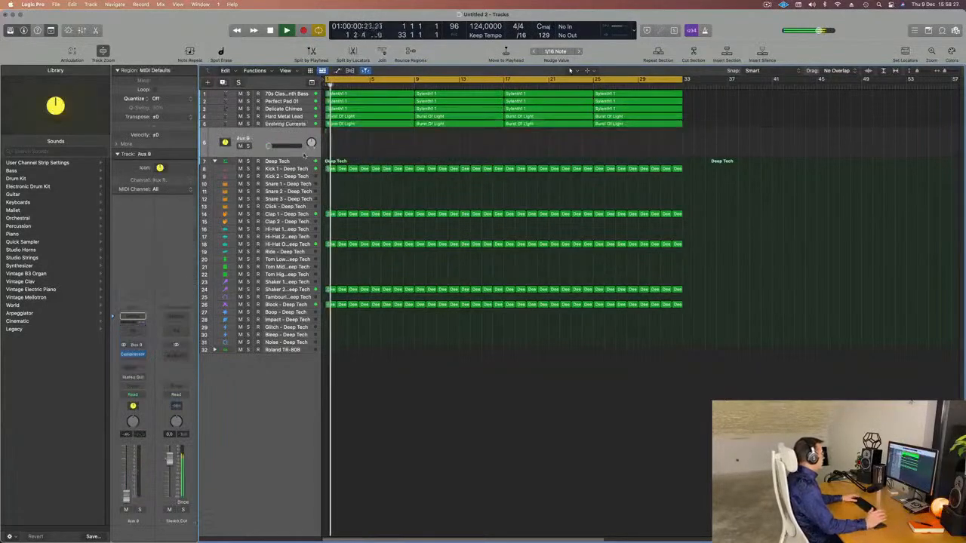
pyautogui.press('Return')
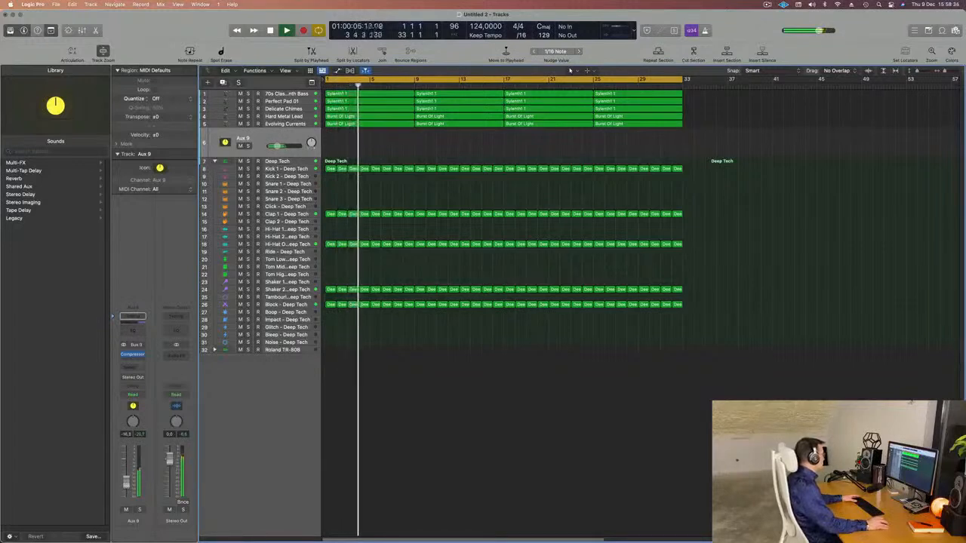
# Add a send to Bus 9 on the Aux 9 channel strip and restart playback.
pyautogui.click(132, 368)
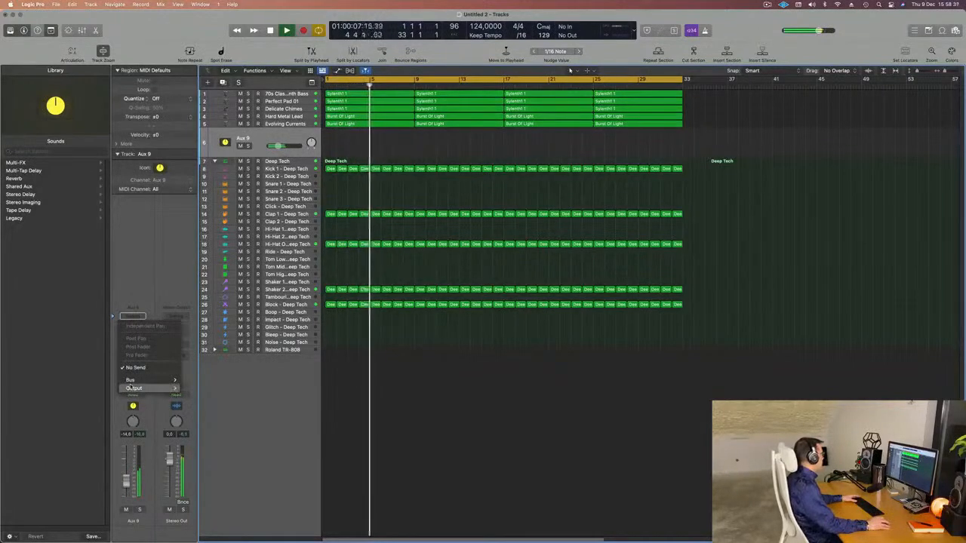
pyautogui.moveTo(133, 379)
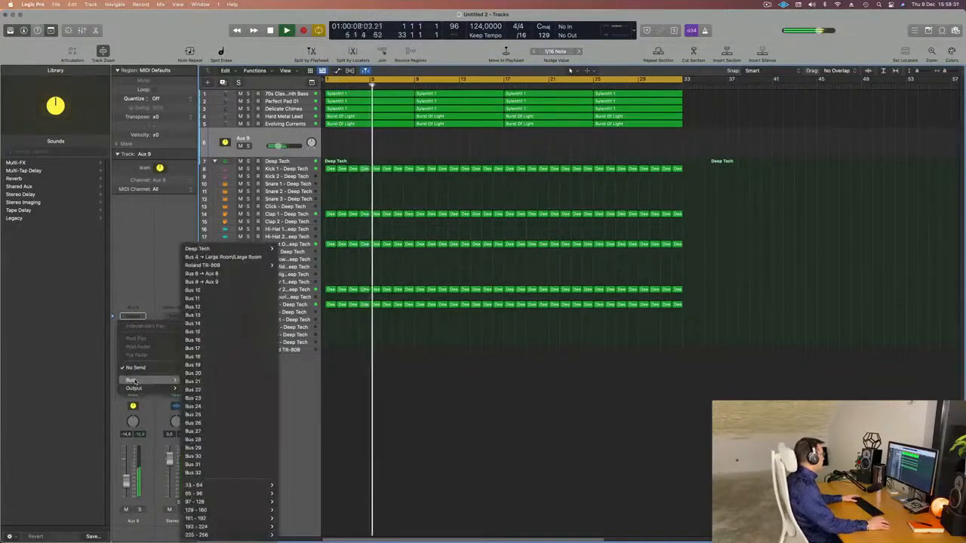
pyautogui.click(218, 281)
pyautogui.press('Return')
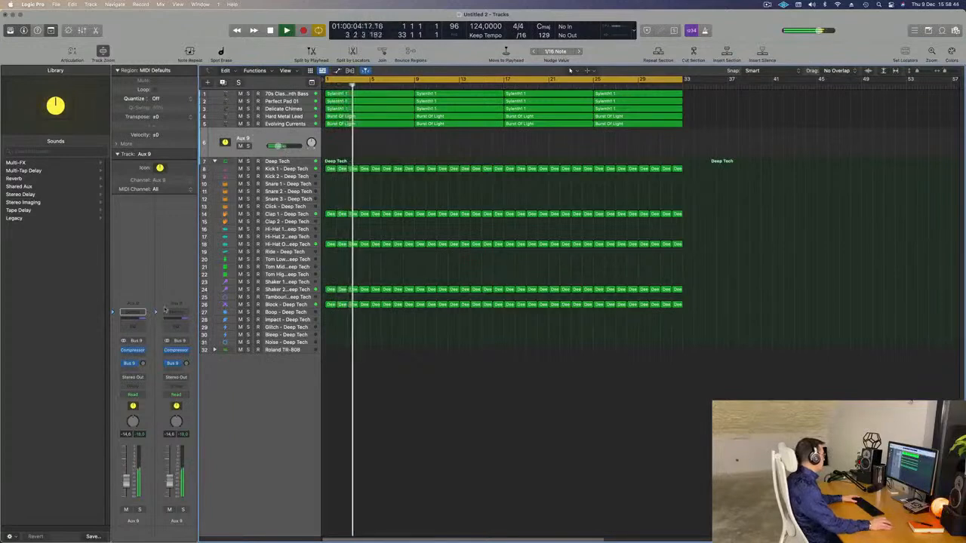
# Reassign the send on Aux 9 to Bus 8 and raise its send level during playback.
pyautogui.click(134, 363)
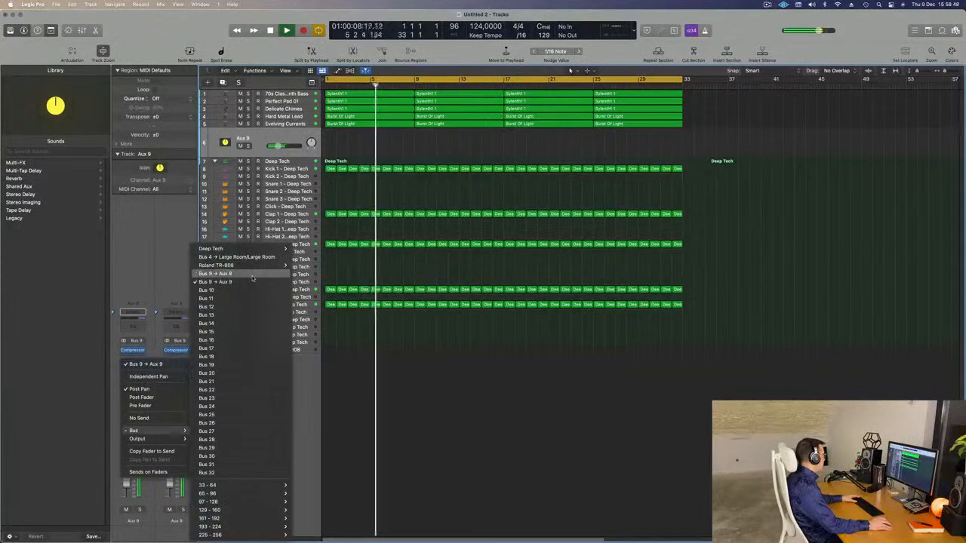
pyautogui.click(227, 274)
pyautogui.press('Return')
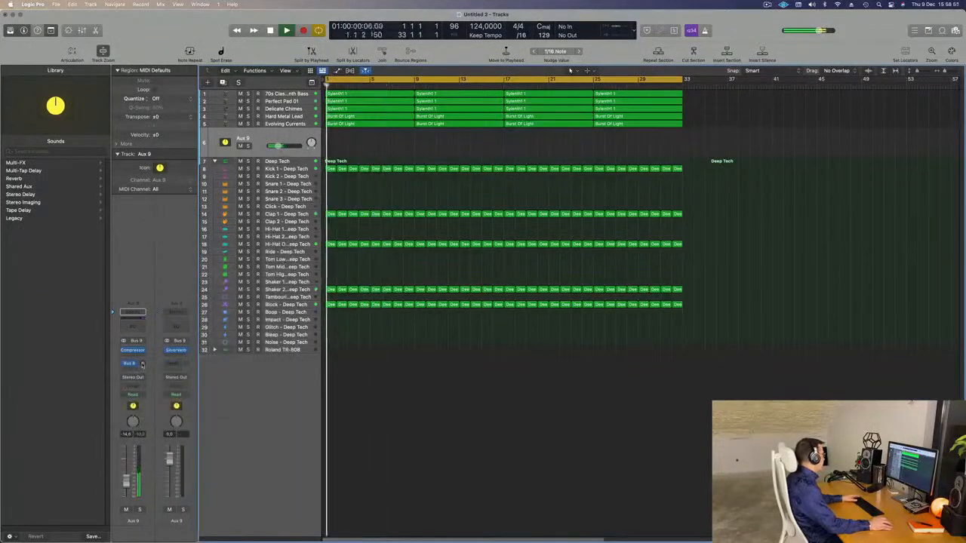
pyautogui.moveTo(141, 363); pyautogui.dragTo(149, 363)
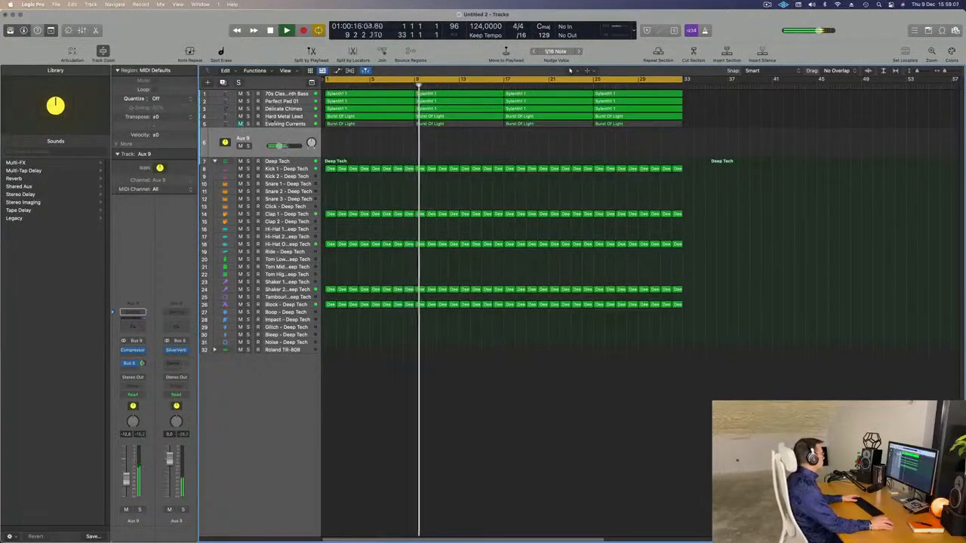
# Raise Hard Metal Lead's volume to about -11 dB during playback and unmute the Evolving Currents track.
pyautogui.click(288, 117)
pyautogui.press('Return')
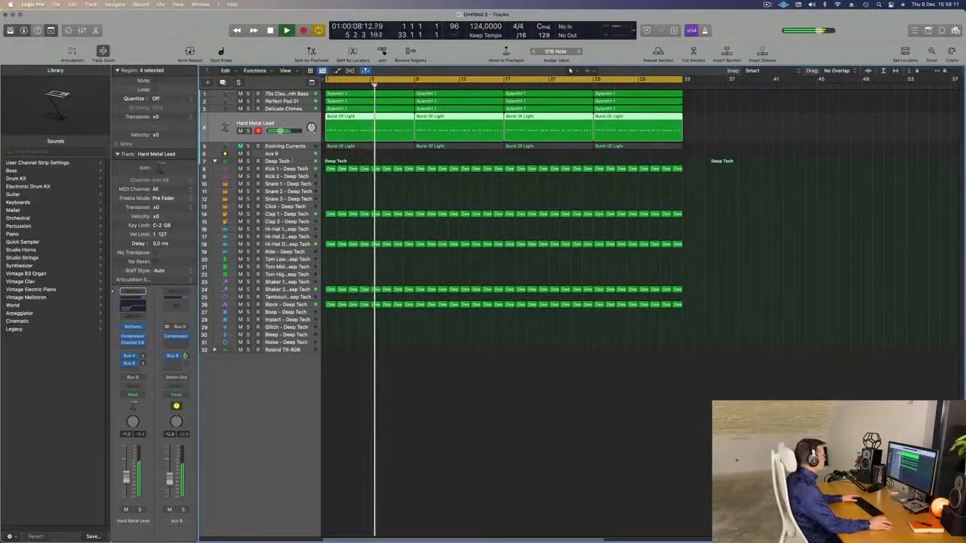
pyautogui.press('Down')
pyautogui.hotkey('ctrl', 'm')
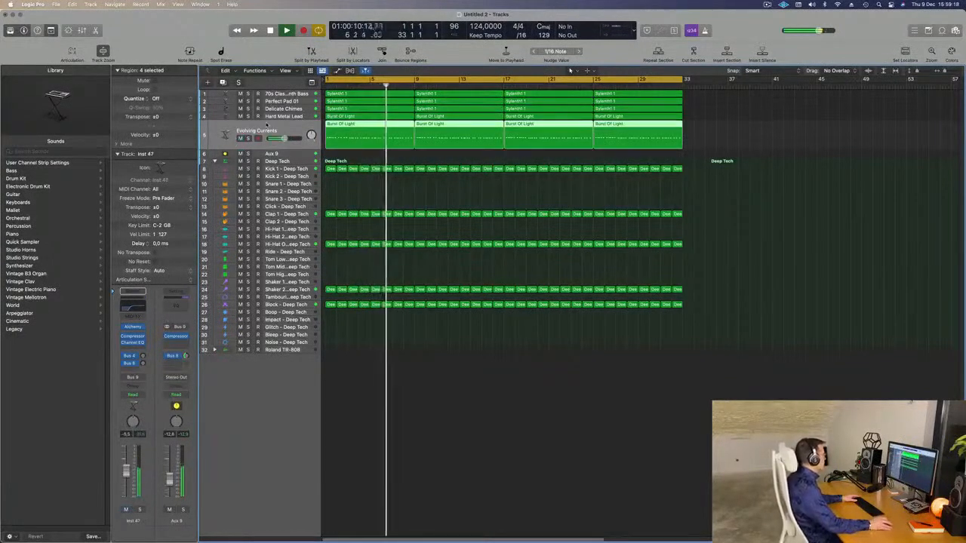
# Audition the Alchemy performance variations on Evolving Currents, choose Unison Pluck, raise the track's volume to about -0.7 dB and close the instrument.
pyautogui.click(132, 327)
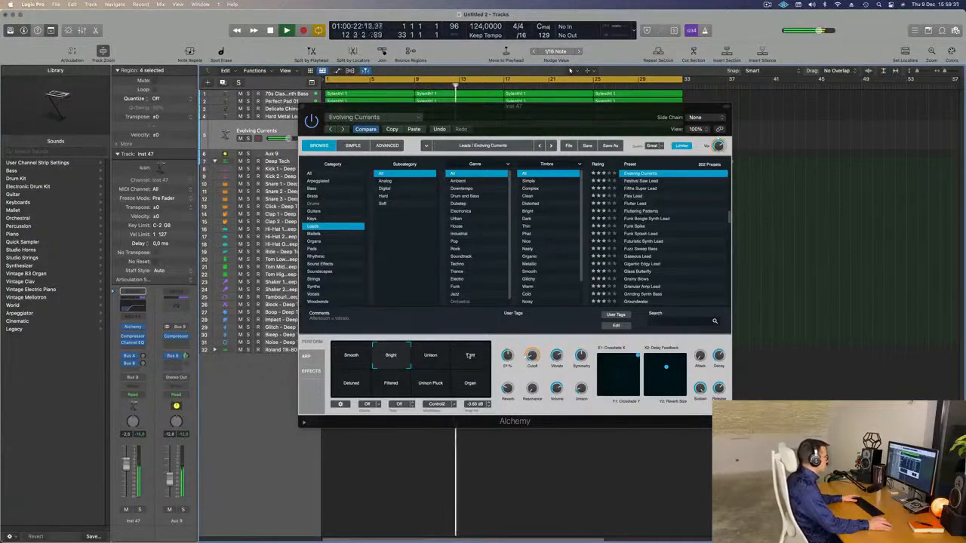
pyautogui.click(351, 357)
pyautogui.click(431, 356)
pyautogui.click(469, 357)
pyautogui.click(351, 383)
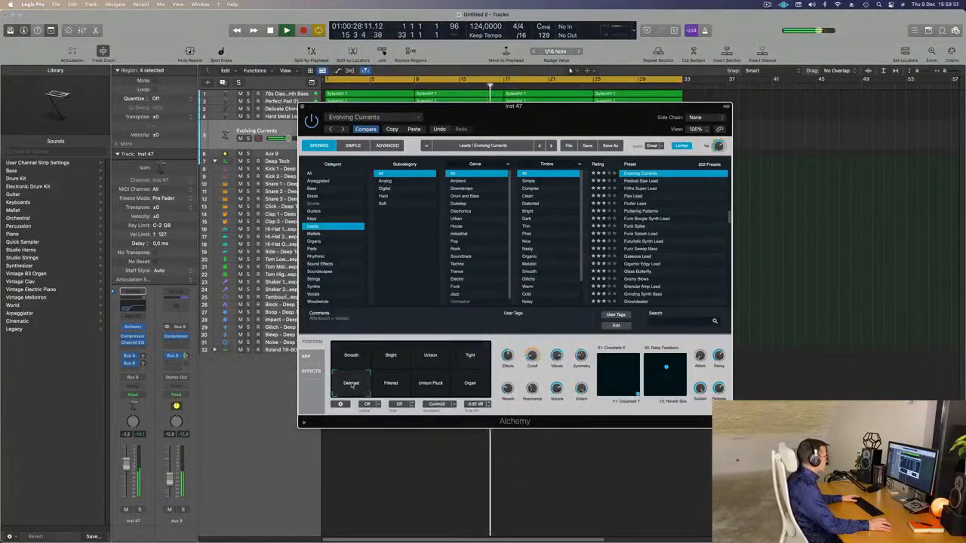
pyautogui.click(391, 384)
pyautogui.click(427, 387)
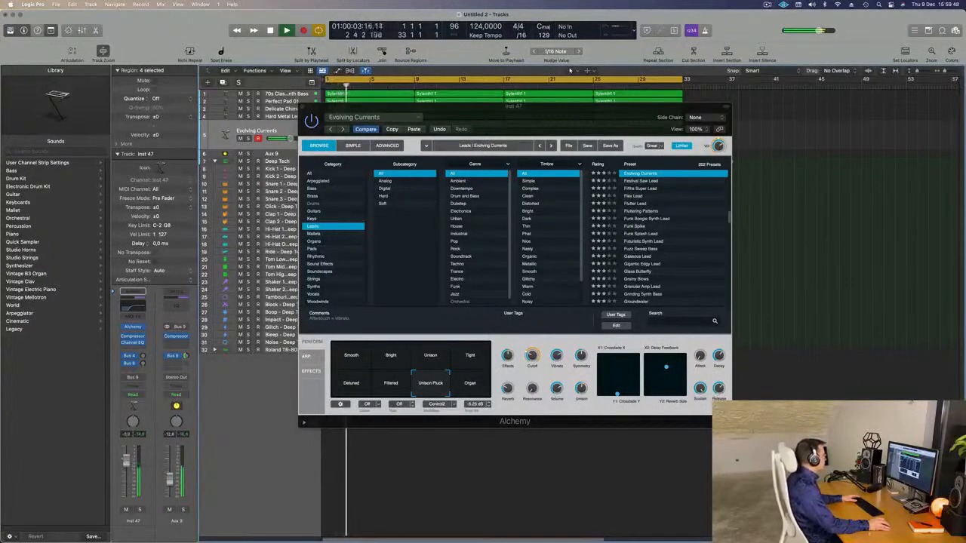
pyautogui.moveTo(507, 118); pyautogui.dragTo(482, 146)
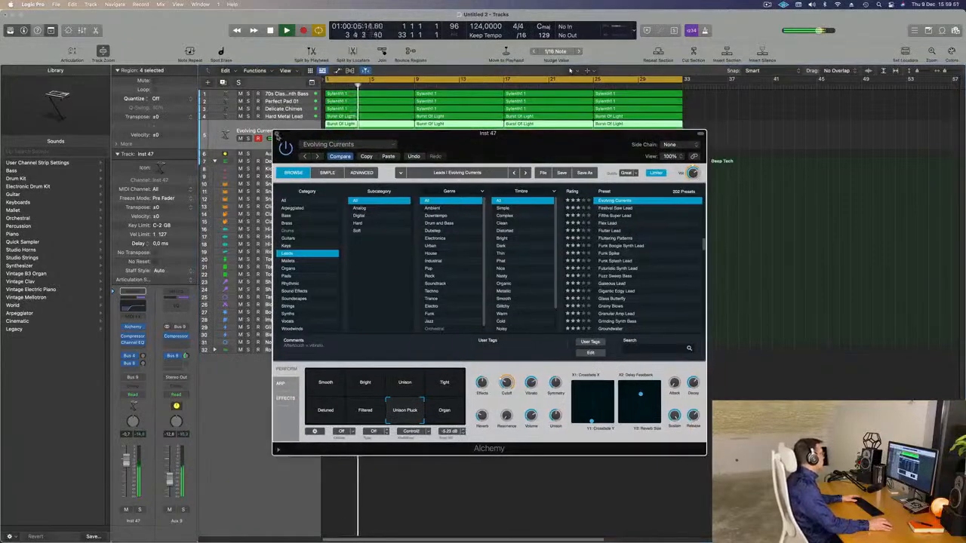
pyautogui.press('super+w')
# Select the Aux 9 track and enlarge its row to an individual track zoom of 24.
pyautogui.press('super+Left')
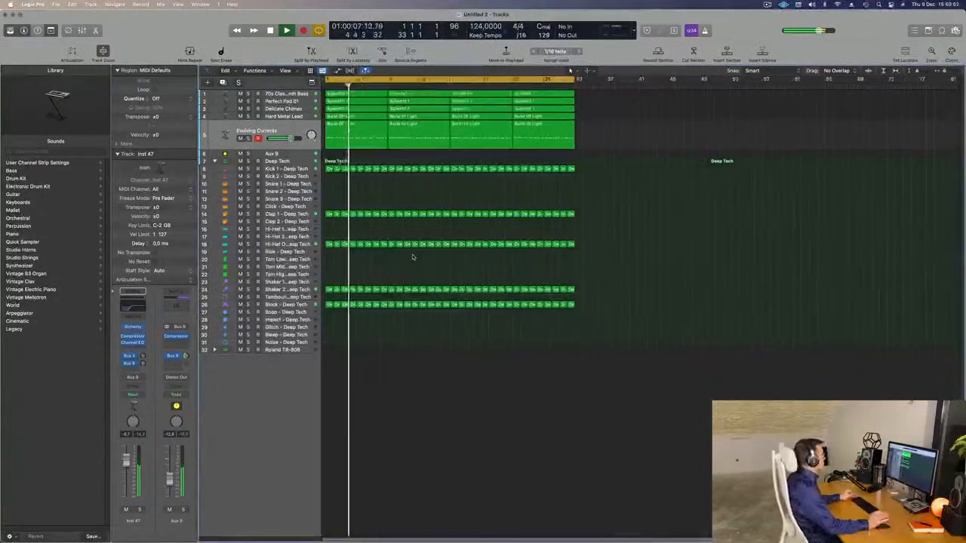
pyautogui.press('super+Right')
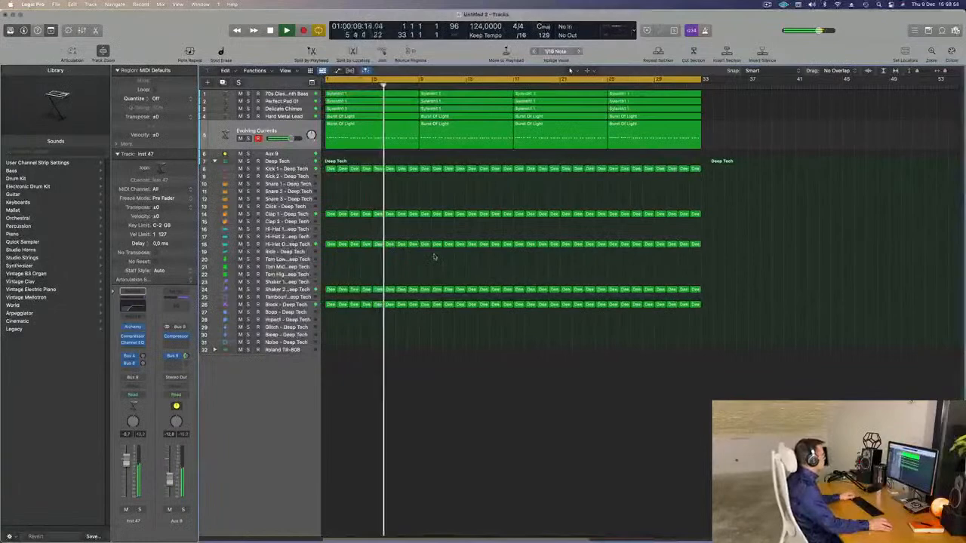
pyautogui.keyDown('ctrl'); pyautogui.keyDown('alt'); pyautogui.click(434, 261); pyautogui.keyUp('alt'); pyautogui.keyUp('ctrl')
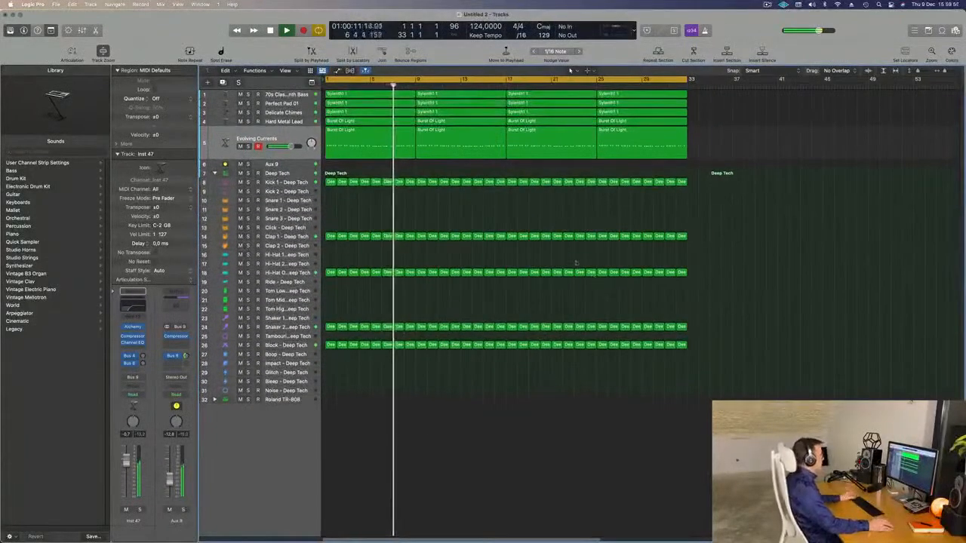
pyautogui.click(274, 164)
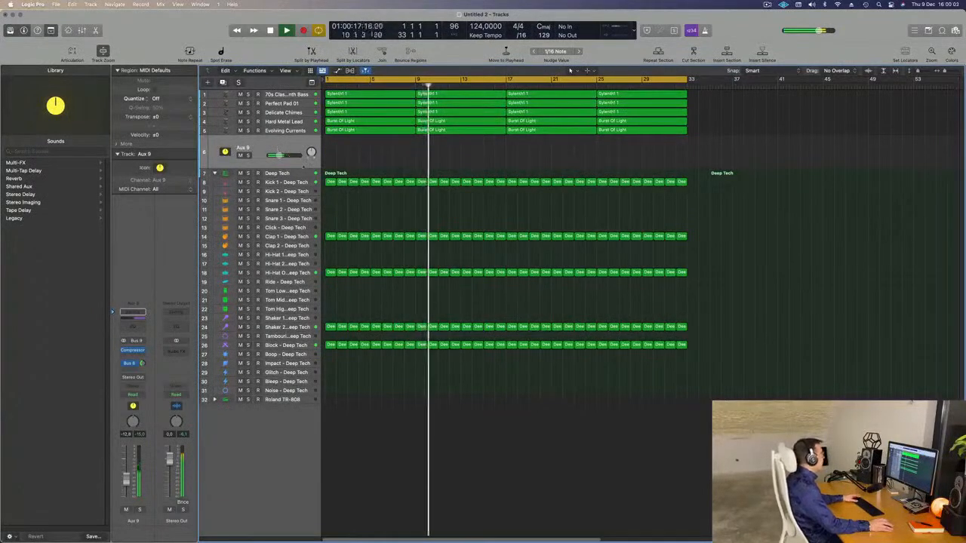
pyautogui.moveTo(300, 166); pyautogui.dragTo(303, 175)
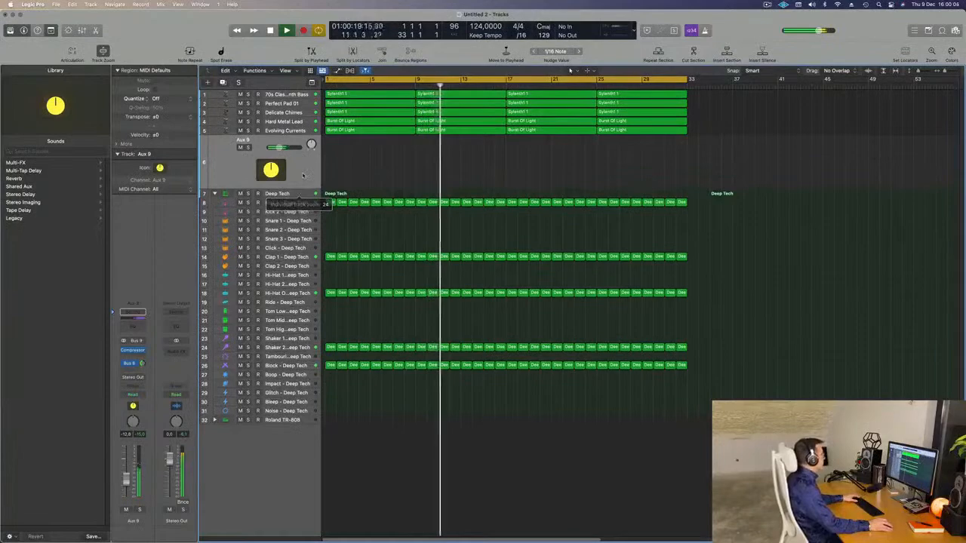